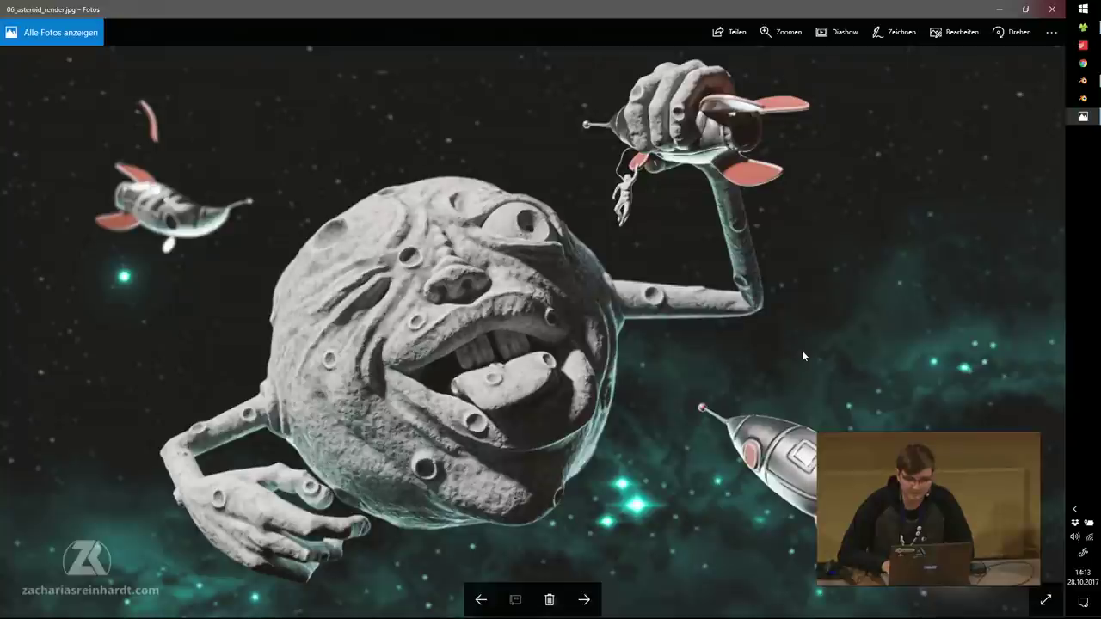
Step: Browse the sculpture renders from 06_asteroid_render.jpg through 14_first_sculptjanuary.png, and close the image viewer
key(Right)
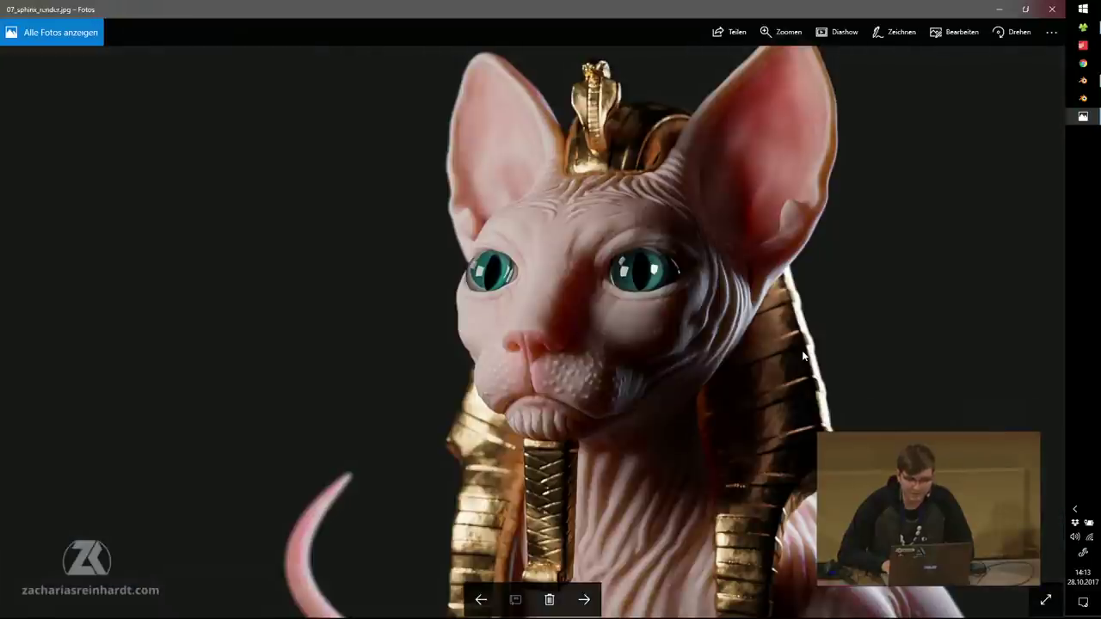
key(Right)
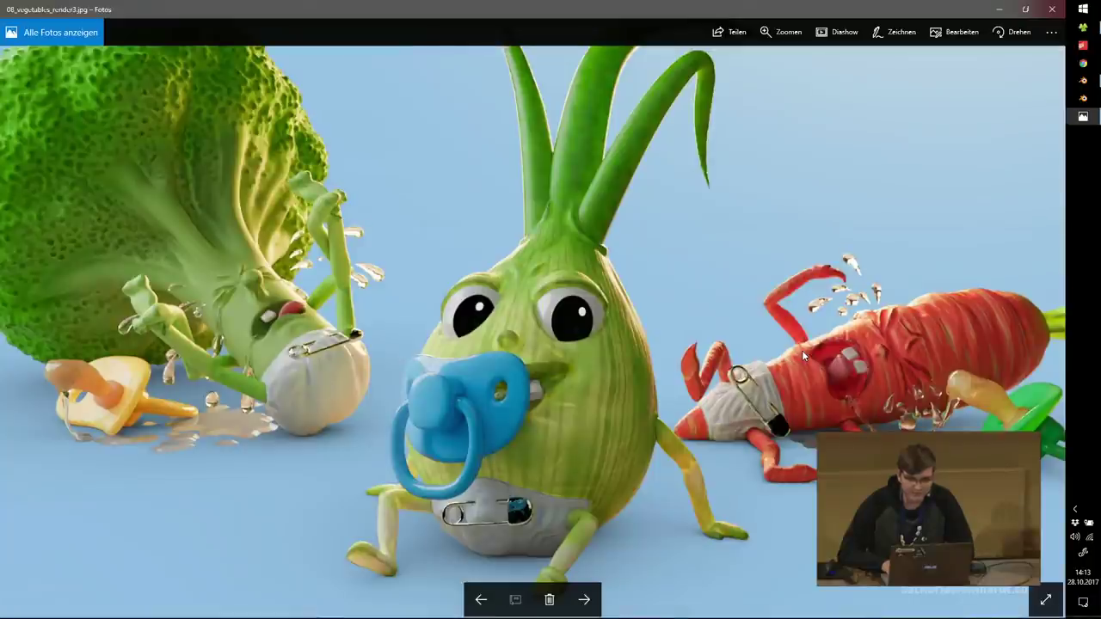
key(Right)
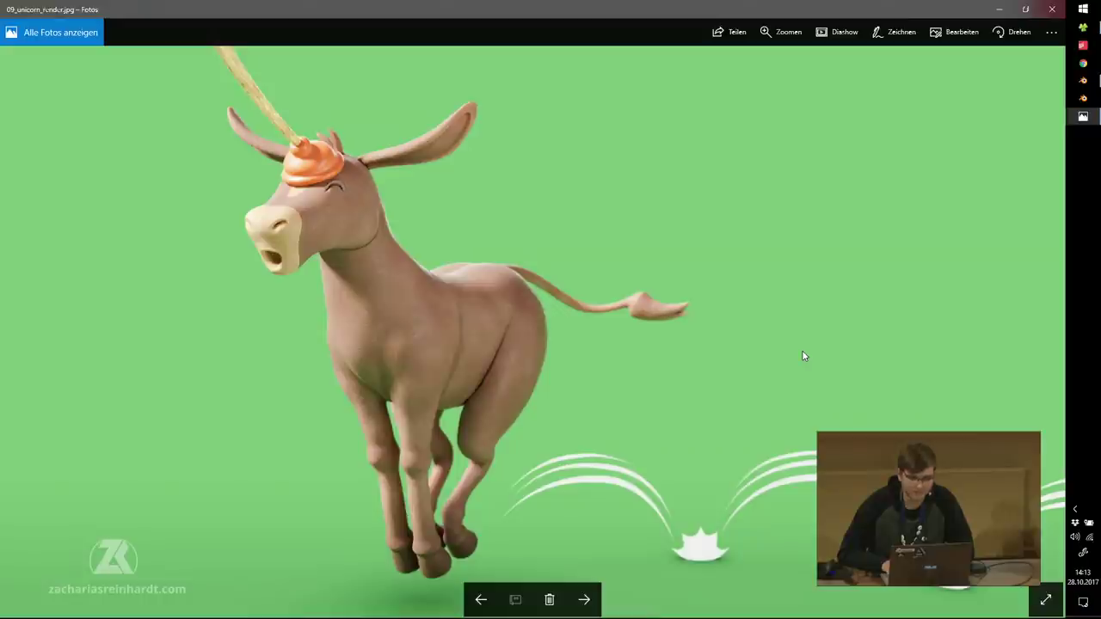
key(Right)
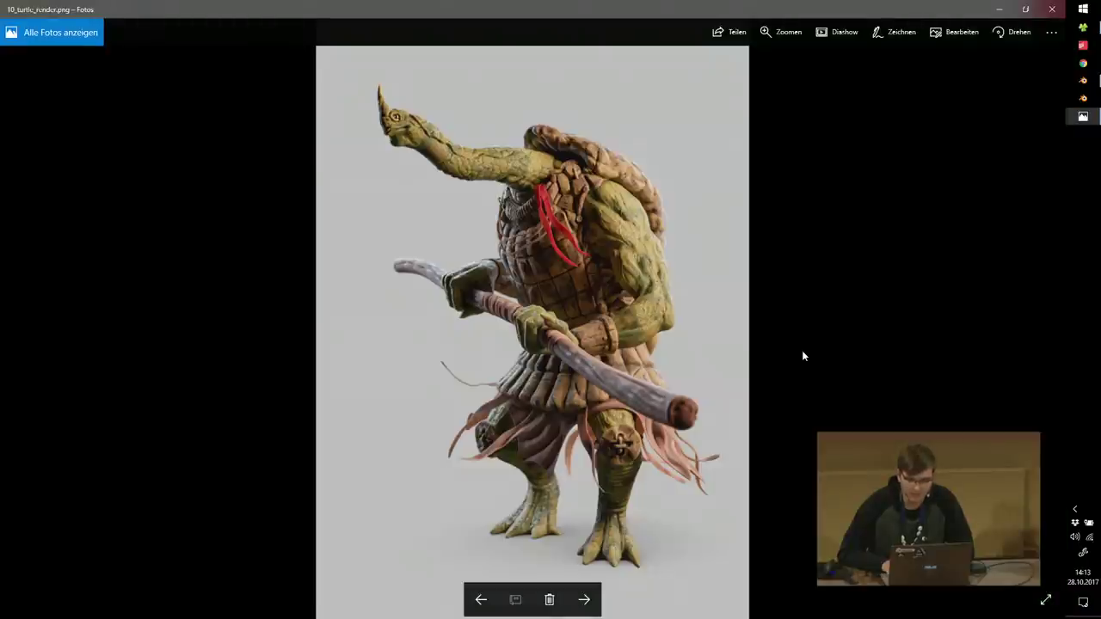
key(Right)
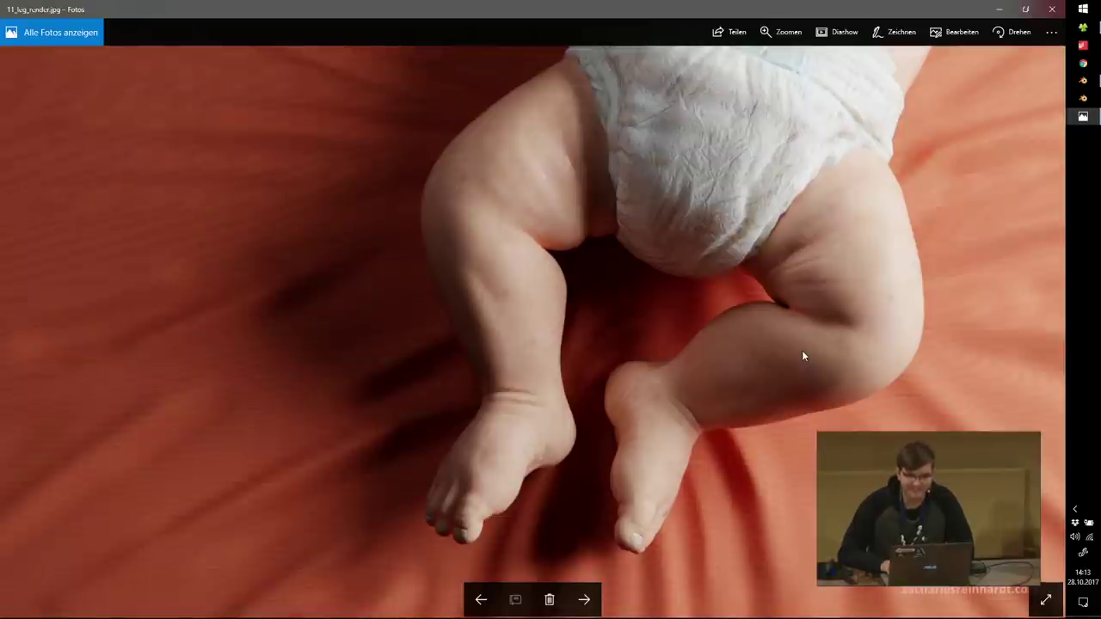
key(Right)
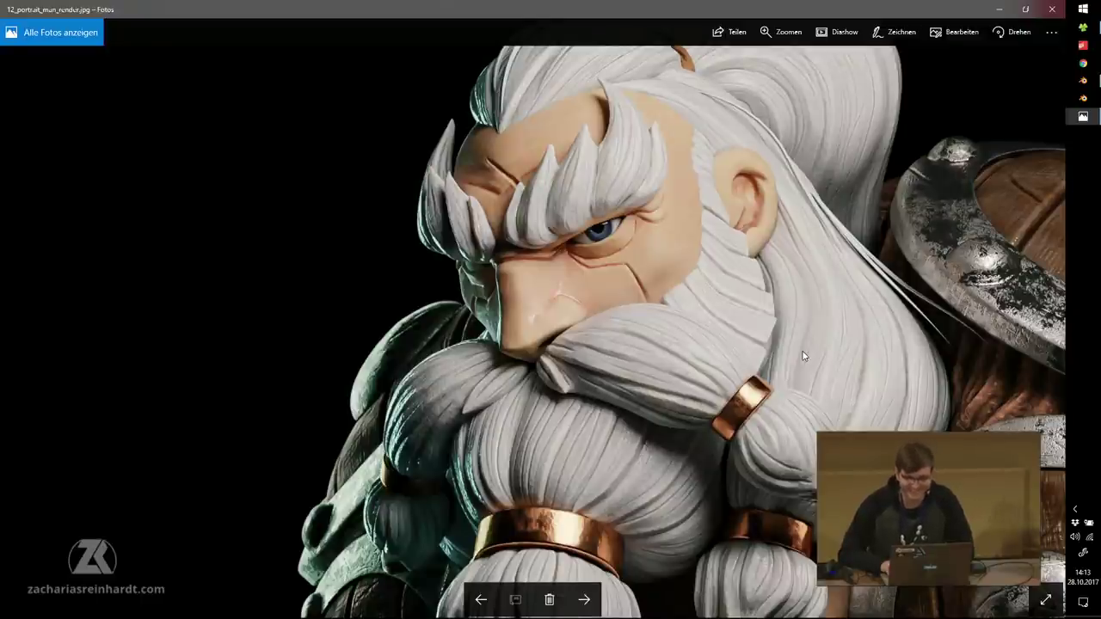
key(Right)
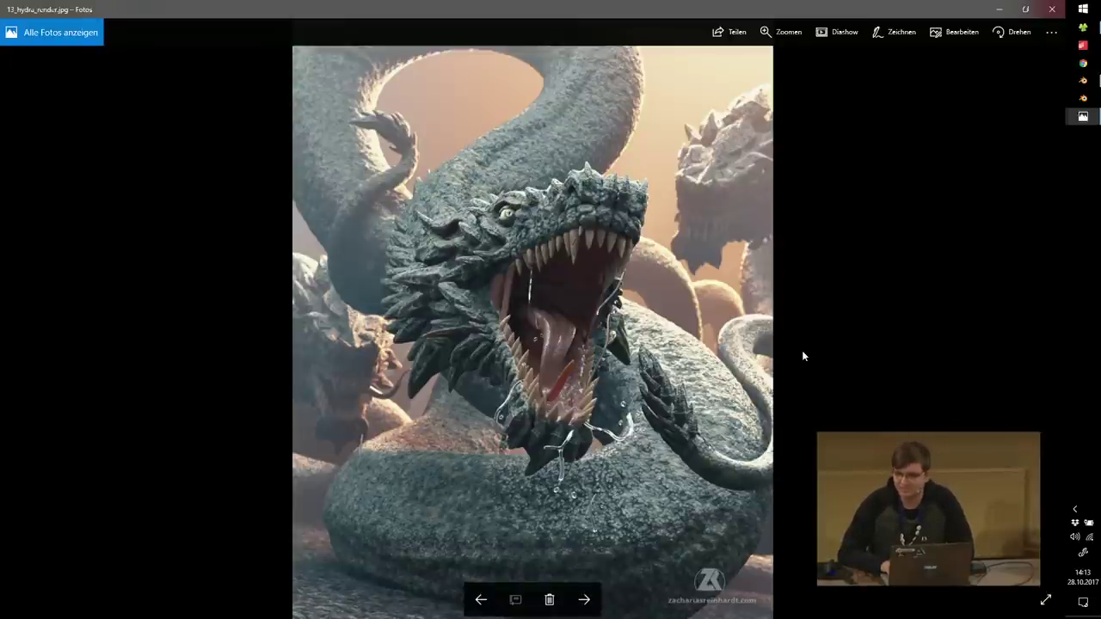
key(Right)
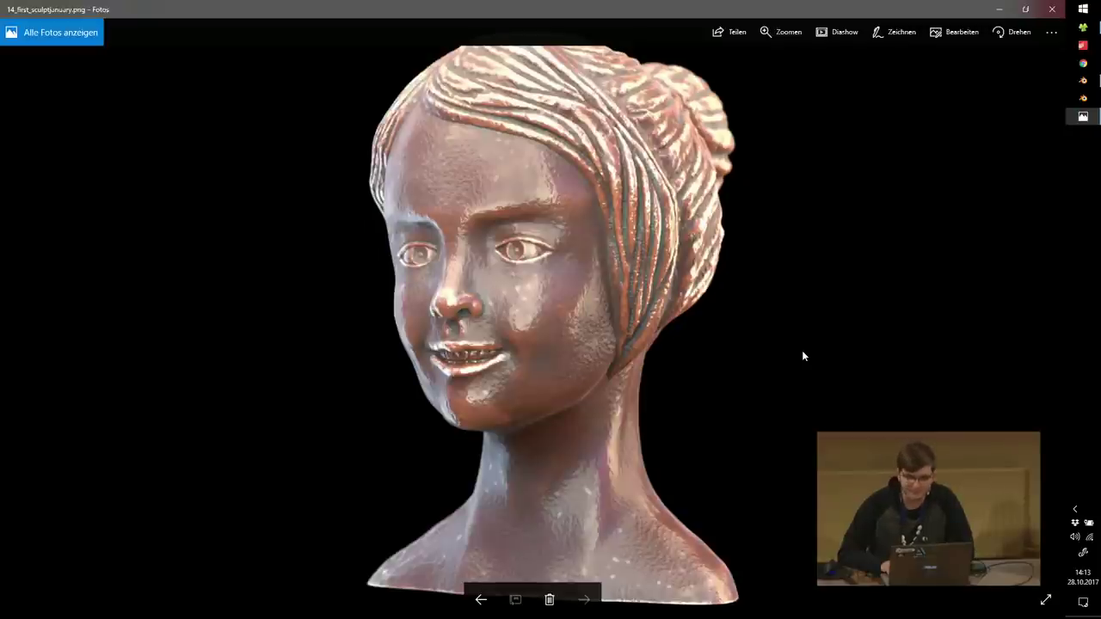
key(Left)
key(Right)
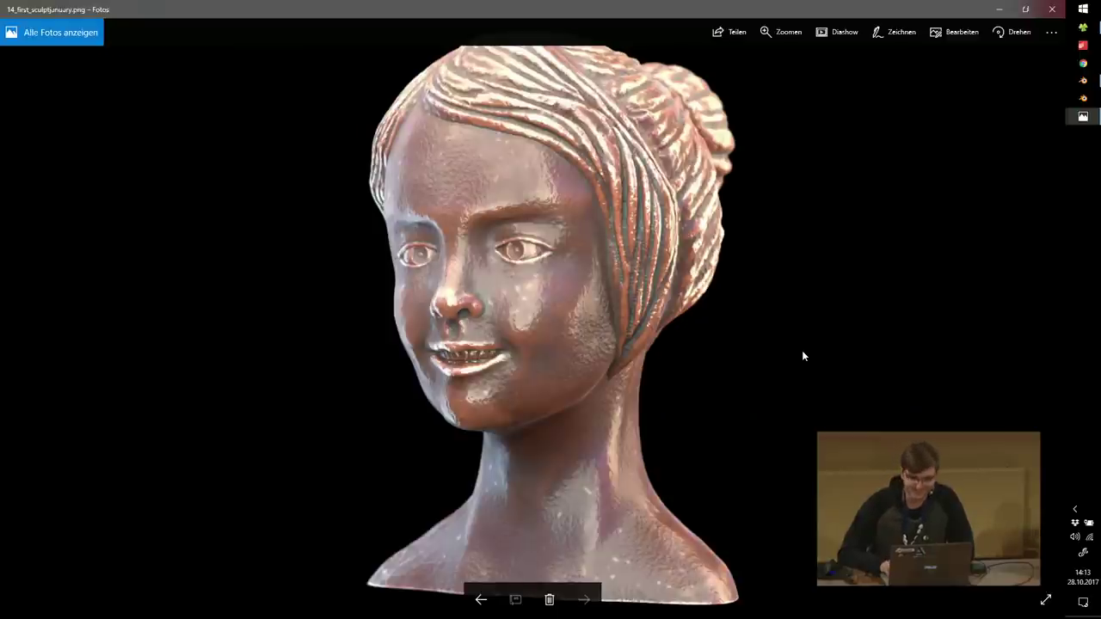
click(1061, 8)
click(461, 310)
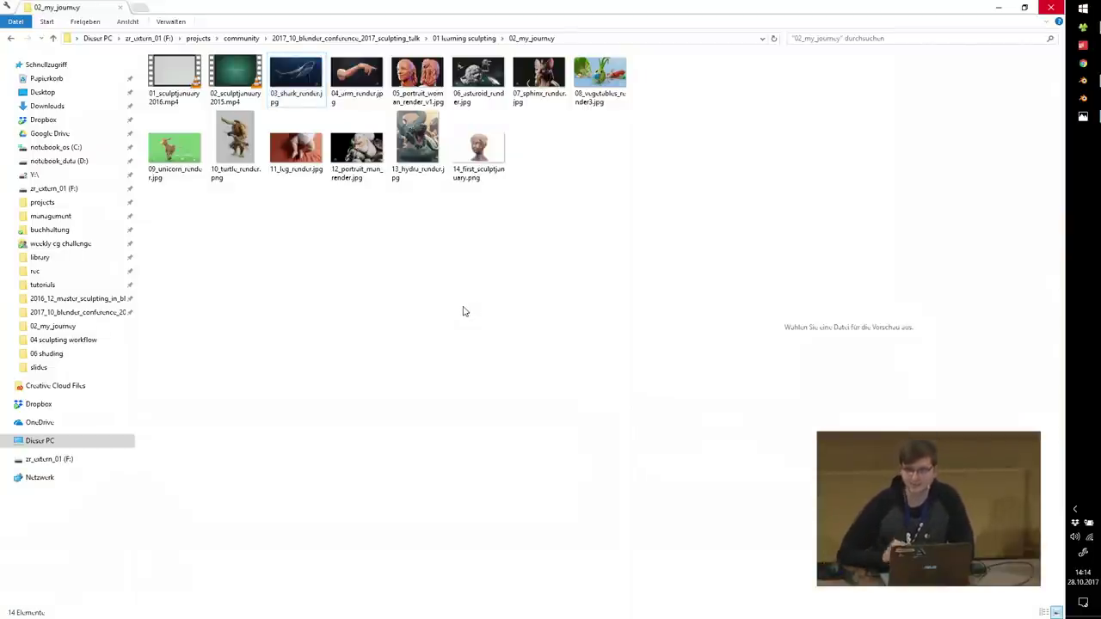
Step: Open the SculptJanuary web link from the 01 learning sculpting folder to view the page, and close the browser
click(445, 38)
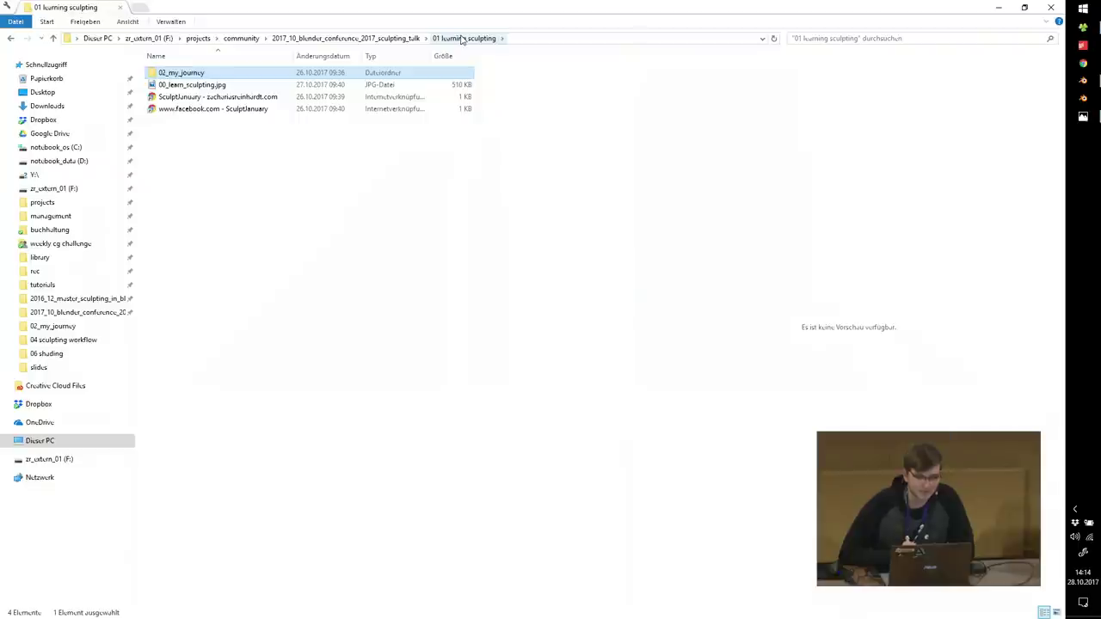
click(233, 99)
double_click(233, 99)
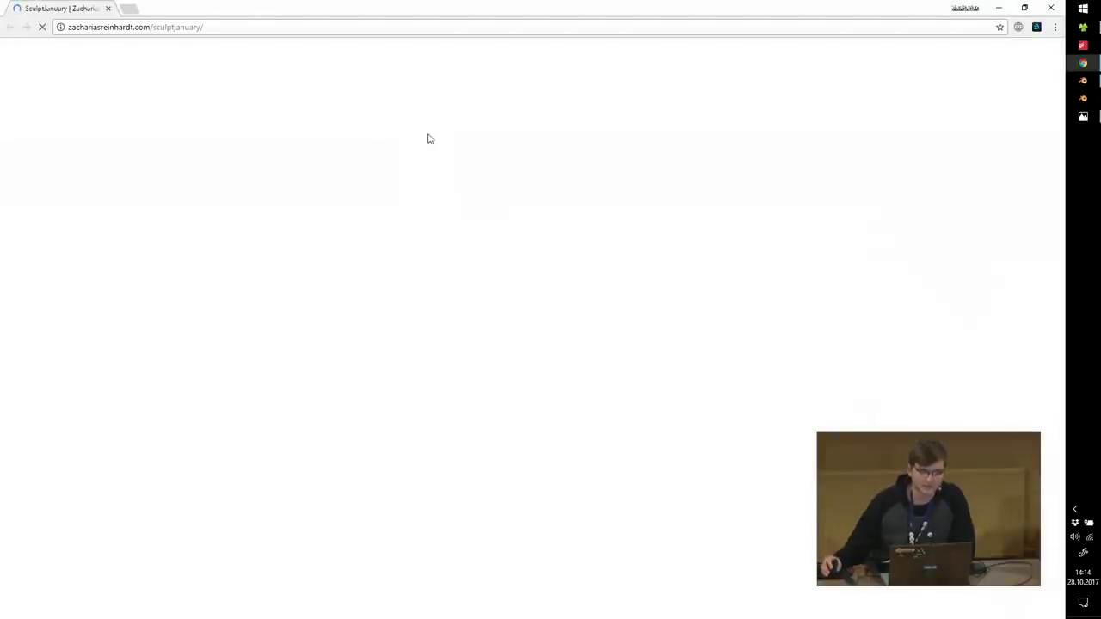
click(1053, 8)
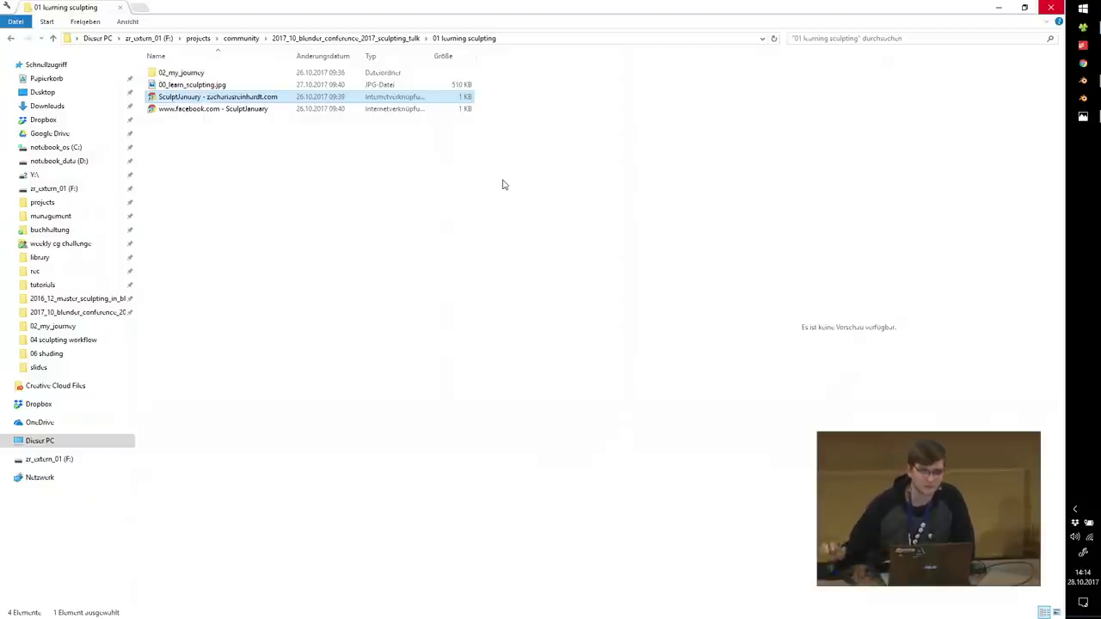
Step: Open the 00_preparation.jpg slide from the 02 preparation folder of the sculpting talk project
click(392, 40)
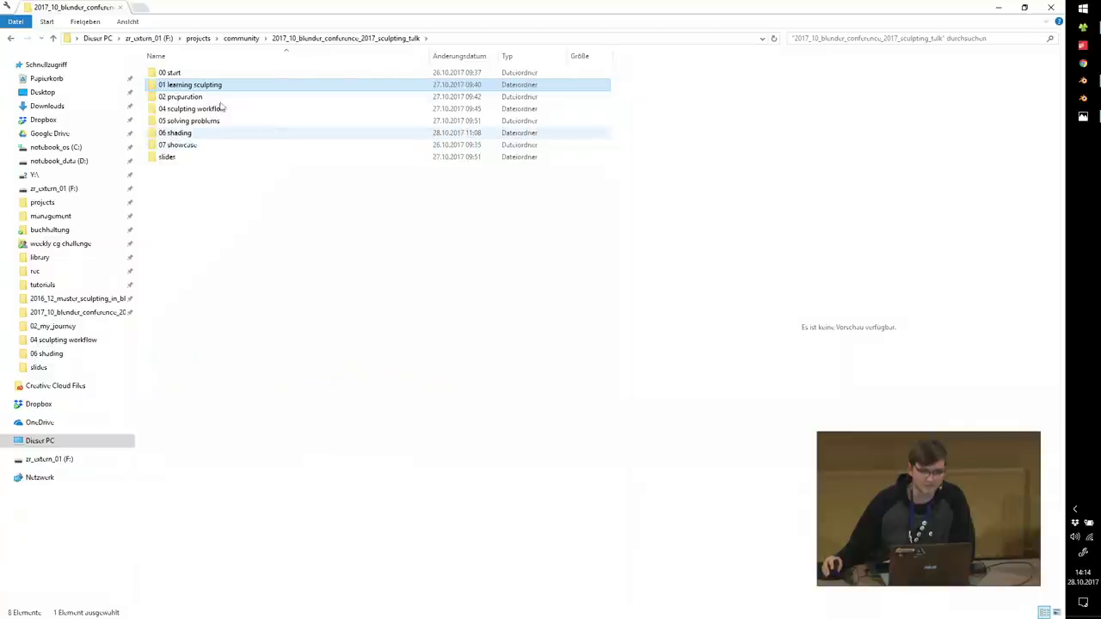
double_click(177, 97)
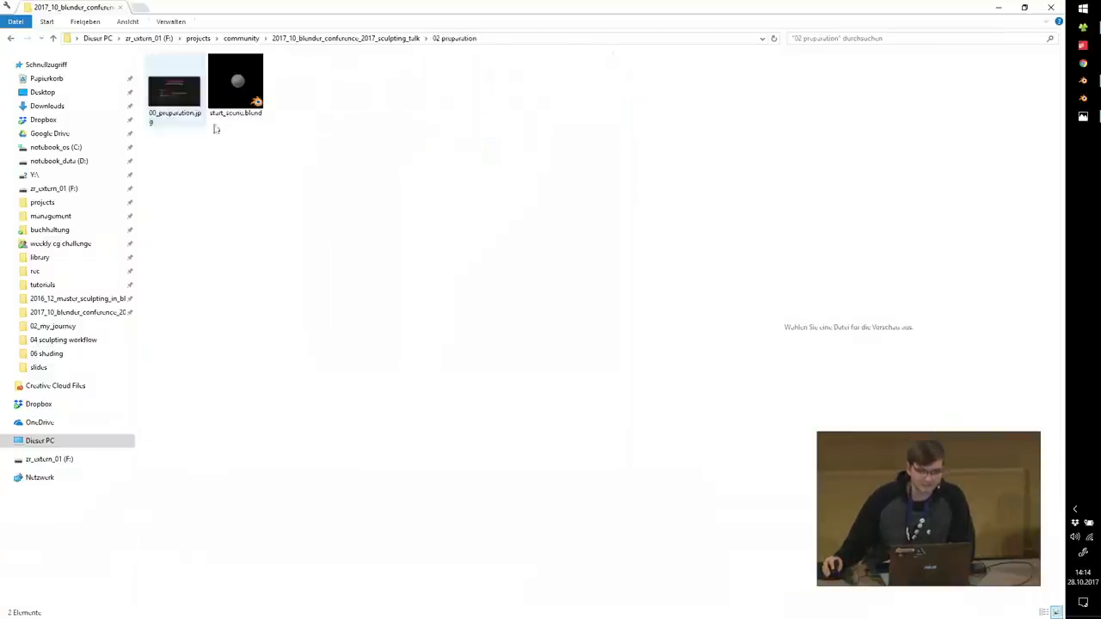
double_click(181, 99)
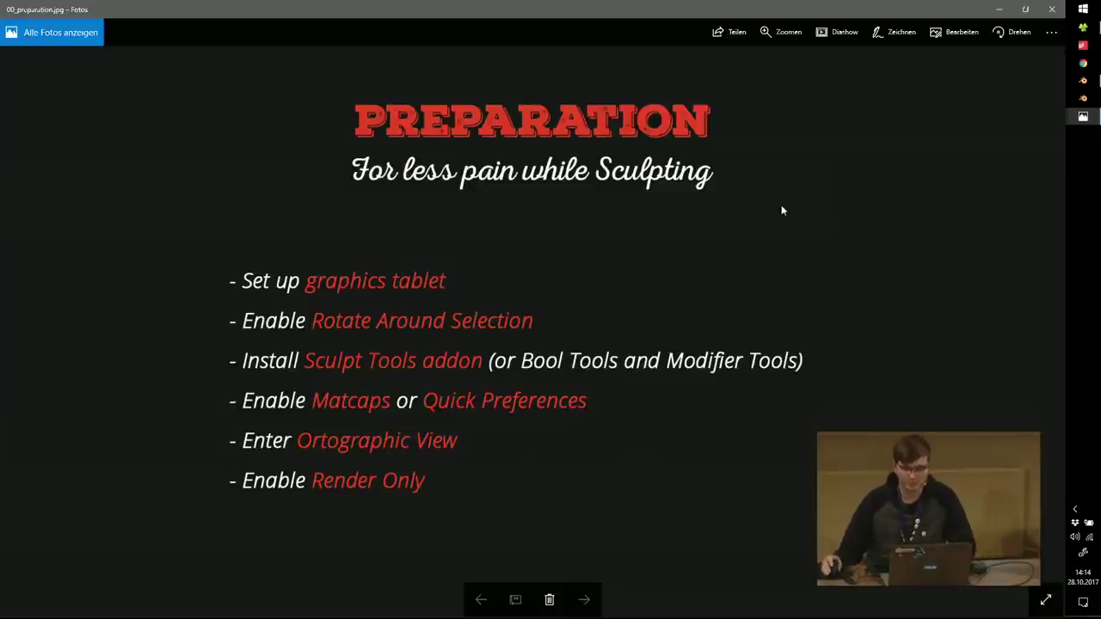
Step: Search the system for "wacom" and open the Wacom tablet properties over the preparation slide
key(super)
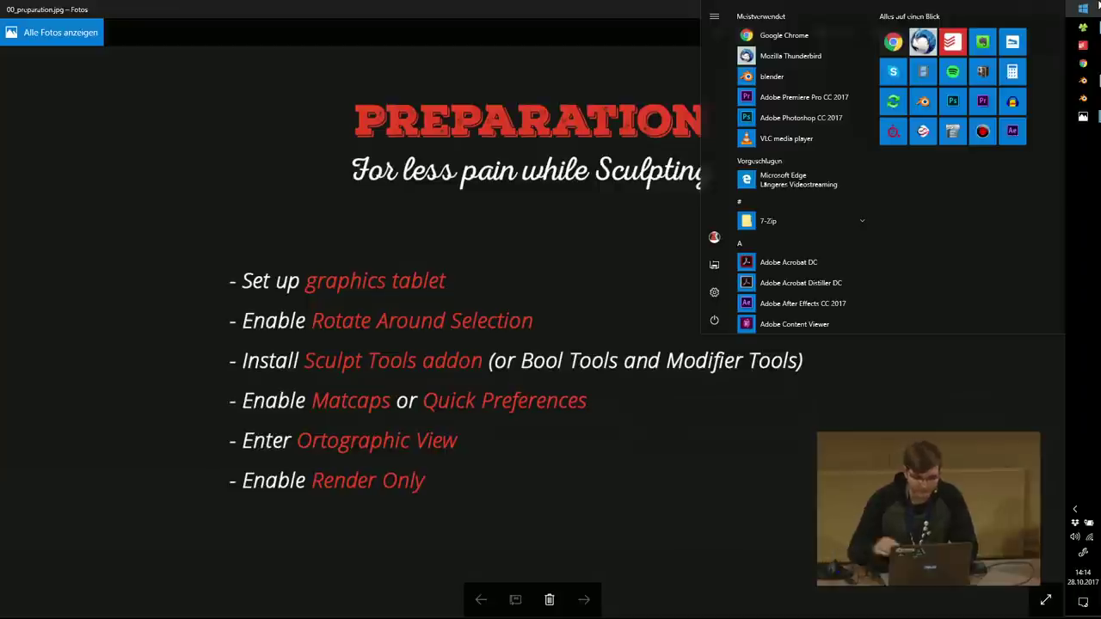
text(wacom)
key(Return)
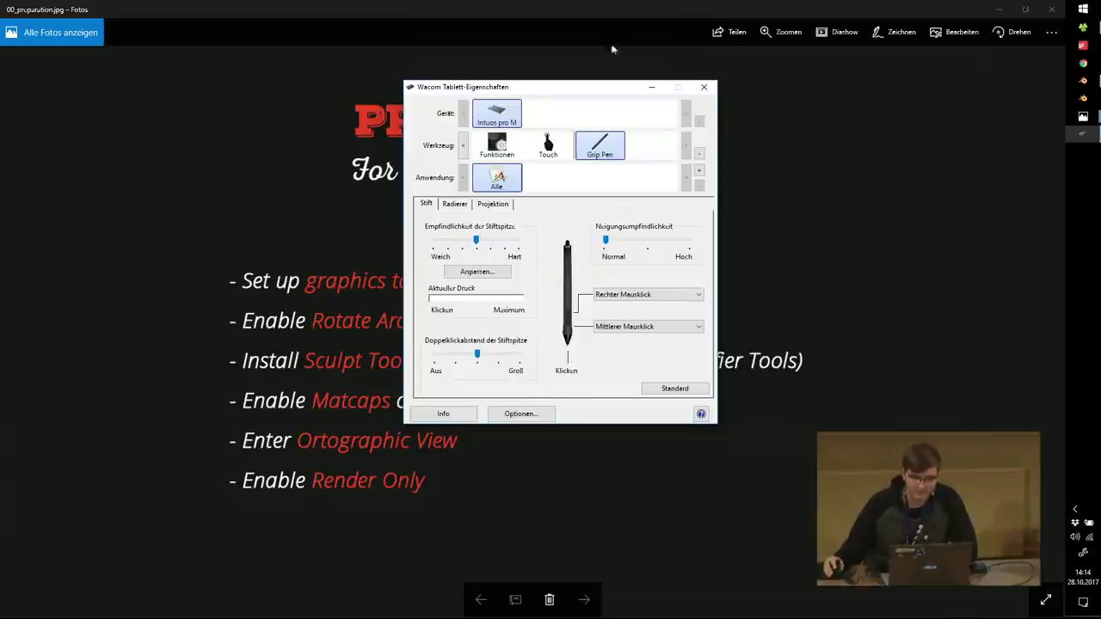
drag(604, 93, 607, 91)
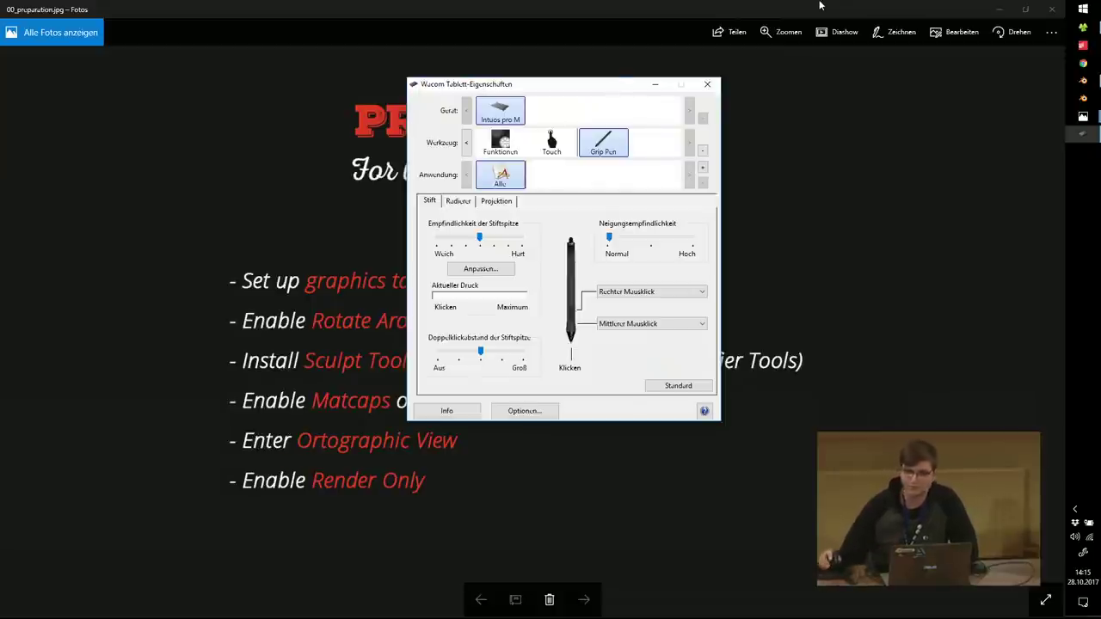
Step: Switch to Blender and view the default cube from a closer, slightly rotated angle
key(alt+Tab)
middle_drag(414, 276, 387, 251)
scroll(336, 246, up, 4)
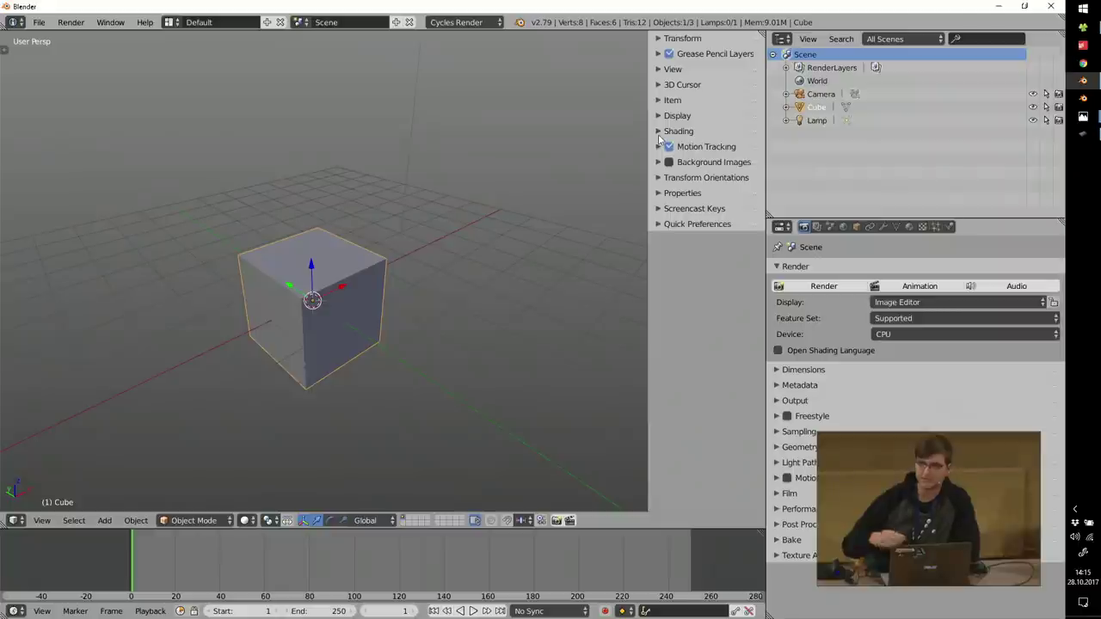
Step: Return to the Wacom tablet properties, review the pen's side-switch mode in the options, and close both windows
click(1081, 138)
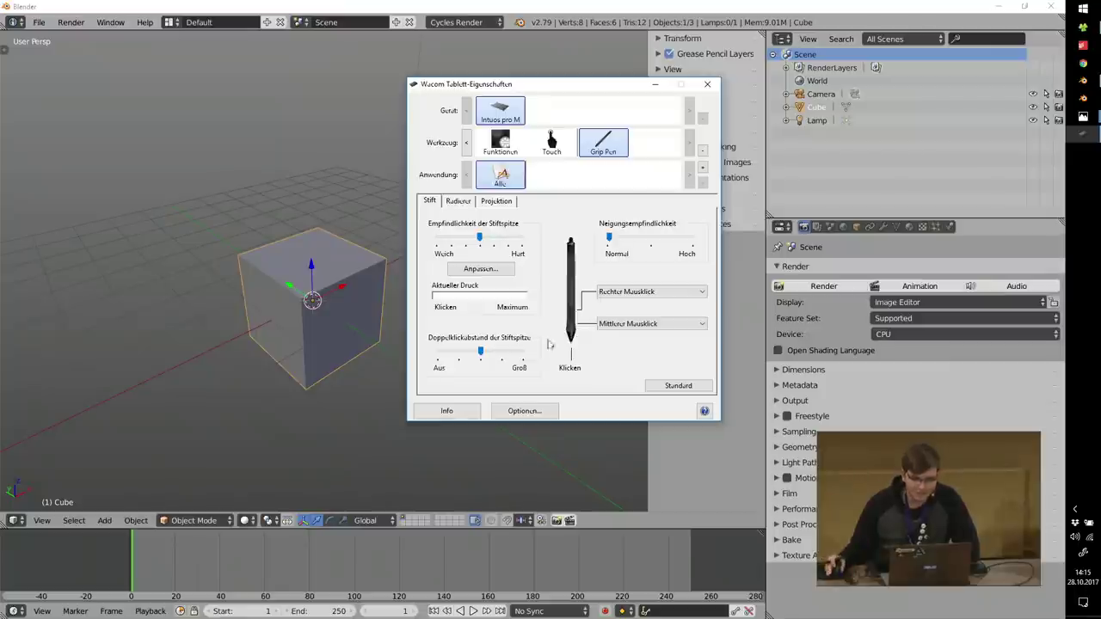
click(529, 412)
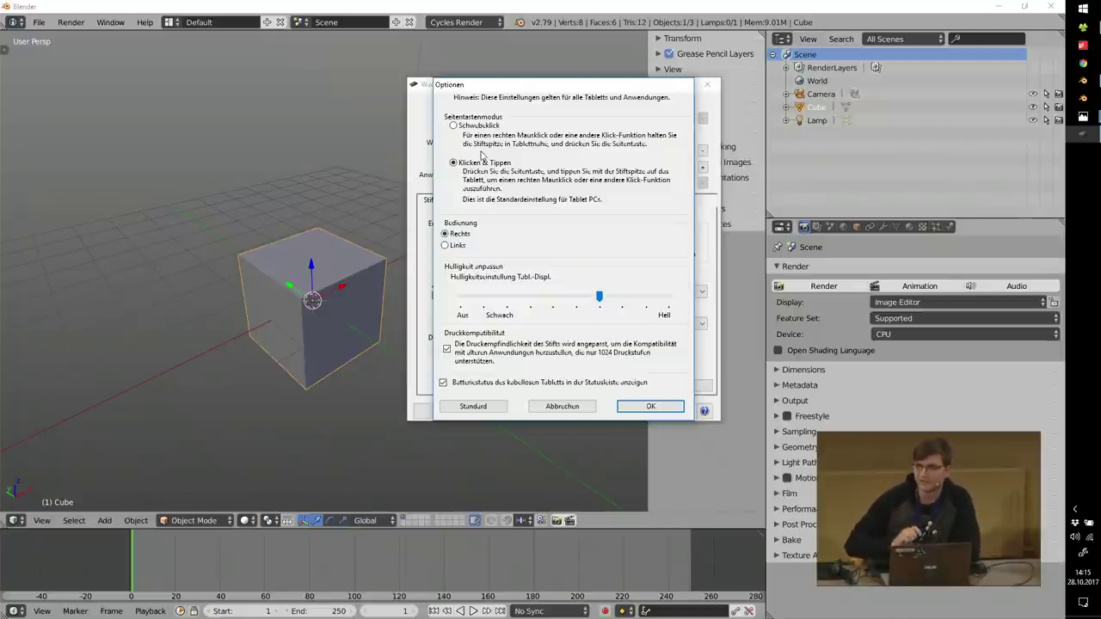
click(673, 410)
click(707, 83)
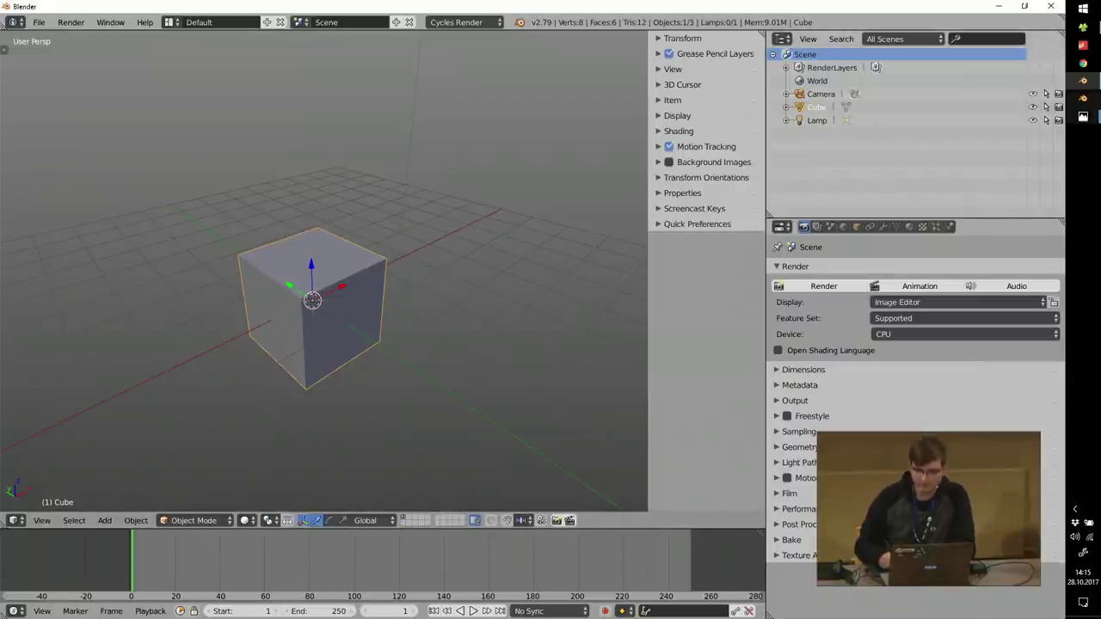
Step: Reopen the Wacom tablet properties, set the Grip Pen's projected screen area to Bildschirm 1, and close them
click(1082, 7)
text(wac)
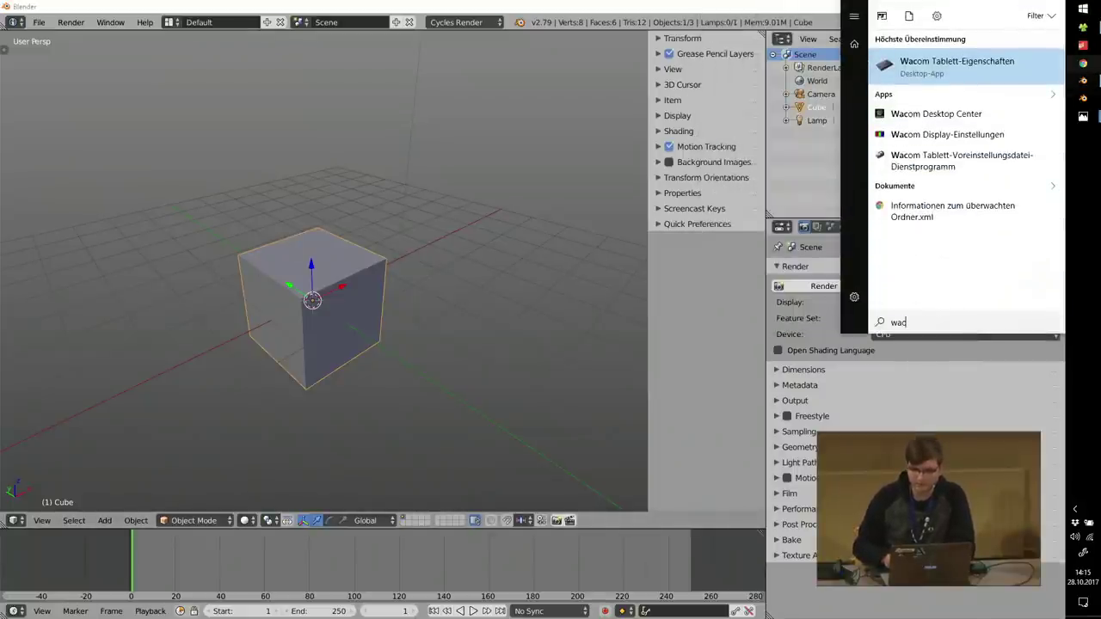
click(967, 78)
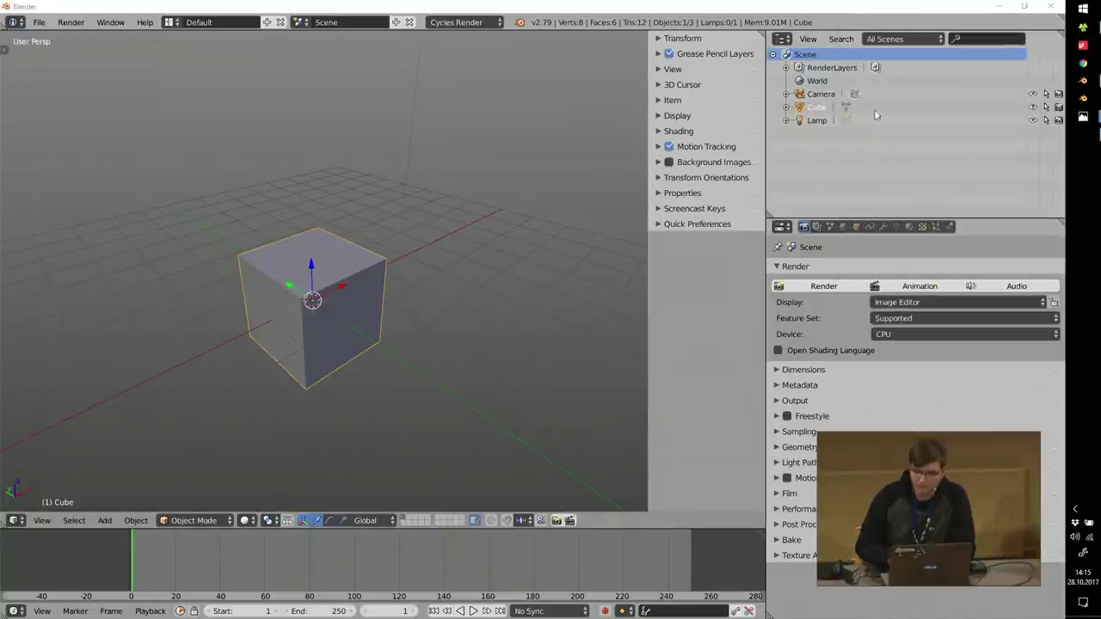
click(496, 201)
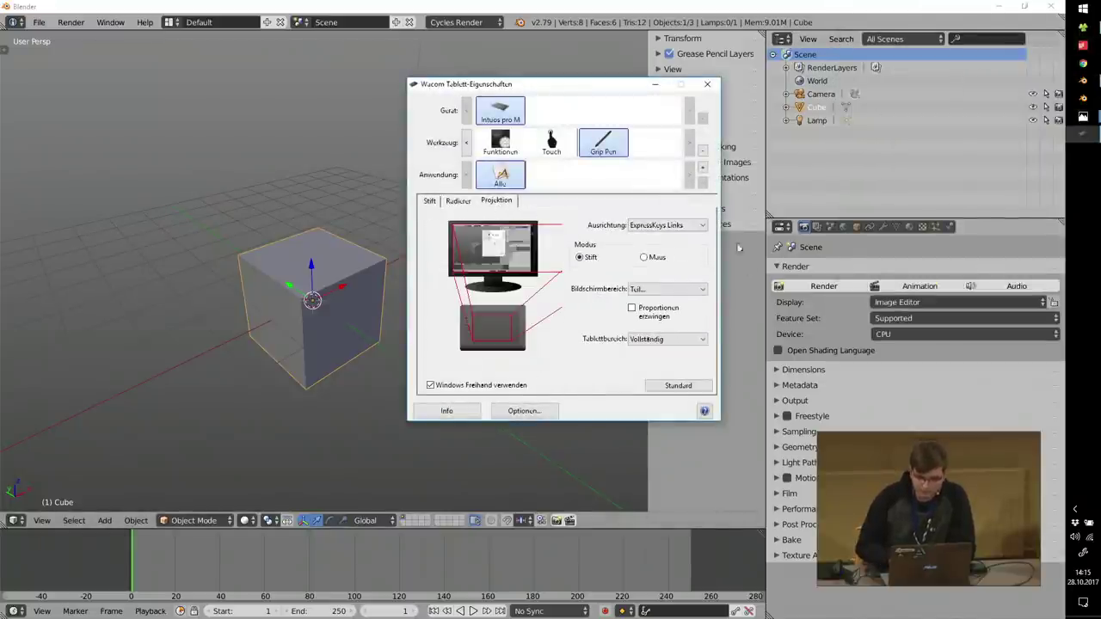
click(640, 289)
click(653, 318)
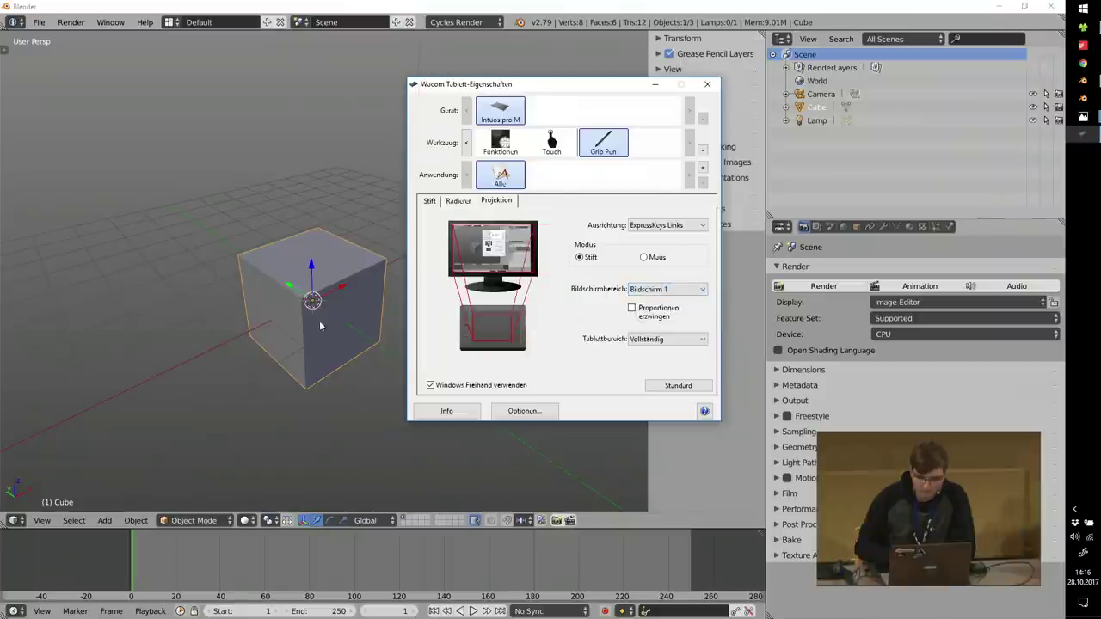
click(707, 84)
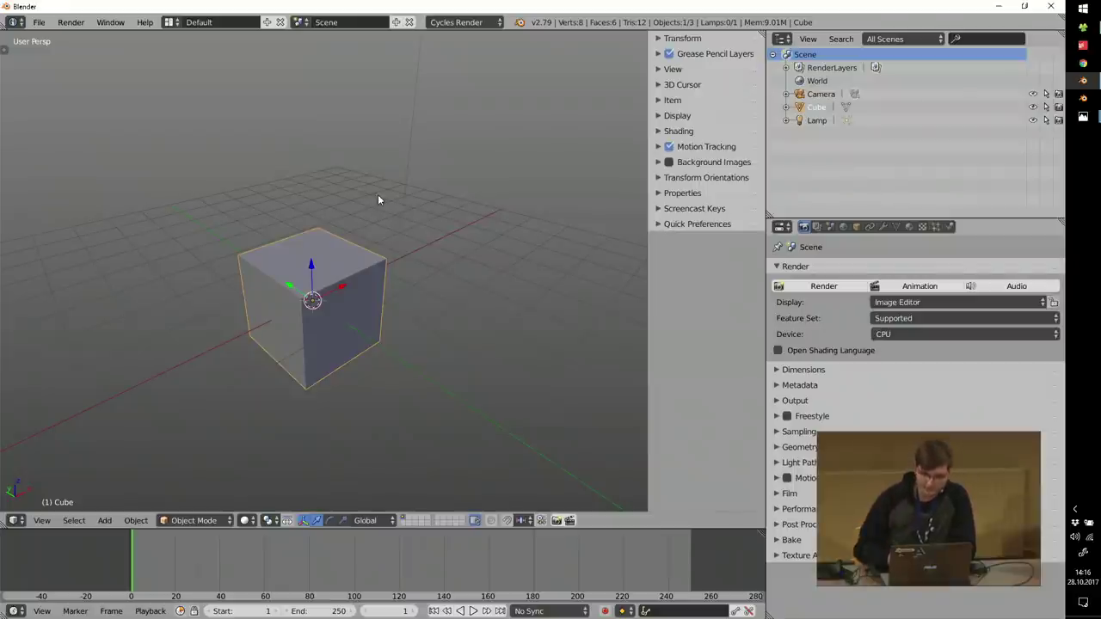
Step: Test viewport navigation by orbiting and panning around the default cube
key(shift+z)
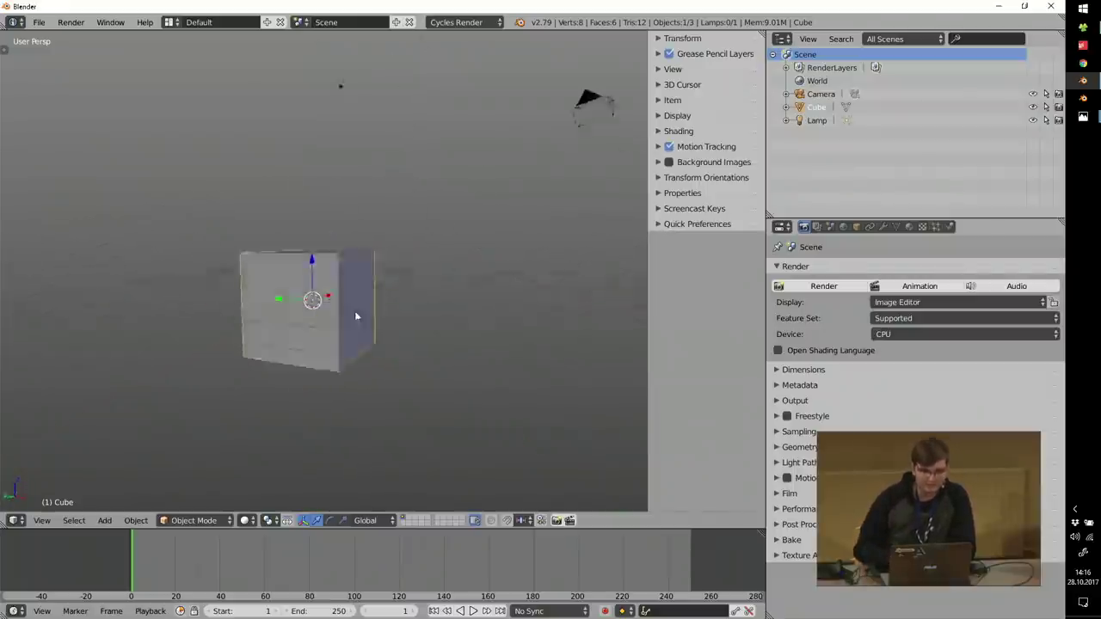
key(shift+z)
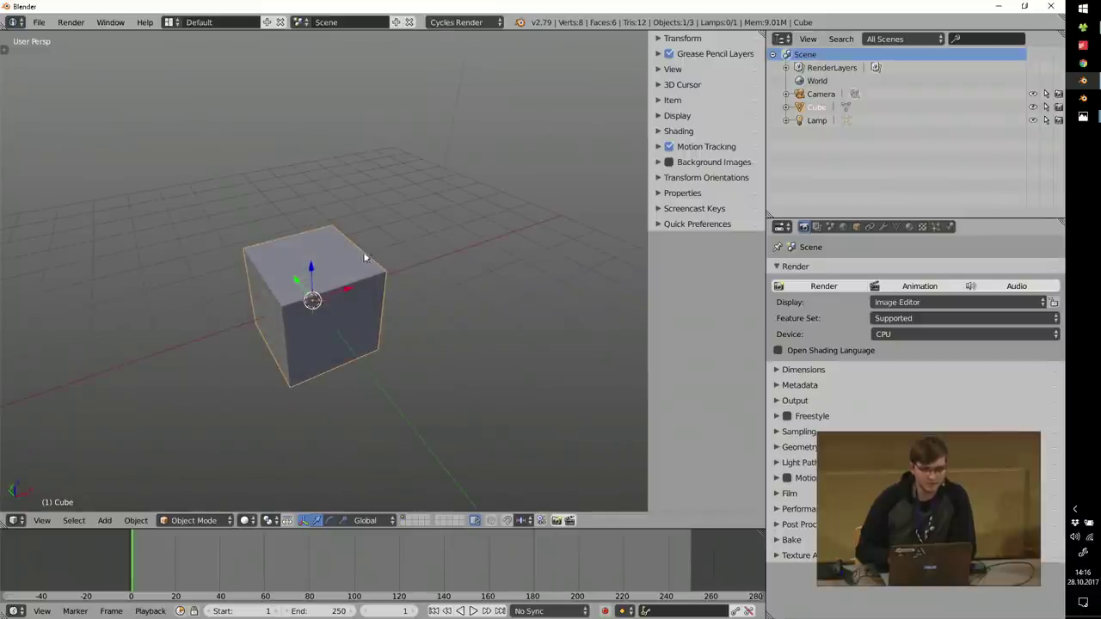
mouse_move(250, 325)
shift+middle_down()
mouse_move(379, 152)
mouse_move(185, 330)
mouse_move(241, 280)
mouse_move(287, 302)
mouse_move(270, 298)
mouse_move(327, 211)
mouse_move(317, 341)
mouse_move(299, 278)
mouse_move(313, 281)
shift+middle_up()
key(shift+z)
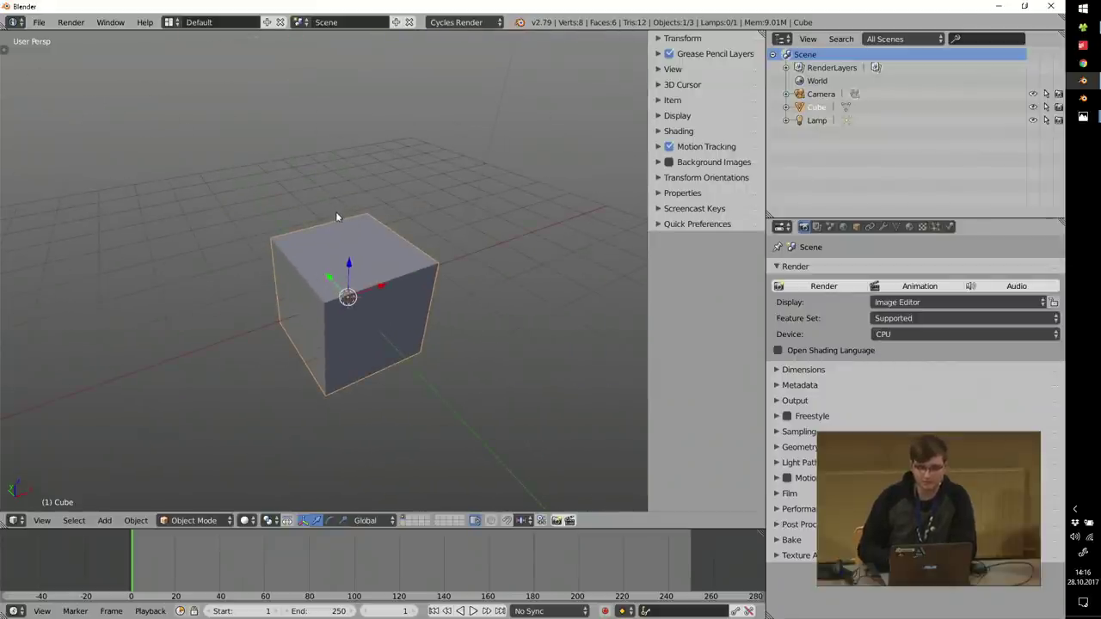
middle_drag(361, 225, 298, 295)
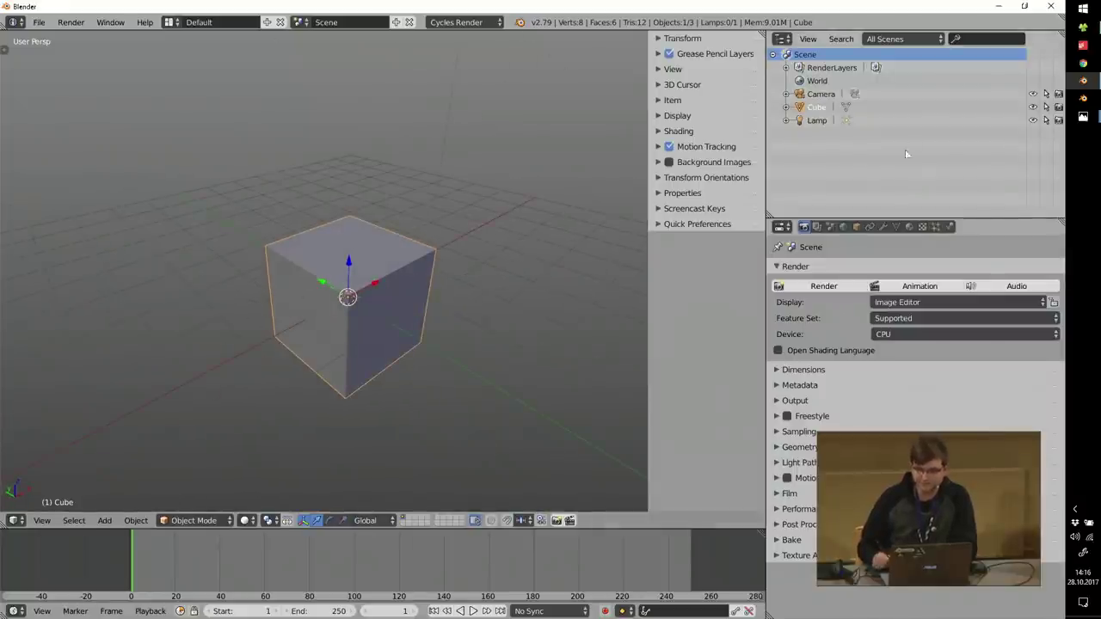
Step: Show the preparation checklist image in Fotos at its Rotate Around Selection item and switch back to Blender
mouse_move(1082, 116)
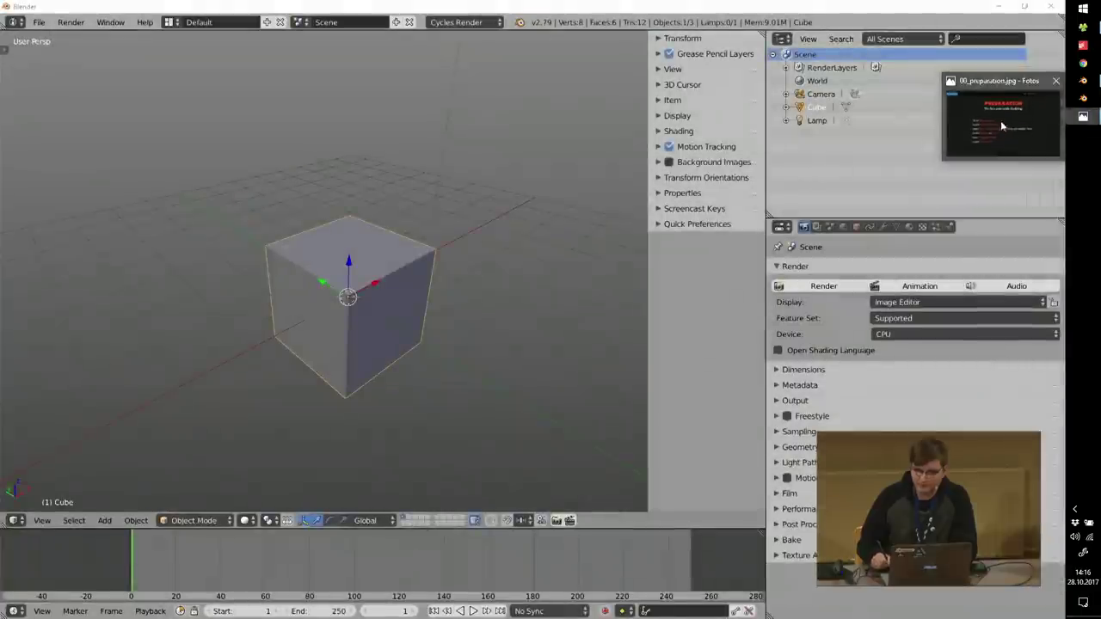
click(1002, 161)
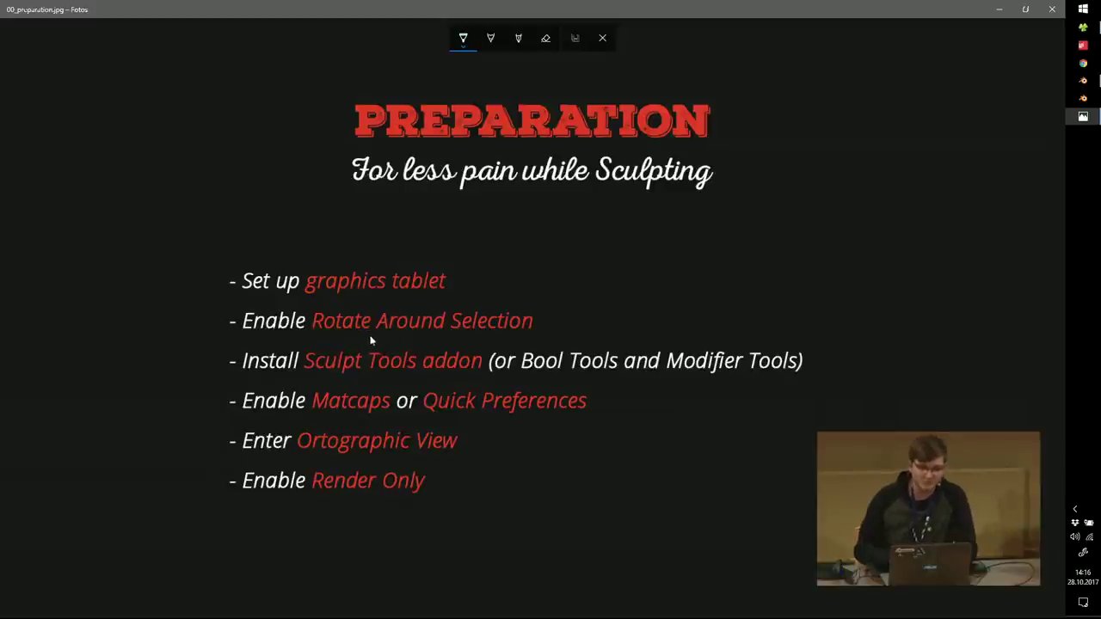
key(super)
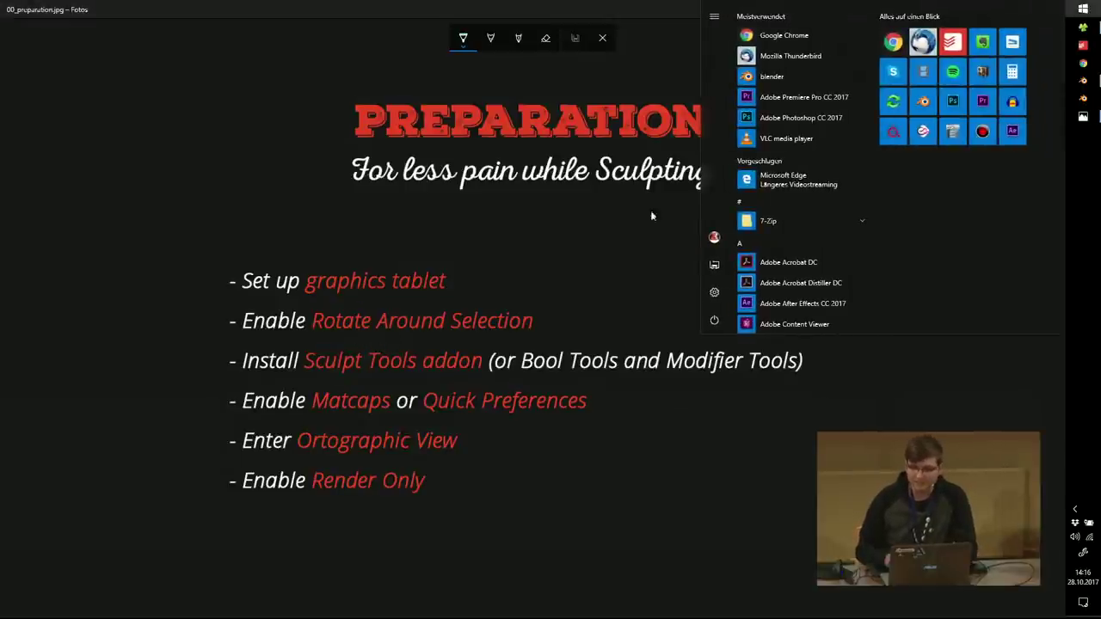
click(1084, 82)
Step: Add a Subdivision Surface modifier with 3 view subdivisions to the default cube and apply it
middle_drag(394, 250, 394, 292)
key(ctrl+3)
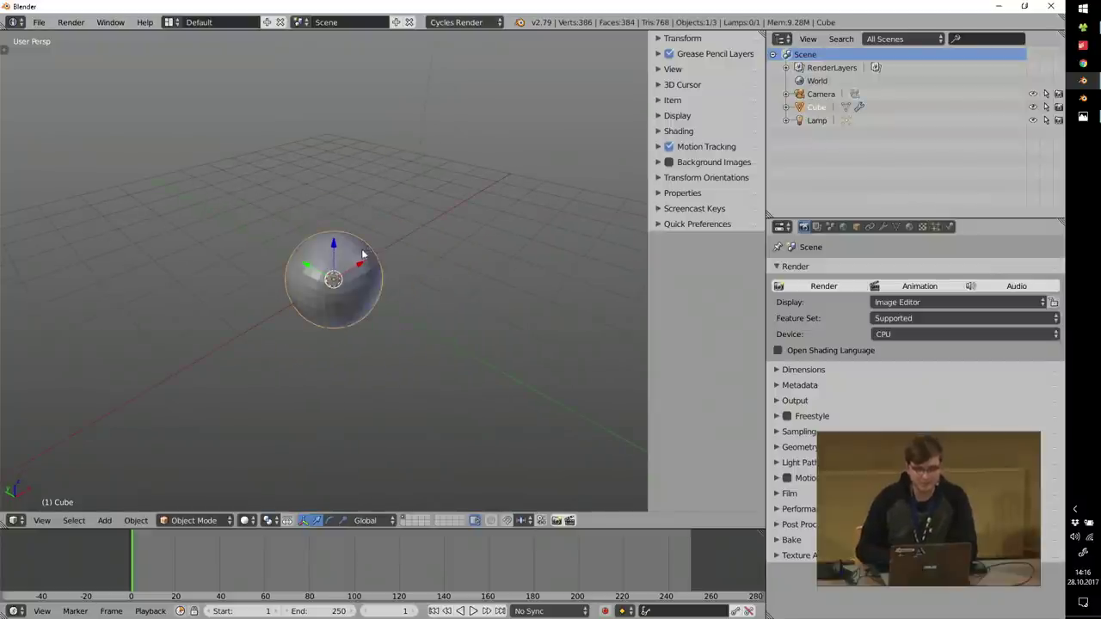
click(882, 226)
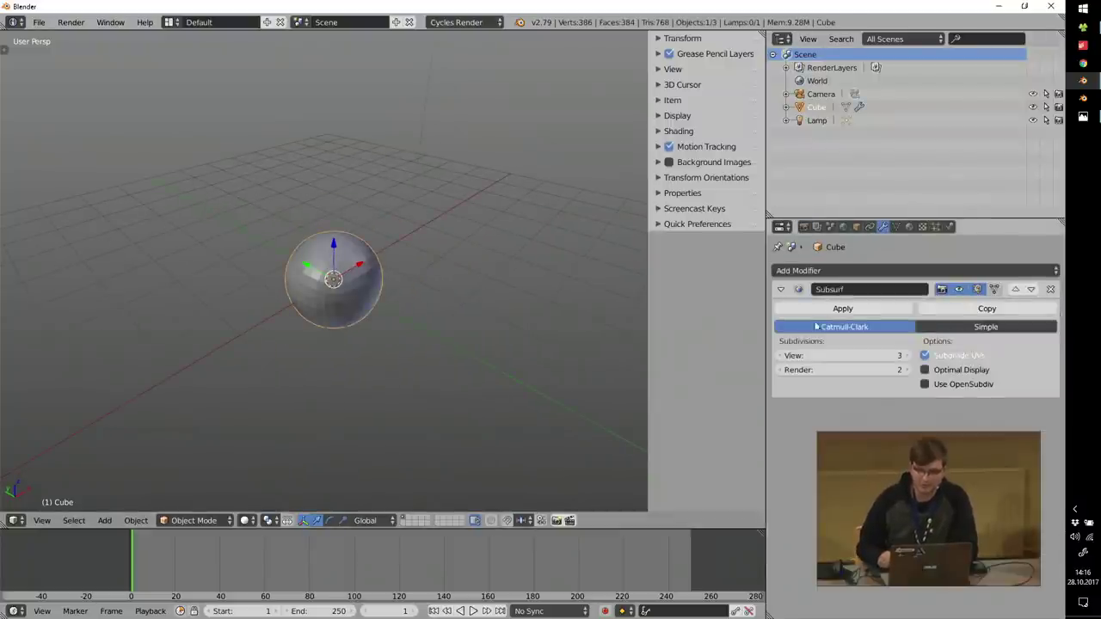
click(841, 307)
Step: Put the resulting sphere into Sculpt Mode and enable Dyntopo with the Constant Detail method
click(353, 213)
key(t)
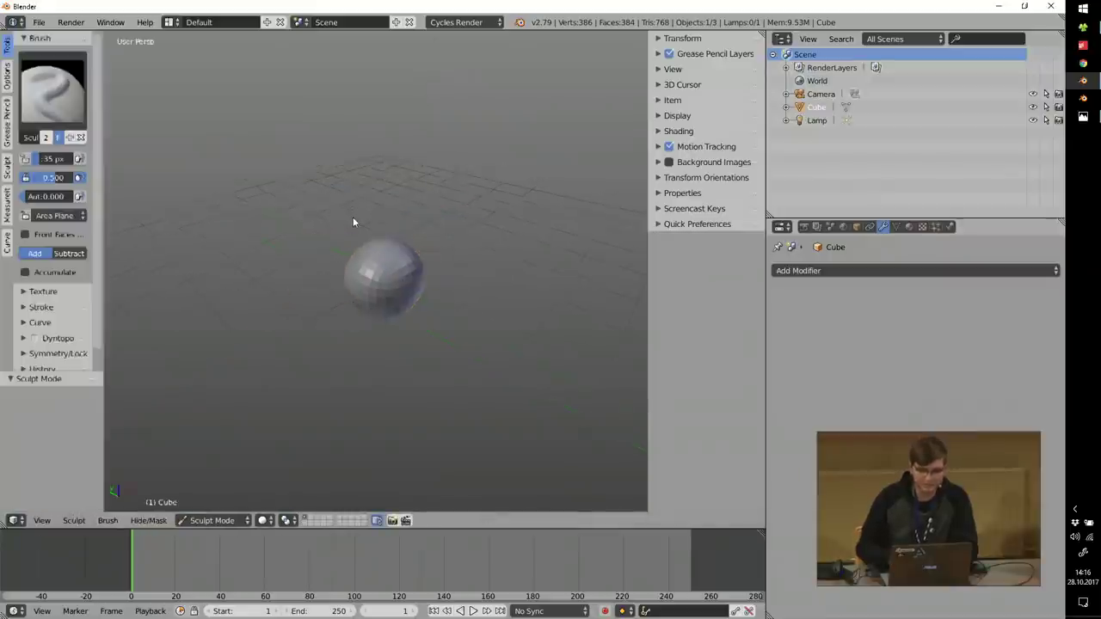
click(34, 338)
click(52, 338)
scroll(47, 275, down, 4)
click(50, 249)
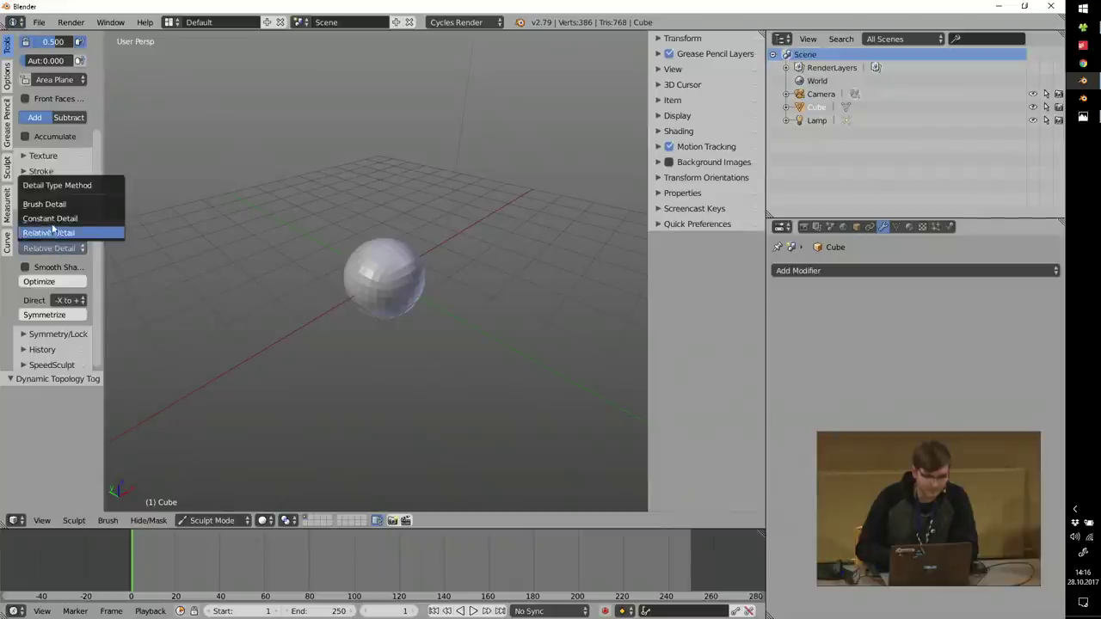
click(53, 221)
Step: Switch to a close orthographic view of the sphere and enlarge the sculpt brush radius to about 83 px
scroll(419, 300, up, 4)
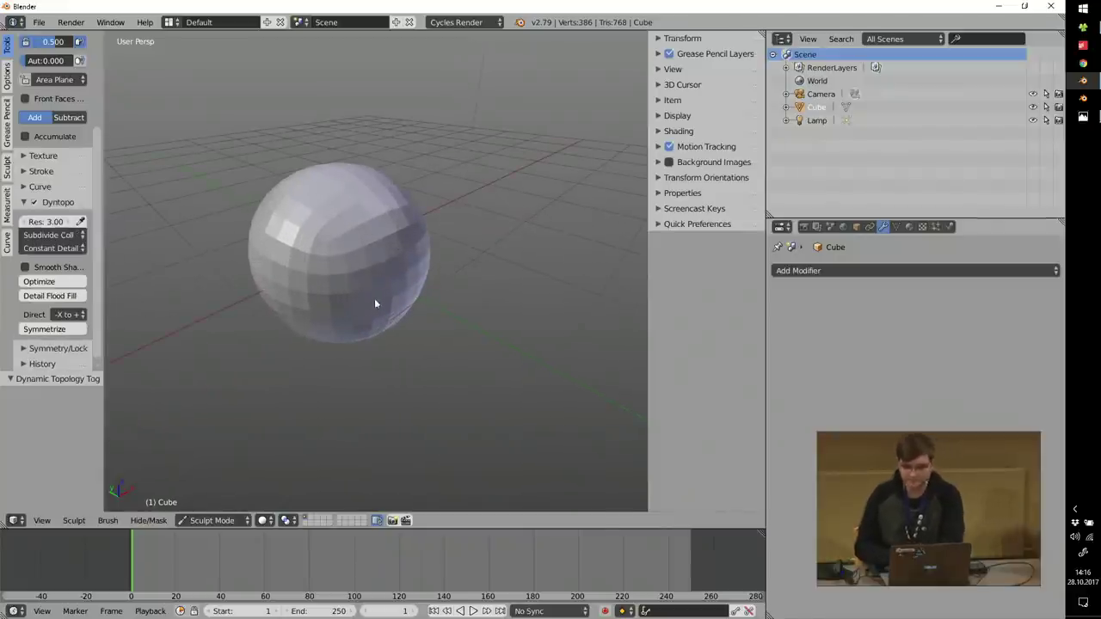
key(KP_5)
scroll(341, 228, up, 4)
key(f)
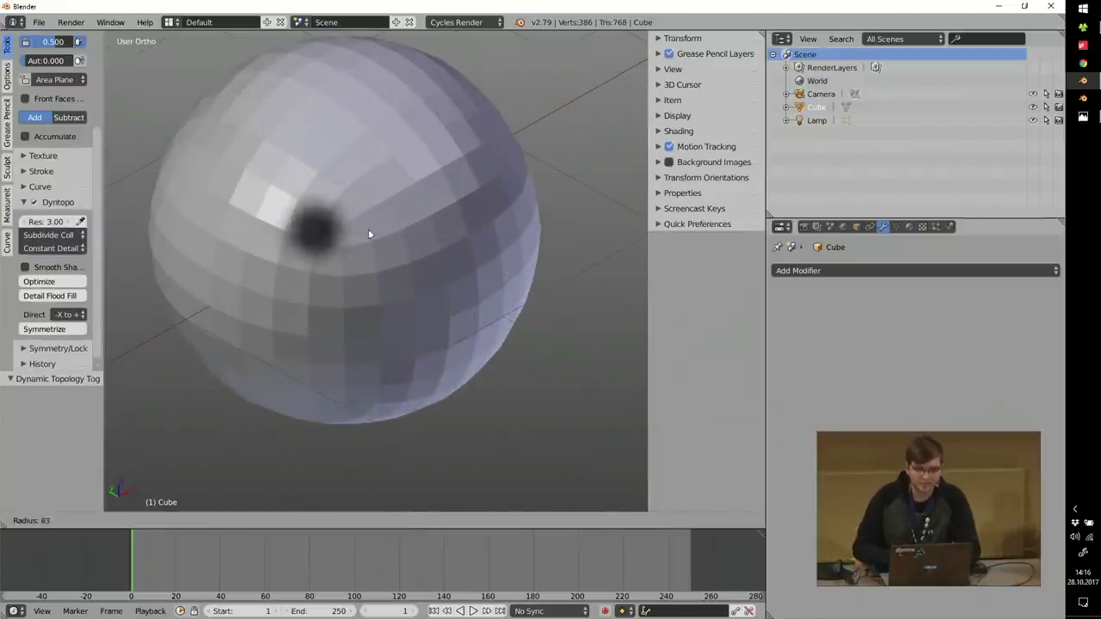
click(368, 231)
Step: Set the Dyntopo detail resolution to 18.70 and sculpt freehand test strokes on the sphere's surface
shift+middle_drag(319, 192, 333, 219)
drag(337, 225, 354, 249)
drag(58, 224, 103, 227)
mouse_move(318, 245)
mouse_down()
mouse_move(365, 246)
mouse_move(357, 227)
mouse_up()
scroll(344, 230, up, 2)
middle_drag(344, 230, 295, 209)
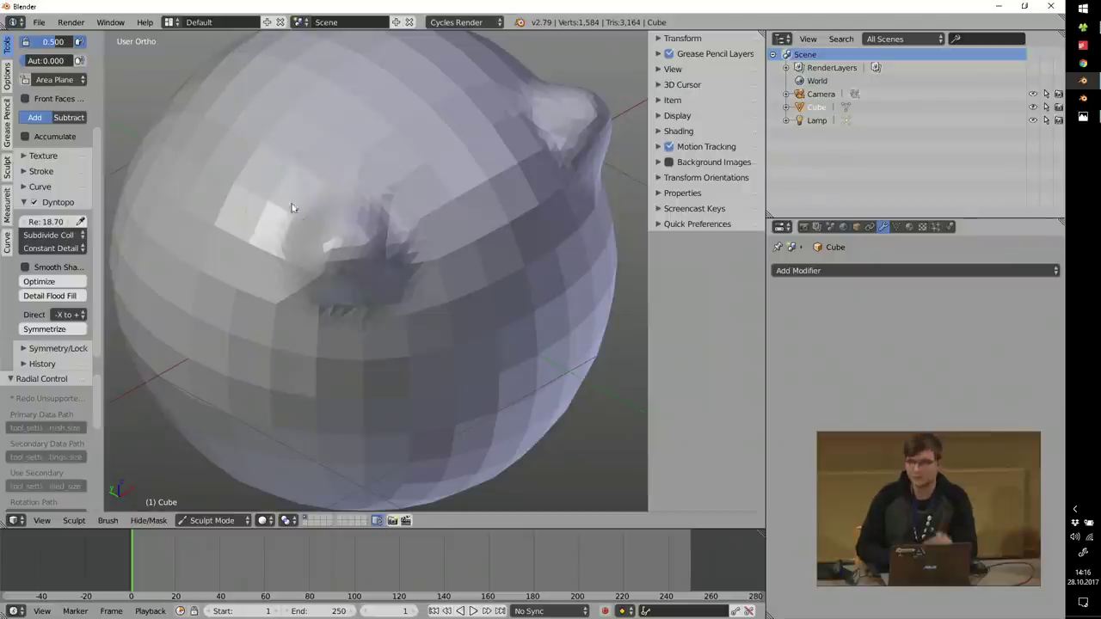
Step: Sculpt two more raised bumps on other sides of the sphere while orbiting around it
mouse_move(278, 221)
middle_down()
mouse_move(295, 241)
mouse_move(351, 236)
mouse_move(326, 262)
mouse_move(287, 173)
mouse_move(345, 241)
mouse_move(513, 217)
middle_up()
scroll(352, 237, up, 2)
mouse_move(284, 275)
mouse_down()
mouse_move(307, 238)
mouse_move(249, 226)
mouse_move(247, 271)
mouse_up()
mouse_move(260, 229)
middle_down()
mouse_move(264, 242)
mouse_move(349, 209)
mouse_move(315, 239)
mouse_move(267, 233)
middle_up()
drag(443, 385, 487, 386)
mouse_move(486, 386)
middle_down()
mouse_move(380, 404)
mouse_move(422, 344)
mouse_move(444, 404)
mouse_move(326, 290)
middle_up()
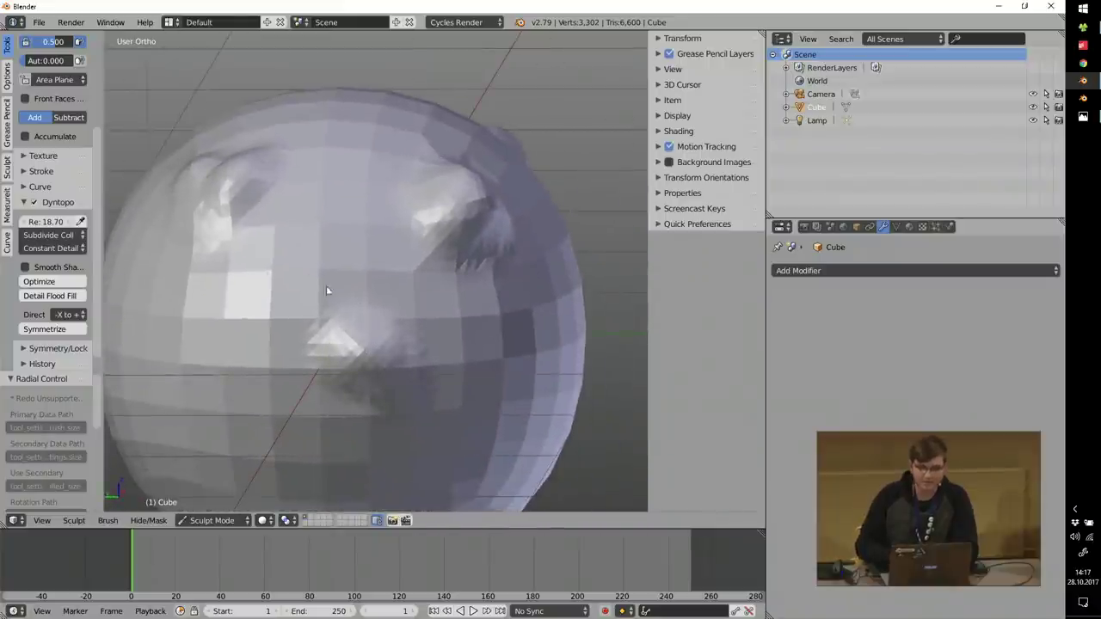
Step: Turn off Rotate Around Selection in the user preferences and test sculpting and orbiting at the sphere's edge
key(ctrl+alt+u)
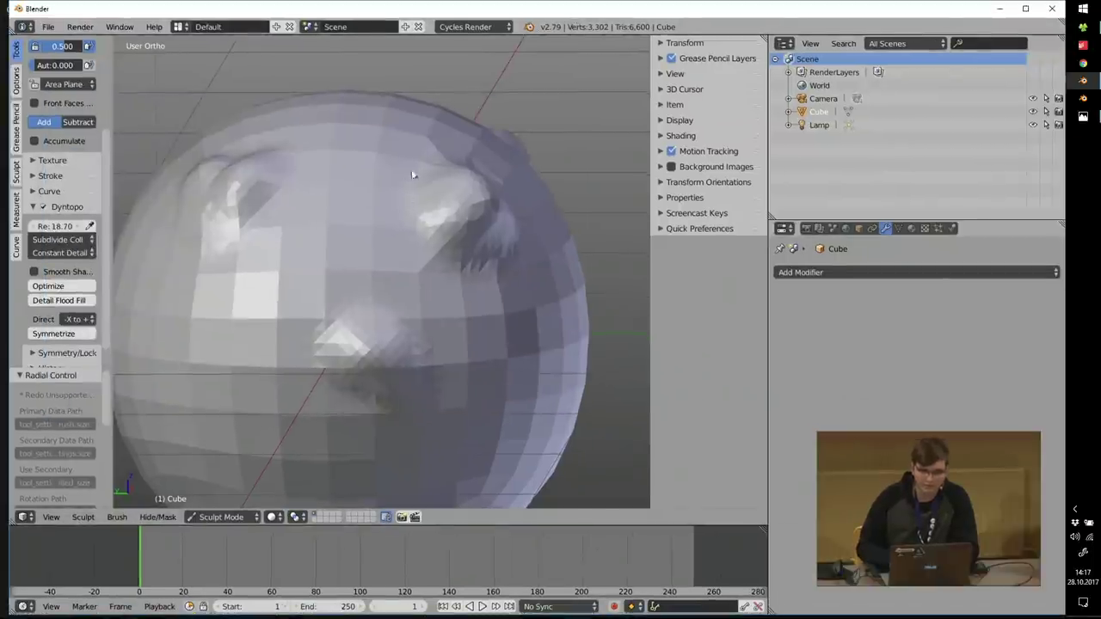
mouse_move(412, 172)
middle_down()
mouse_move(419, 251)
mouse_move(393, 238)
mouse_move(528, 305)
middle_up()
drag(547, 292, 531, 300)
mouse_move(531, 300)
middle_down()
mouse_move(380, 242)
mouse_move(400, 258)
middle_up()
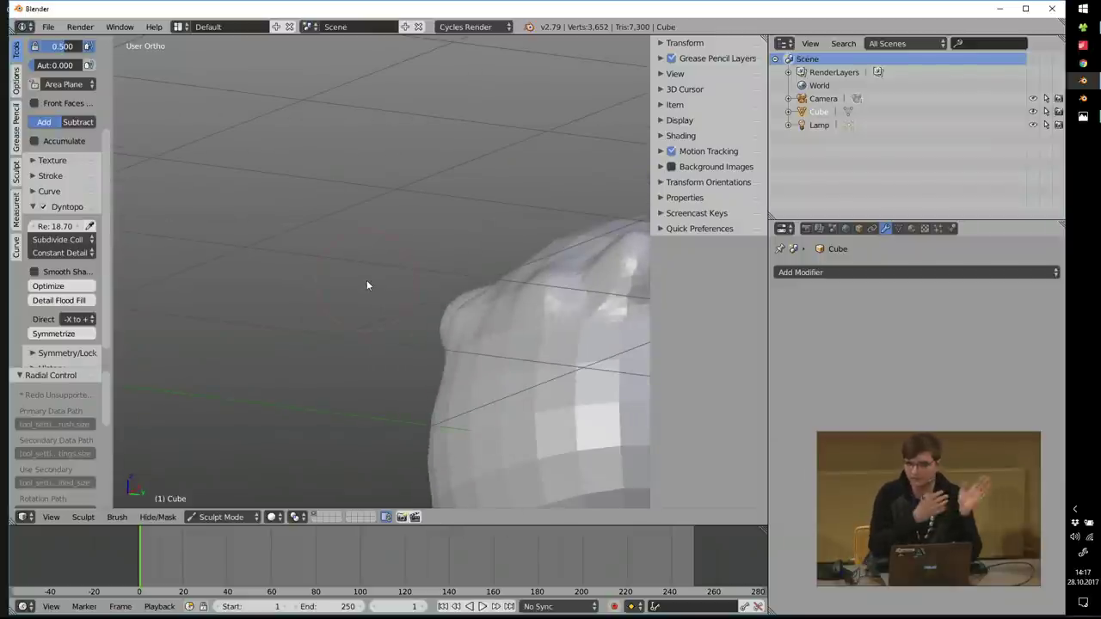
mouse_move(531, 283)
middle_down()
mouse_move(321, 259)
mouse_move(425, 249)
middle_up()
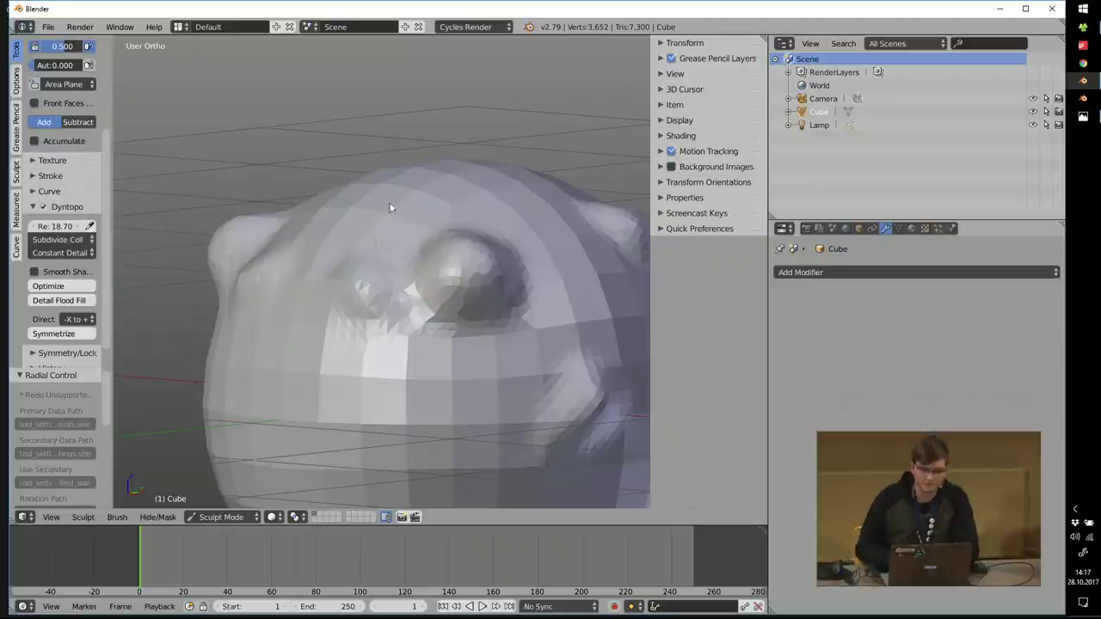
middle_drag(389, 208, 395, 218)
Step: Turn Rotate Around Selection back on in the user preferences and close them
key(ctrl+alt+u)
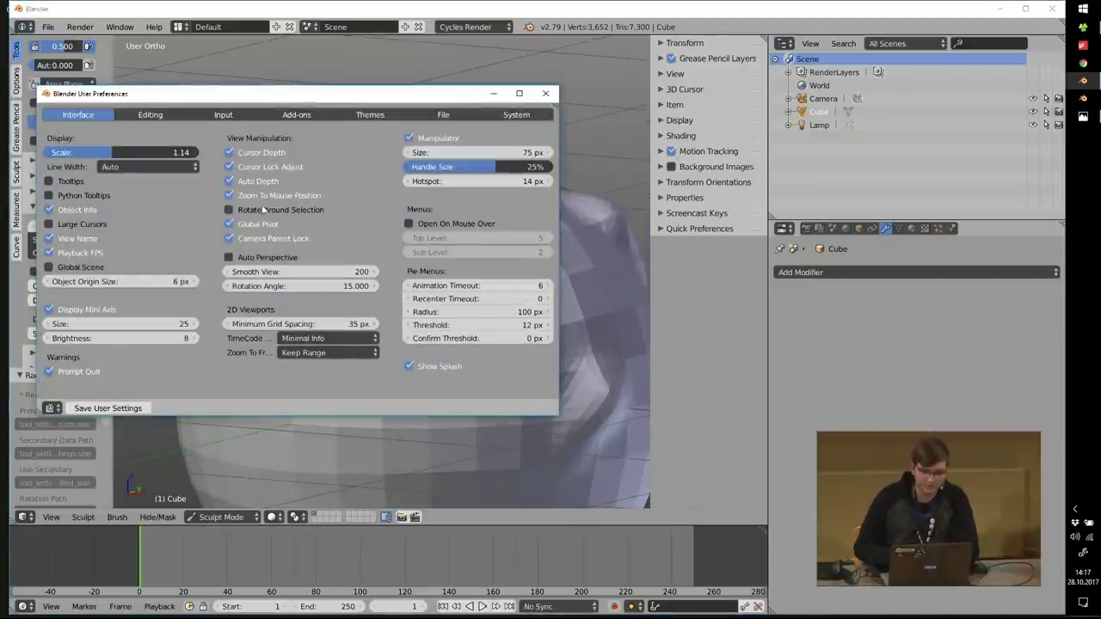
click(546, 92)
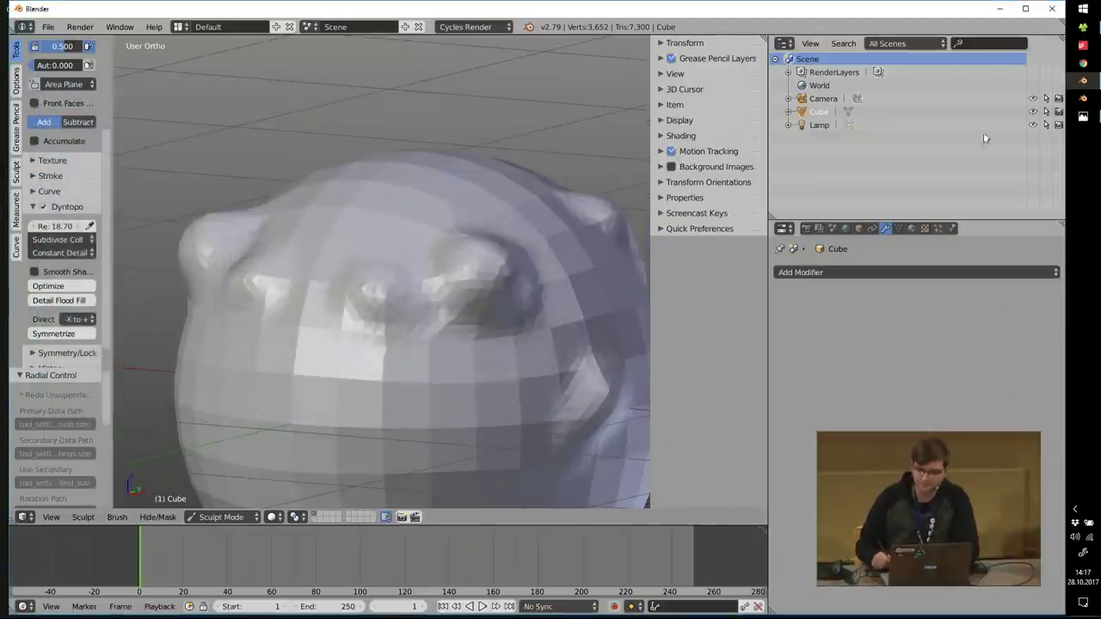
Step: Check the preparation checklist again, return to Blender, and display the Sculpt Tools addon's options in a widened tool shelf
click(1086, 122)
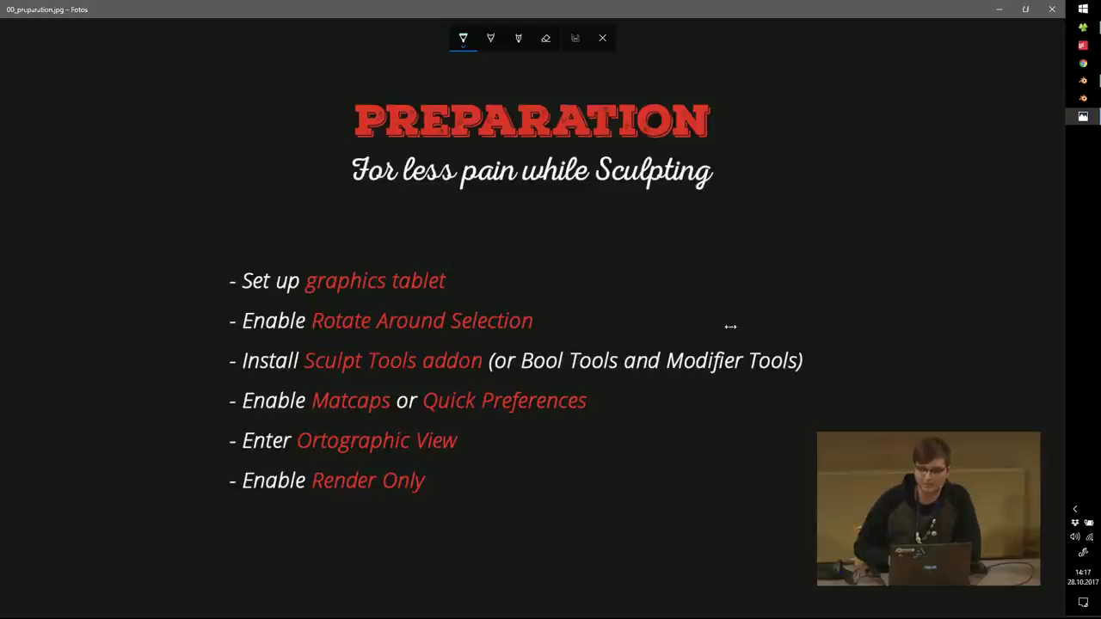
click(1082, 79)
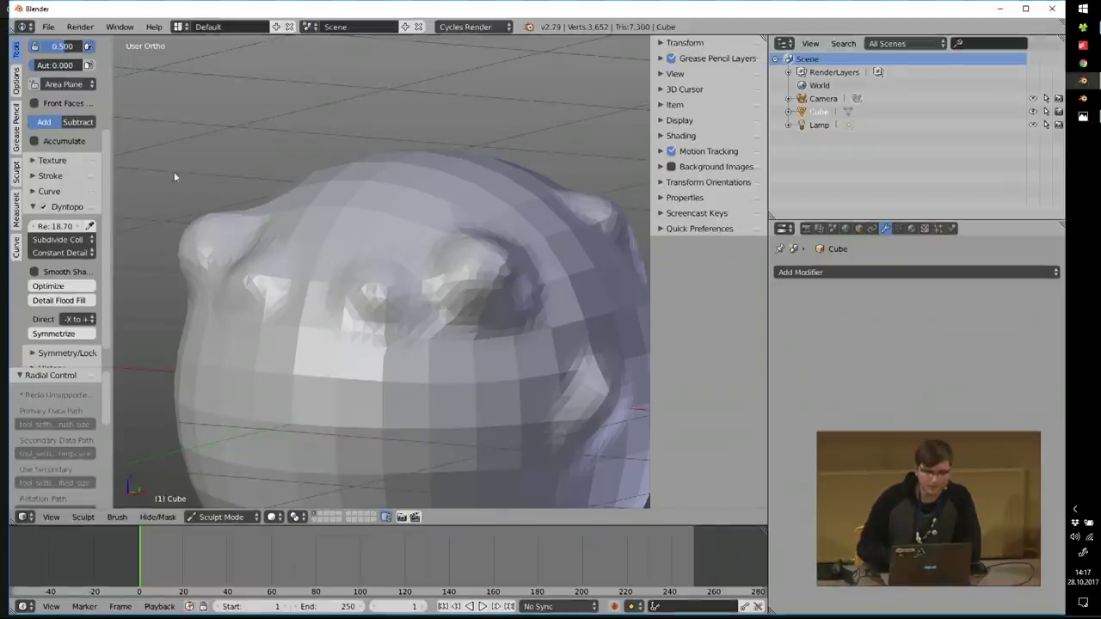
click(15, 170)
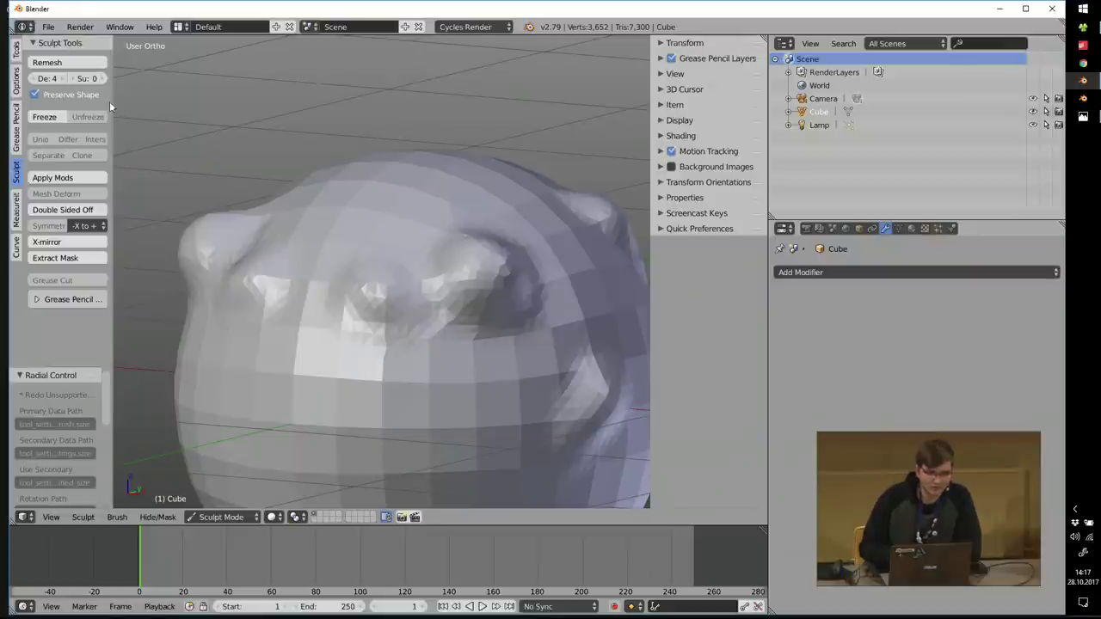
drag(112, 99, 151, 107)
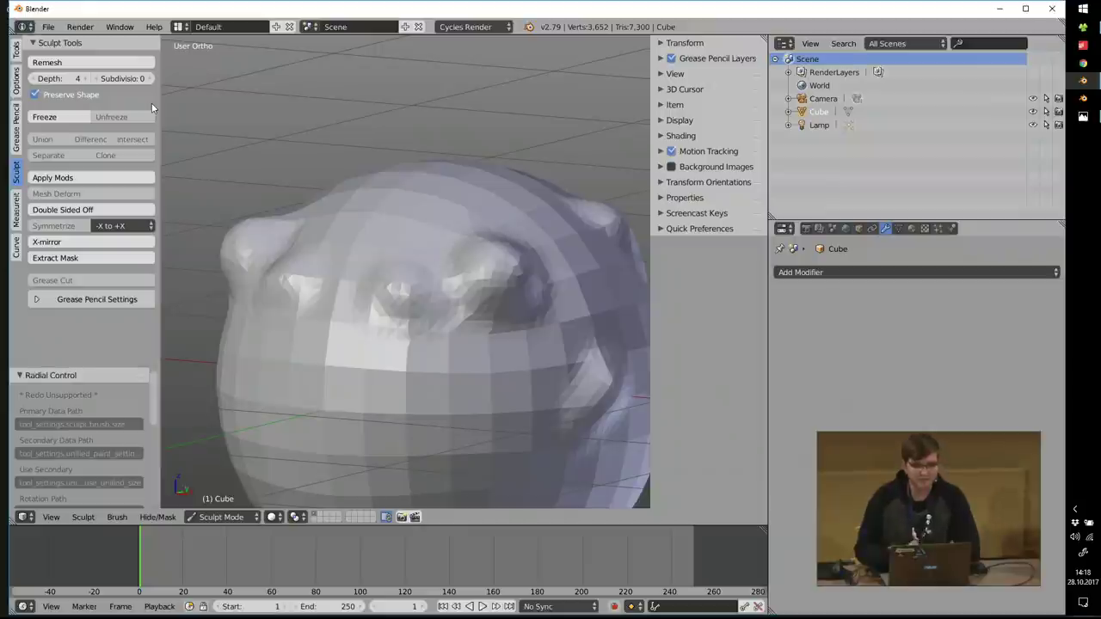
Step: Return the sculpted sphere to Object Mode with the whole object in view
middle_drag(361, 226, 396, 242)
key(Tab)
scroll(396, 242, down, 5)
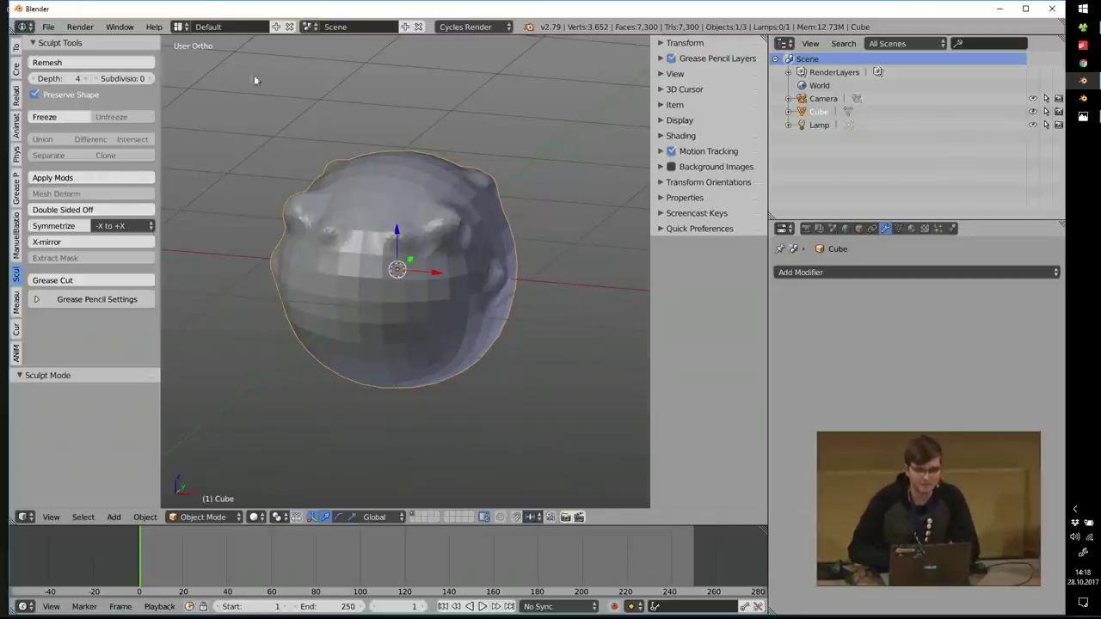
Step: Search the add-ons in the user preferences for "bool" and move the preferences window clear of the tool shelf
click(48, 26)
click(106, 172)
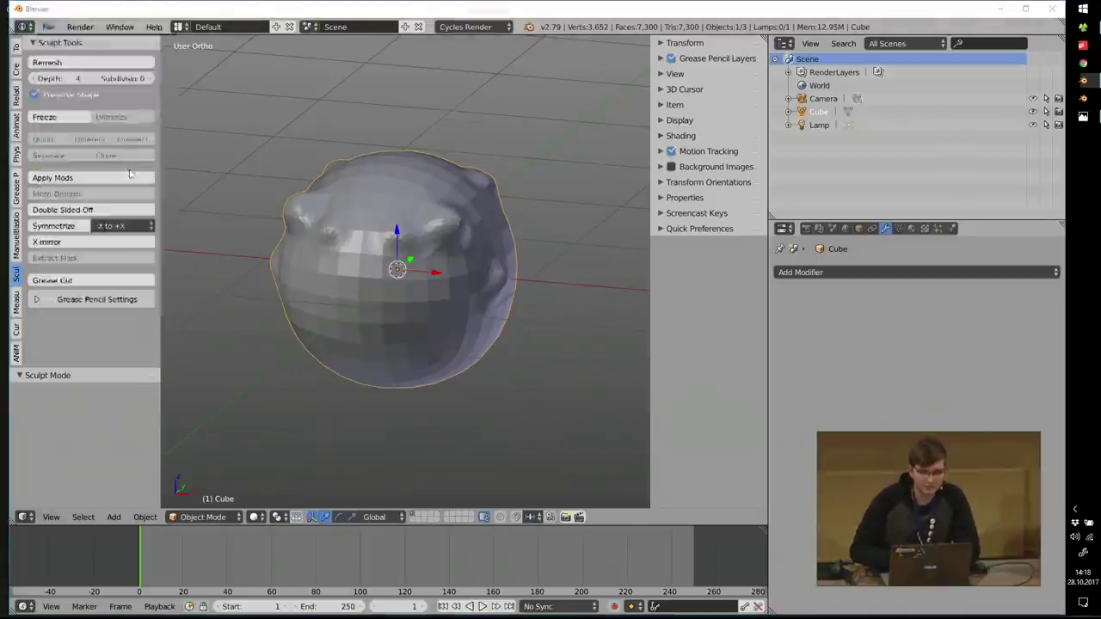
click(259, 43)
click(58, 63)
text(bool)
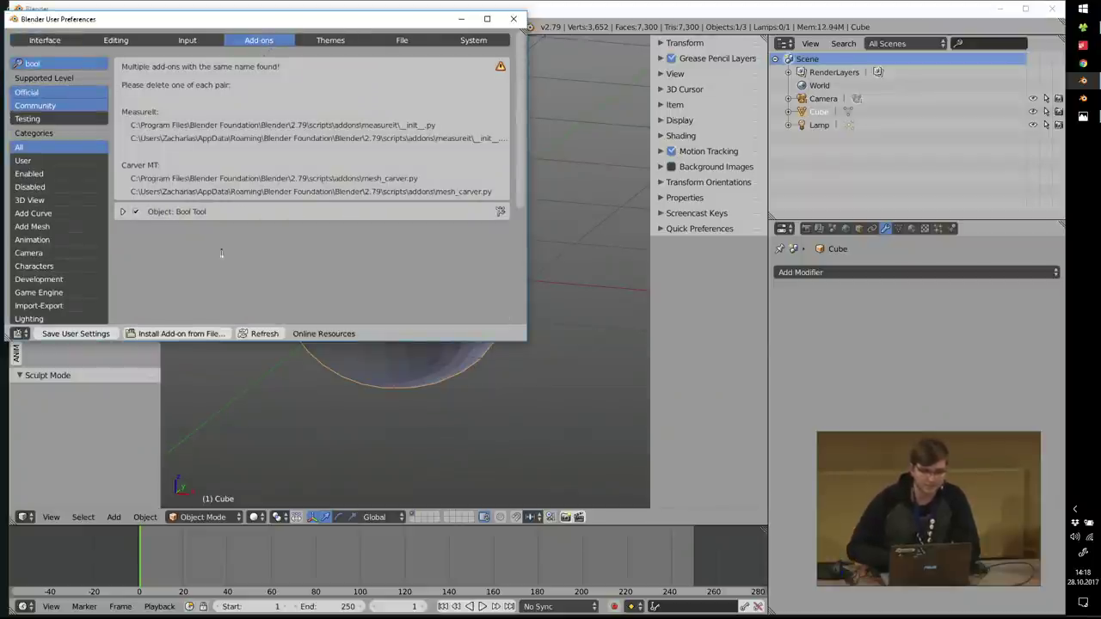
drag(258, 19, 580, 33)
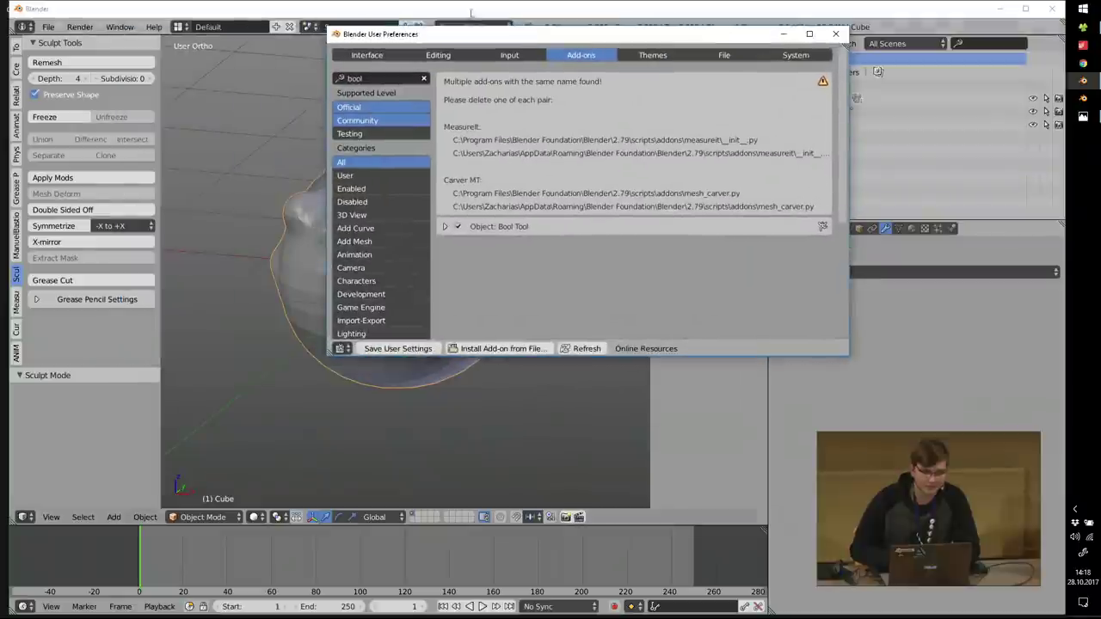
Step: Collapse the Transform, Edit and History sections of the tool shelf, expand Bool Tools to view its operations, and collapse it
click(16, 49)
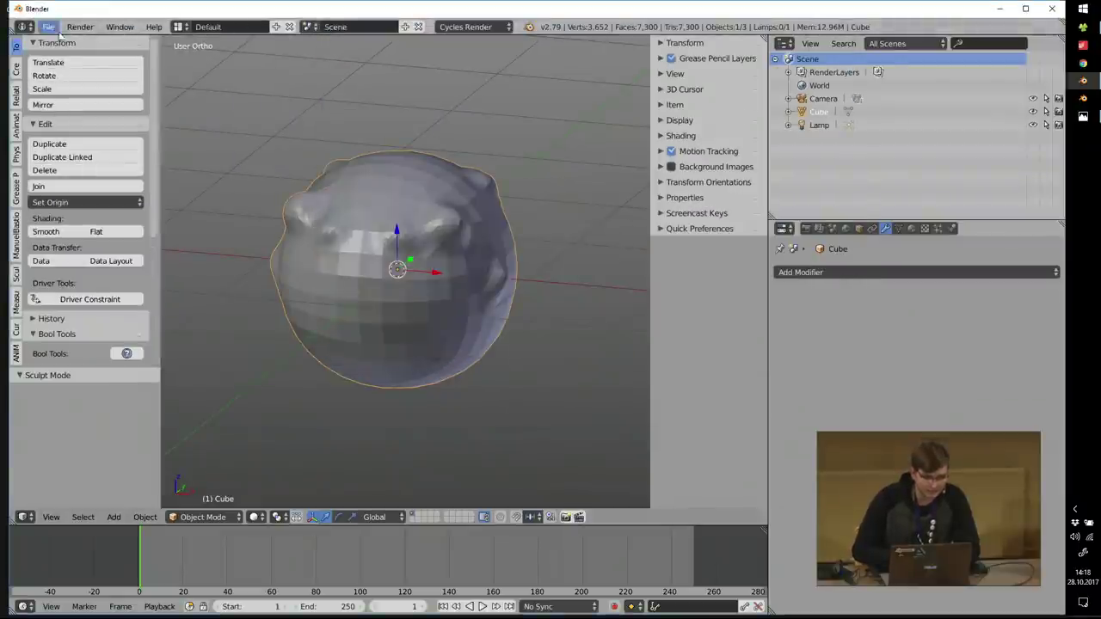
drag(59, 43, 65, 284)
click(64, 89)
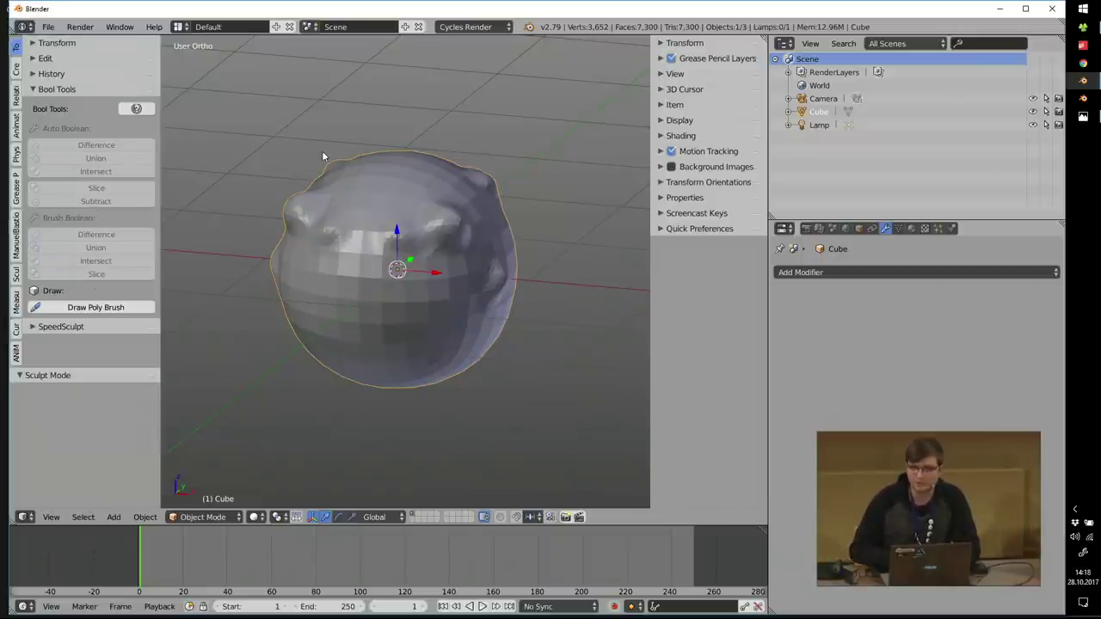
mouse_move(337, 167)
middle_down()
mouse_move(361, 177)
mouse_move(275, 129)
middle_up()
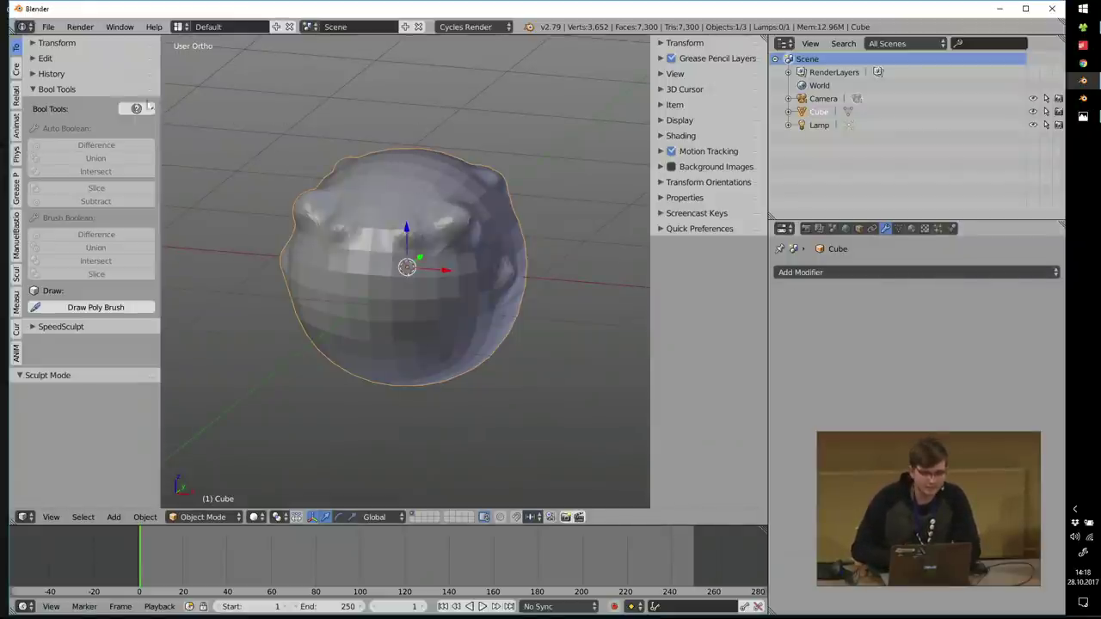
click(64, 90)
Step: Search the add-ons in the user preferences for "modif", enable the Modifier Tools add-on, and close the preferences
key(ctrl+alt+u)
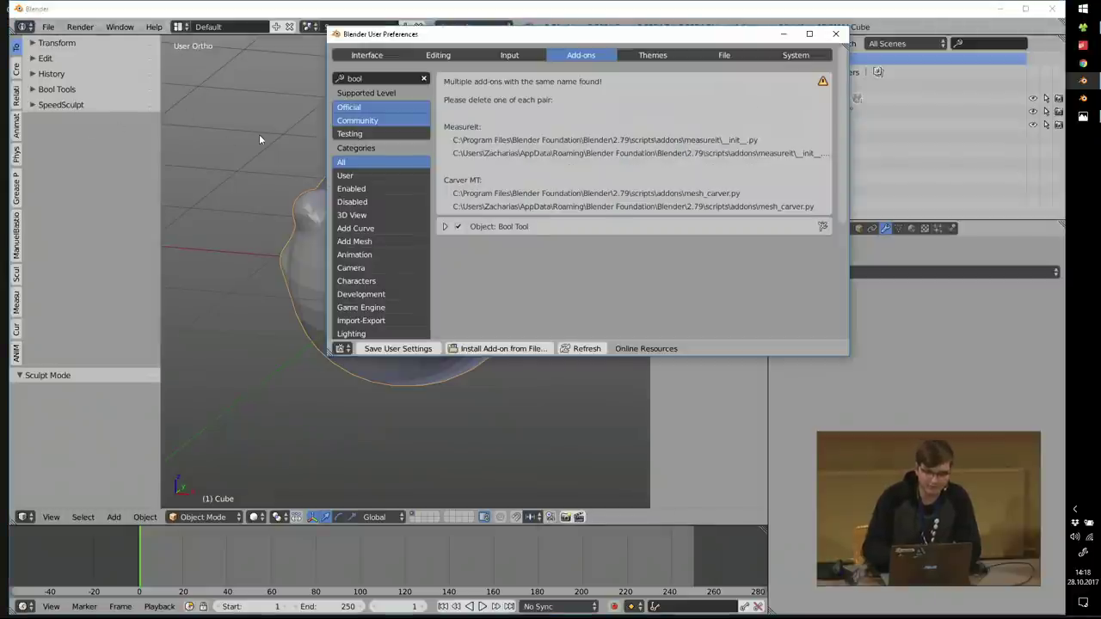
click(384, 78)
text(modif)
key(Return)
click(458, 227)
click(835, 34)
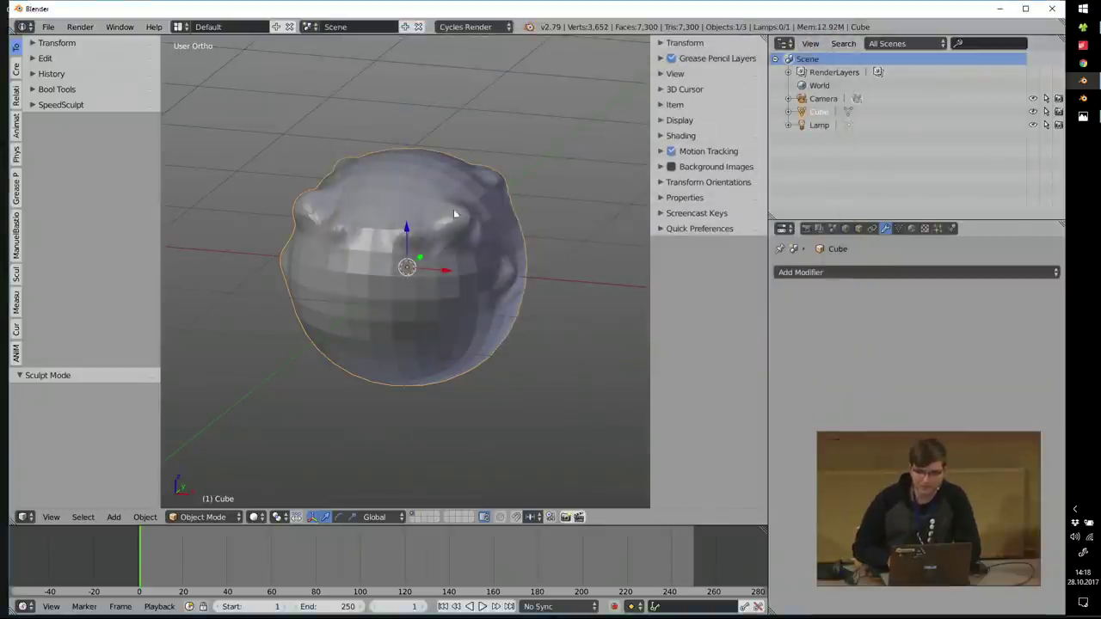
Step: Add a Bevel modifier to the sphere to show the Modifier Tools options, and remove the modifier
click(802, 273)
click(802, 272)
click(801, 272)
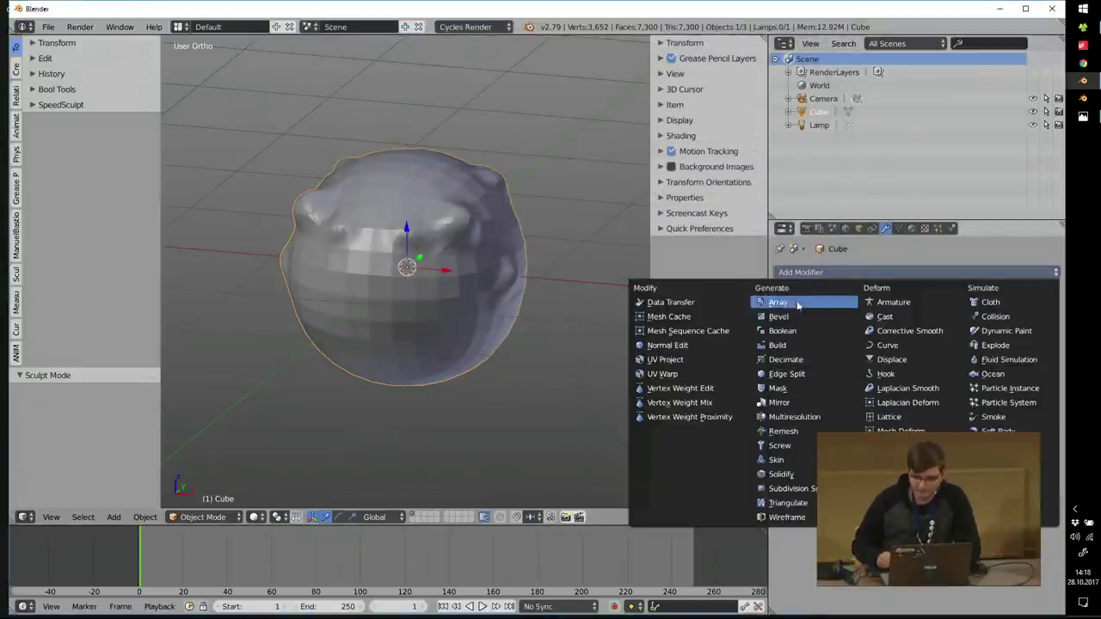
click(796, 316)
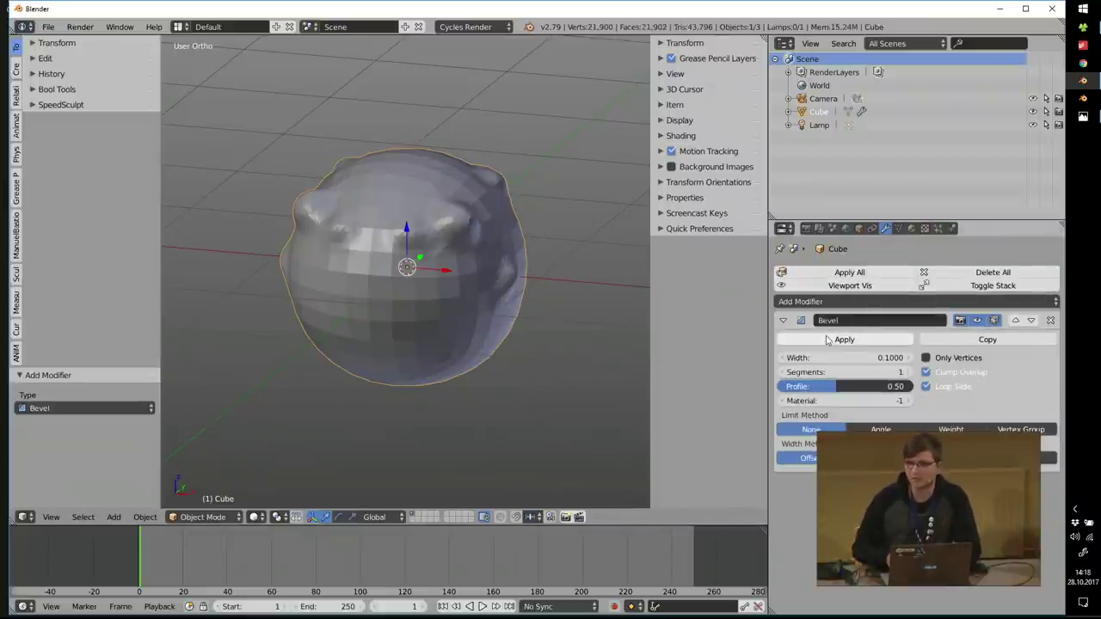
shift+middle_drag(404, 103, 404, 120)
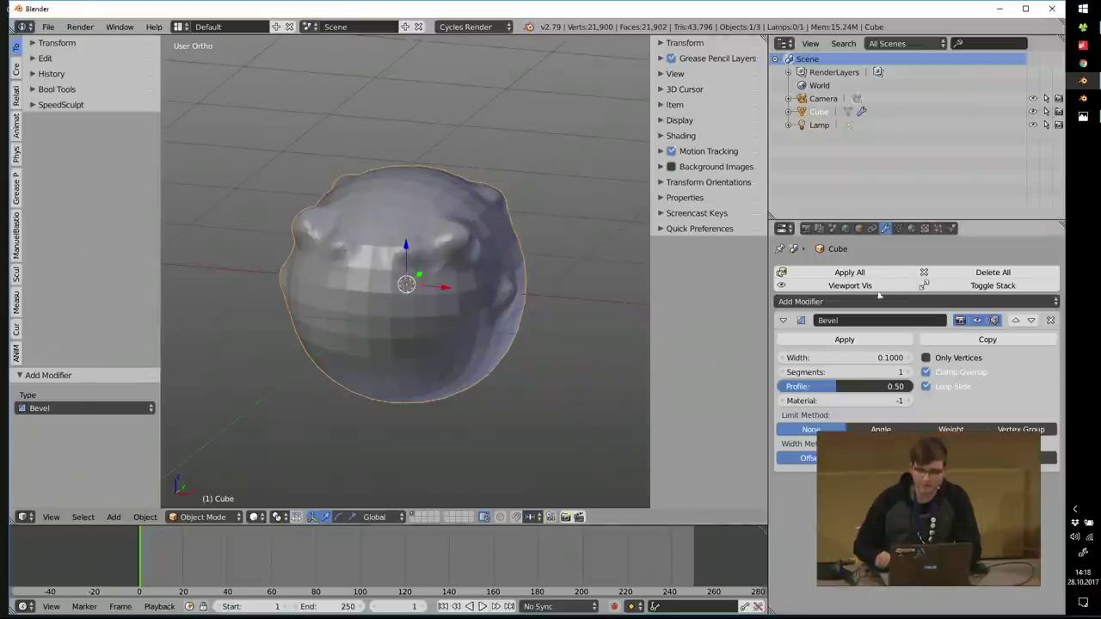
click(1050, 320)
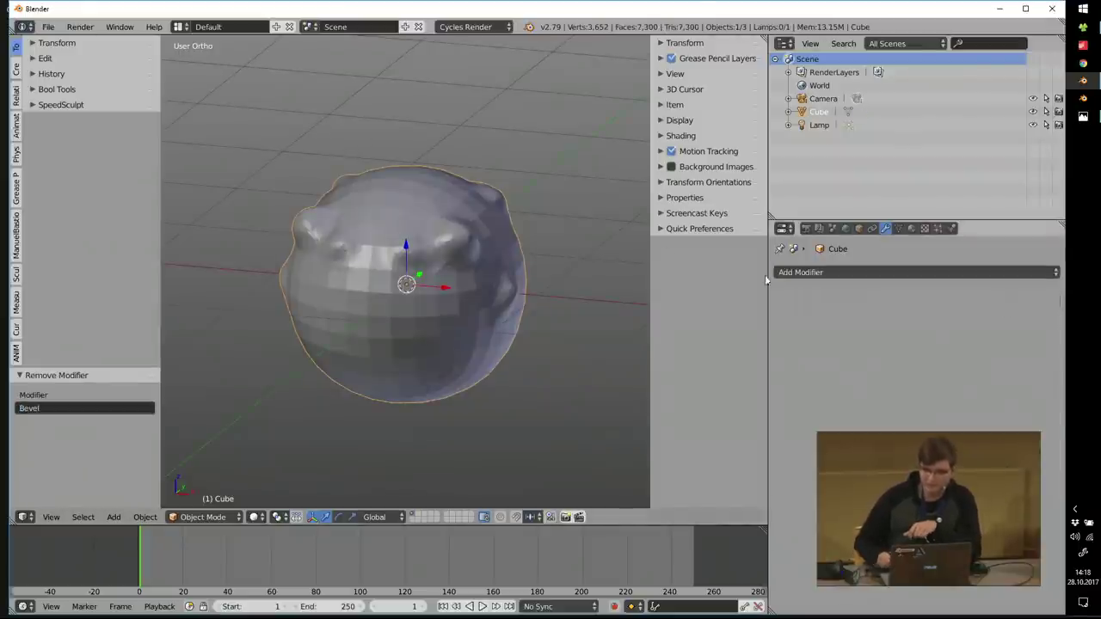
Step: Review the next item on the preparation checklist, minimize the image, and view the sphere in Blender from a higher angle
click(1083, 116)
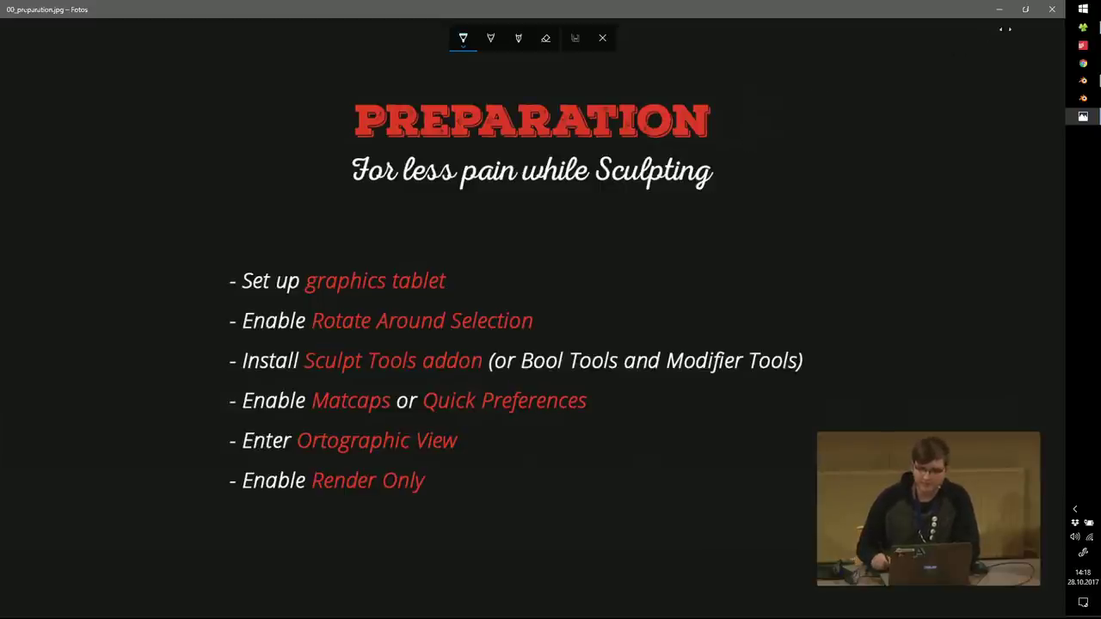
click(1000, 13)
mouse_move(493, 250)
middle_down()
mouse_move(546, 224)
mouse_move(537, 228)
middle_up()
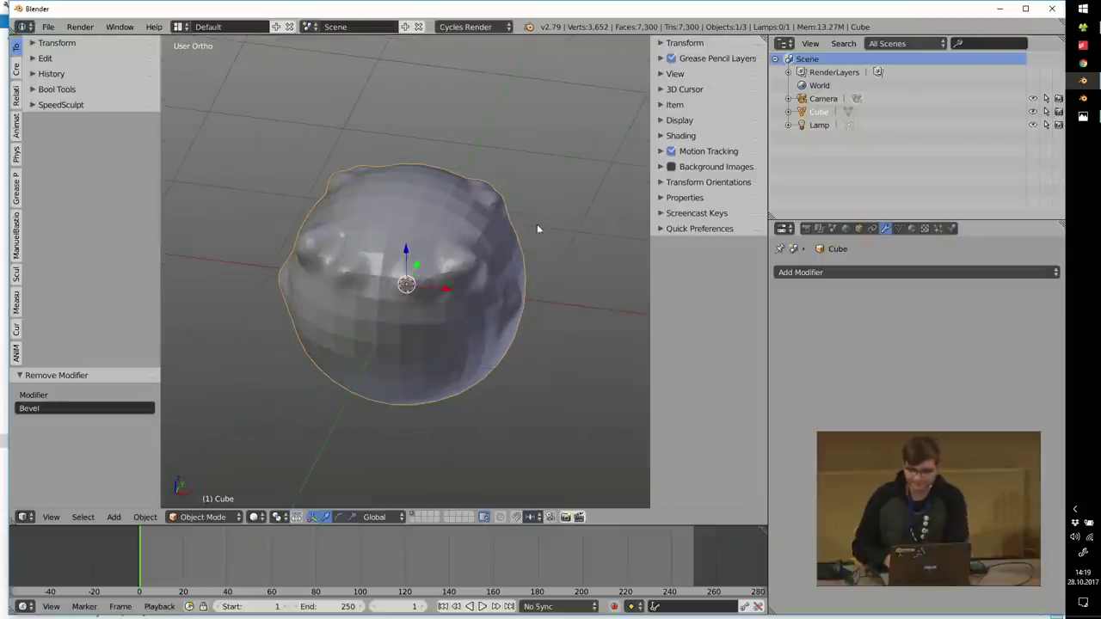
Step: Expand the 3D view's Shading settings and enable Matcap on the sphere
key(n)
key(n)
click(677, 138)
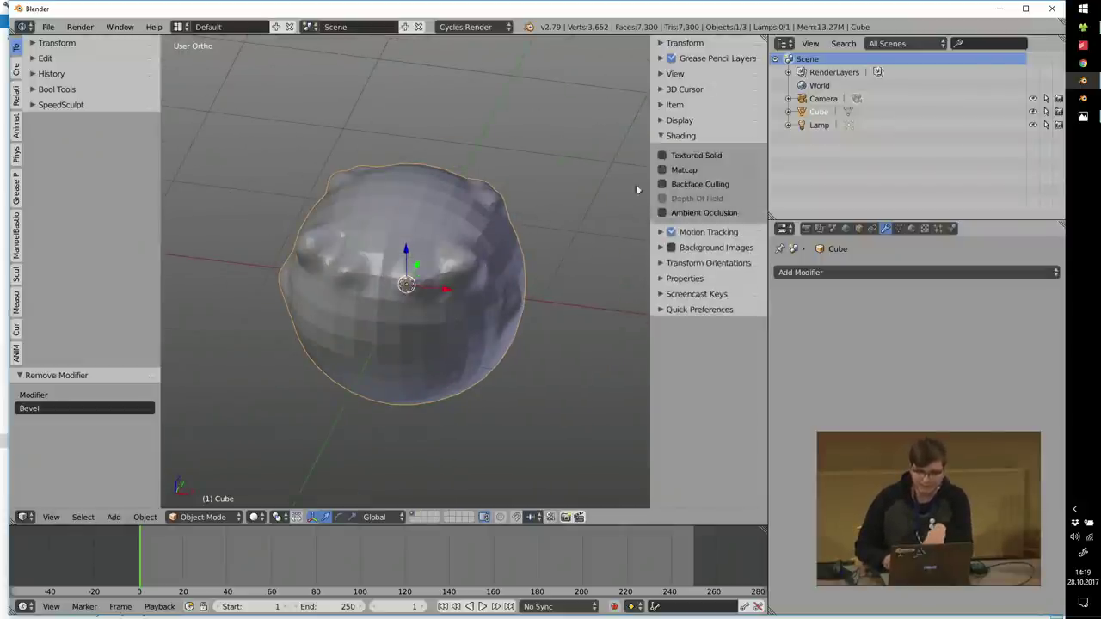
click(662, 171)
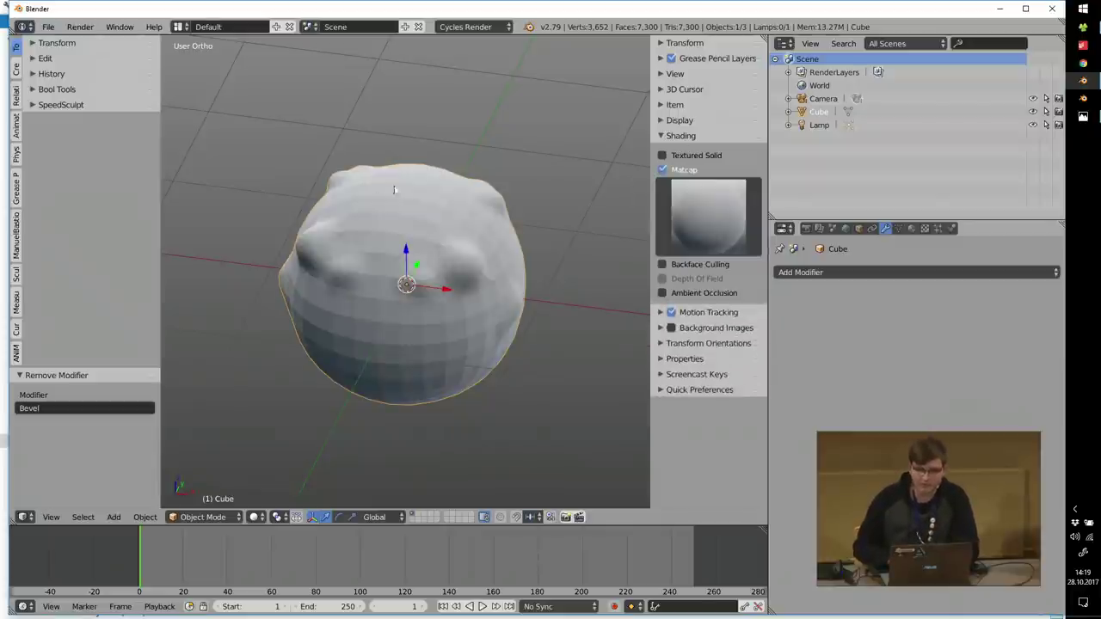
Step: Enlarge the 3D viewport by collapsing the timeline area and hiding the tool shelf
shift+middle_drag(429, 210, 431, 228)
drag(764, 514, 761, 554)
key(t)
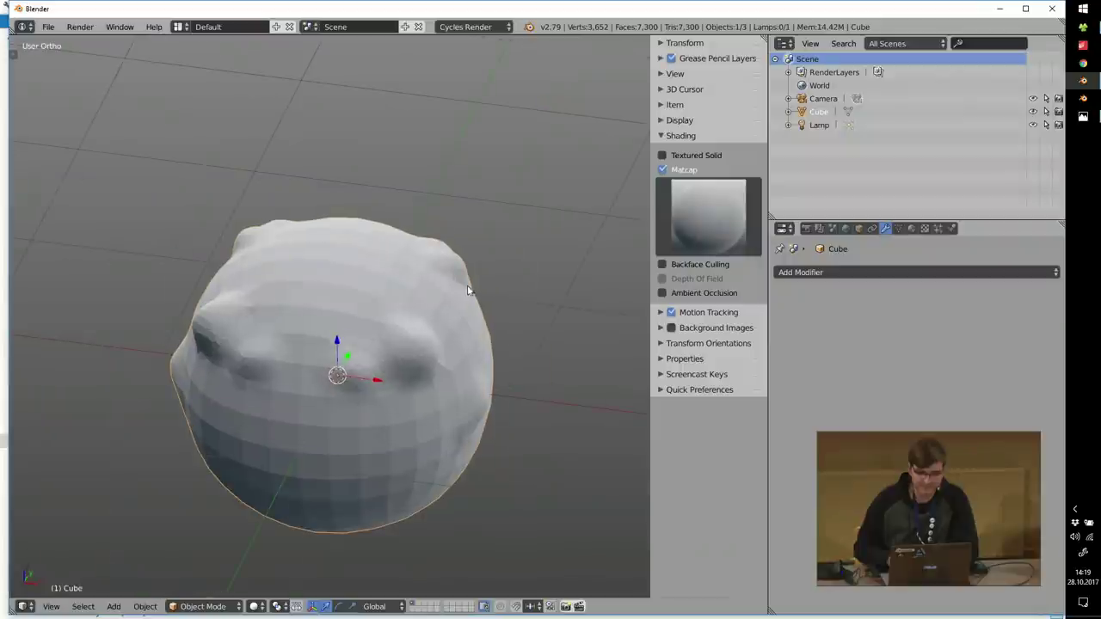
Step: Try the red and the beige-brown matcaps on the sphere, then disable Matcap and collapse the Shading settings
click(702, 209)
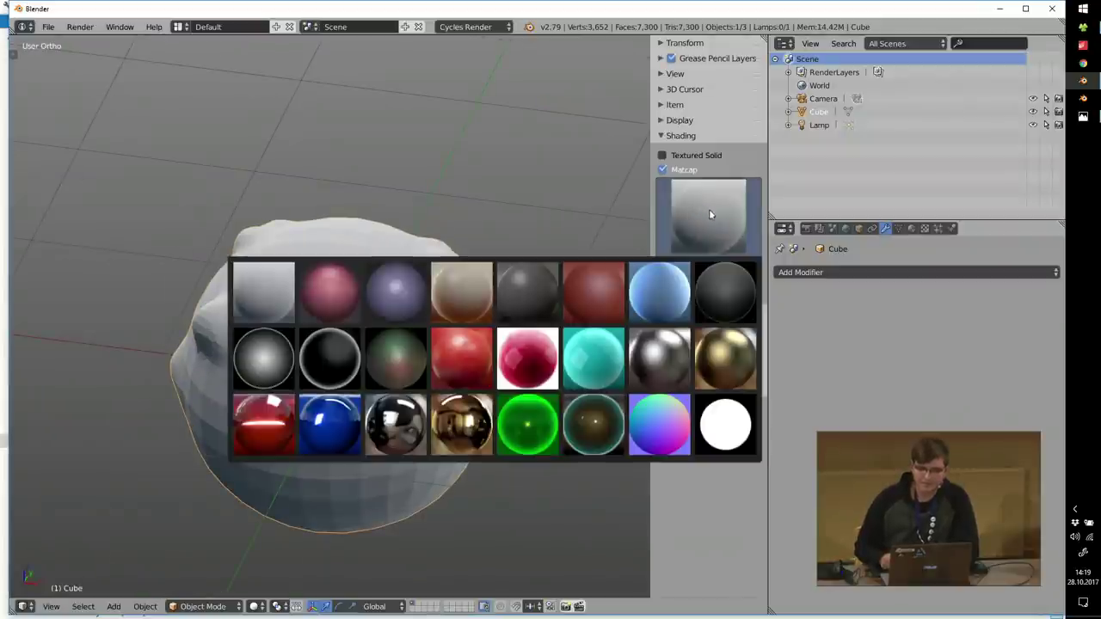
click(606, 293)
click(666, 219)
click(463, 290)
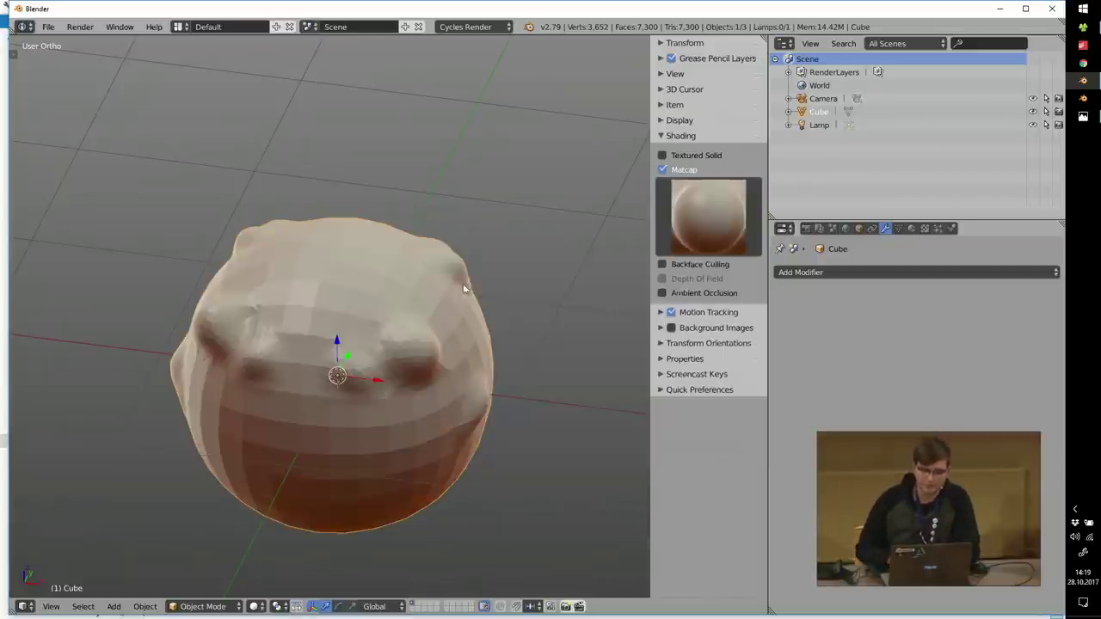
mouse_move(310, 285)
middle_down()
mouse_move(350, 289)
mouse_move(334, 302)
mouse_move(347, 281)
middle_up()
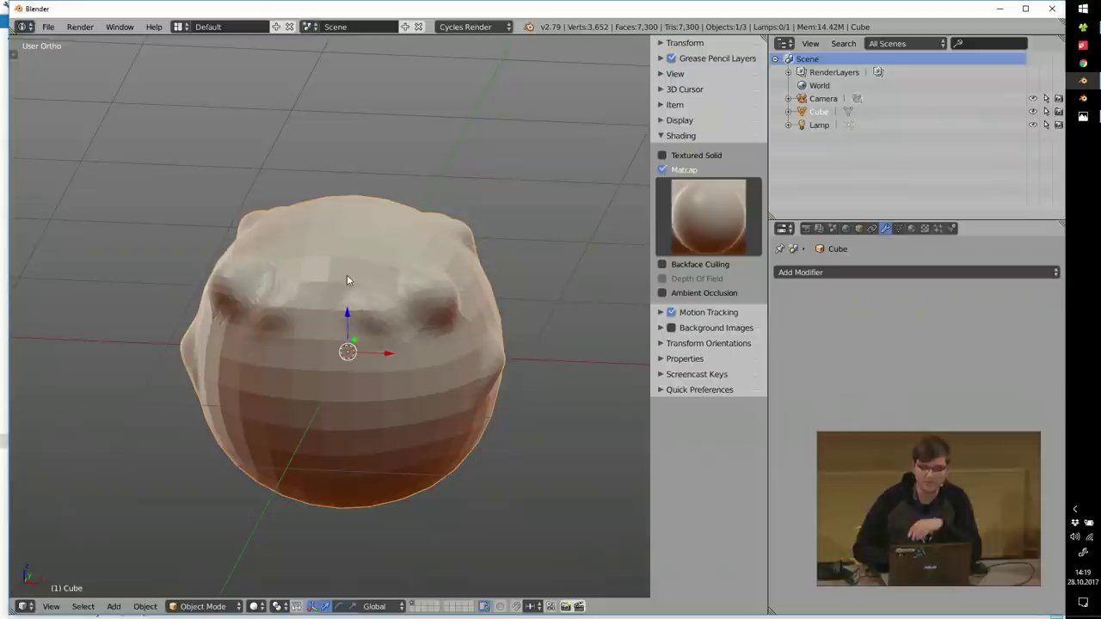
middle_drag(396, 260, 398, 248)
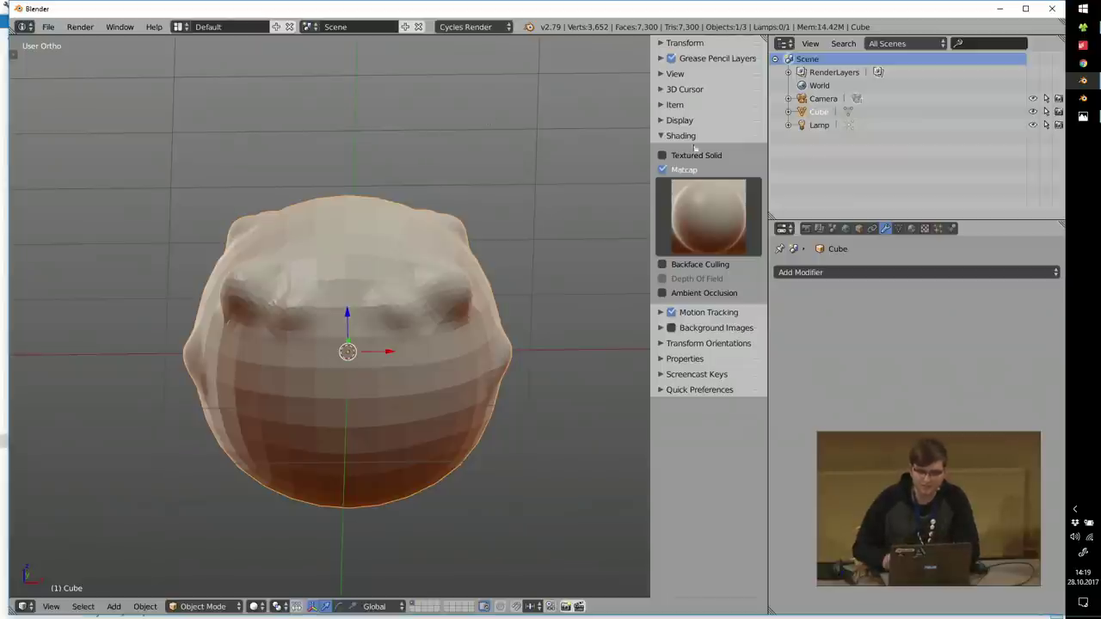
click(661, 169)
click(669, 138)
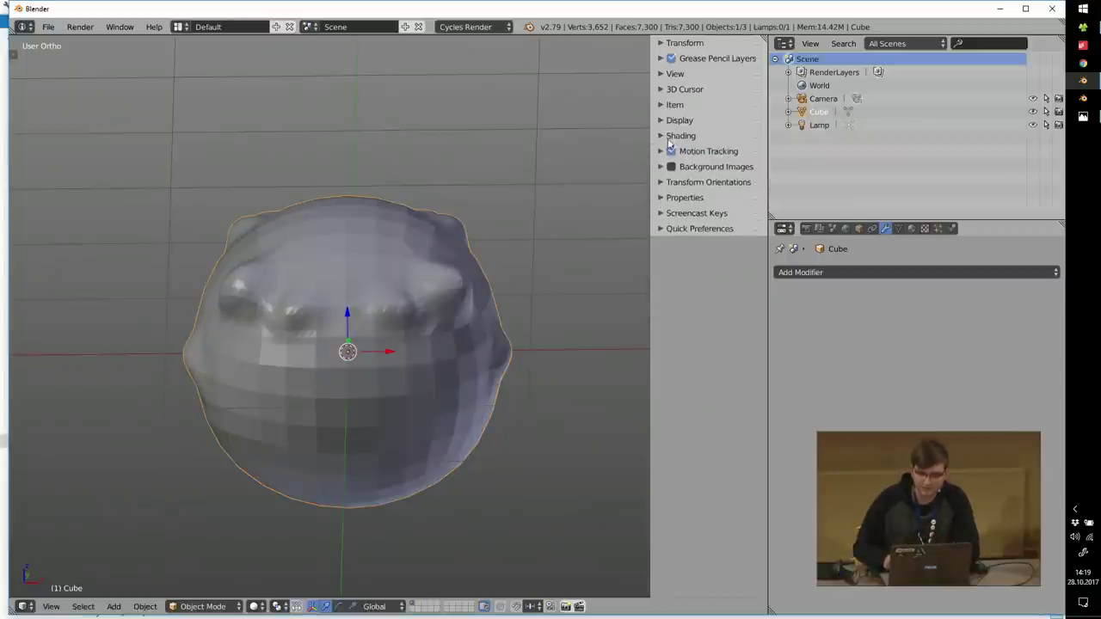
Step: Expand Quick Preferences in a widened properties sidebar, try the Candy light preset, and apply Dark Gray
click(663, 229)
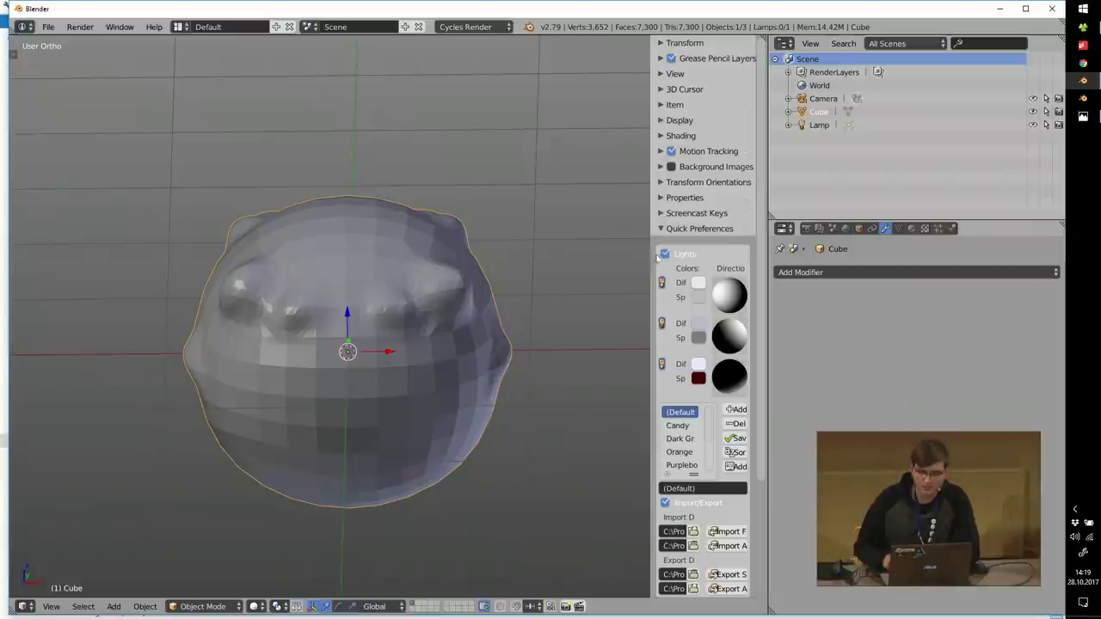
click(660, 213)
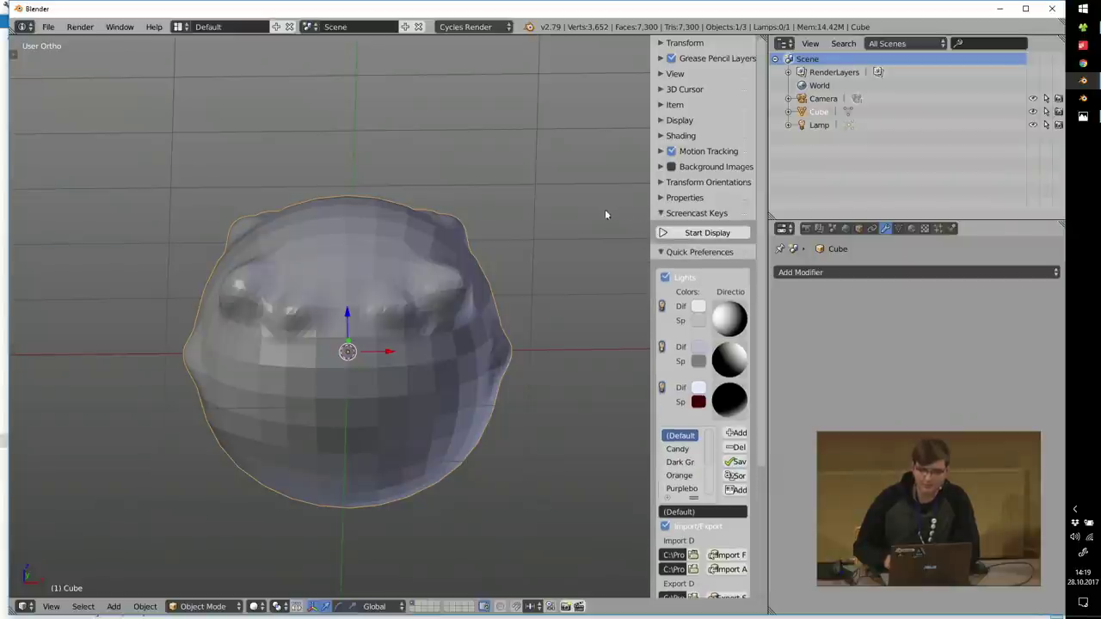
click(659, 213)
drag(649, 205, 594, 205)
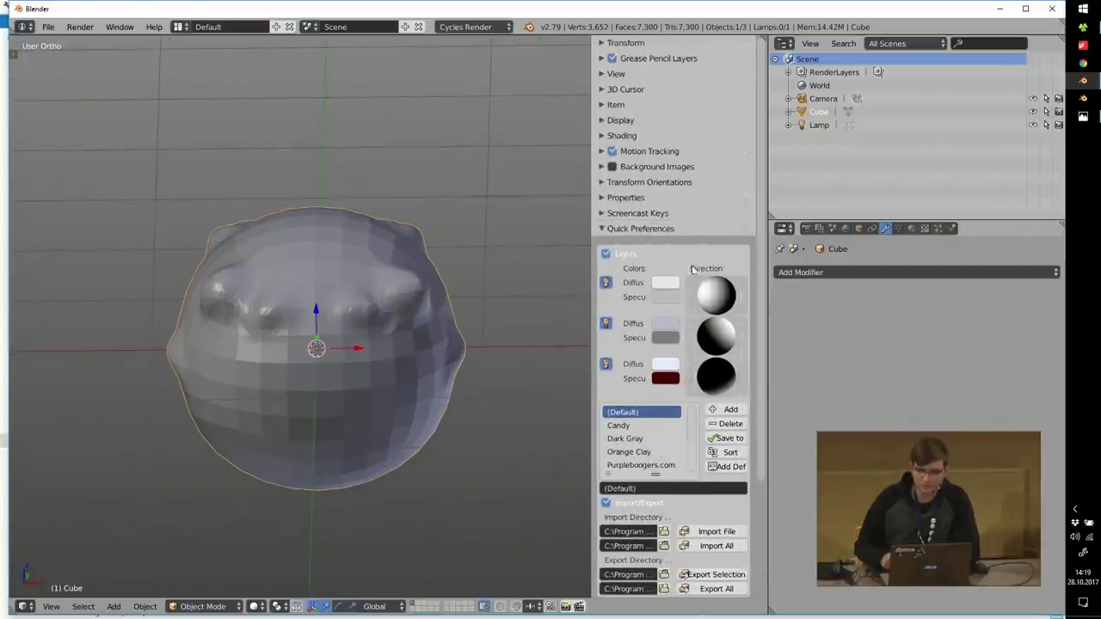
scroll(757, 207, down, 4)
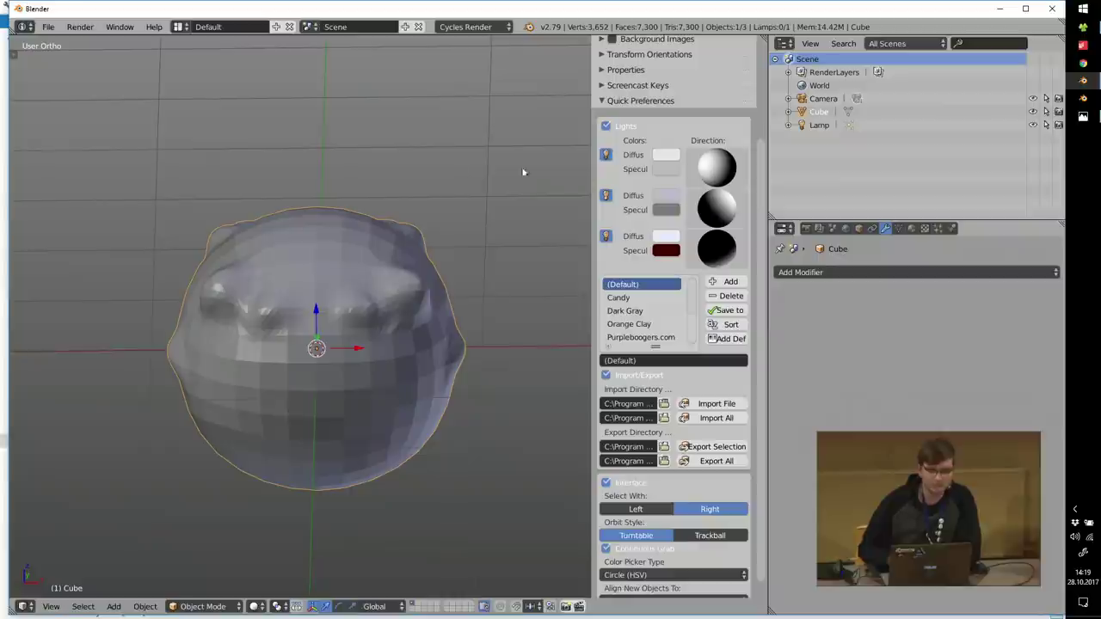
click(632, 298)
click(632, 312)
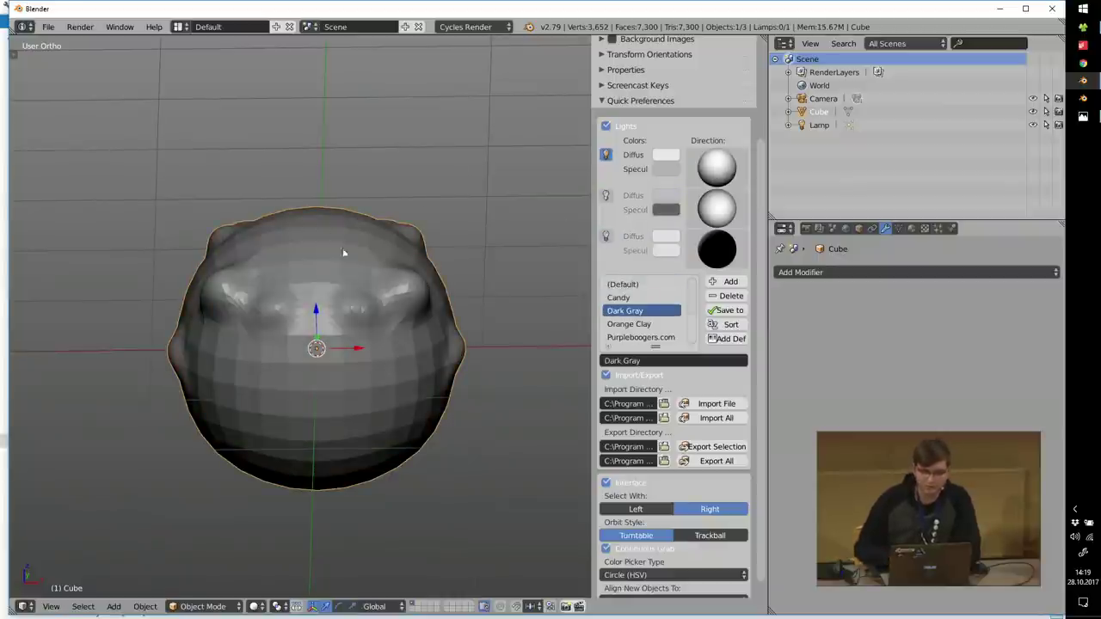
Step: Turn on the second light of the Dark Gray preset and darken the first light's specular colour
click(605, 196)
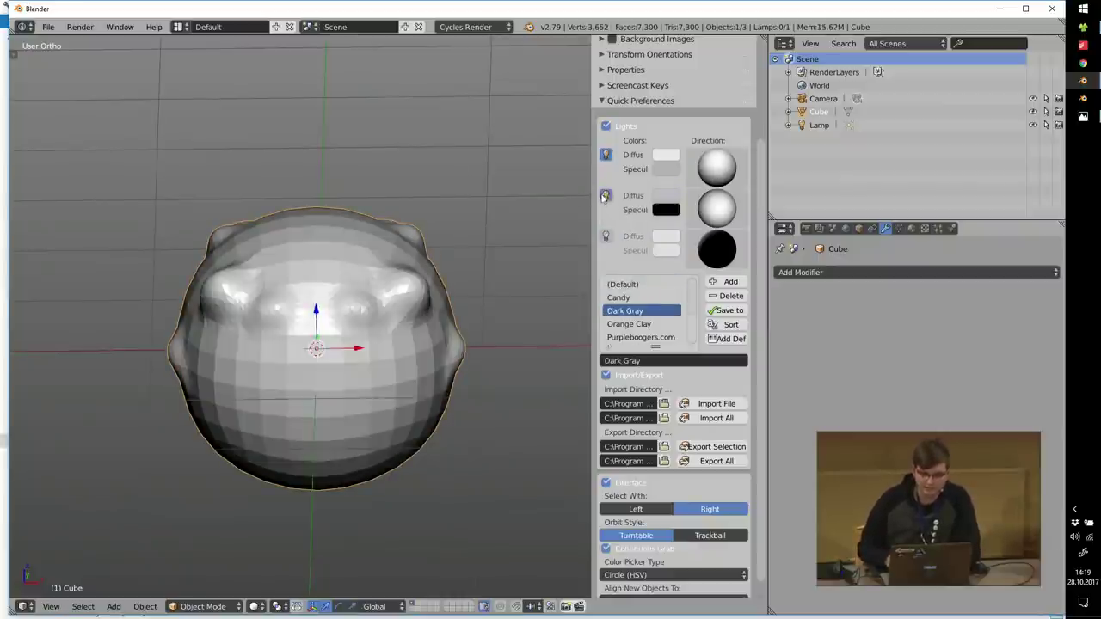
click(671, 193)
click(714, 294)
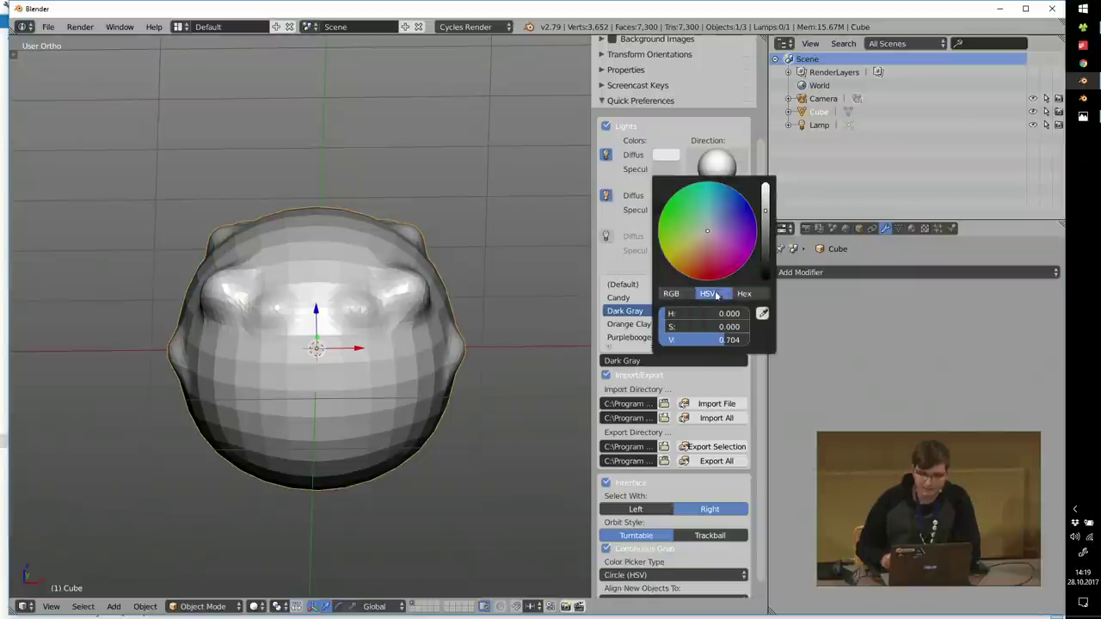
drag(713, 339, 693, 339)
middle_drag(368, 262, 380, 287)
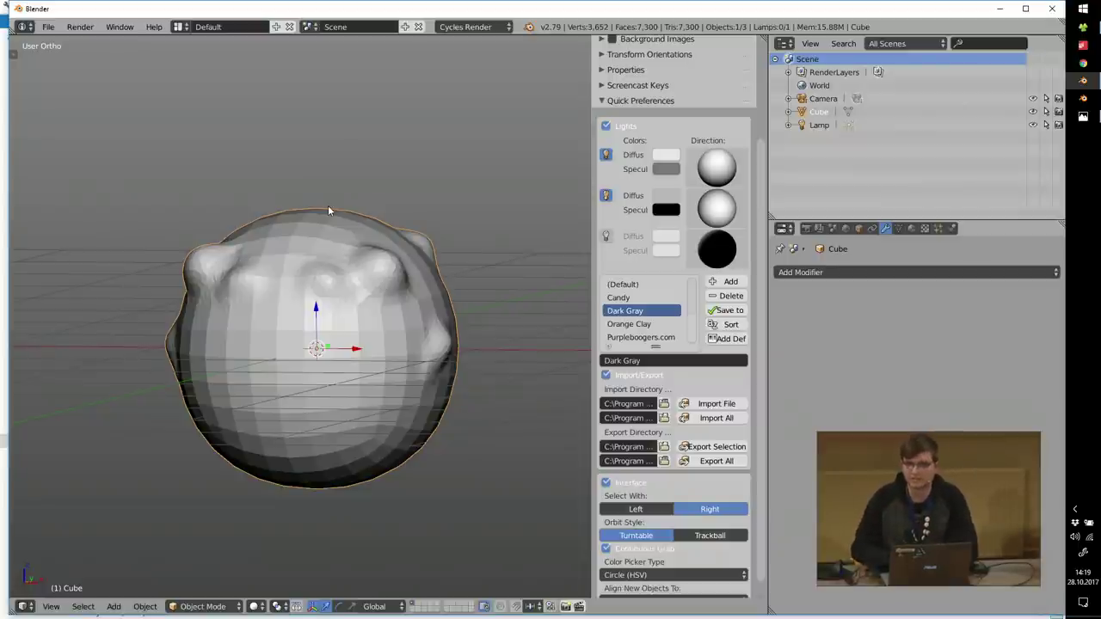
middle_drag(286, 187, 307, 290)
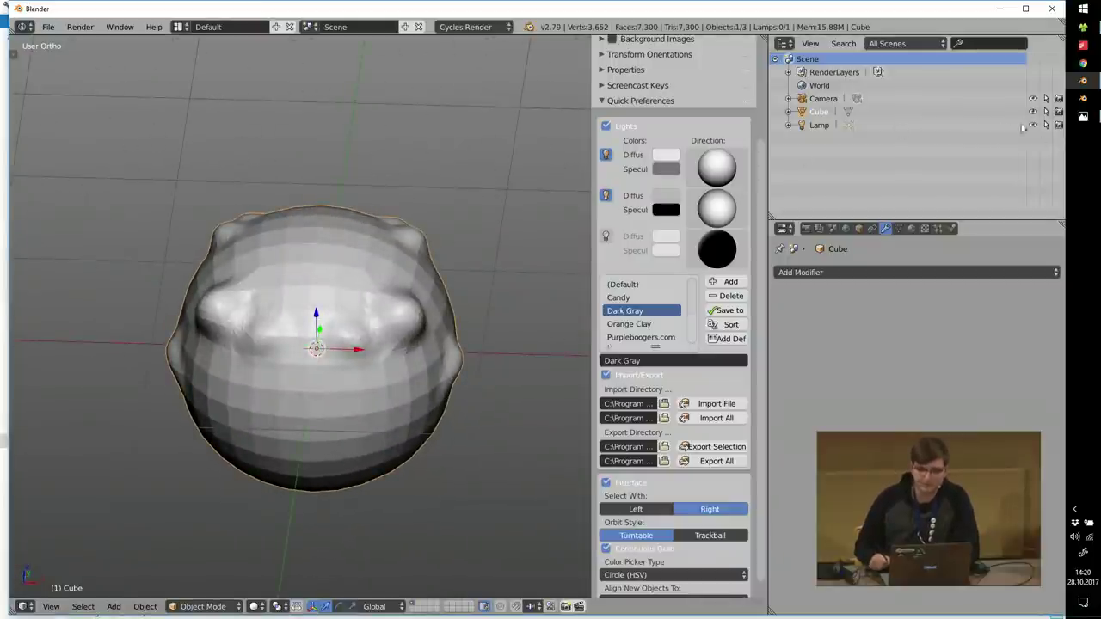
Step: Check the next item on the preparation checklist and switch the 3D view to perspective for comparison
click(1083, 116)
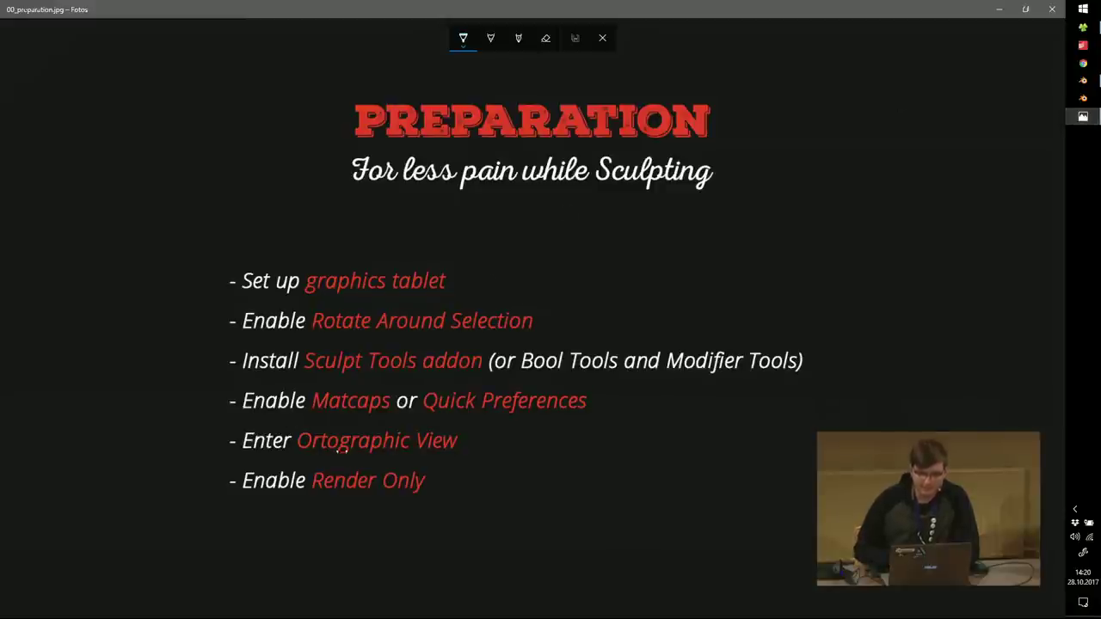
click(998, 8)
key(KP_5)
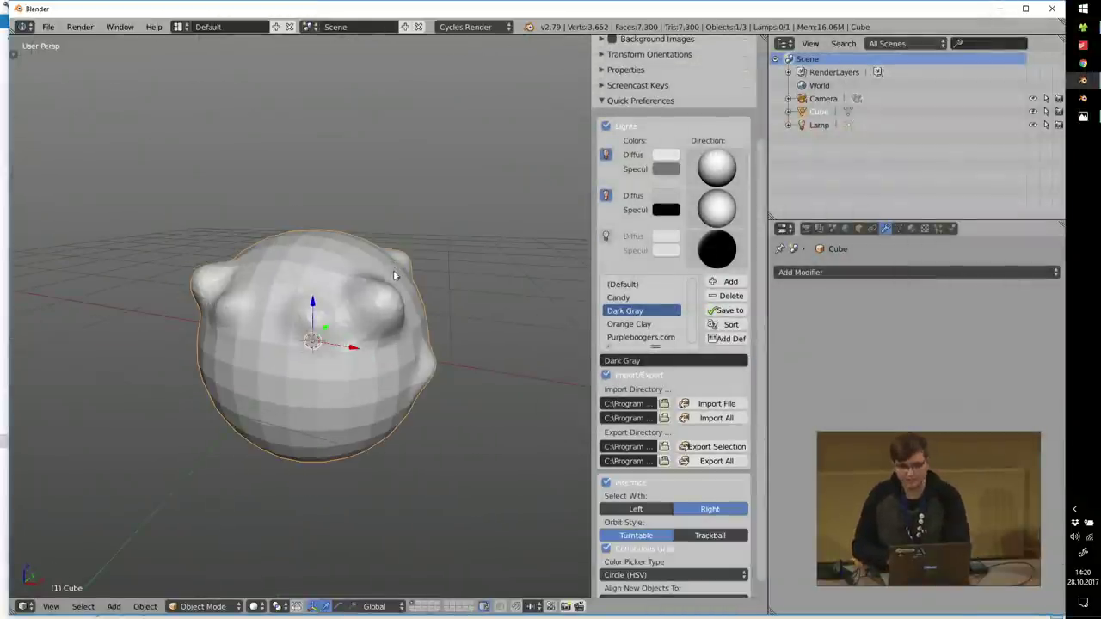
ctrl+middle_drag(334, 309, 334, 266)
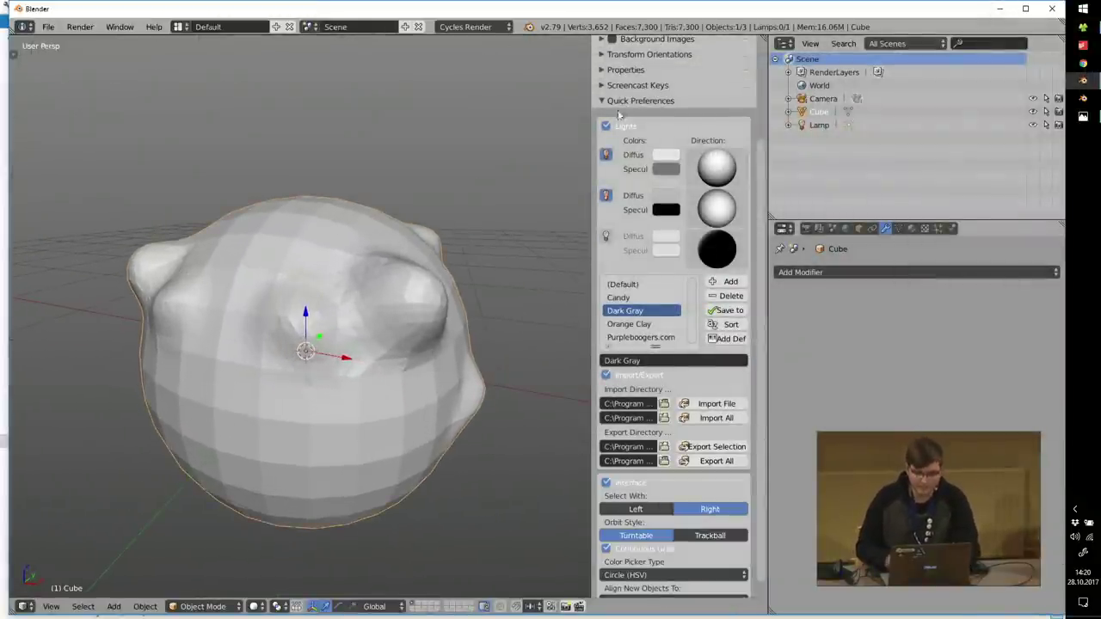
Step: Start the Screencast Keys display and examine the sphere's distortion in perspective view
click(637, 87)
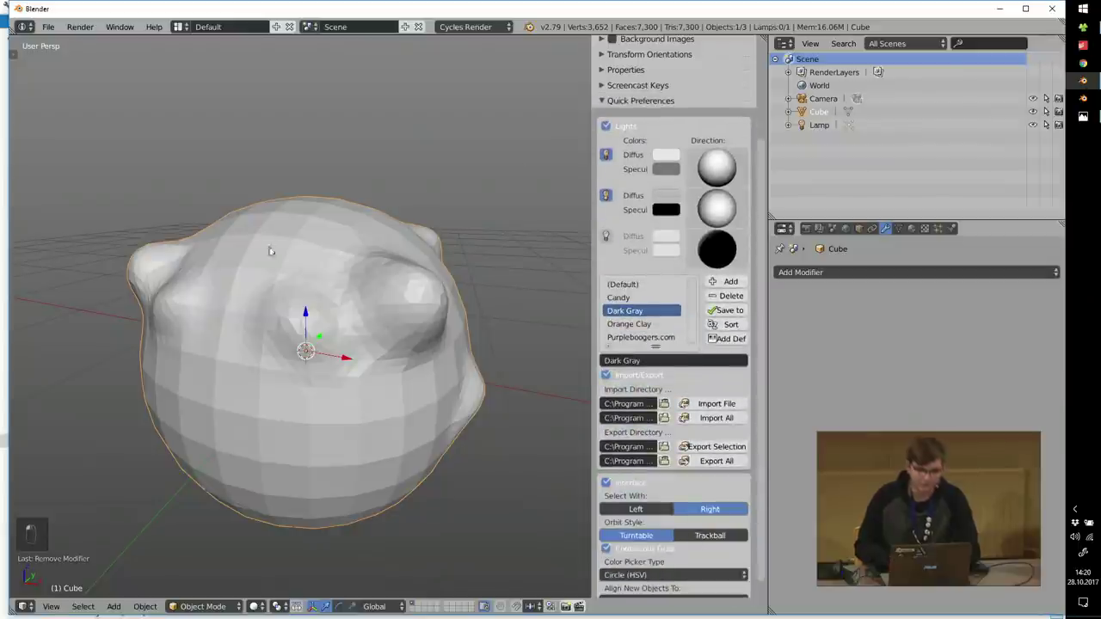
mouse_move(368, 227)
middle_down()
mouse_move(339, 246)
mouse_move(379, 253)
mouse_move(364, 246)
mouse_move(373, 266)
middle_up()
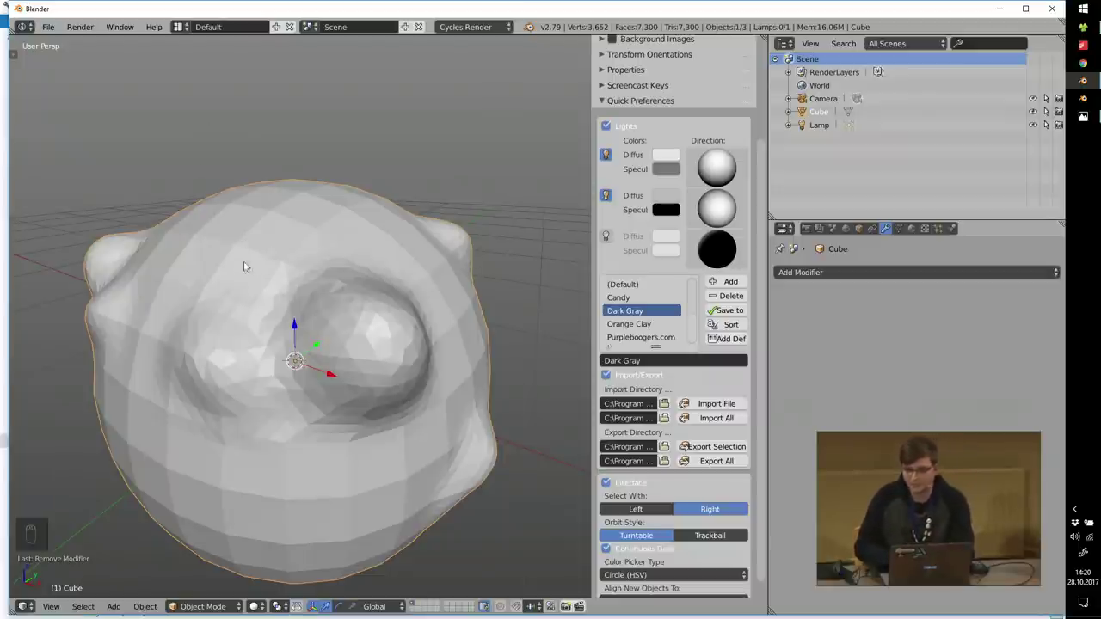
middle_drag(277, 255, 273, 262)
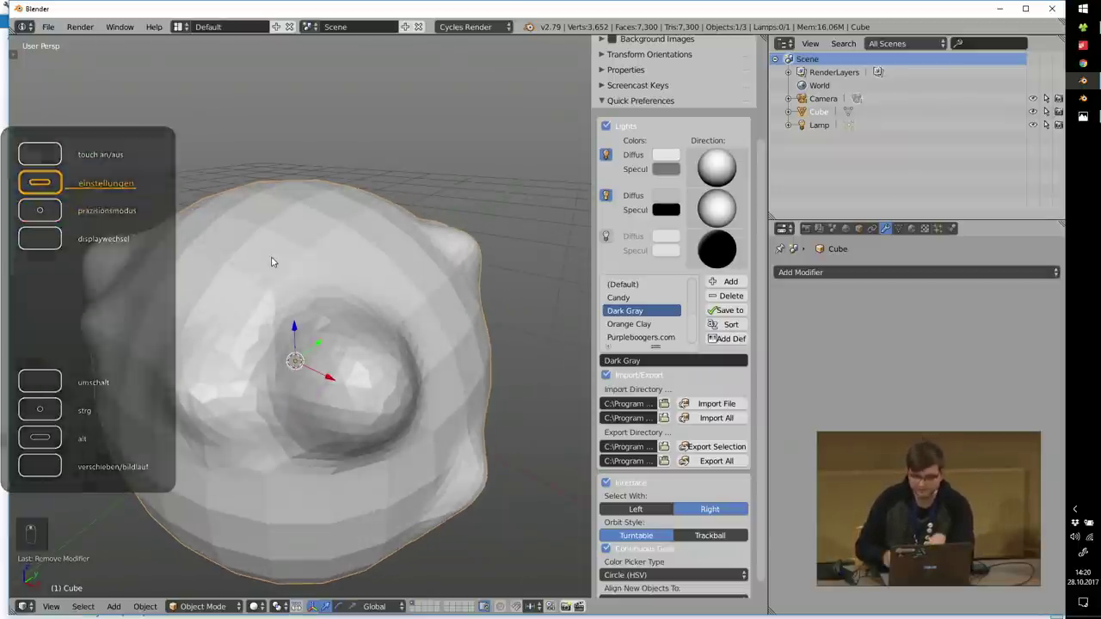
Step: Switch the 3D view to orthographic projection, inspect the sphere, and collapse Quick Preferences
key(KP_5)
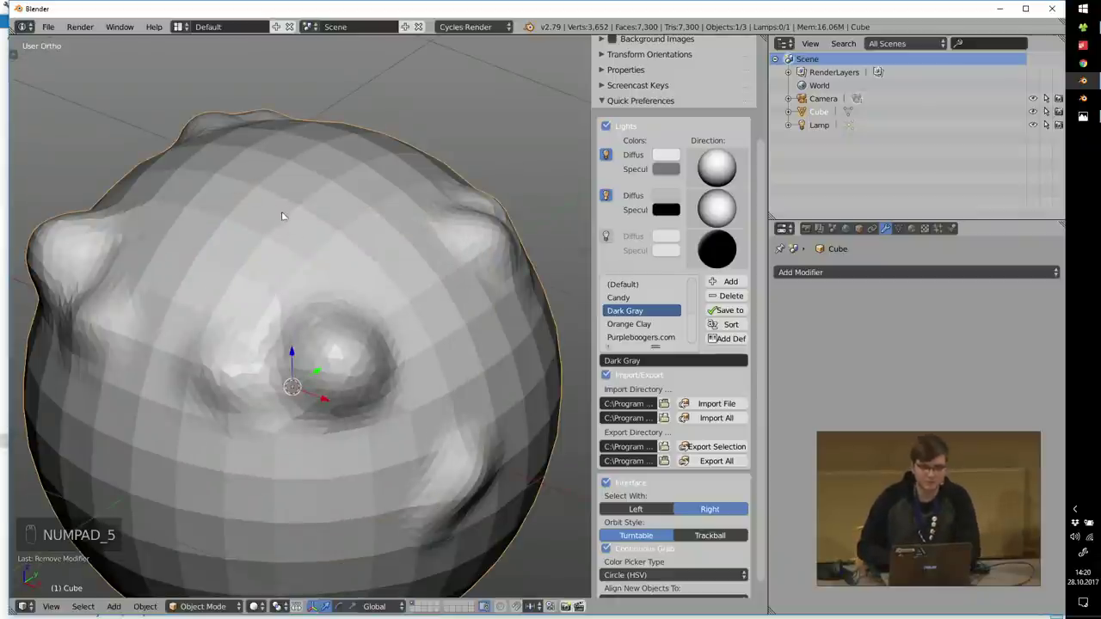
mouse_move(303, 232)
middle_down()
mouse_move(293, 225)
mouse_move(301, 211)
mouse_move(381, 218)
mouse_move(256, 246)
middle_up()
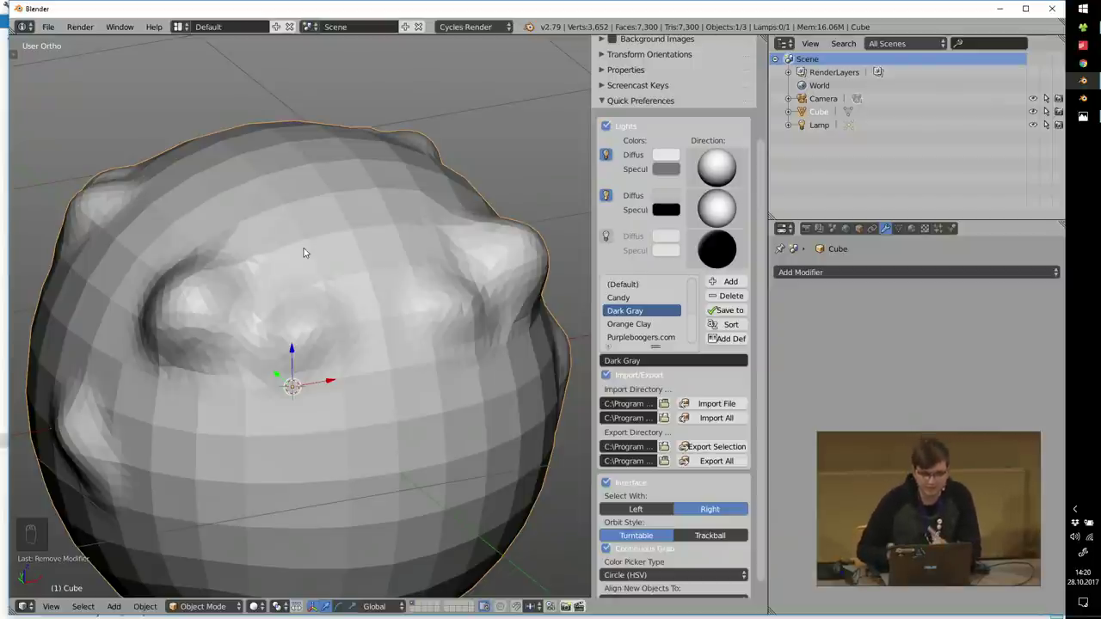
scroll(363, 170, down, 5)
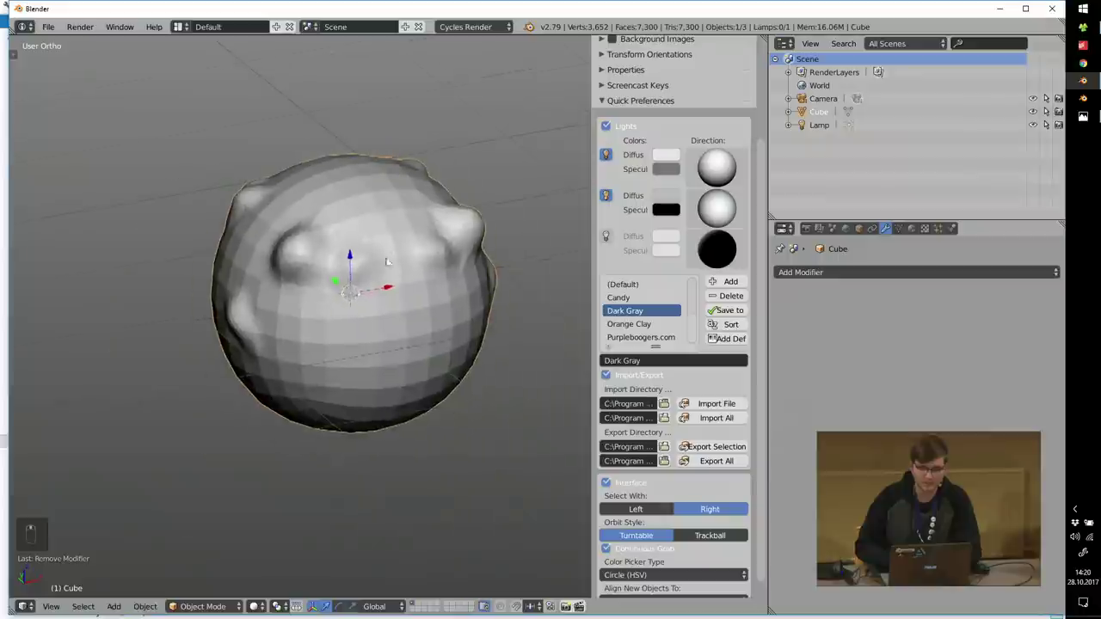
click(636, 101)
middle_drag(681, 135, 626, 248)
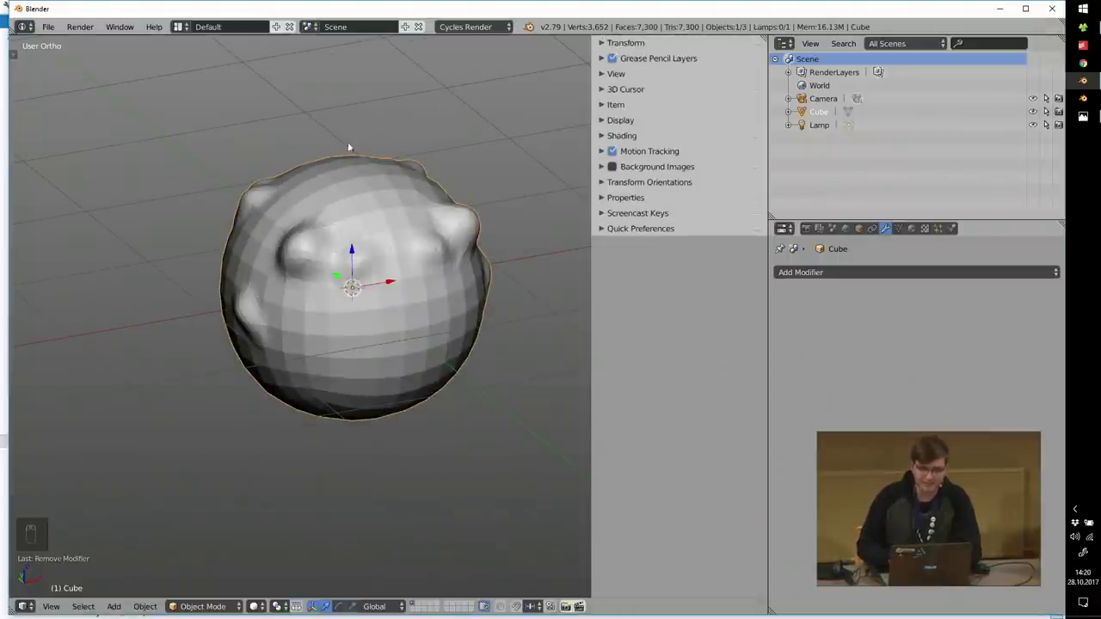
shift+middle_drag(393, 244, 393, 265)
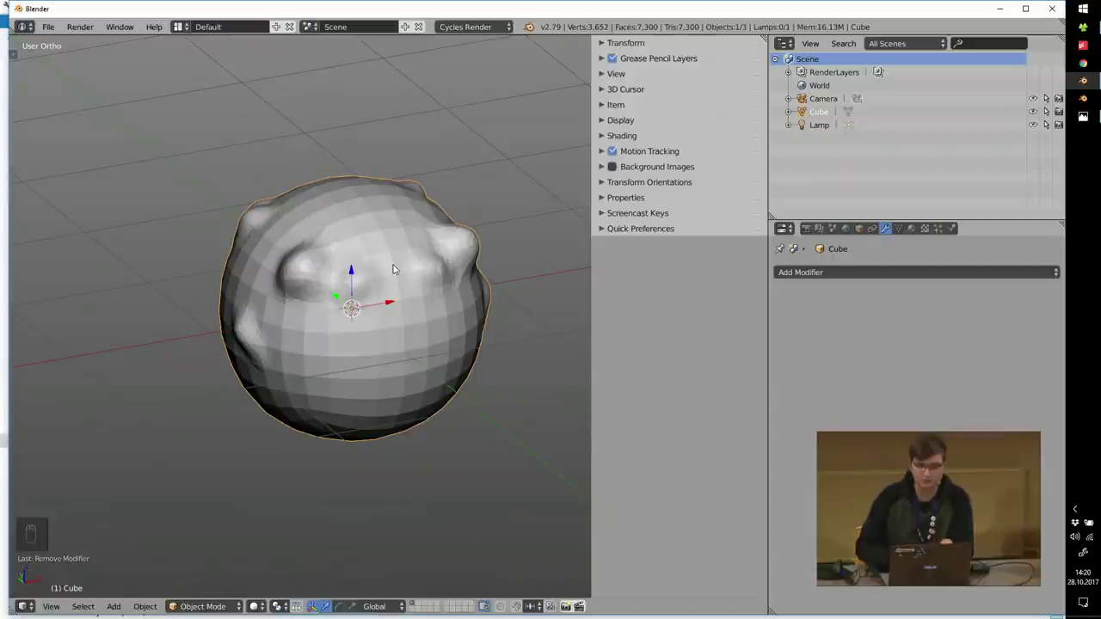
middle_drag(393, 270, 364, 215)
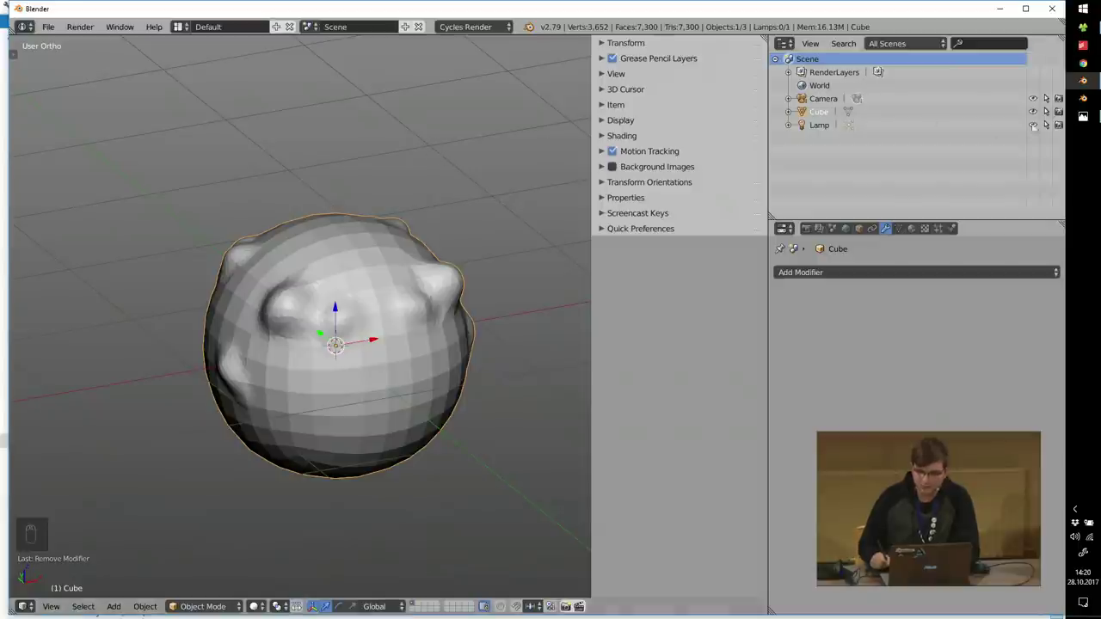
Step: Check the last item on the preparation checklist and enable Only Render in the 3D view's Display settings
click(1083, 116)
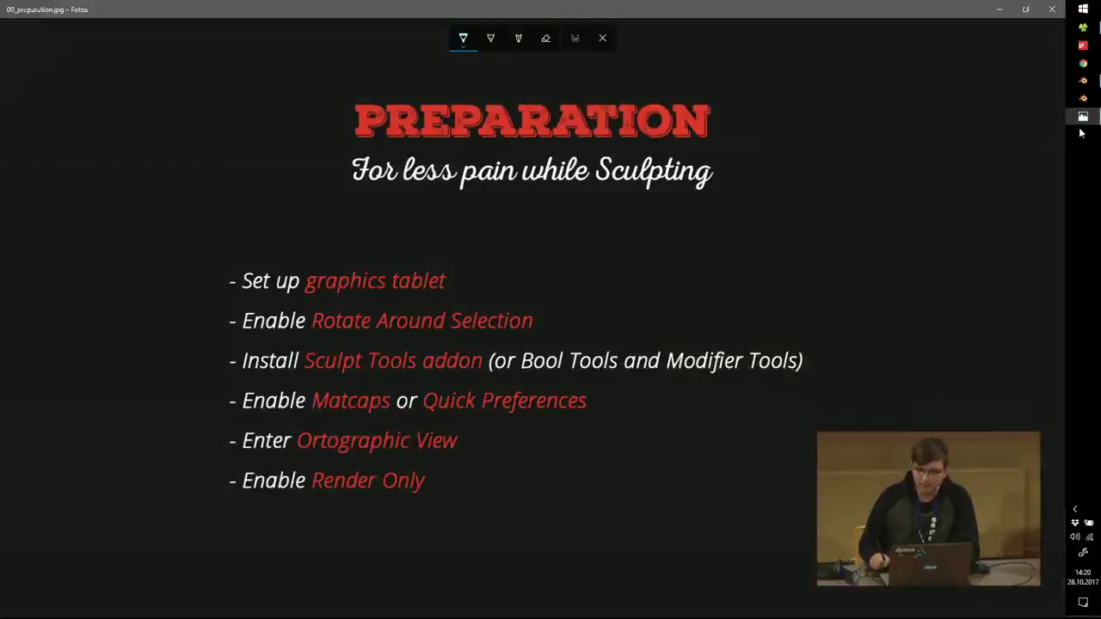
click(1083, 117)
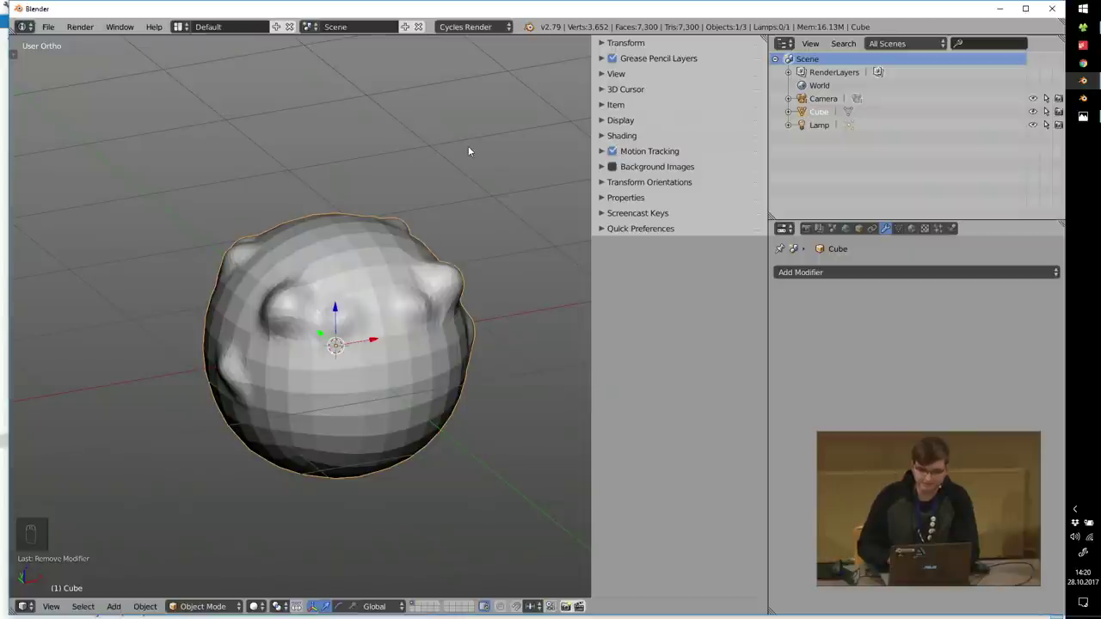
click(620, 120)
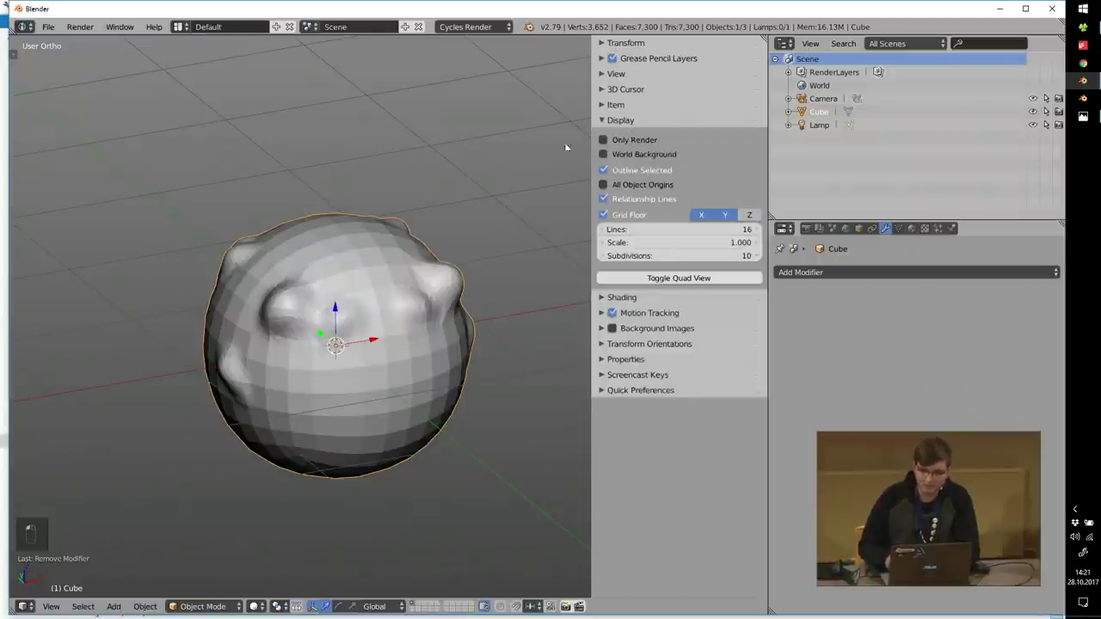
click(604, 141)
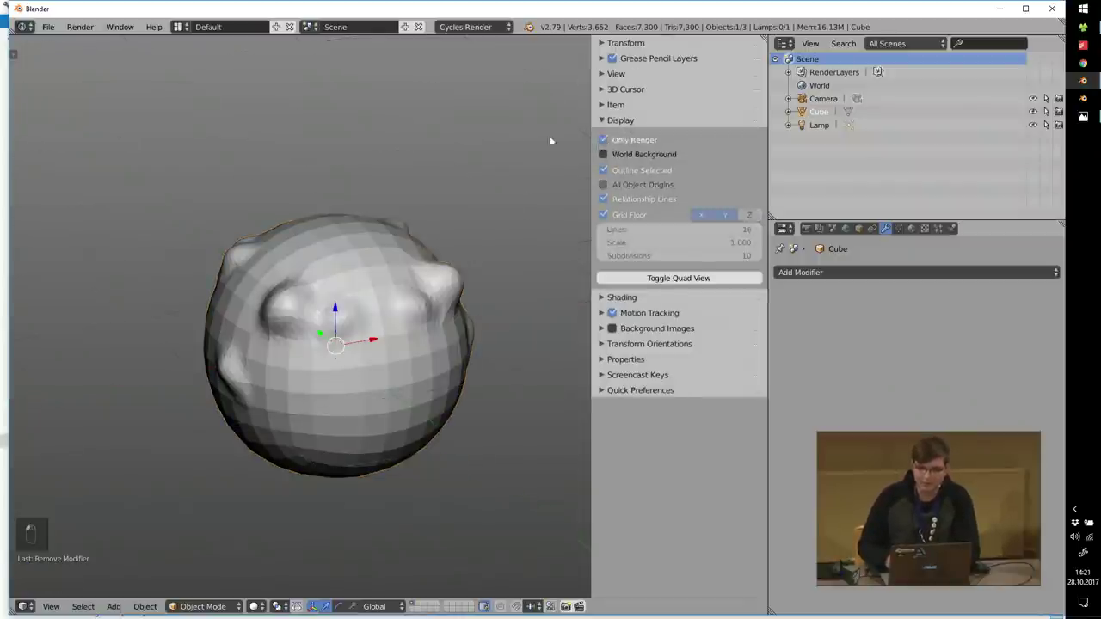
Step: Orbit around the sphere without the grid and maximize the 3D view
middle_drag(551, 137, 352, 205)
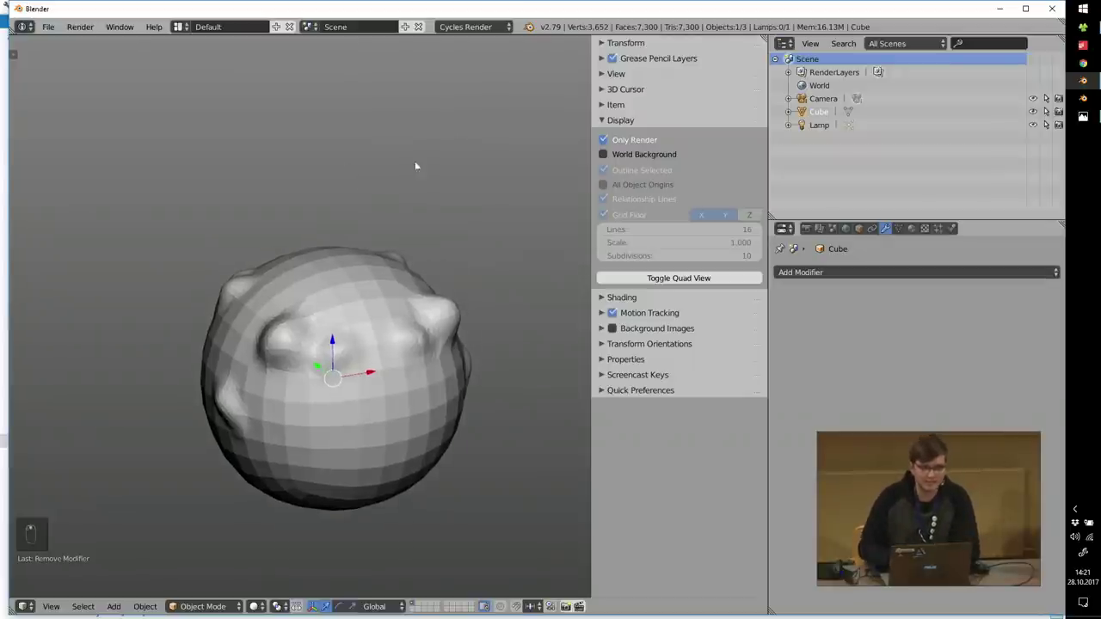
middle_drag(344, 243, 458, 151)
key(shift+space)
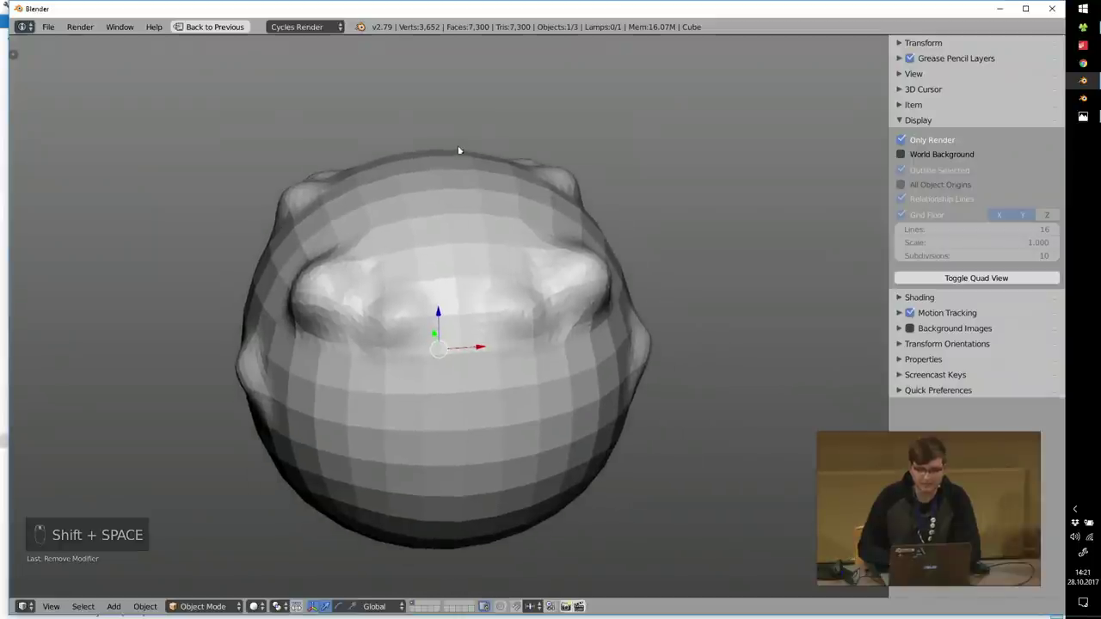
Step: Deselect all objects, switch the sphere to Sculpt Mode, and swap the properties sidebar for the brush tools
key(a)
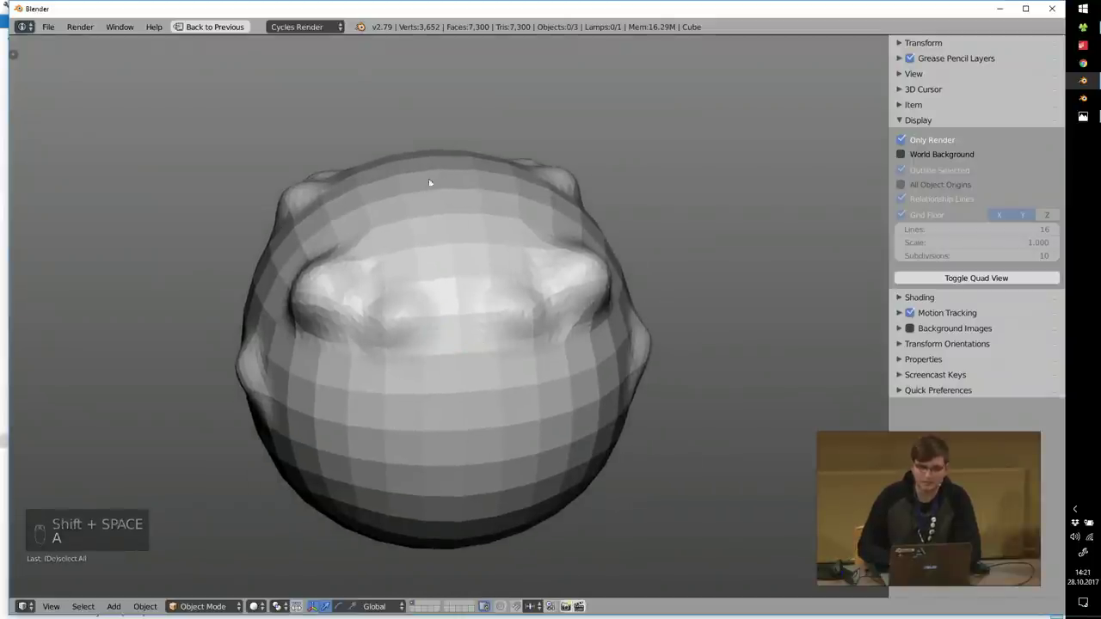
key(a)
key(Tab)
scroll(423, 181, down, 2)
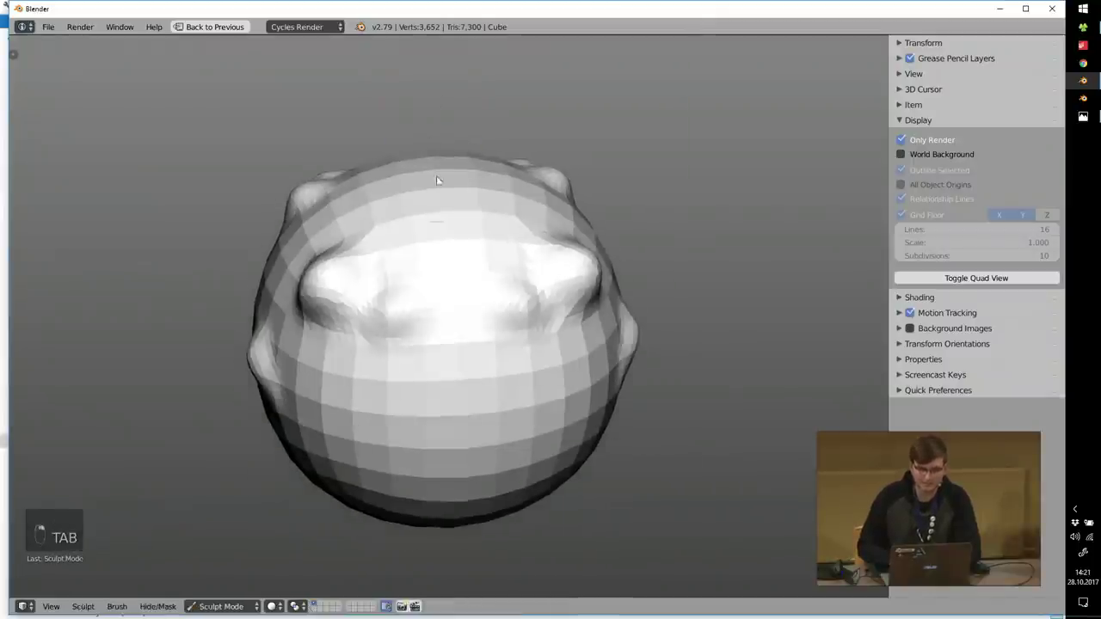
key(n)
key(t)
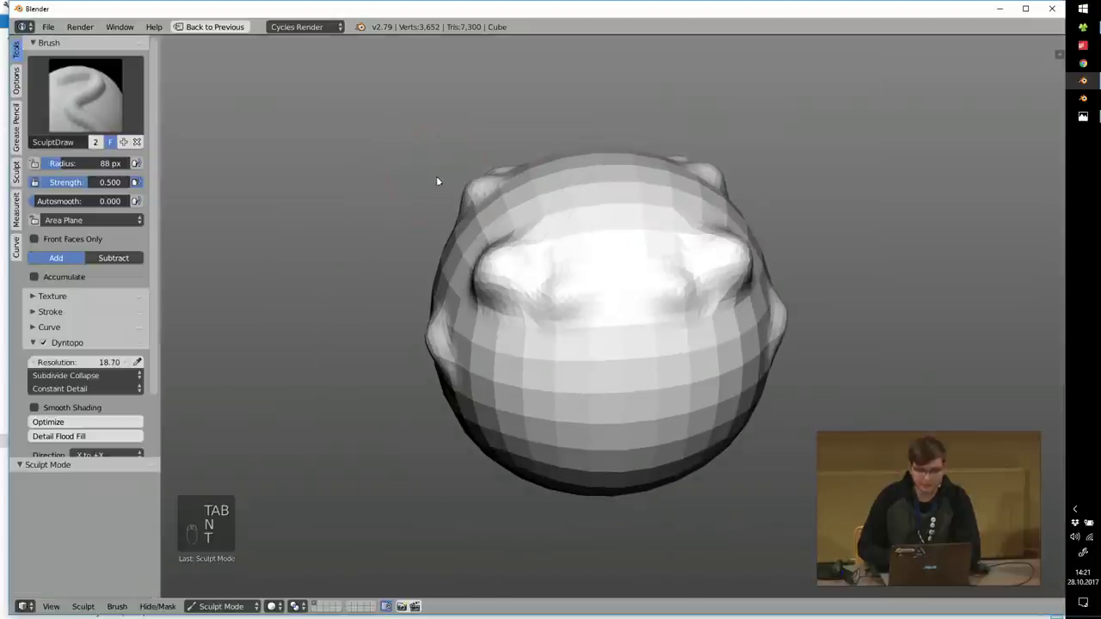
mouse_move(491, 260)
middle_down()
mouse_move(536, 248)
mouse_move(483, 291)
middle_up()
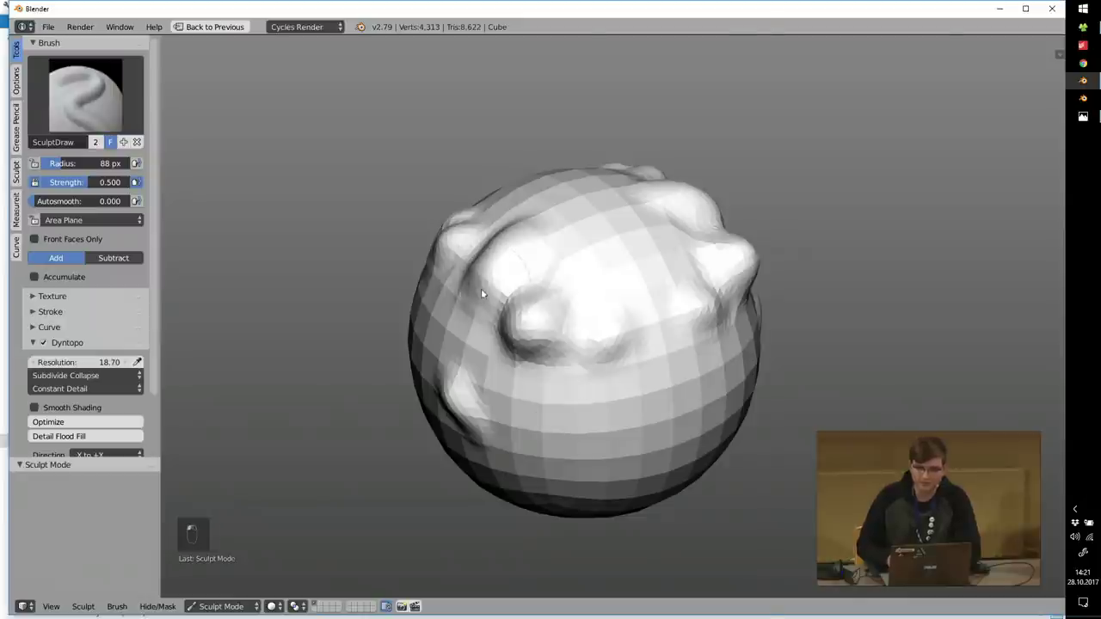
Step: Make the window fullscreen and expand the 3D view to fill the screen with only the brush tools shown
key(shift+space)
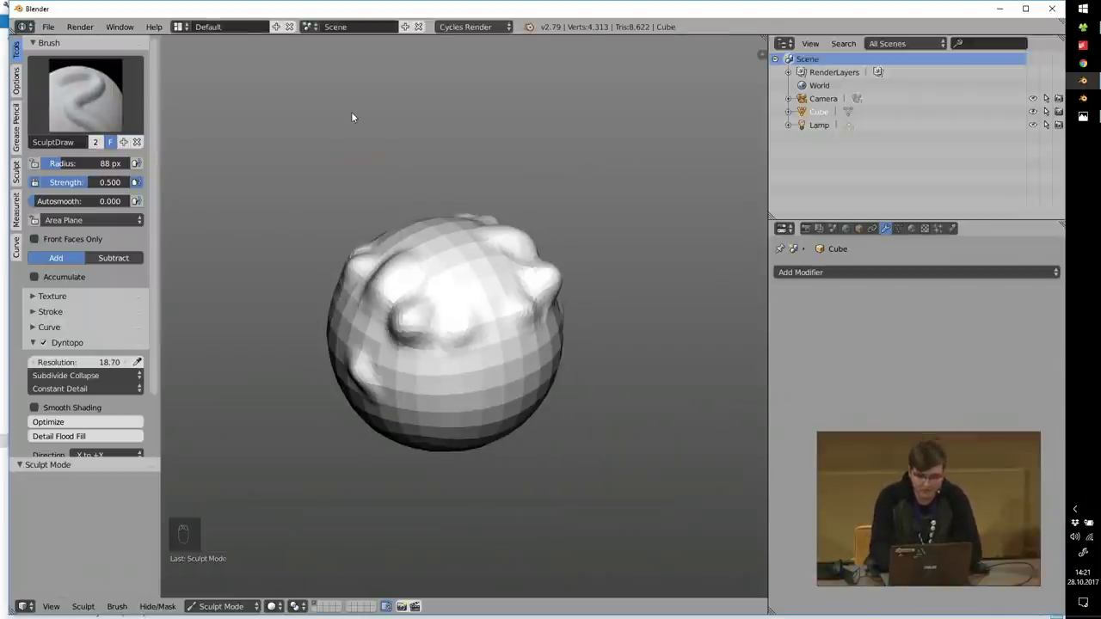
key(alt+F11)
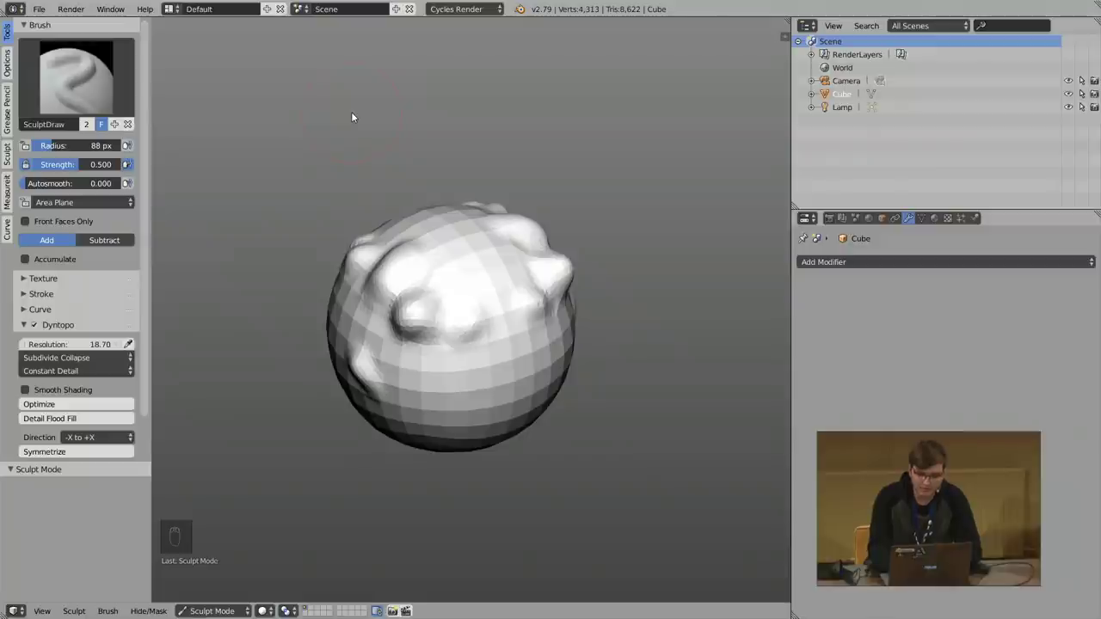
key(alt+F10)
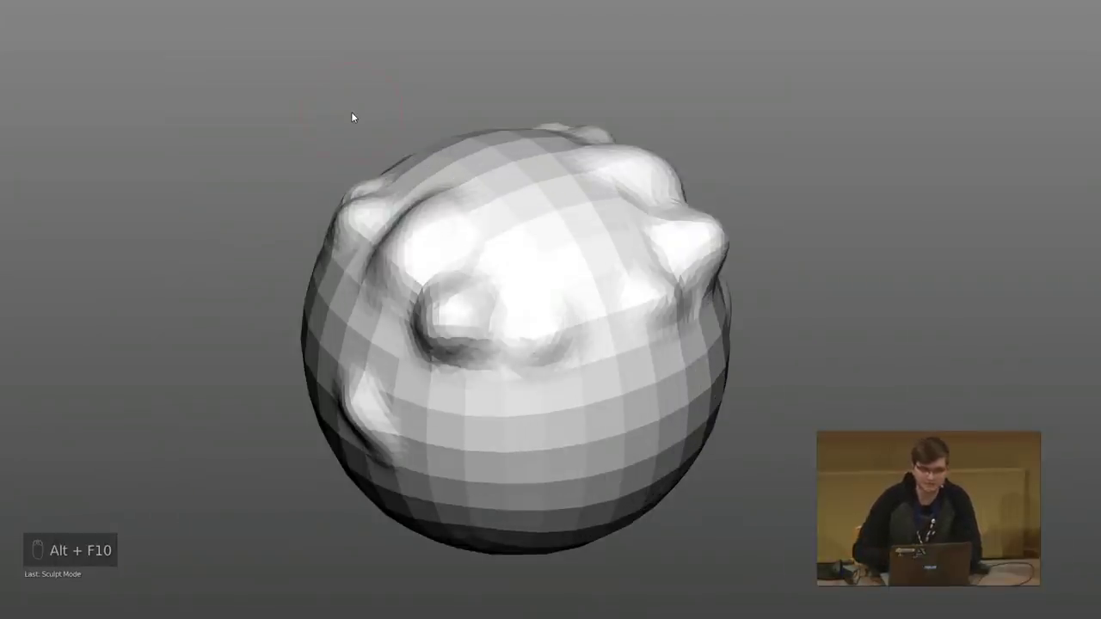
key(t)
shift+middle_drag(415, 154, 398, 167)
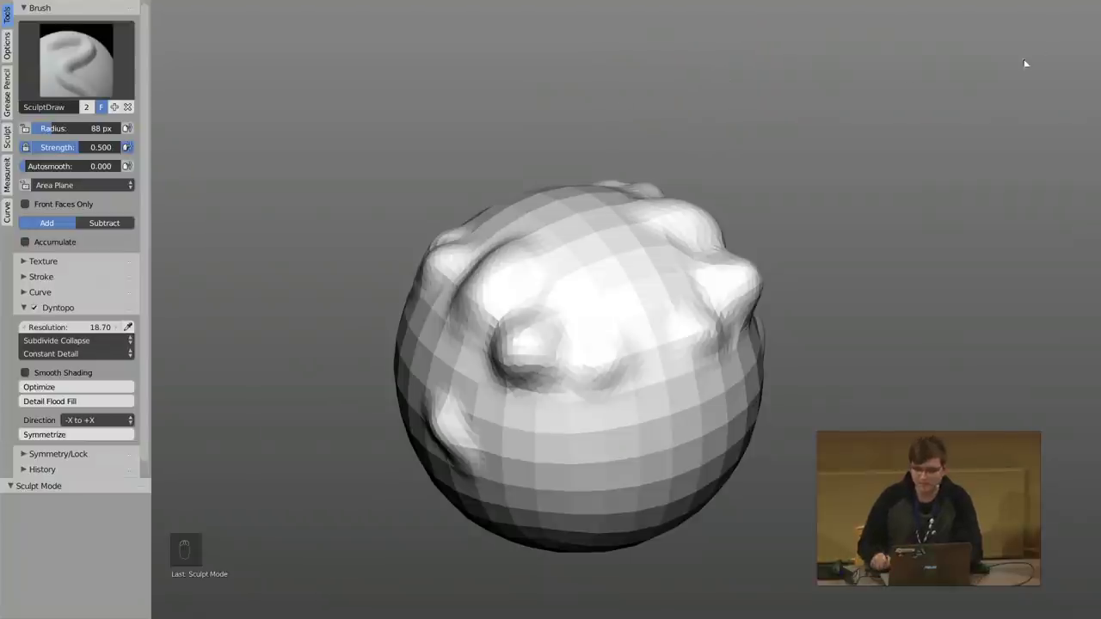
Step: Exit the fullscreen 3D view and return the window to its normal size
click(1075, 27)
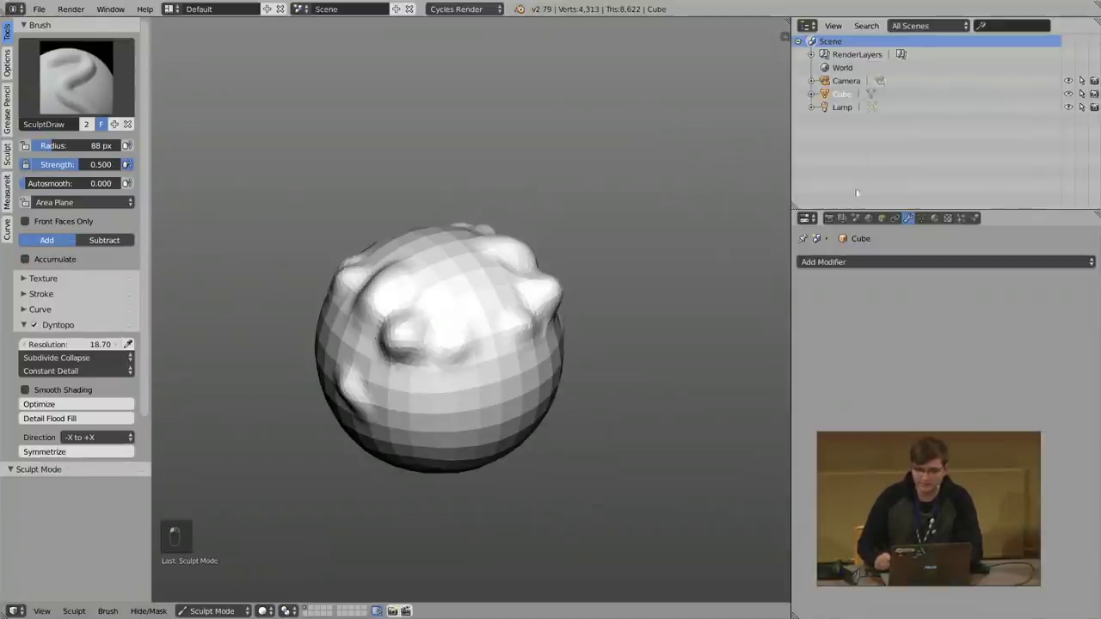
key(alt+F11)
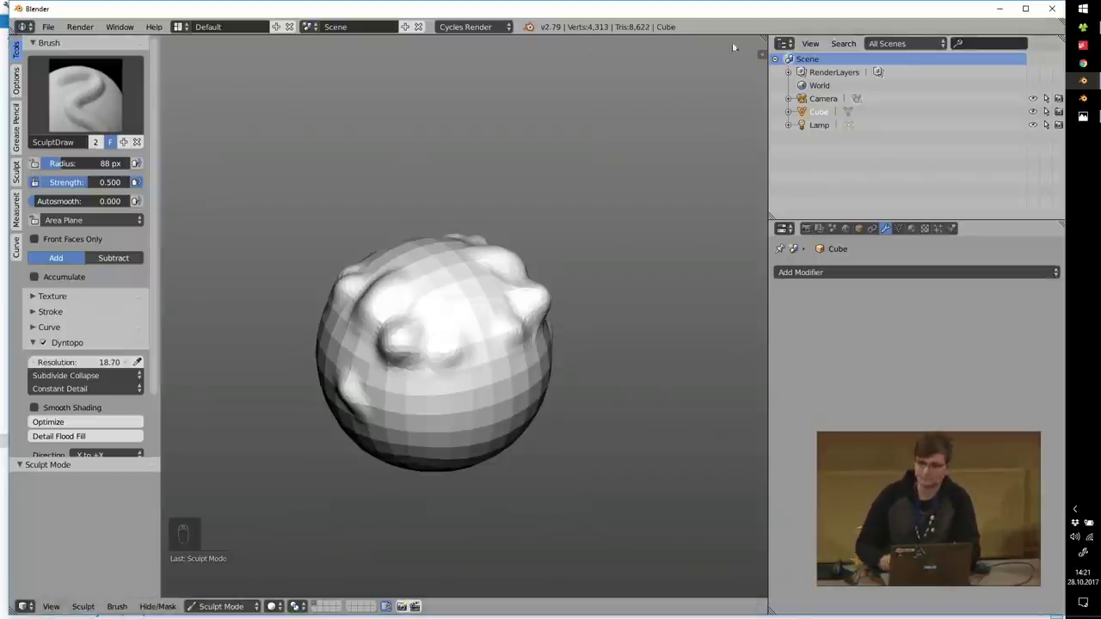
Step: Close the preparation checklist image and open the "04 sculpting workflow" folder of the talk's files
click(1082, 119)
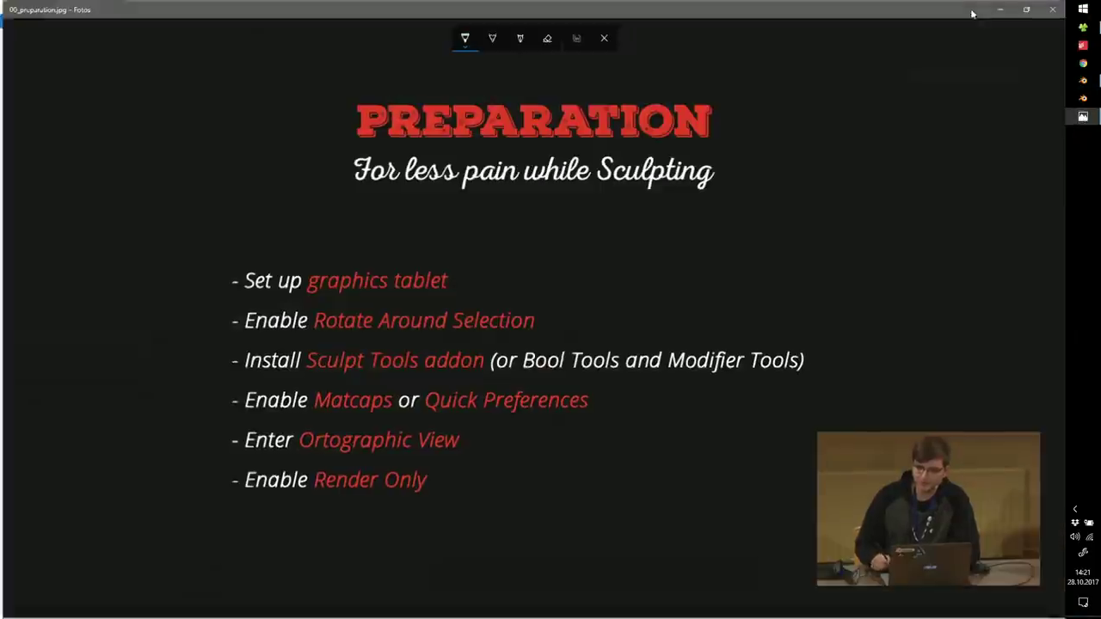
click(1058, 12)
click(1082, 29)
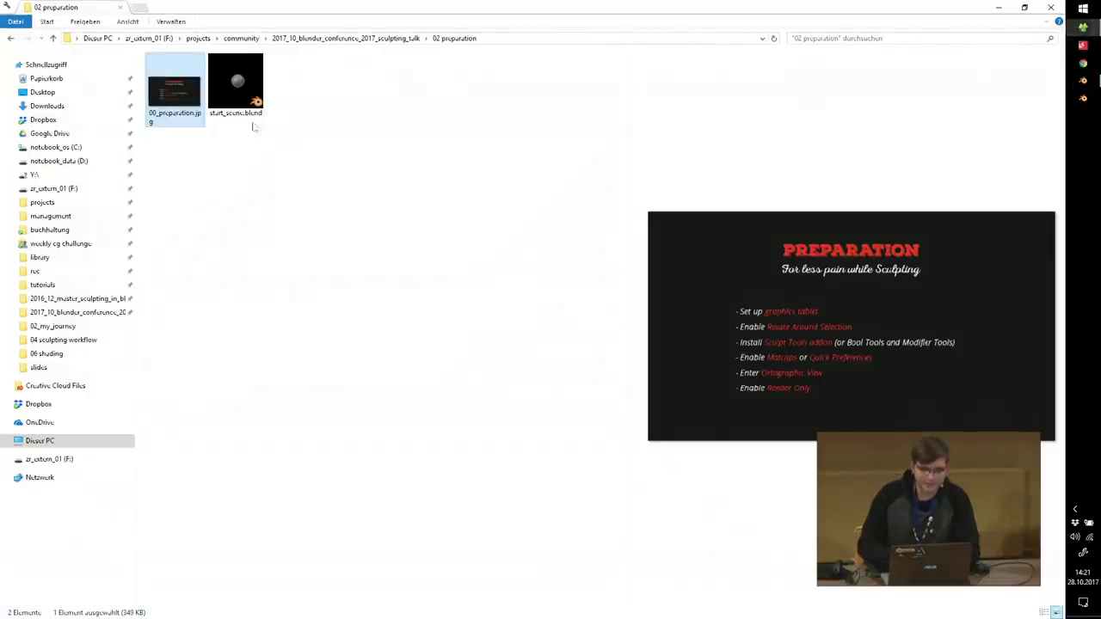
click(388, 39)
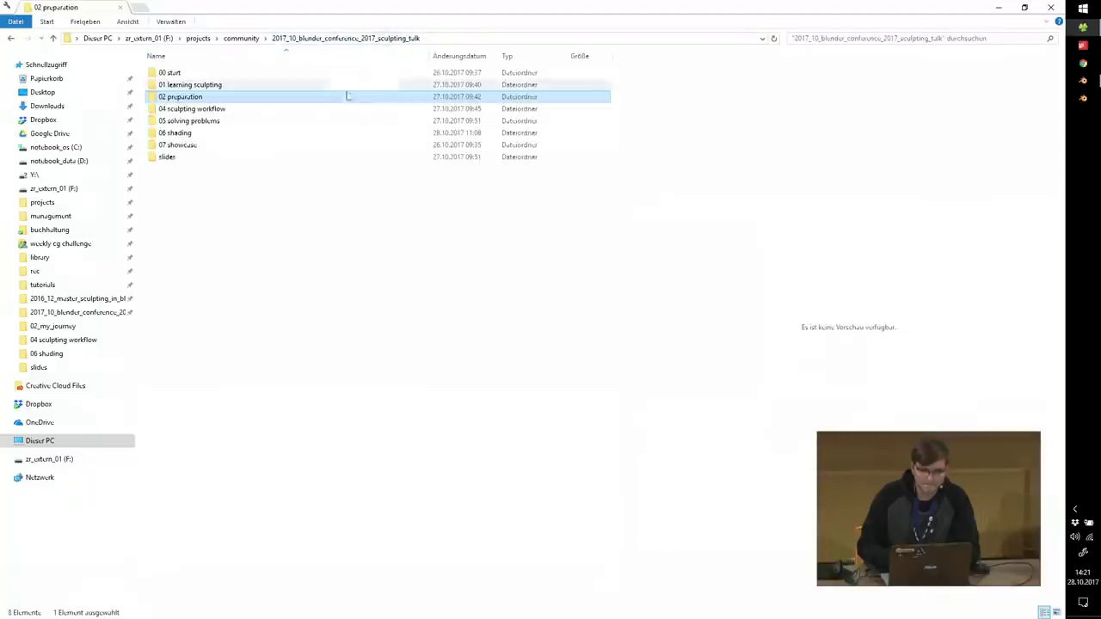
double_click(191, 110)
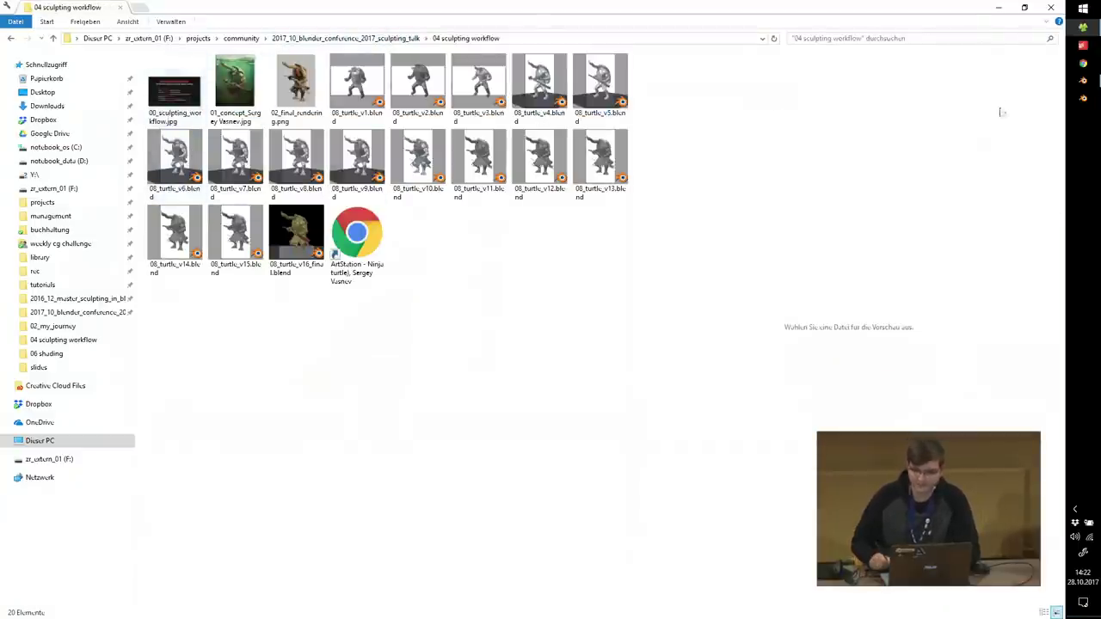
Step: Quit the Blender session with the sphere without saving and open the slide 00_sculpting_workflow.jpg
click(1083, 80)
click(1044, 8)
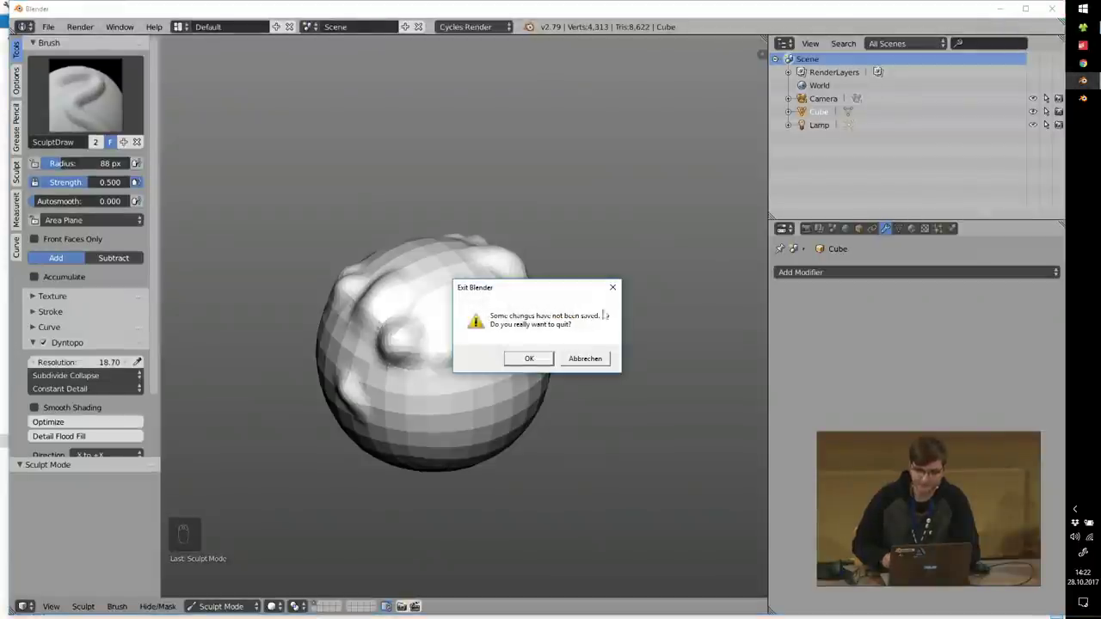
click(542, 361)
double_click(174, 86)
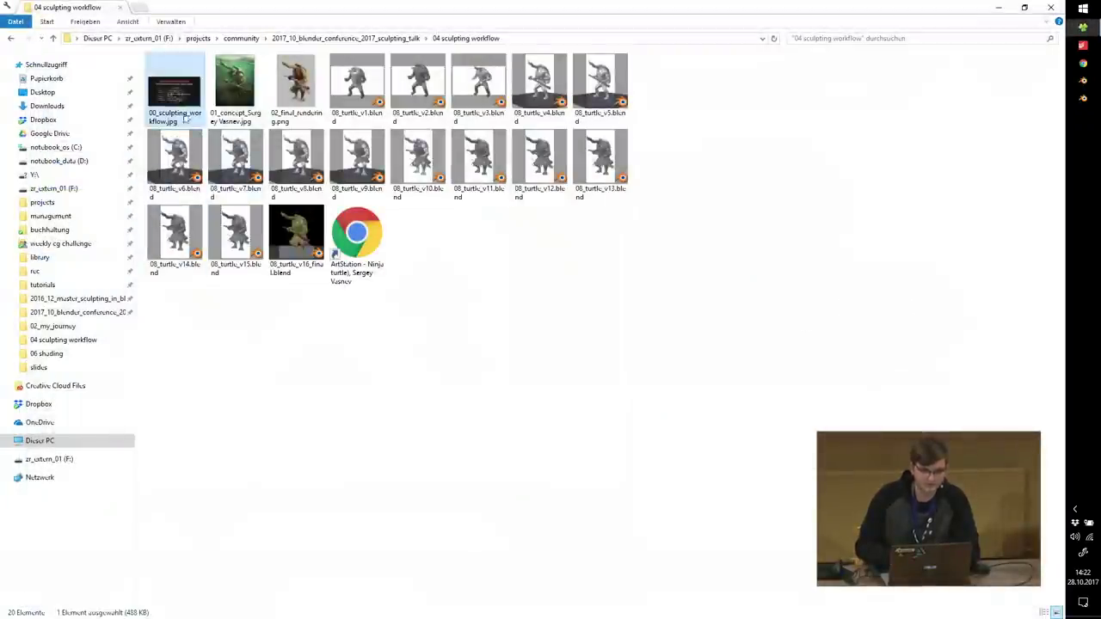
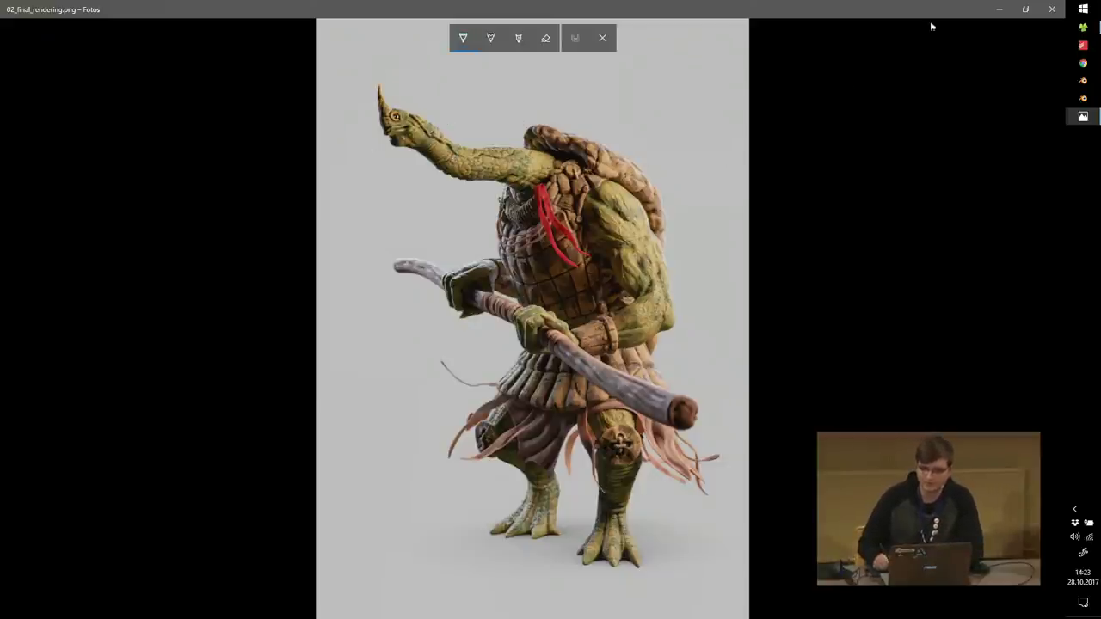
Step: Close the final rendering, examine the turtle concept image at maximized size, and close it
click(1051, 9)
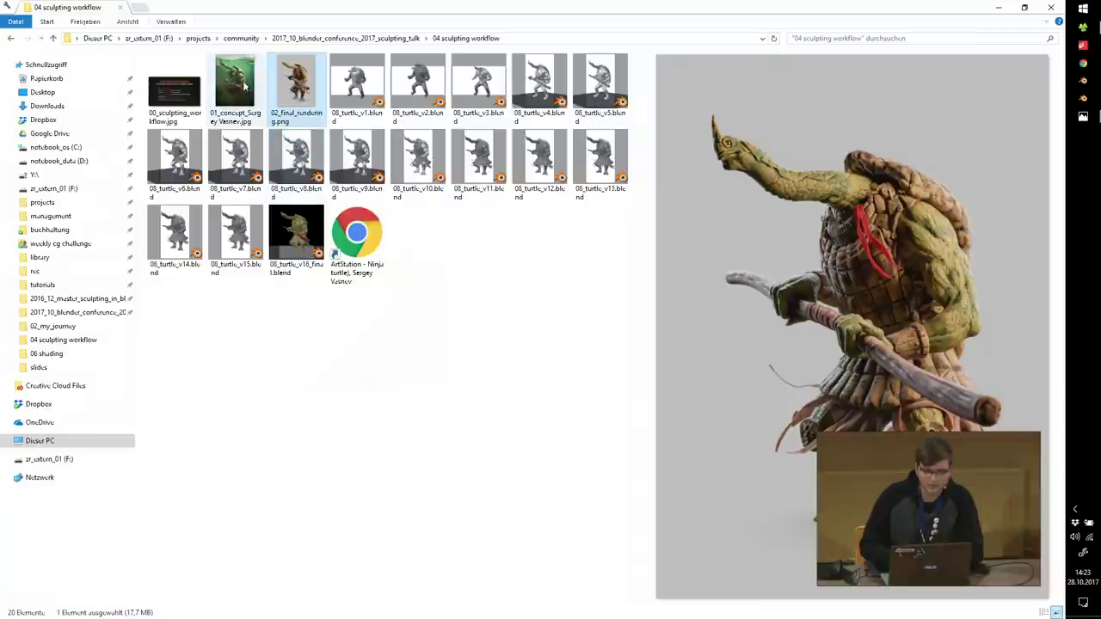
double_click(239, 85)
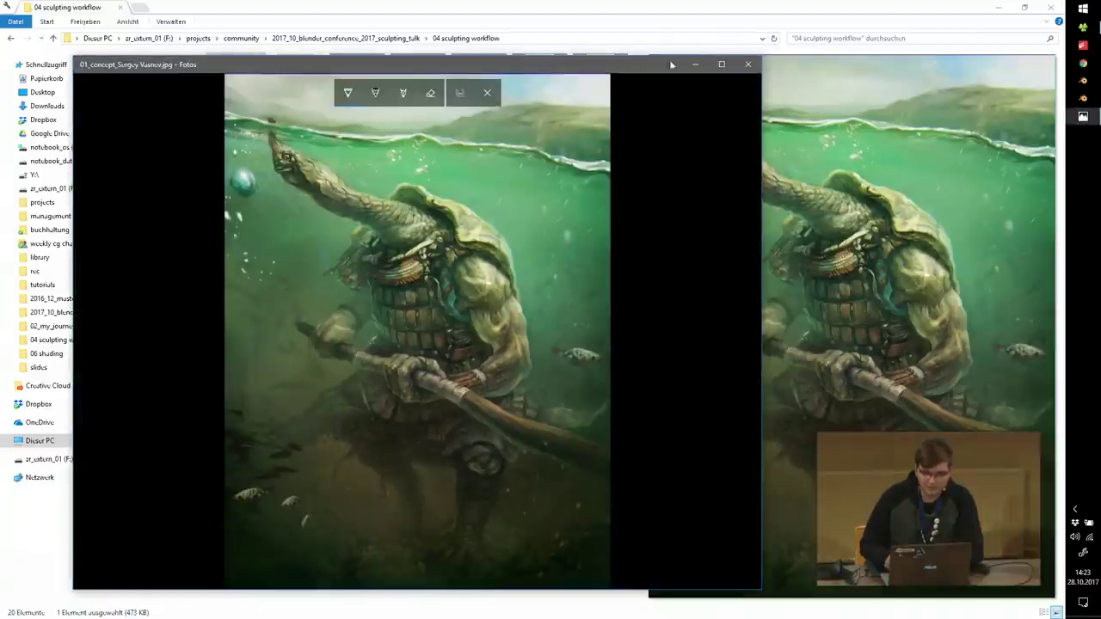
click(721, 65)
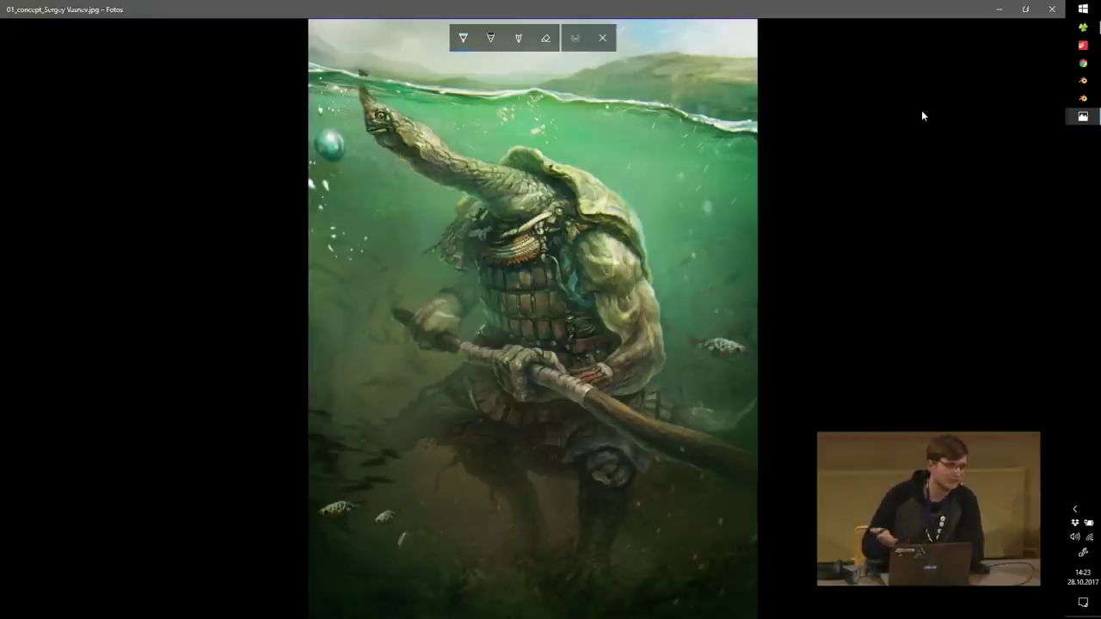
click(1051, 9)
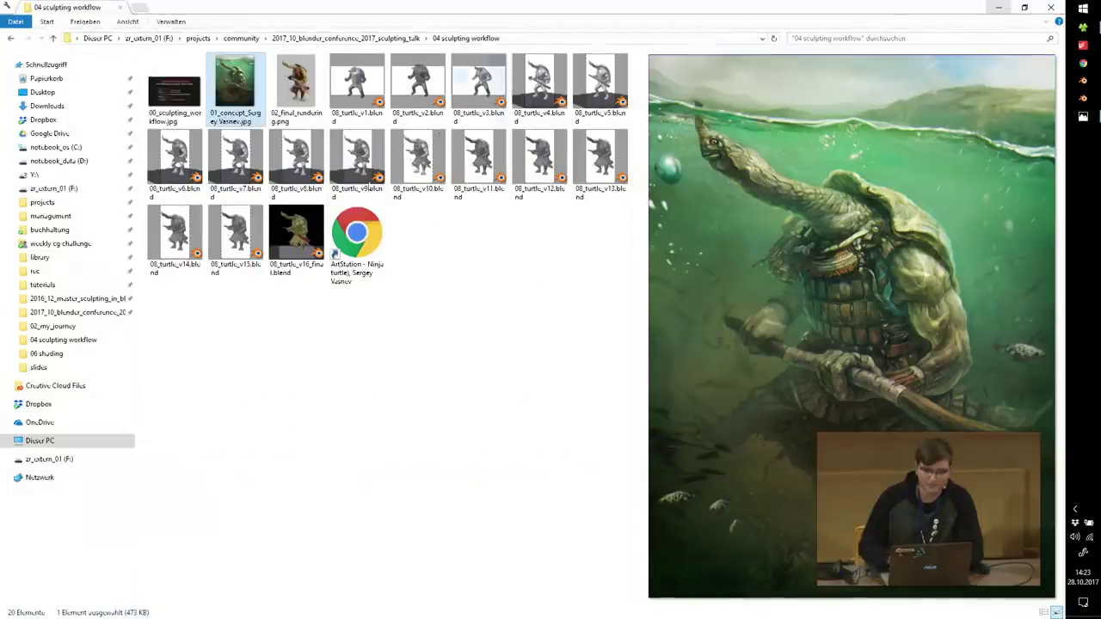
Step: Open 08_turtle_v1.blend in Blender and orbit around the turtle's base mesh
click(357, 86)
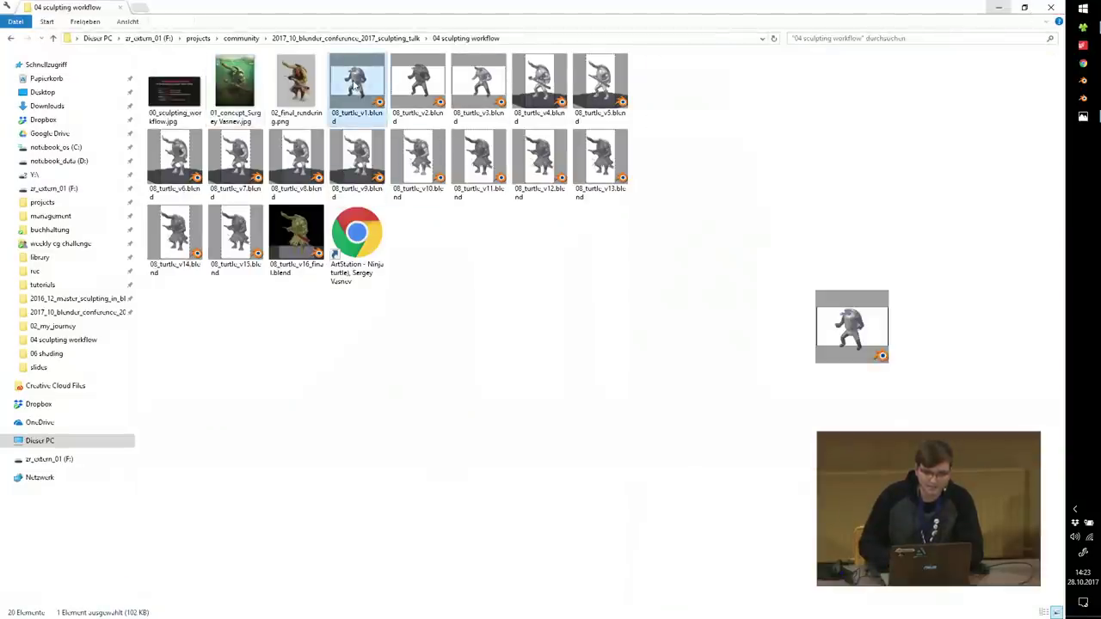
double_click(358, 86)
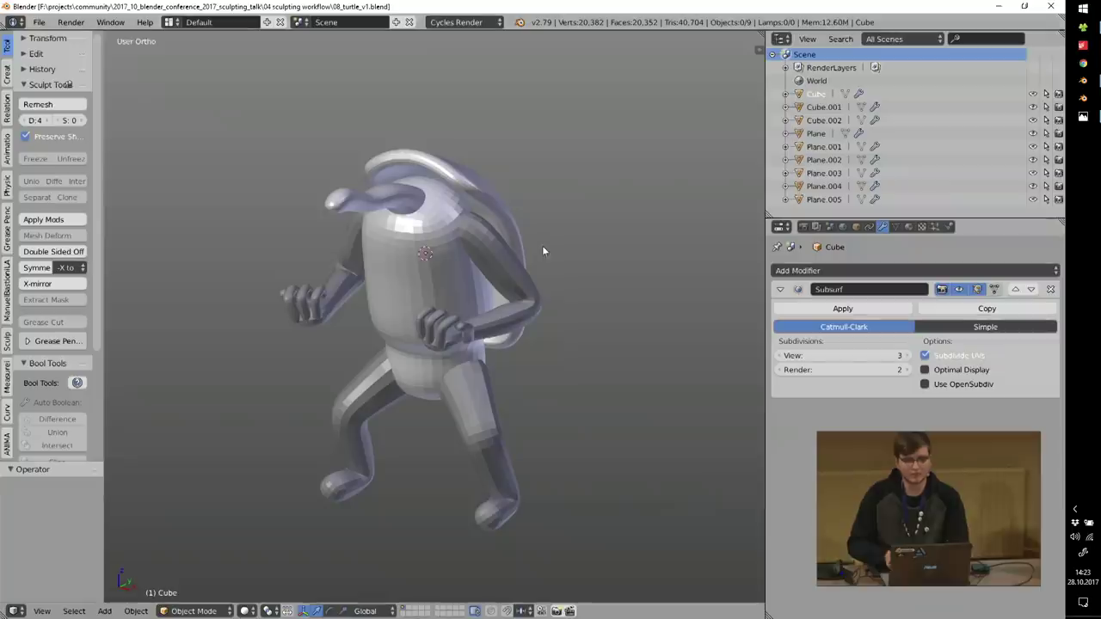
middle_drag(548, 238, 478, 261)
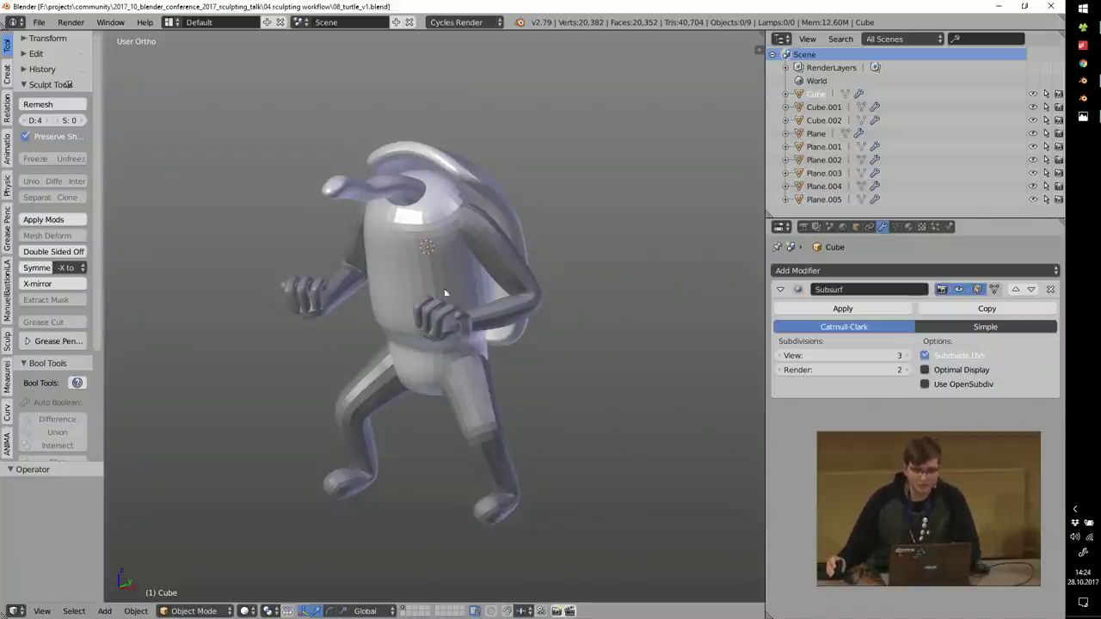
Step: Hide the Subsurf modifier of the turtle's torso in the viewport and inspect its base cage in Edit Mode
right_click(444, 270)
scroll(429, 263, up, 2)
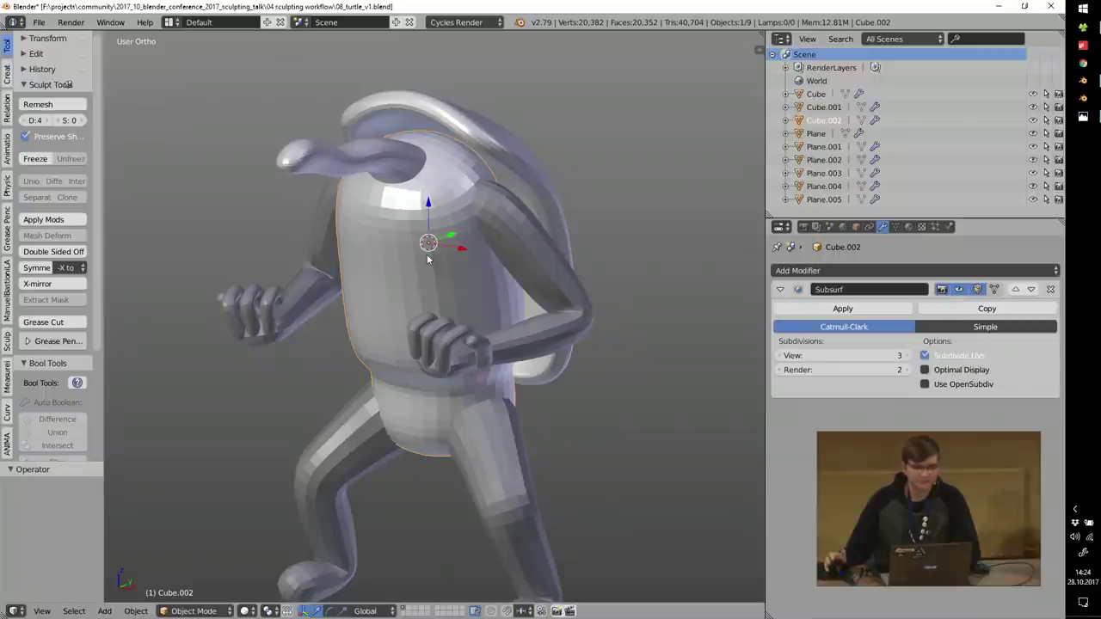
middle_drag(430, 269, 423, 292)
click(959, 290)
key(Tab)
click(614, 295)
mouse_move(616, 292)
middle_down()
mouse_move(558, 297)
mouse_move(601, 304)
middle_up()
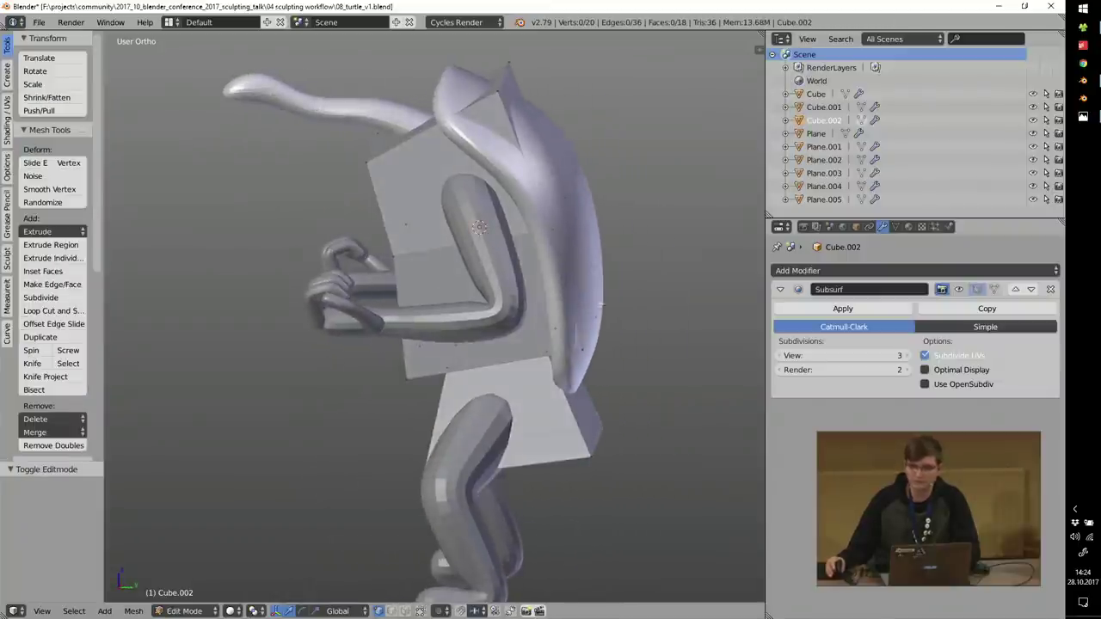
Step: Show the torso's Subsurf modifier in the viewport again and return to Object Mode
click(958, 288)
middle_drag(542, 275, 521, 266)
scroll(525, 267, down, 2)
middle_drag(582, 298, 654, 293)
key(Tab)
Step: Place the 3D cursor beside the turtle, add a cube there, and give it a Subsurf modifier at level 3
click(592, 288)
mouse_move(523, 299)
shift+middle_down()
mouse_move(427, 290)
mouse_move(516, 287)
shift+middle_up()
click(620, 278)
key(shift+a)
click(646, 294)
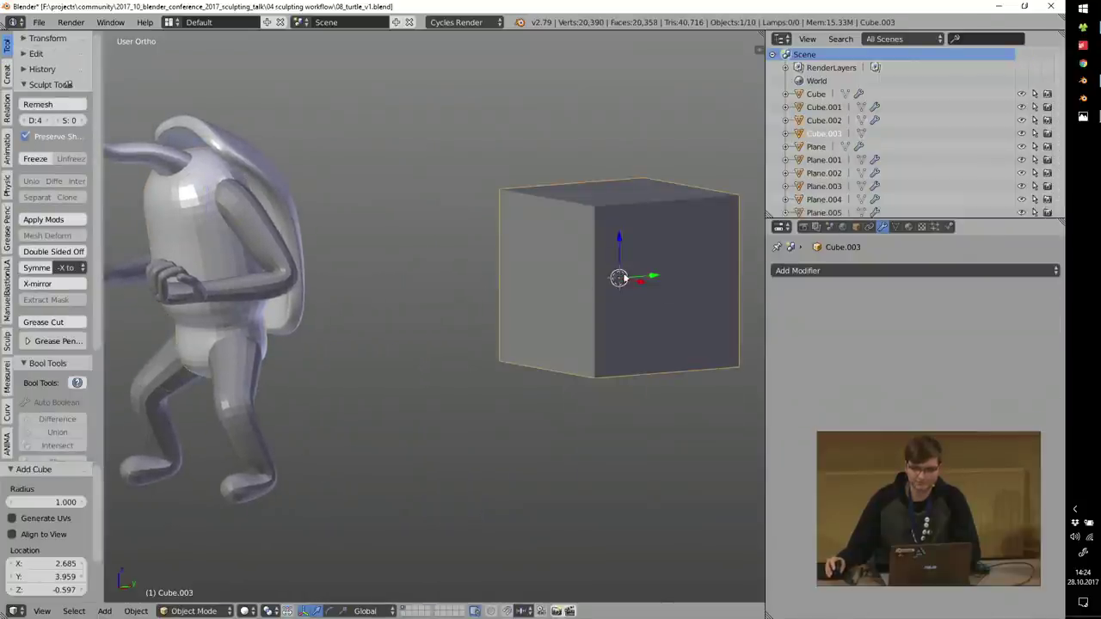
key(ctrl+3)
middle_drag(622, 280, 542, 304)
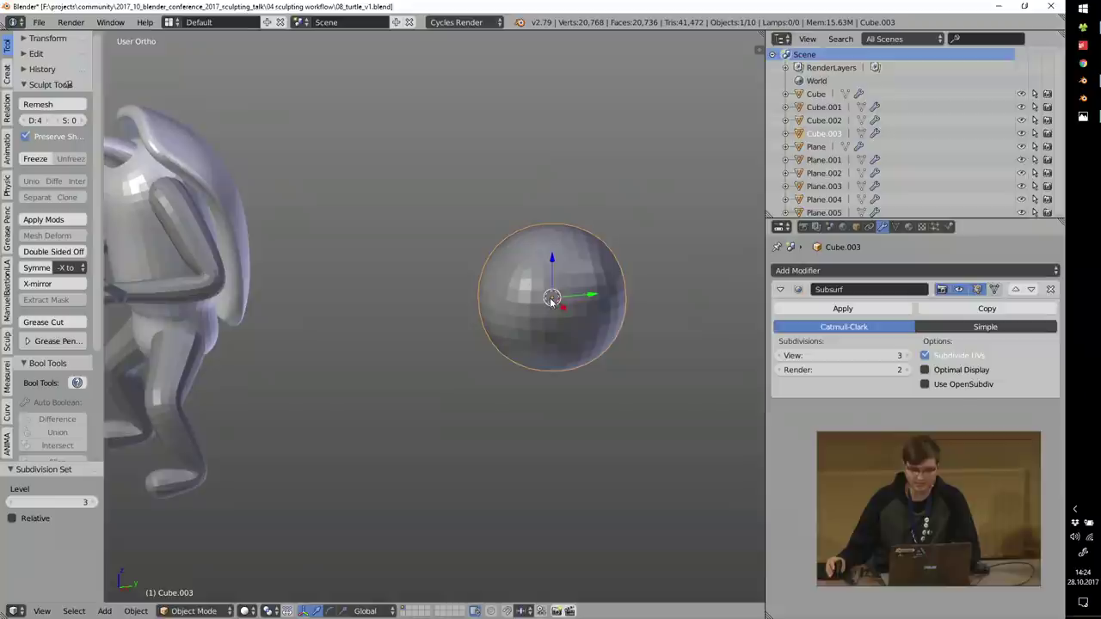
Step: Start the Screencast Keys display and hide the properties sidebar again
key(n)
click(693, 208)
click(692, 195)
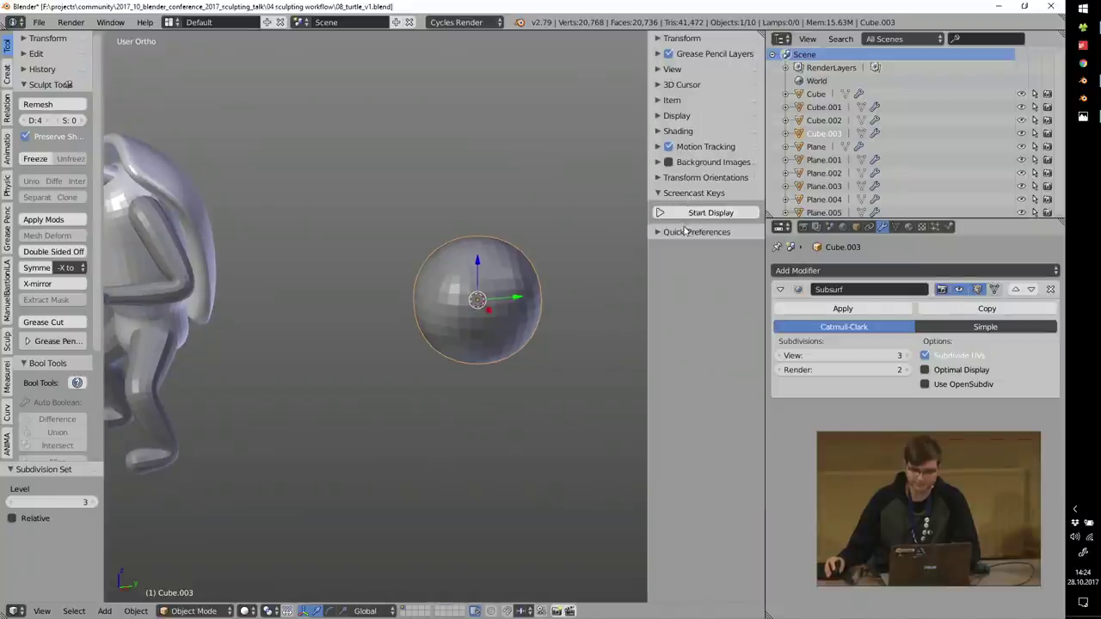
click(685, 214)
key(n)
Step: Select the new cube's top face in Edit Mode, extrude it slightly upward, and scale the extruded face outward
key(Tab)
key(a)
key(a)
key(c)
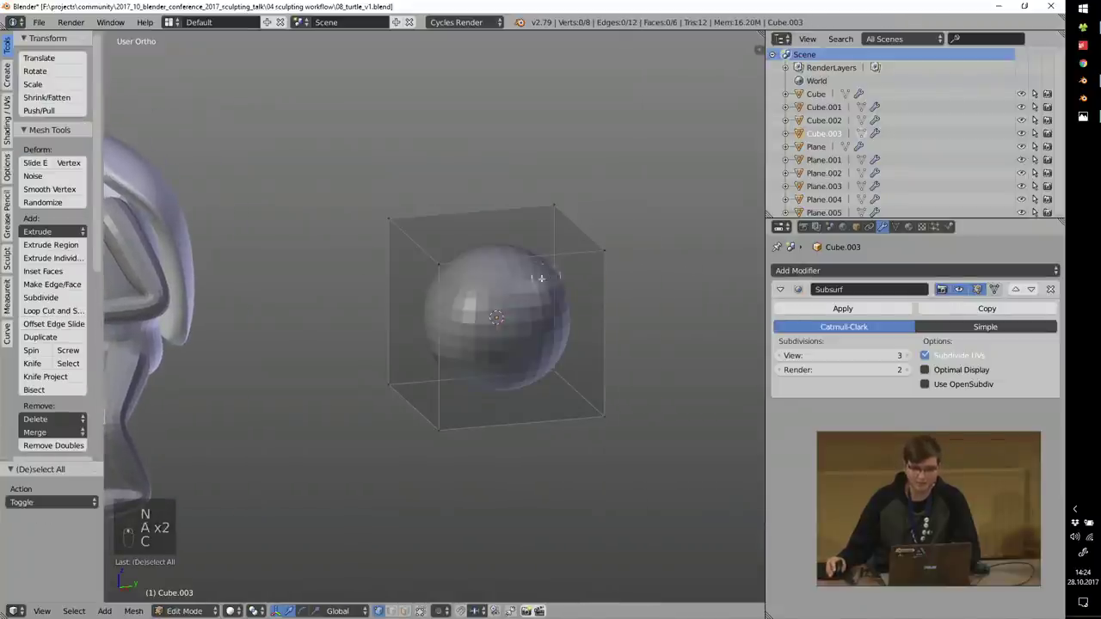
click(457, 235)
click(548, 237)
right_click(549, 236)
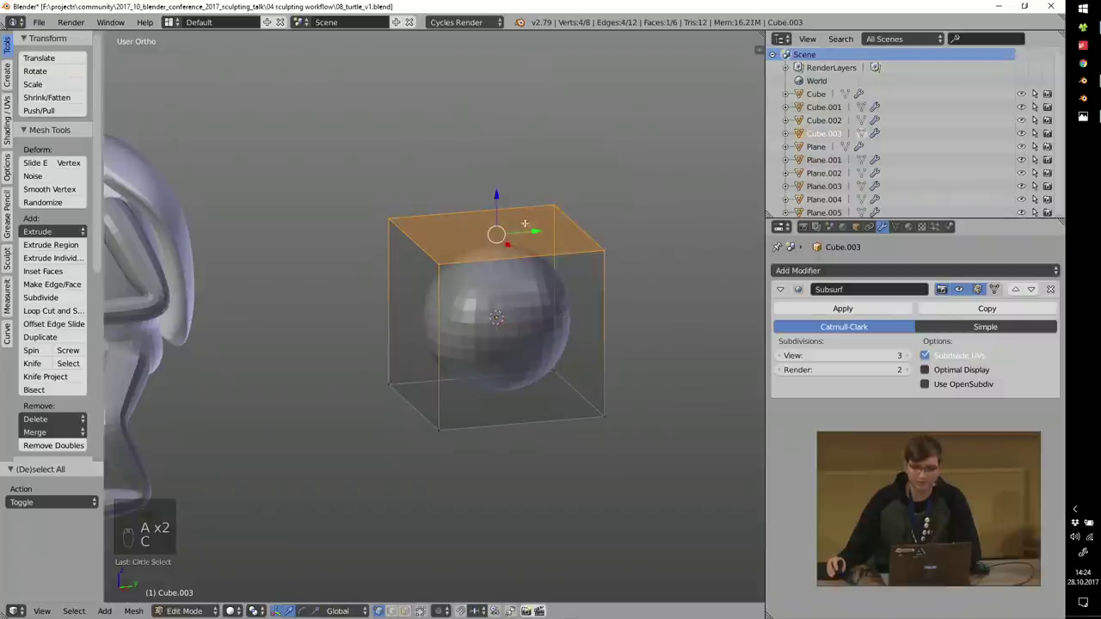
shift+middle_drag(555, 209, 532, 296)
key(e)
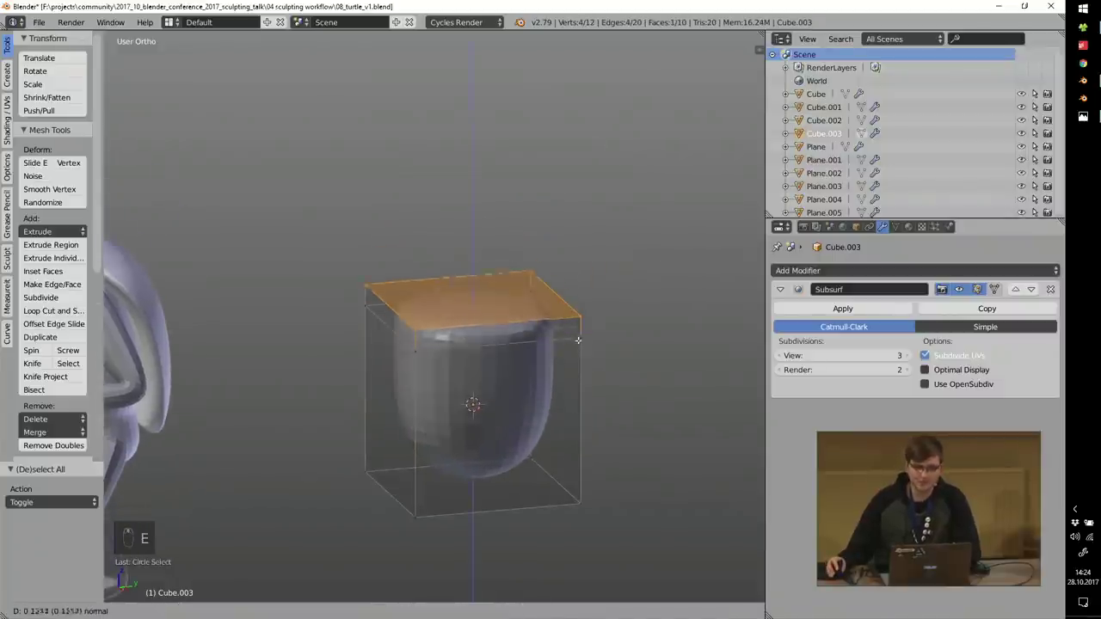
click(580, 339)
key(s)
click(639, 374)
Step: Extrude the widened top face upward once more and scale it down to about 0.535
key(e)
click(637, 251)
key(s)
click(597, 275)
middle_drag(596, 275, 545, 336)
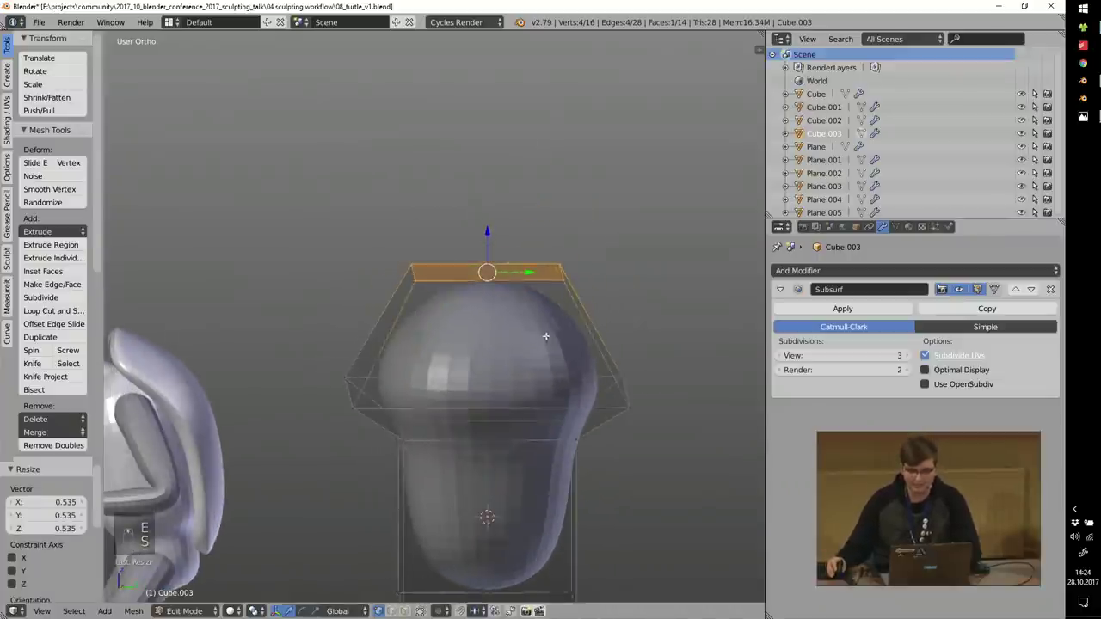
Step: Move the top face sideways, rotate it about -24.1°, and return to Object Mode
key(g)
click(470, 283)
key(r)
click(570, 272)
shift+middle_drag(565, 396, 620, 307)
scroll(606, 306, down, 2)
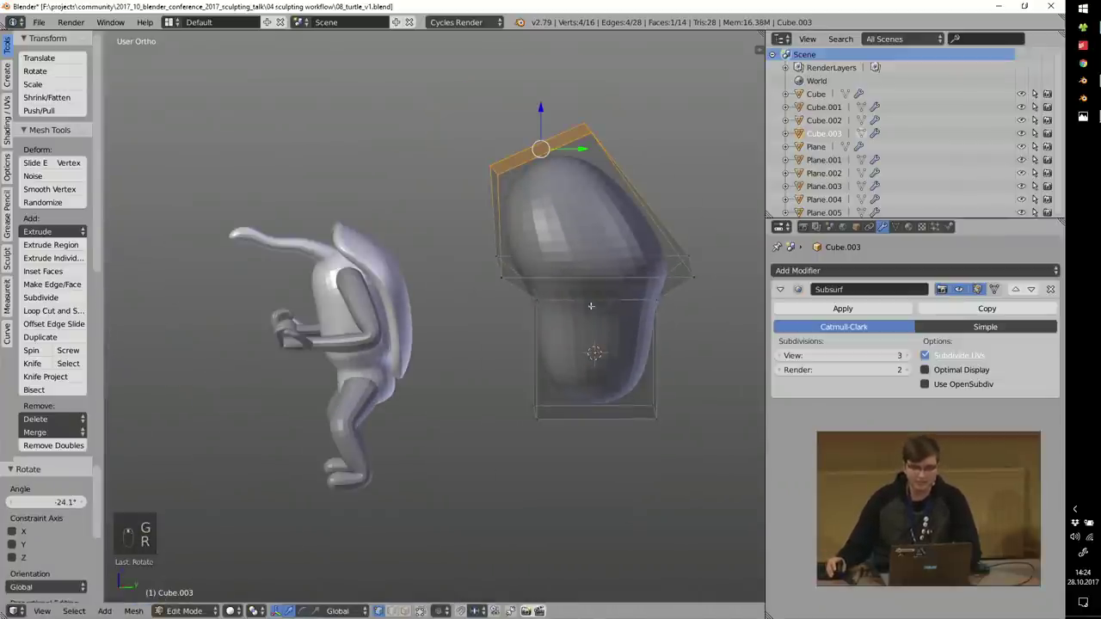
key(Tab)
middle_drag(461, 283, 518, 288)
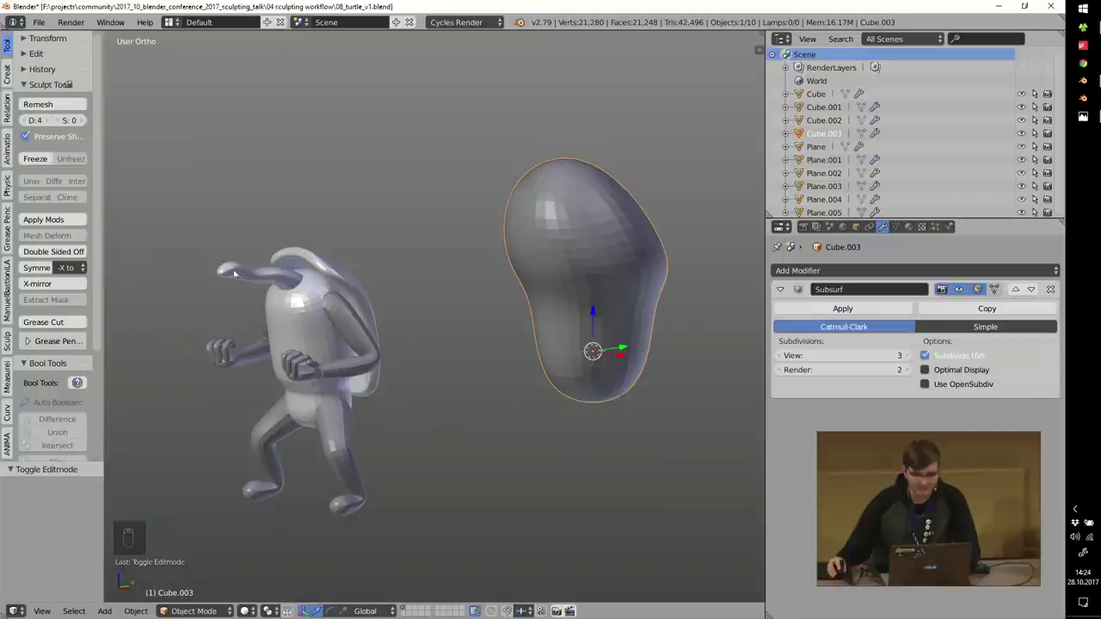
Step: Try moving several of the turtle's separate body parts one at a time, cancelling each move
shift+middle_drag(276, 294, 255, 331)
right_click(258, 327)
key(g)
right_click(222, 315)
right_click(264, 361)
key(g)
right_click(231, 354)
right_click(324, 363)
key(g)
right_click(333, 377)
scroll(273, 408, up, 5)
right_click(275, 411)
key(g)
right_click(347, 380)
scroll(387, 339, down, 4)
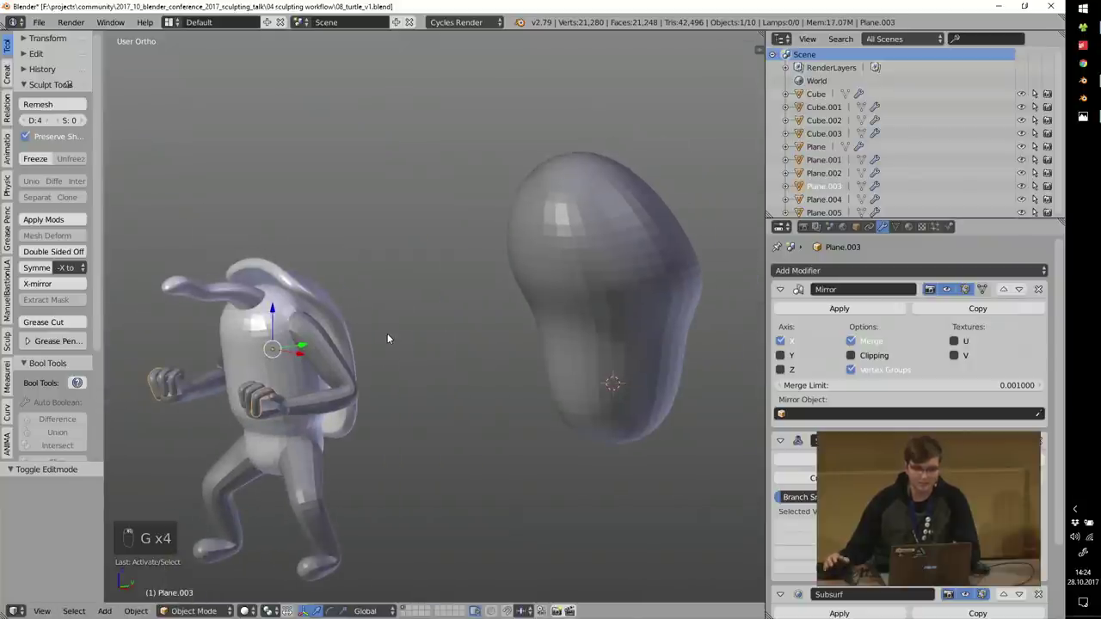
Step: Add a cube in the right view, place it above the body shape as a head, and give it level 3 subdivision
middle_drag(519, 291, 527, 288)
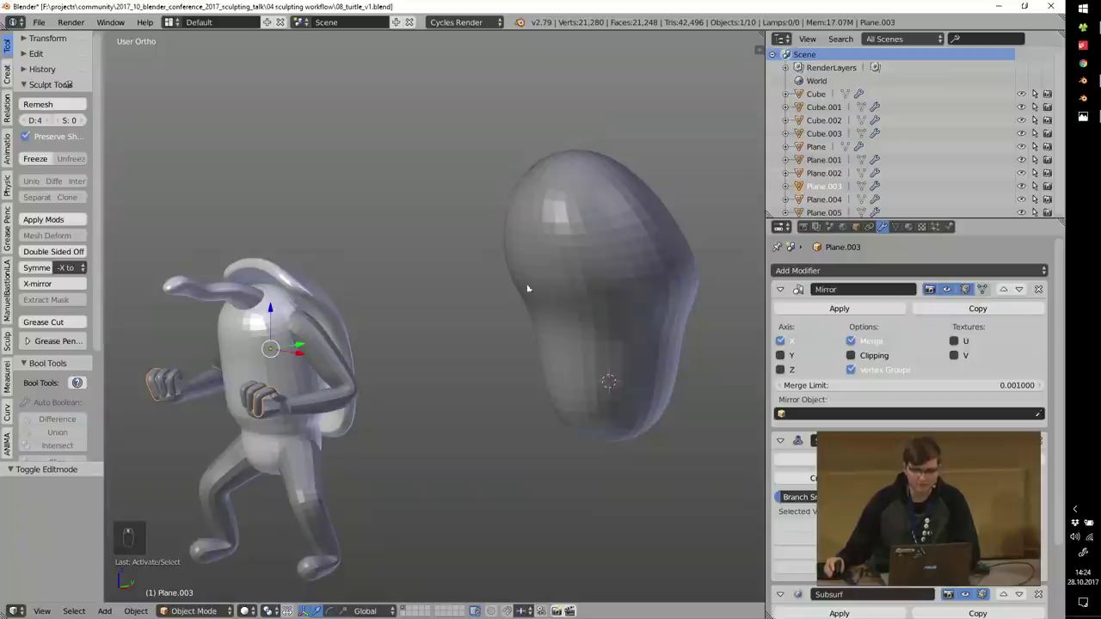
middle_drag(586, 222, 543, 241)
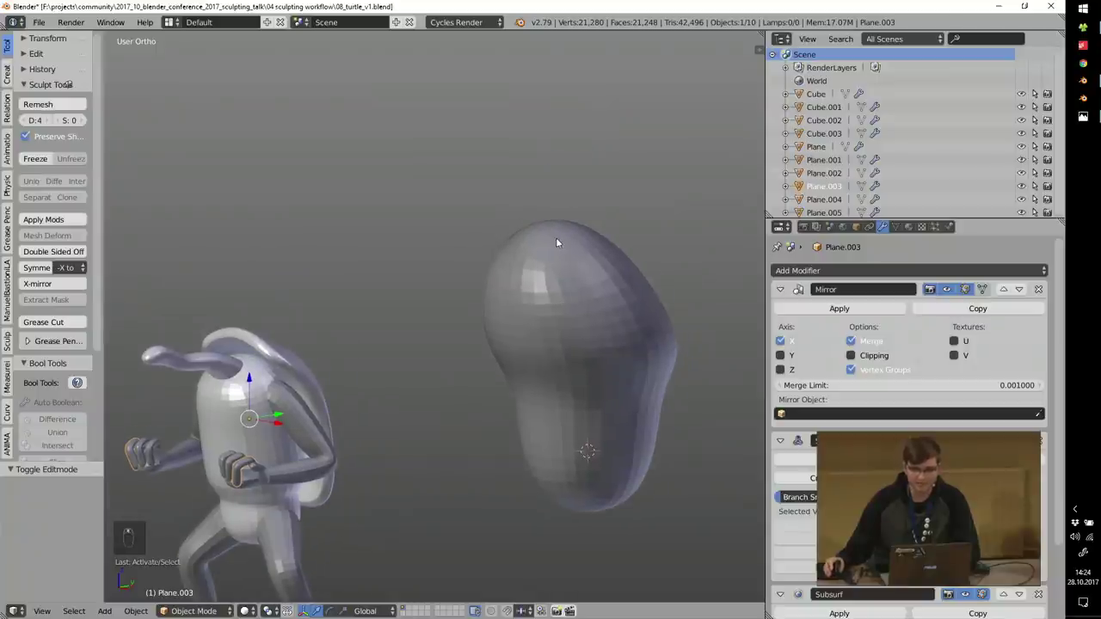
key(KP_3)
key(shift+a)
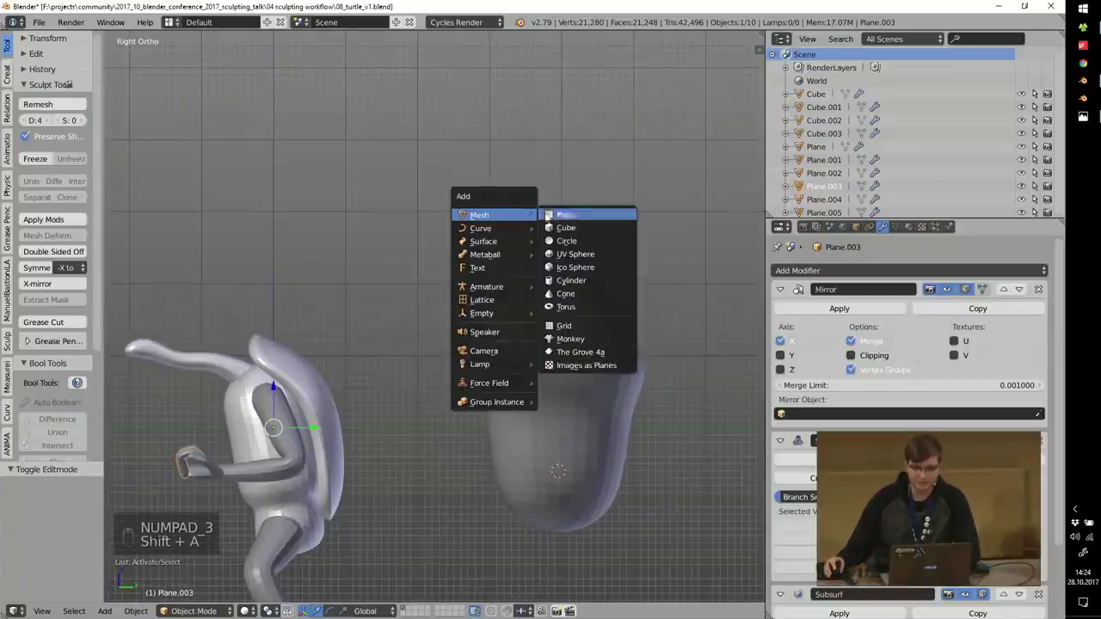
click(565, 227)
key(g)
click(506, 184)
key(ctrl+3)
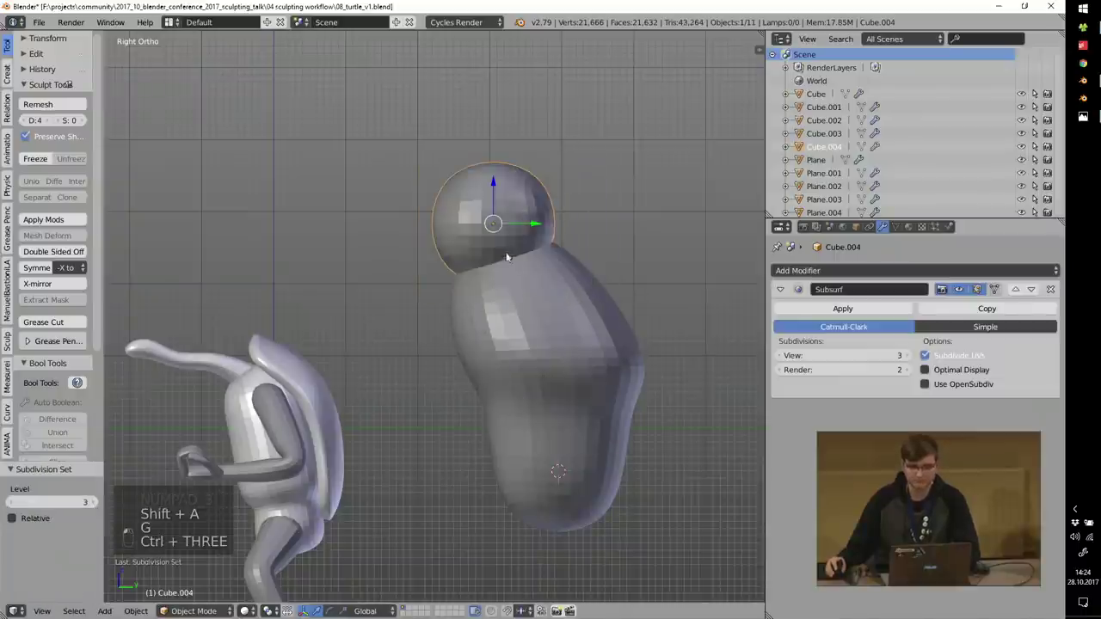
Step: Scale down the head cube's lower front edge in Edit Mode and move it about -0.73 in Y and 0.17 in Z
scroll(507, 257, up, 2)
key(Tab)
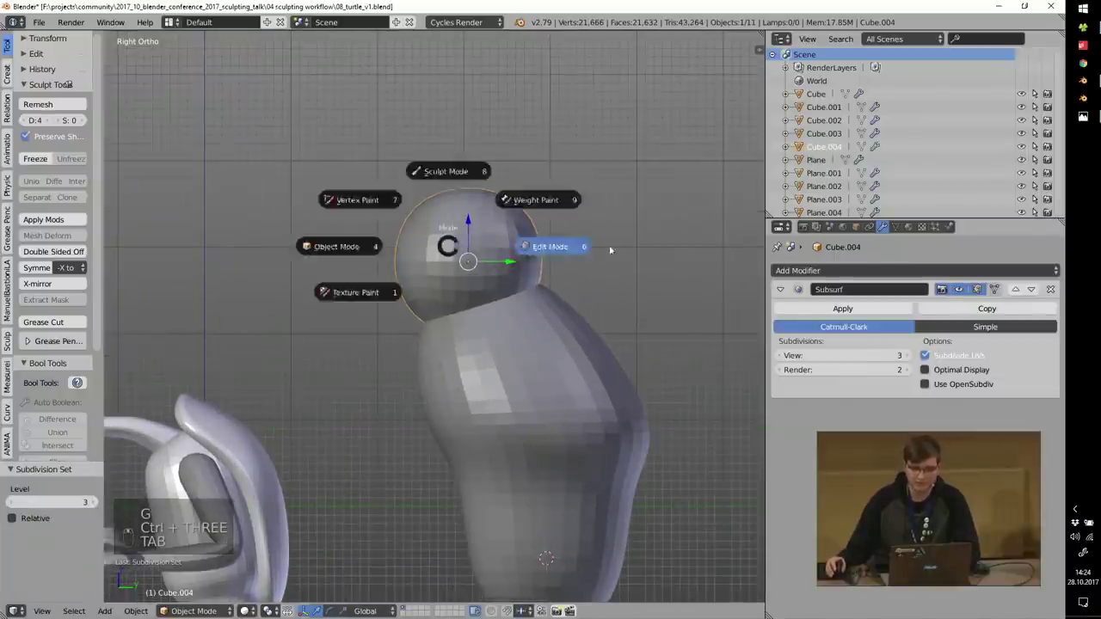
click(610, 250)
key(a)
key(a)
key(c)
click(390, 368)
right_click(390, 368)
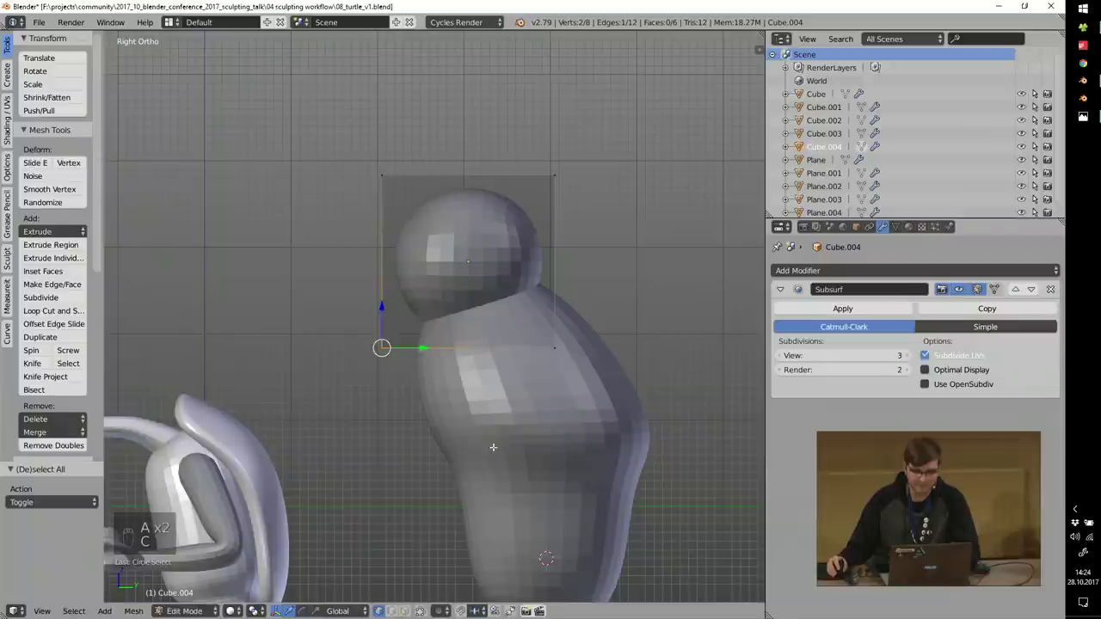
key(s)
click(435, 417)
key(g)
click(370, 403)
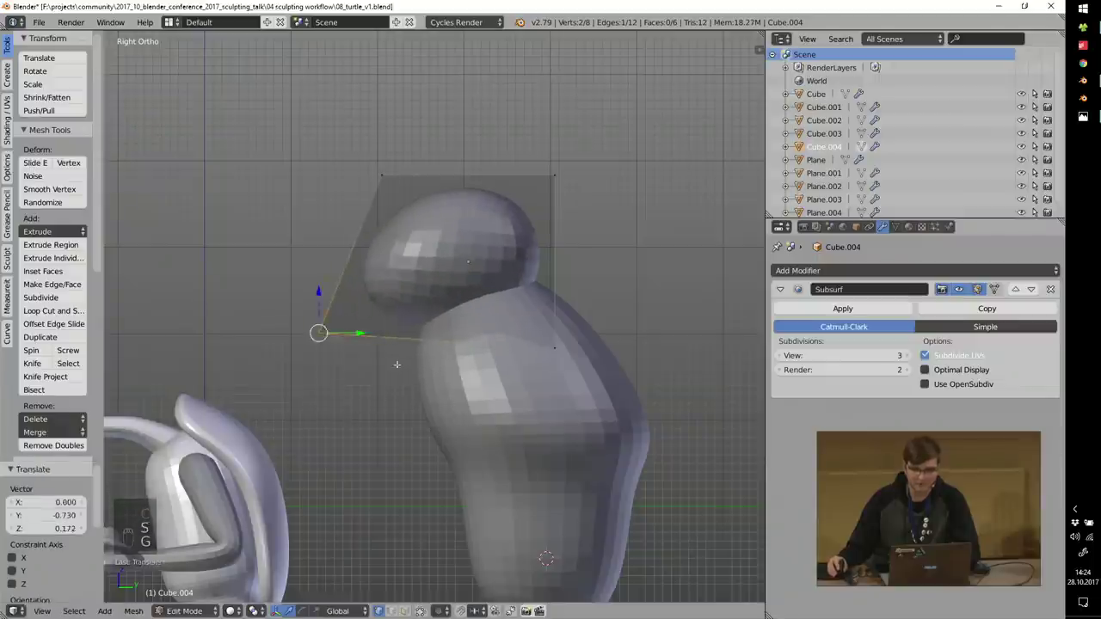
Step: Move the head cube's upper front edge to refine the head's profile and return to Object Mode
key(a)
key(c)
click(363, 180)
right_click(362, 180)
key(g)
click(394, 222)
scroll(409, 301, down, 3)
middle_drag(421, 332, 482, 273)
key(Tab)
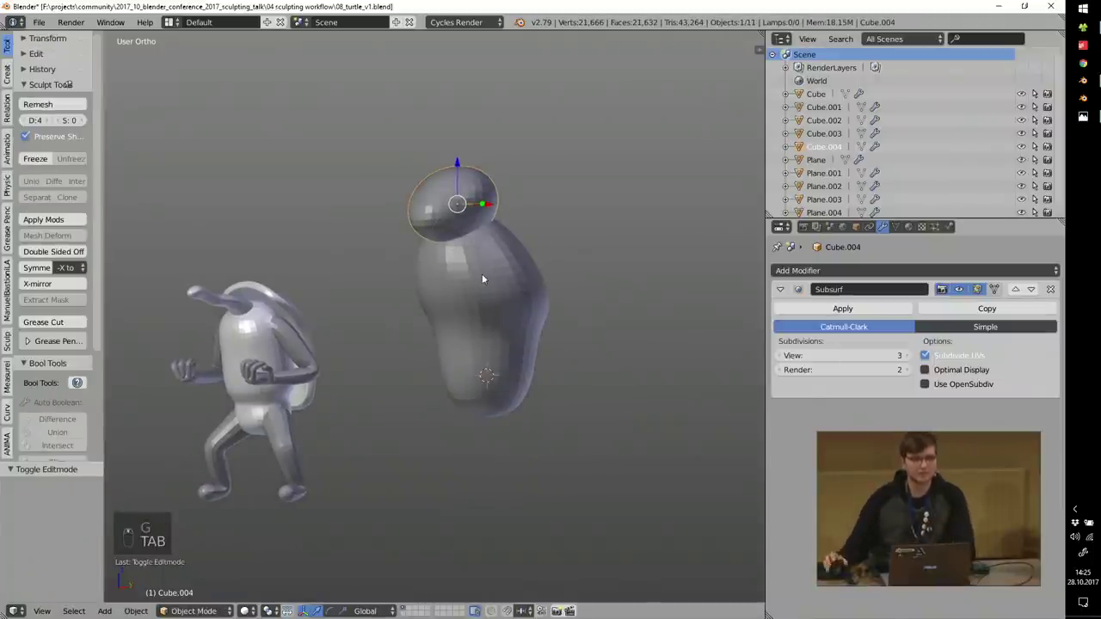
Step: Add the body shape to the selection together with the head shape
middle_drag(370, 336, 468, 291)
shift+right_click(545, 225)
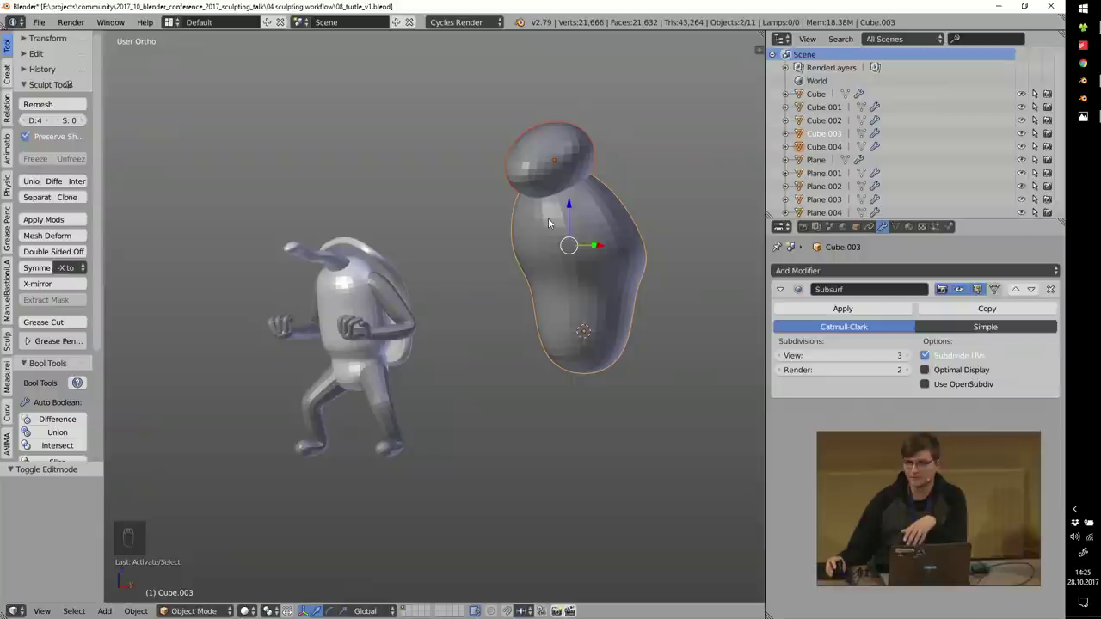
shift+middle_drag(582, 226, 427, 299)
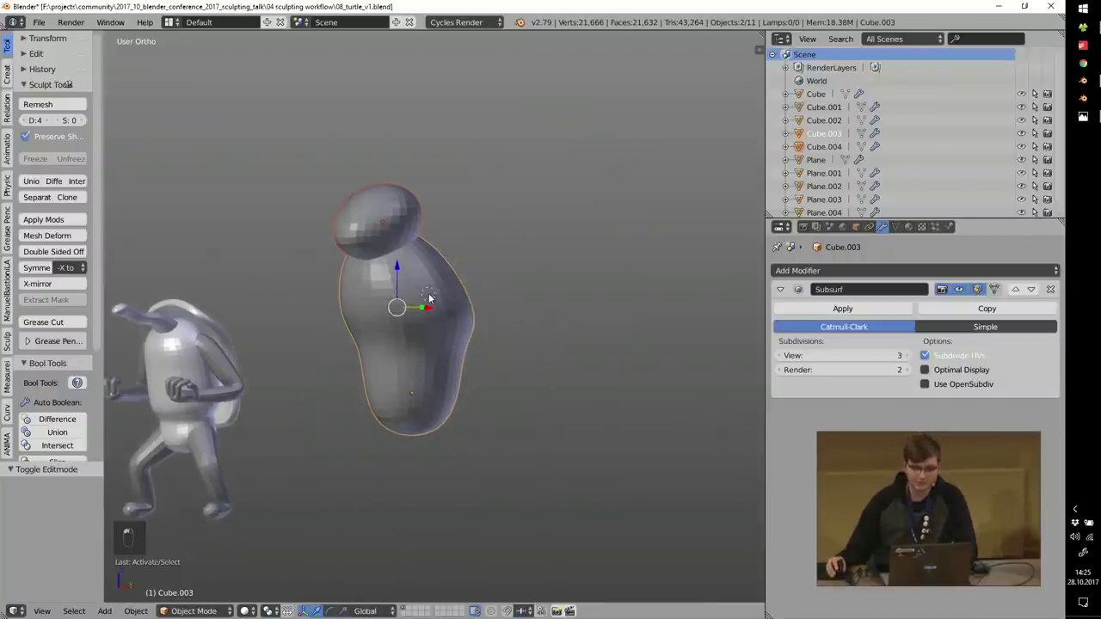
Step: Add a Bezier curve, enlarge it, and move it about 2.41 in X, 1.00 in Y and -0.42 in Z beside the body
key(shift+a)
mouse_move(419, 307)
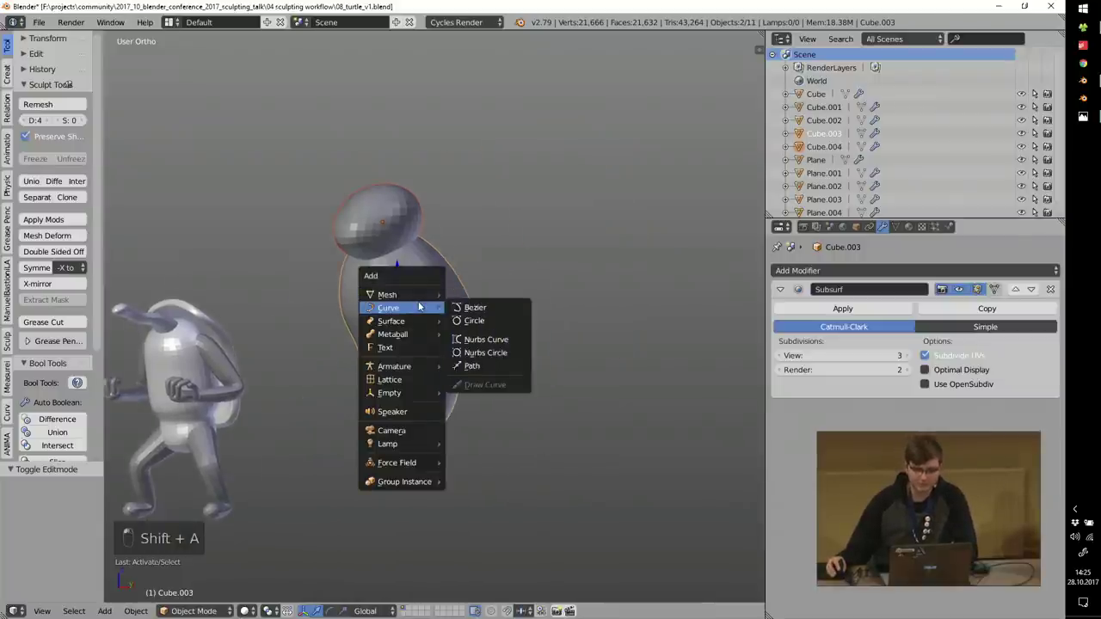
click(475, 308)
middle_drag(475, 305, 483, 325)
key(g)
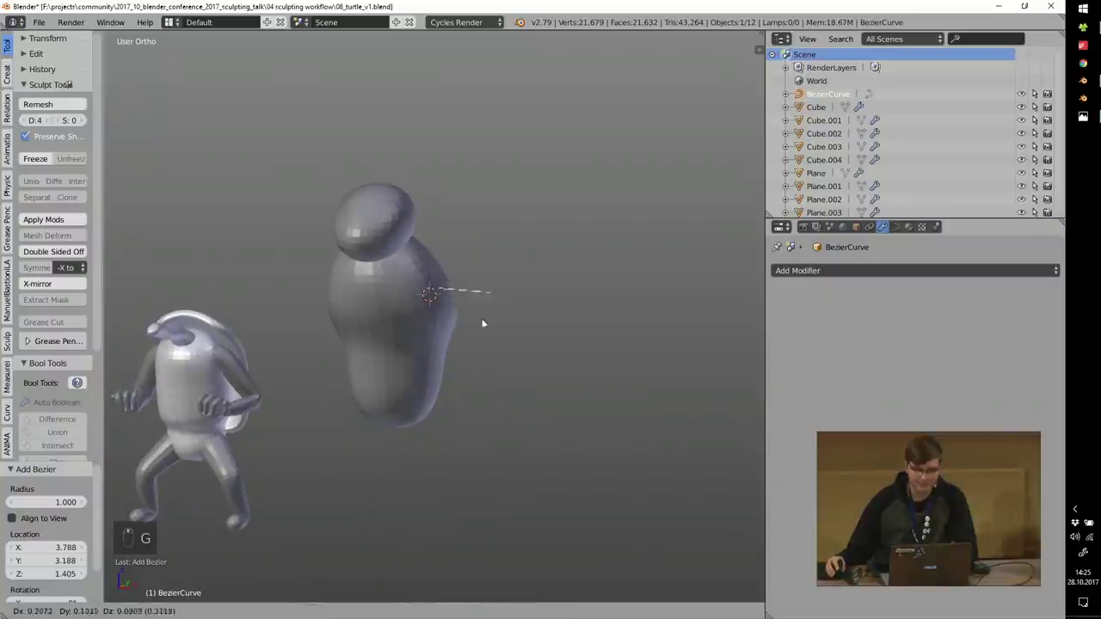
click(550, 353)
key(s)
click(590, 373)
key(g)
click(479, 315)
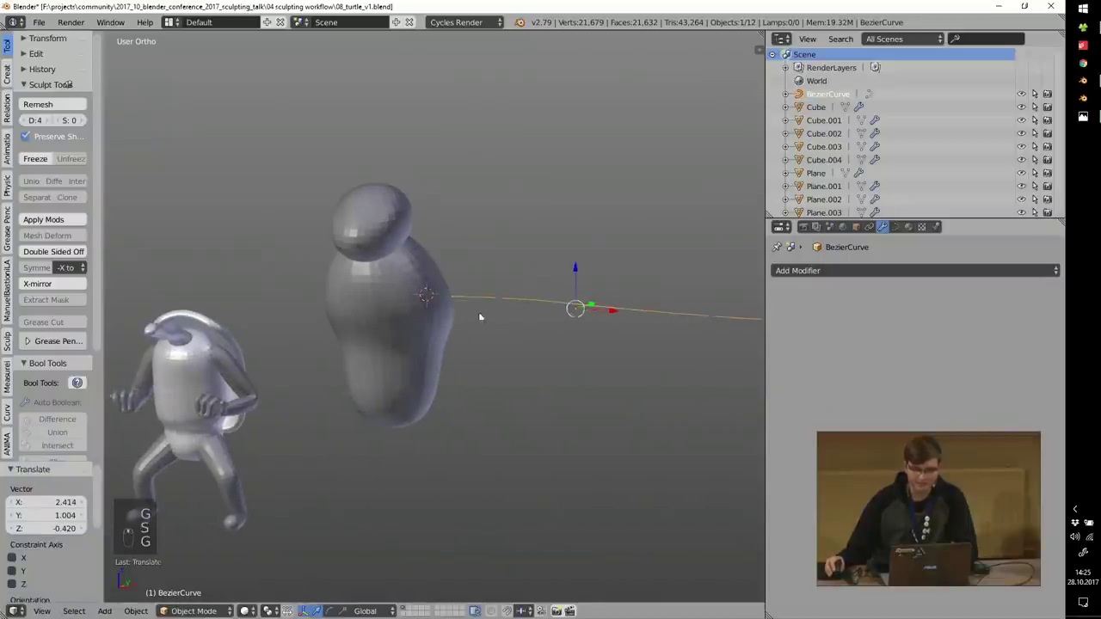
Step: Set the curve's fill mode to Full and increase its bevel depth to thicken it into an arm-like tube
middle_drag(479, 314, 382, 350)
click(895, 226)
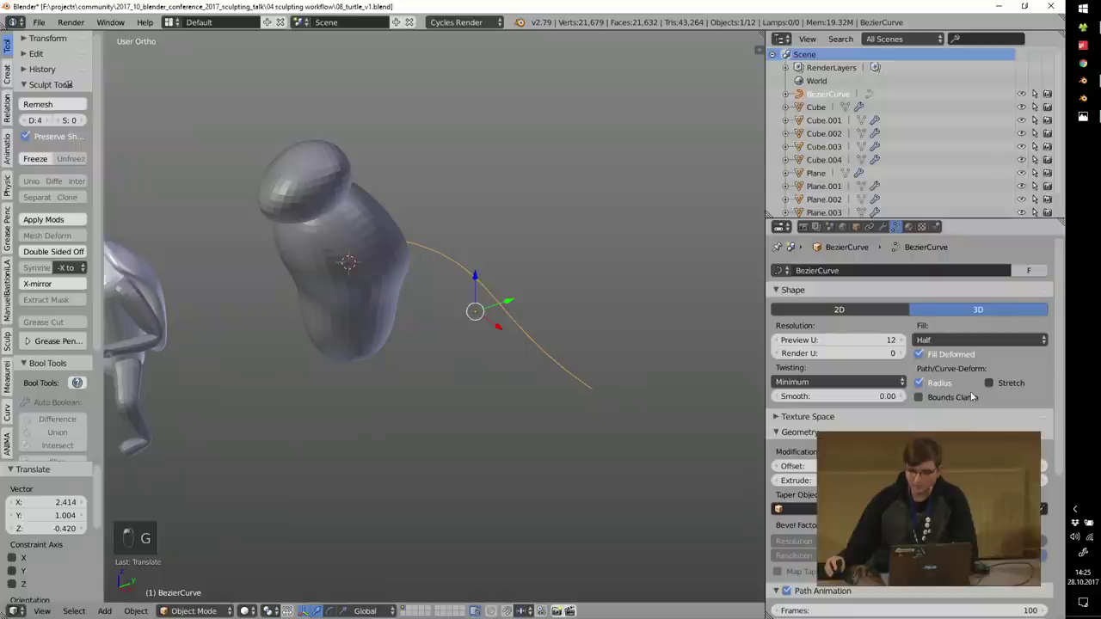
click(965, 341)
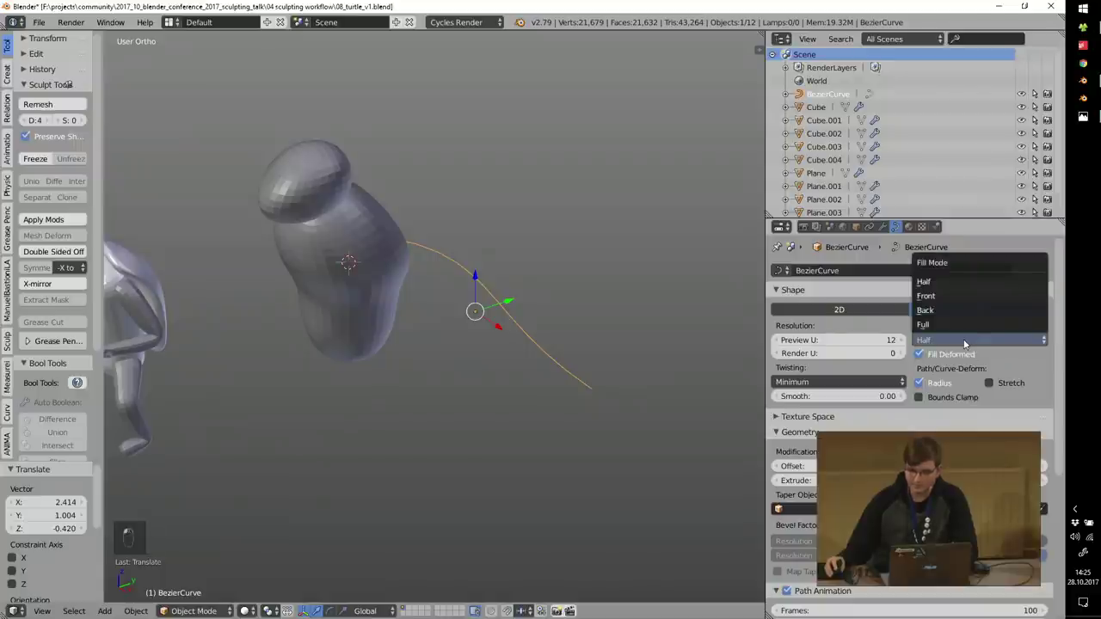
click(942, 324)
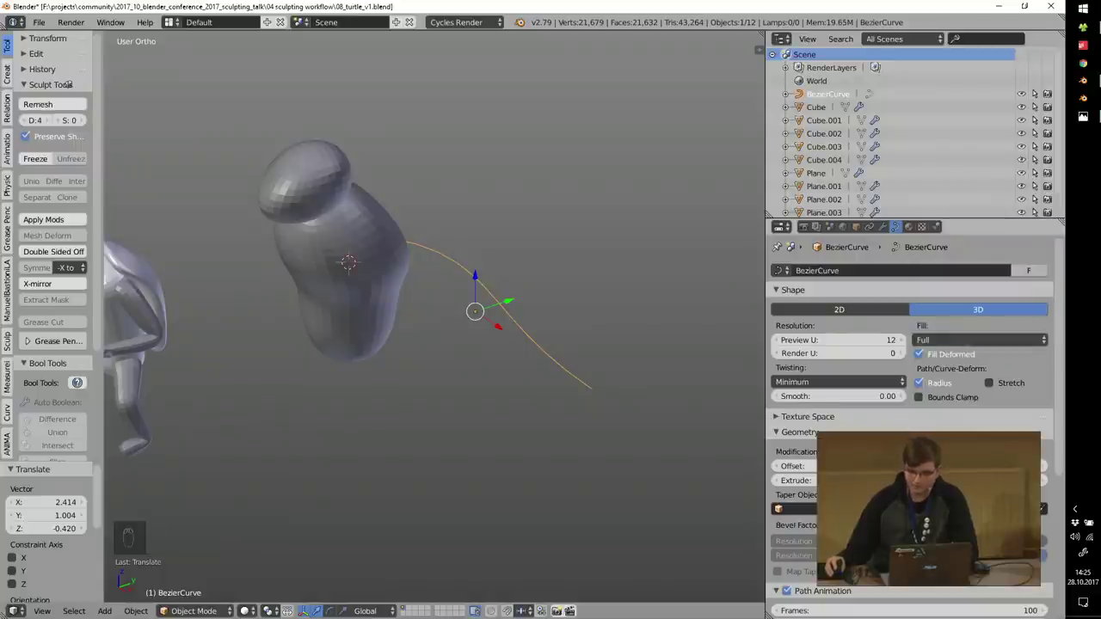
scroll(954, 439, down, 1)
drag(971, 443, 998, 457)
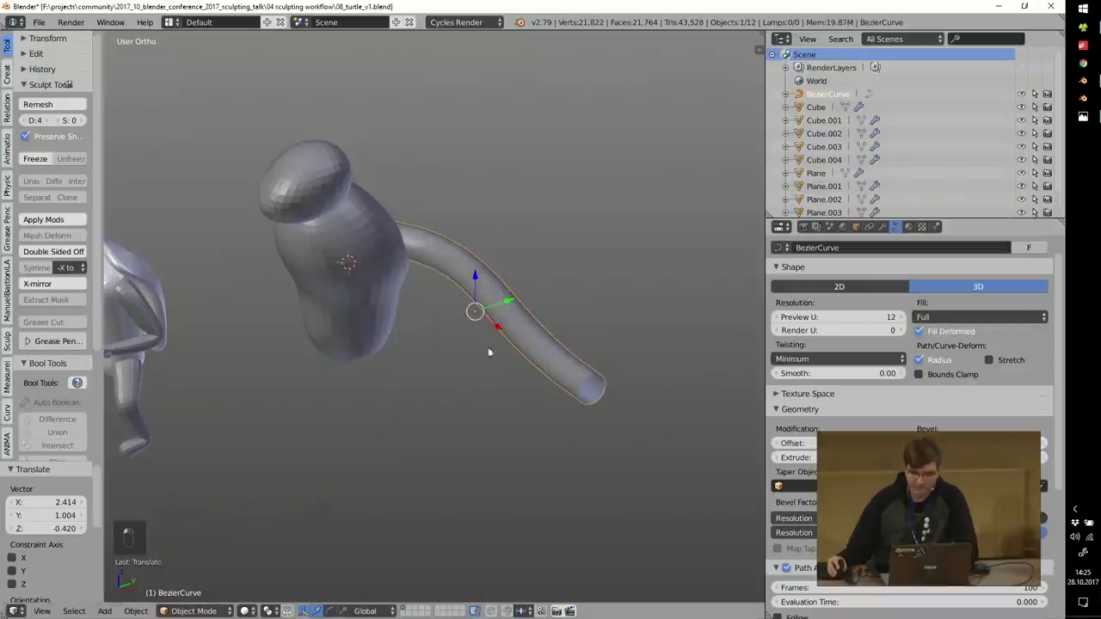
Step: Taper the tube by shrinking the radius of the curve's outer end point to 0 in Edit Mode
key(Tab)
key(alt+s)
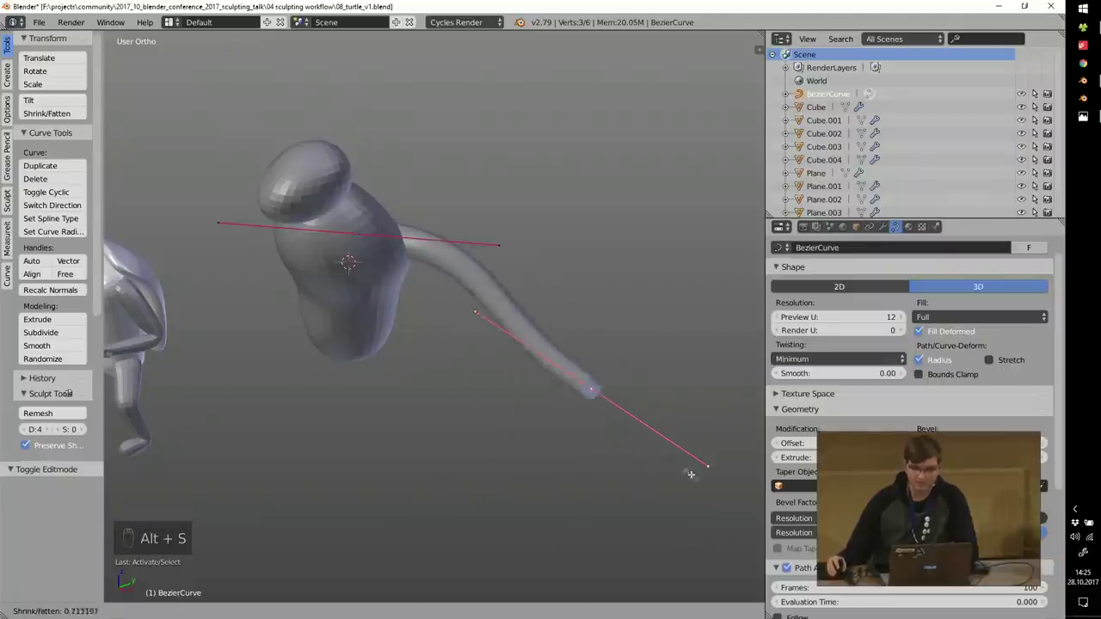
click(604, 438)
key(alt+s)
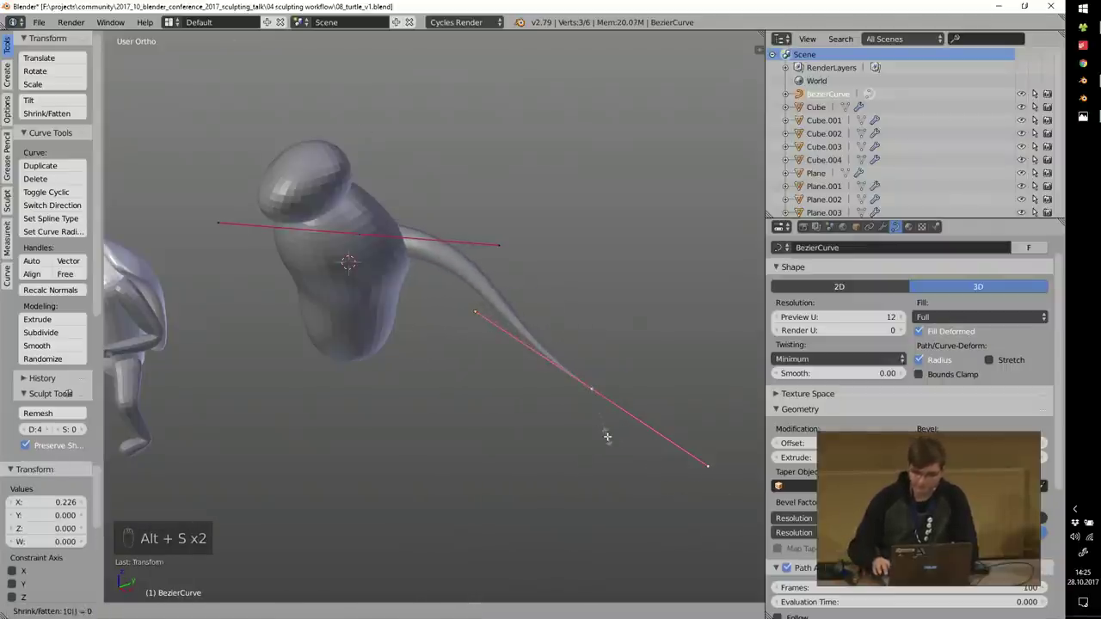
click(608, 437)
Step: Rotate, reposition, and scale the curve's inner control point to about 1.552 so the tube arches from the body, and return to Object Mode
right_click(358, 233)
middle_drag(437, 319, 452, 322)
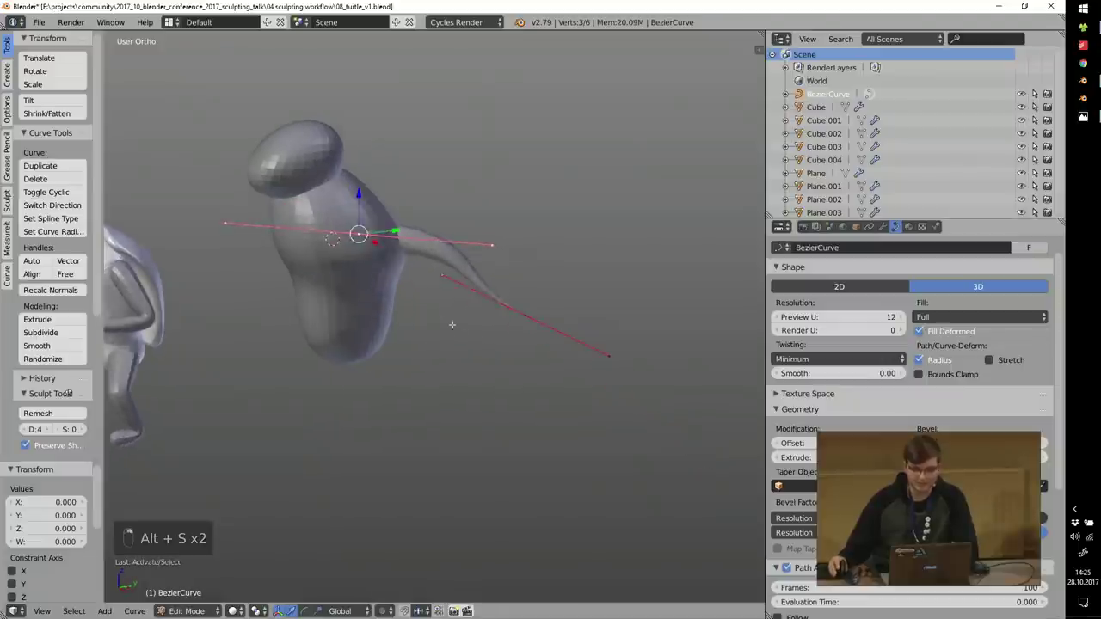
key(r)
click(474, 280)
key(g)
click(454, 295)
key(s)
click(529, 351)
key(g)
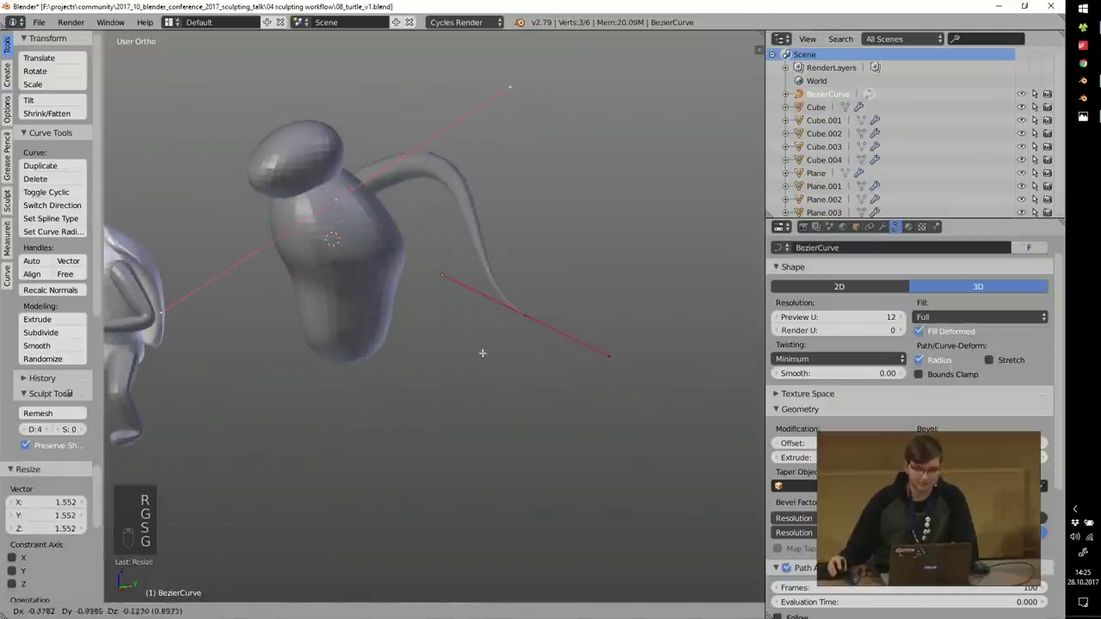
click(480, 354)
middle_drag(462, 267, 589, 272)
key(Tab)
Step: Convert the curve to a mesh and check its vertices in Edit Mode
key(alt+c)
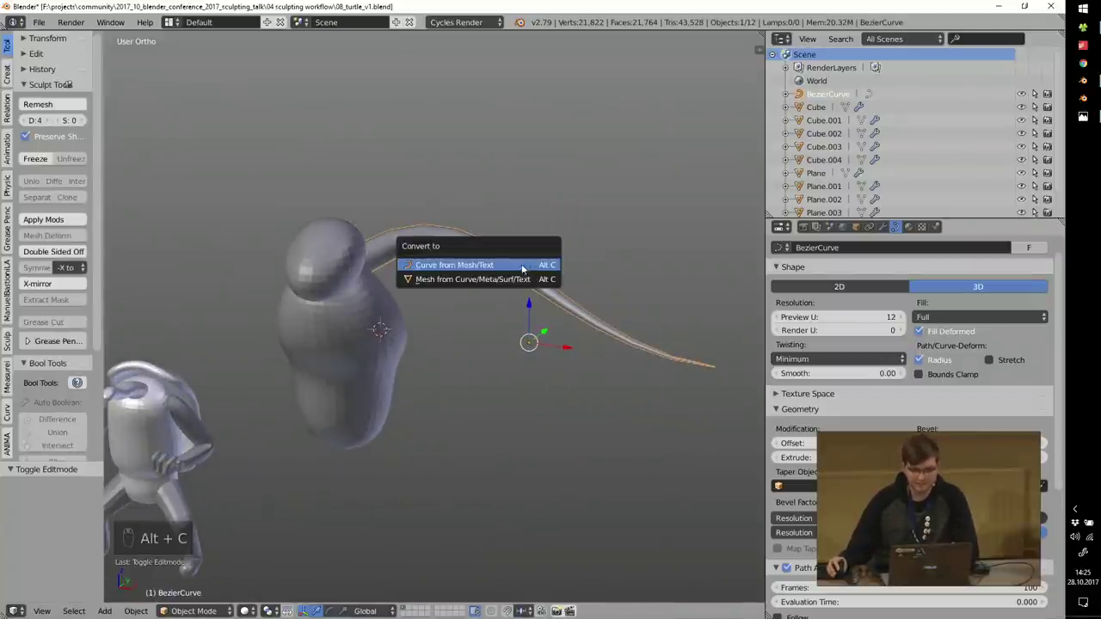
click(433, 283)
middle_drag(433, 284, 393, 226)
key(Tab)
scroll(504, 244, up, 3)
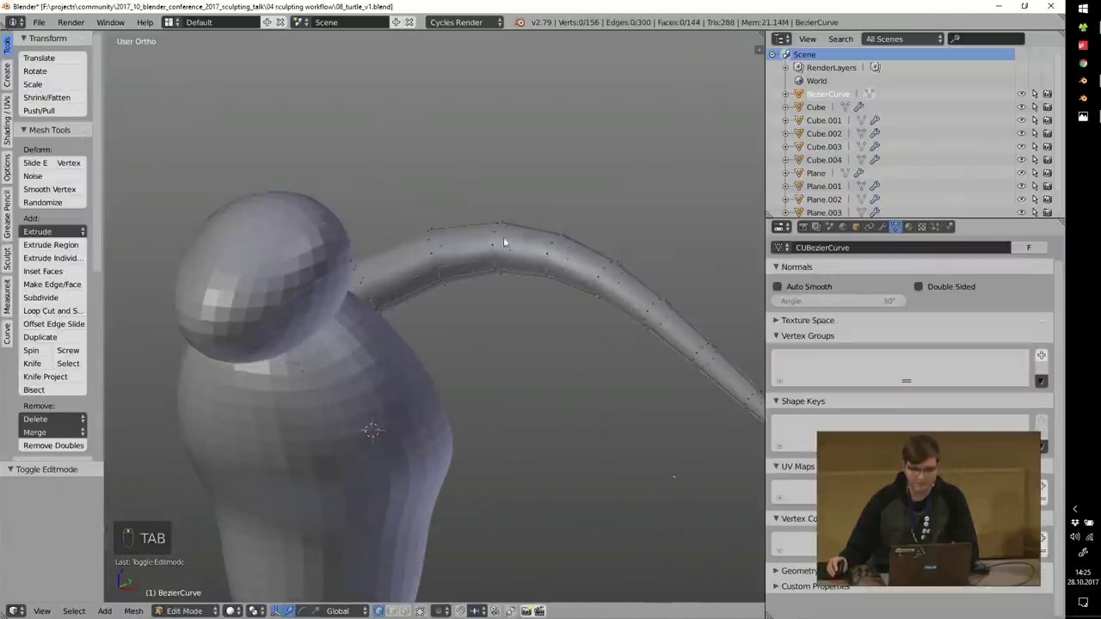
key(Tab)
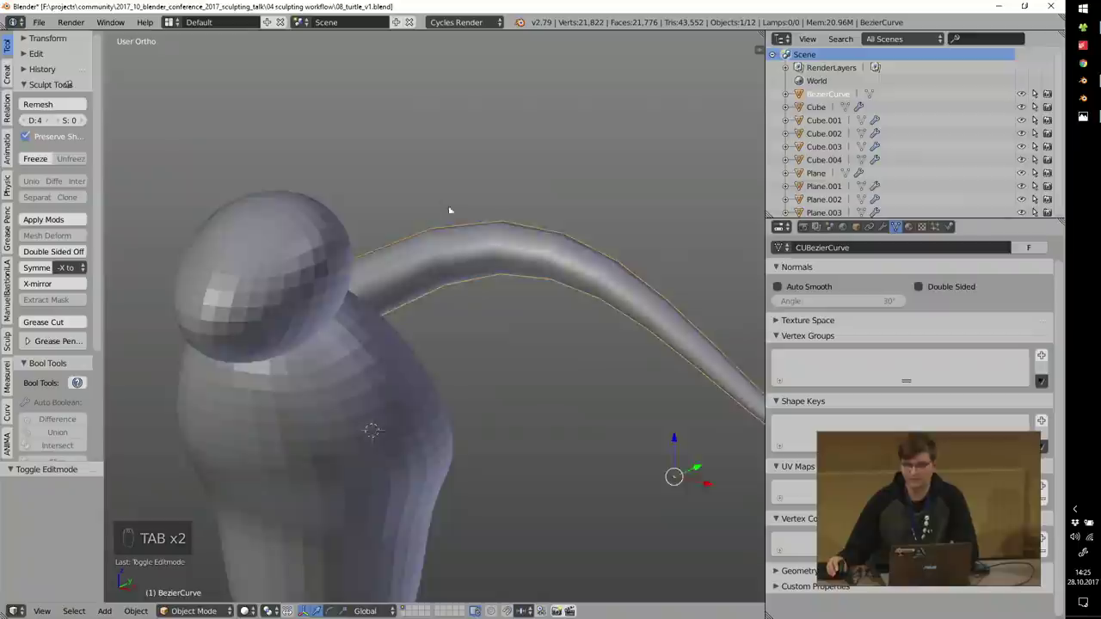
Step: Select the turtle's arms object and move its shoulder vertex slightly in Edit Mode
scroll(450, 210, down, 5)
shift+middle_drag(430, 278, 531, 217)
scroll(229, 280, up, 4)
shift+middle_drag(429, 329, 499, 283)
scroll(537, 292, up, 2)
right_click(536, 289)
middle_drag(559, 311, 701, 337)
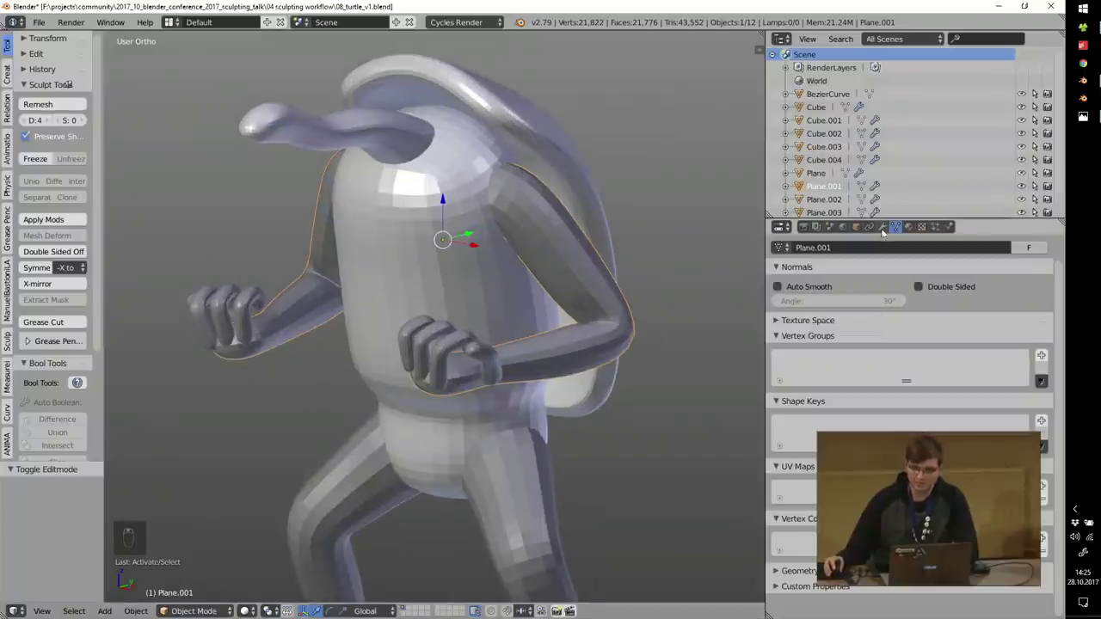
key(Tab)
middle_drag(497, 265, 466, 301)
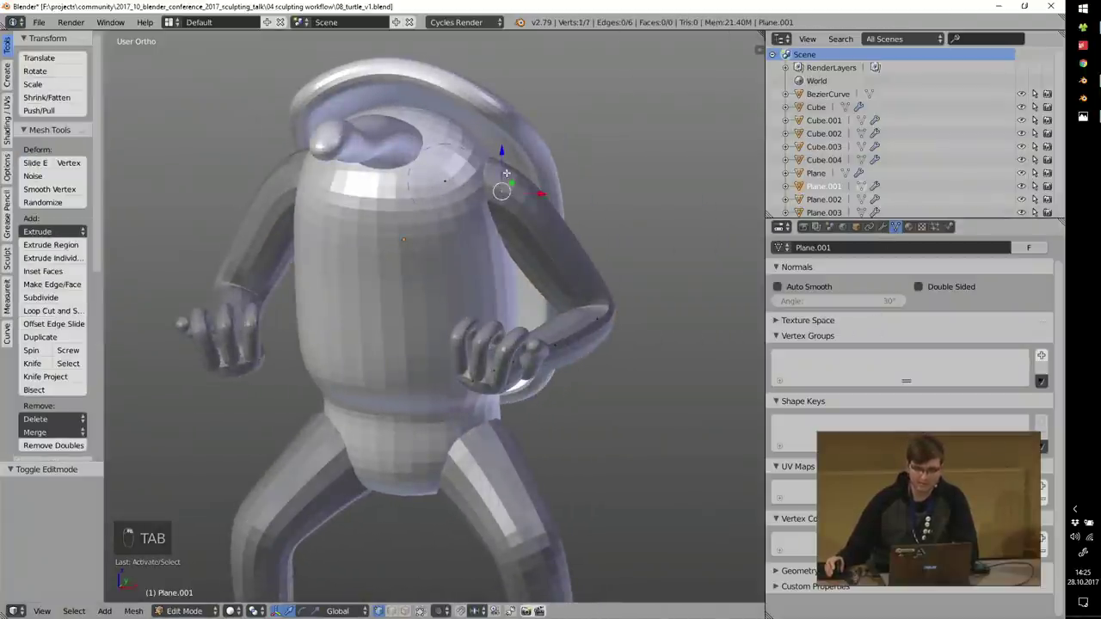
key(g)
click(510, 180)
Step: Try moving all of the arm's vertices together, cancel the move, and return to Object Mode
key(a)
key(a)
key(a)
key(g)
right_click(683, 315)
key(Tab)
Step: Collapse the arm's modifiers and turn off viewport display for Mirror, Skin and Subsurf
click(885, 229)
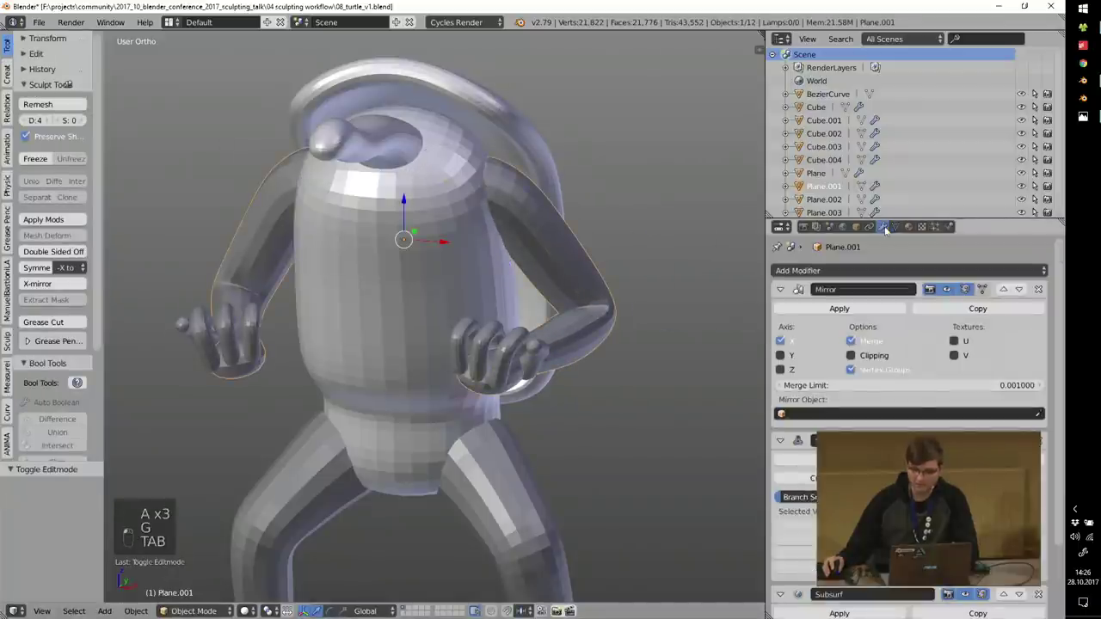
drag(780, 290, 780, 334)
click(960, 291)
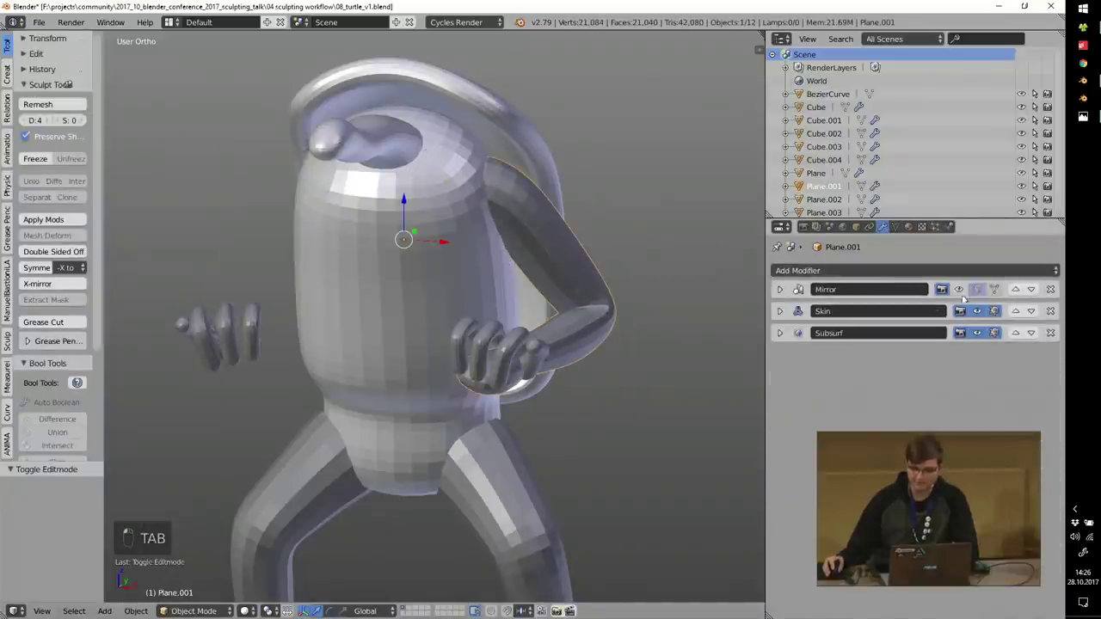
click(976, 312)
click(976, 334)
Step: Select the elbow vertex of the bare arm skeleton in Edit Mode and try moving it
middle_drag(533, 289, 430, 294)
key(Tab)
middle_drag(616, 291, 613, 318)
right_click(609, 320)
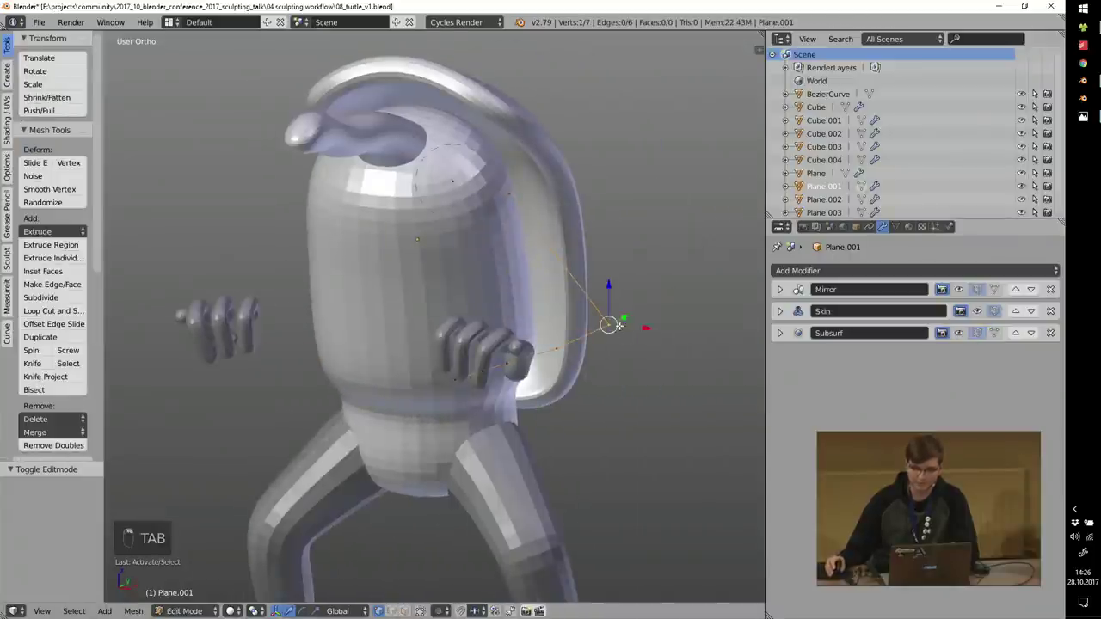
key(g)
right_click(637, 316)
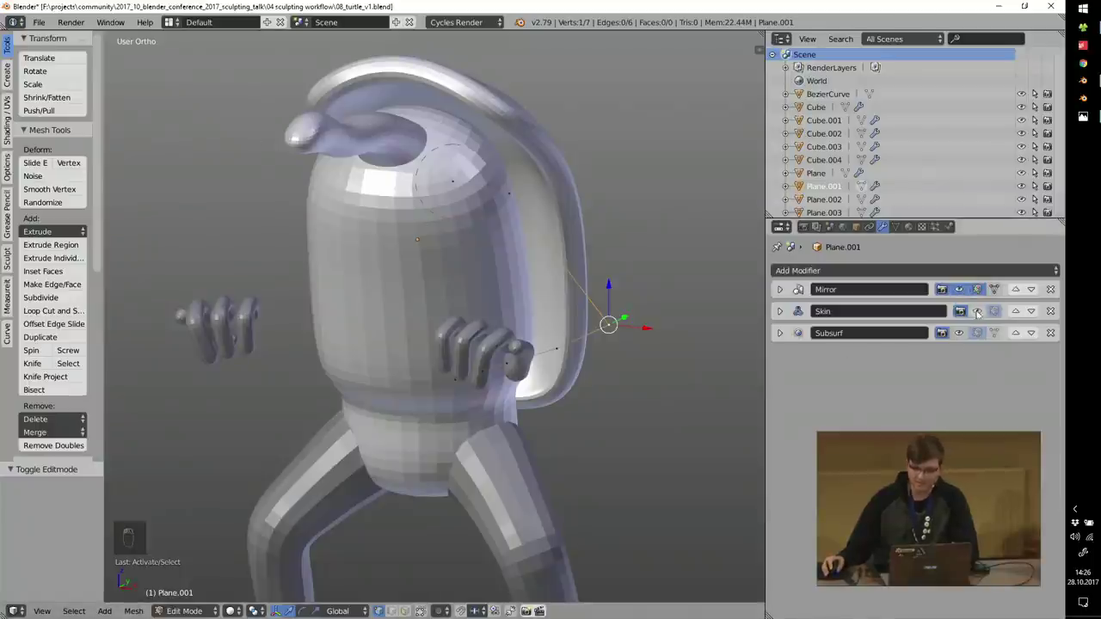
Step: Turn viewport display back on for the arm's Mirror, Skin and Subsurf modifiers and return to Object Mode
click(977, 312)
click(976, 333)
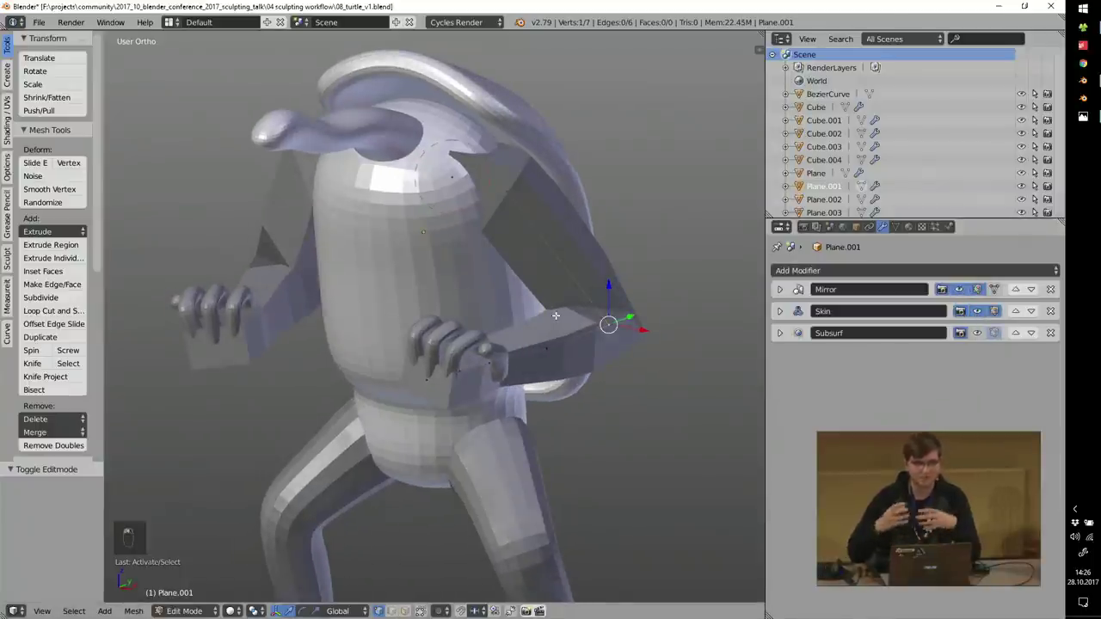
click(976, 333)
middle_drag(551, 275, 448, 266)
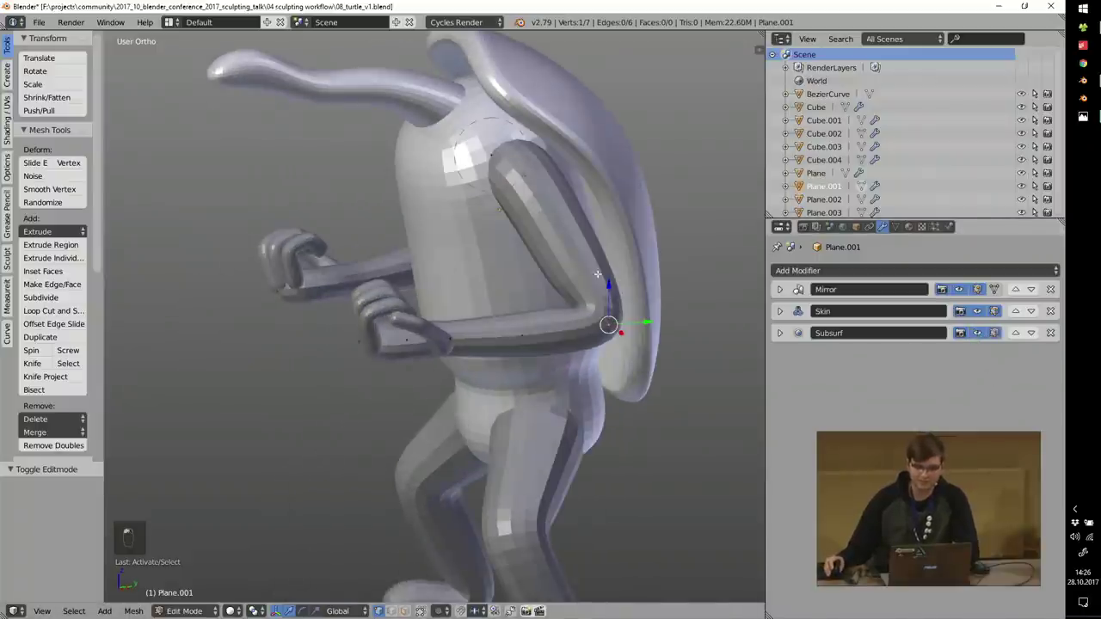
scroll(594, 276, up, 1)
key(Tab)
Step: Select one of the turtle's finger objects and inspect its structure in Edit Mode
scroll(398, 286, down, 2)
scroll(446, 313, up, 5)
middle_drag(418, 300, 564, 296)
right_click(437, 308)
key(Tab)
key(Tab)
Step: Show the whole turtle from the front and select its arms object
scroll(397, 289, down, 3)
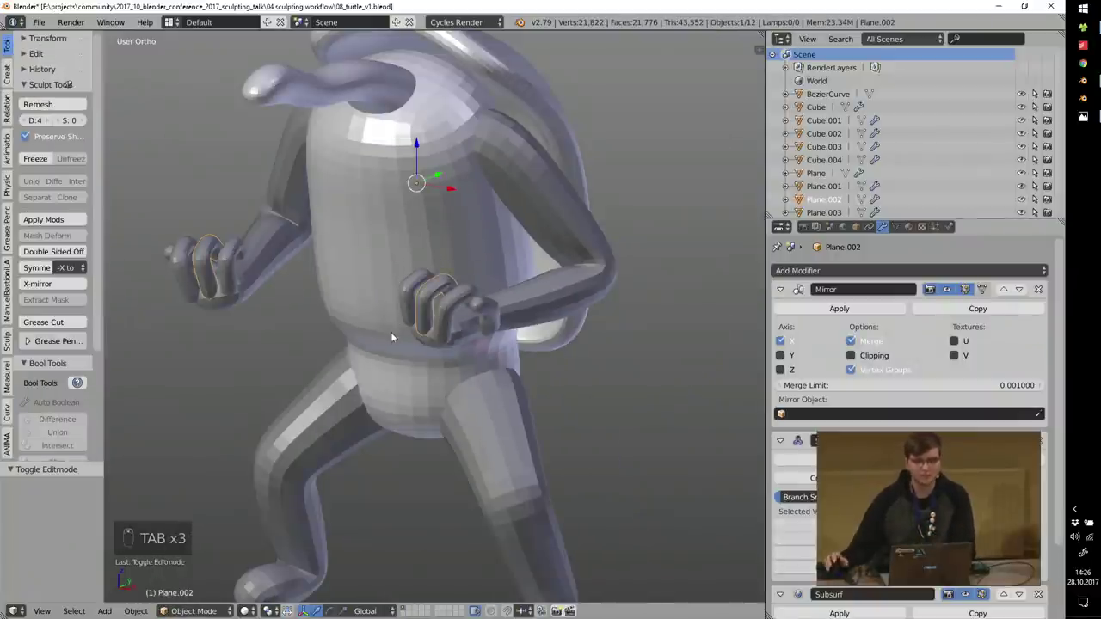
scroll(539, 232, down, 4)
mouse_move(539, 204)
middle_down()
mouse_move(512, 214)
mouse_move(553, 202)
middle_up()
right_click(511, 204)
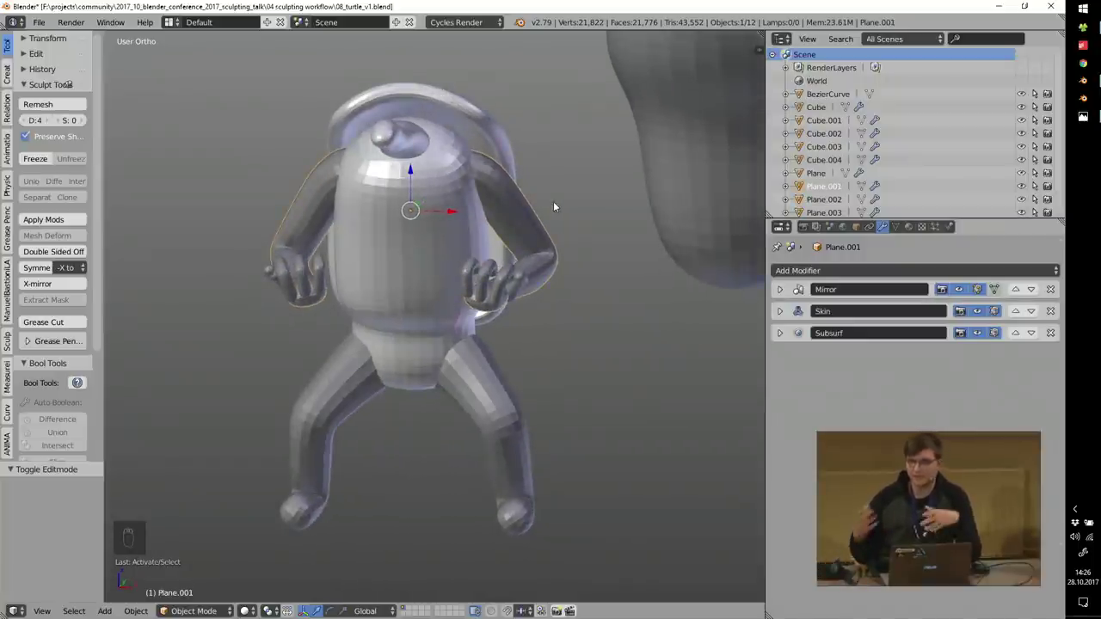
Step: Duplicate the turtle's arms object and place the copy above the turtle's head
scroll(552, 201, up, 2)
key(shift+d)
click(555, 109)
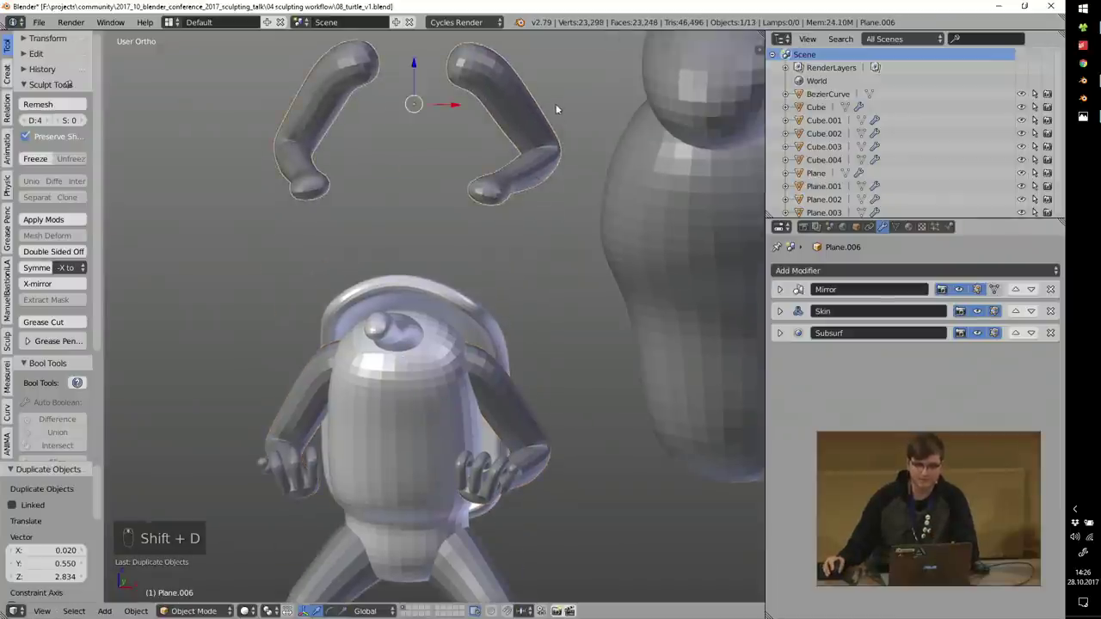
shift+middle_drag(555, 109, 482, 210)
Step: In Edit Mode, extrude two new branches from the duplicated arm's Skin skeleton near the shoulder and inspect the resulting shape
key(Tab)
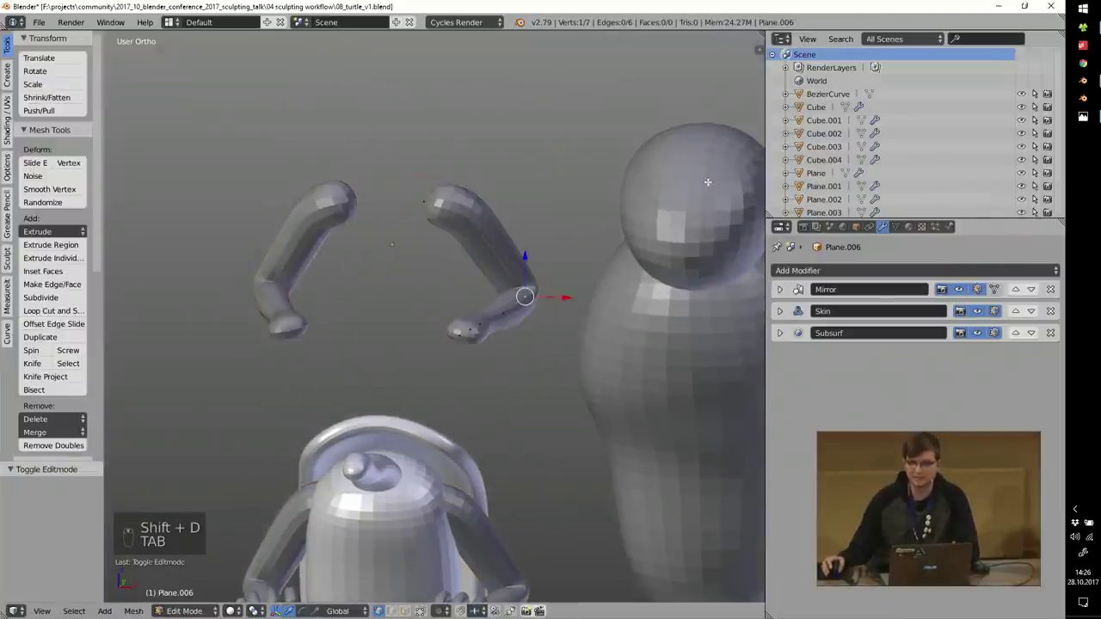
scroll(479, 208, up, 3)
right_click(473, 207)
drag(486, 191, 485, 203)
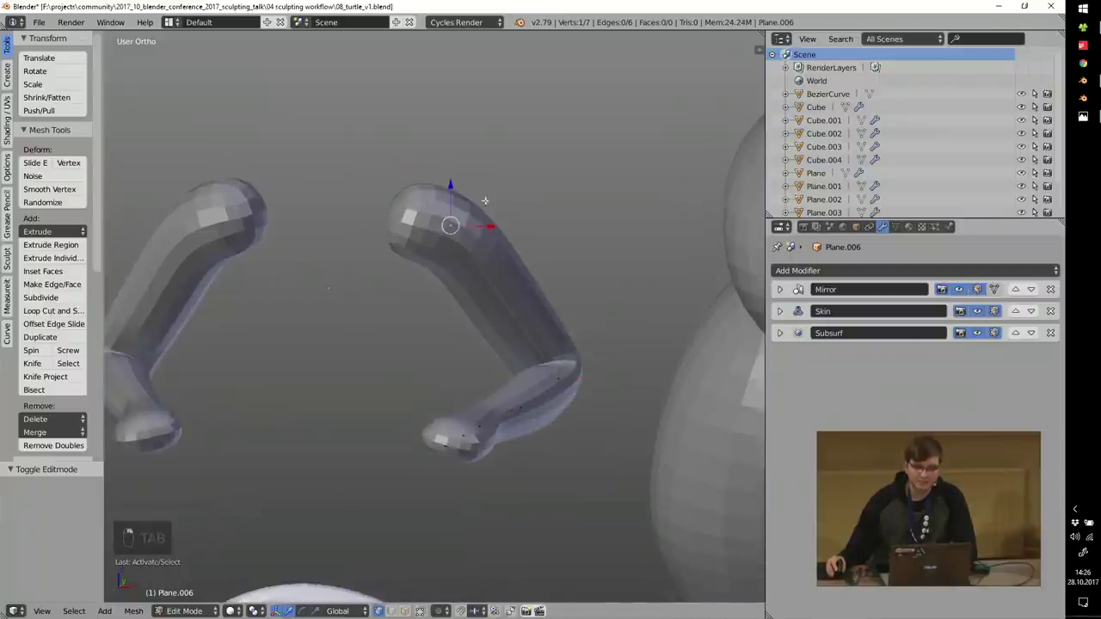
shift+middle_drag(484, 203, 439, 237)
scroll(439, 237, up, 3)
key(e)
click(625, 117)
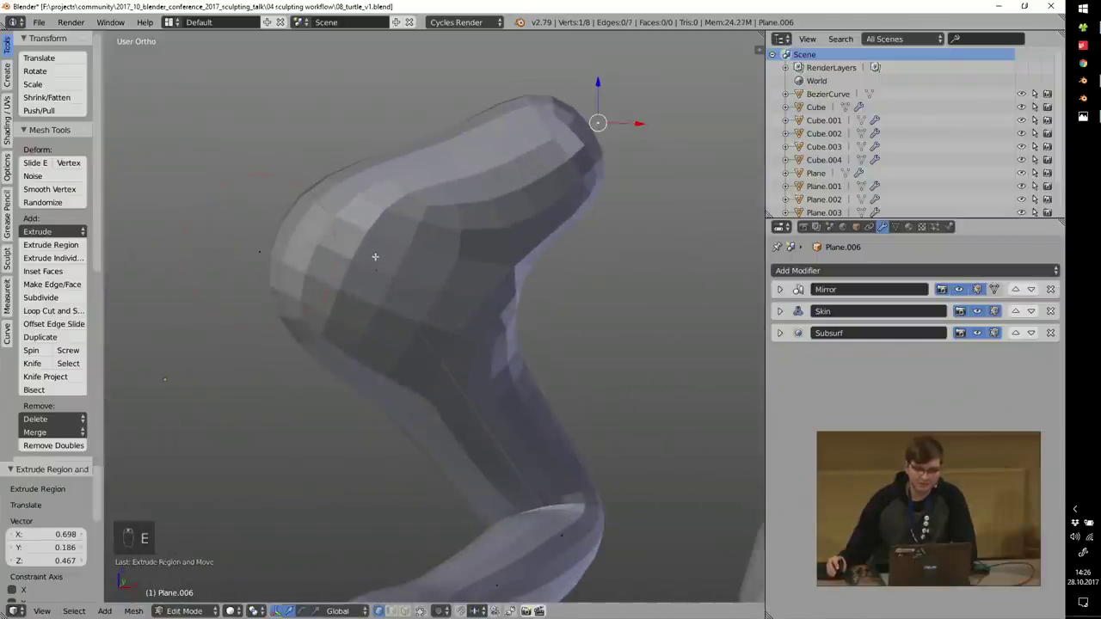
key(e)
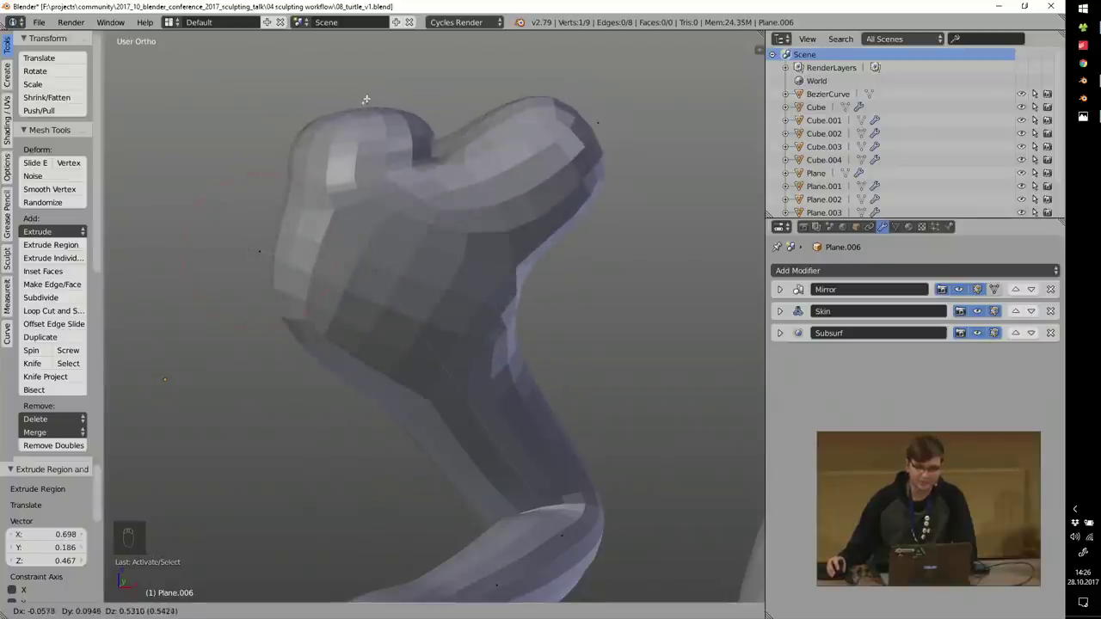
click(330, 129)
middle_drag(268, 218, 287, 249)
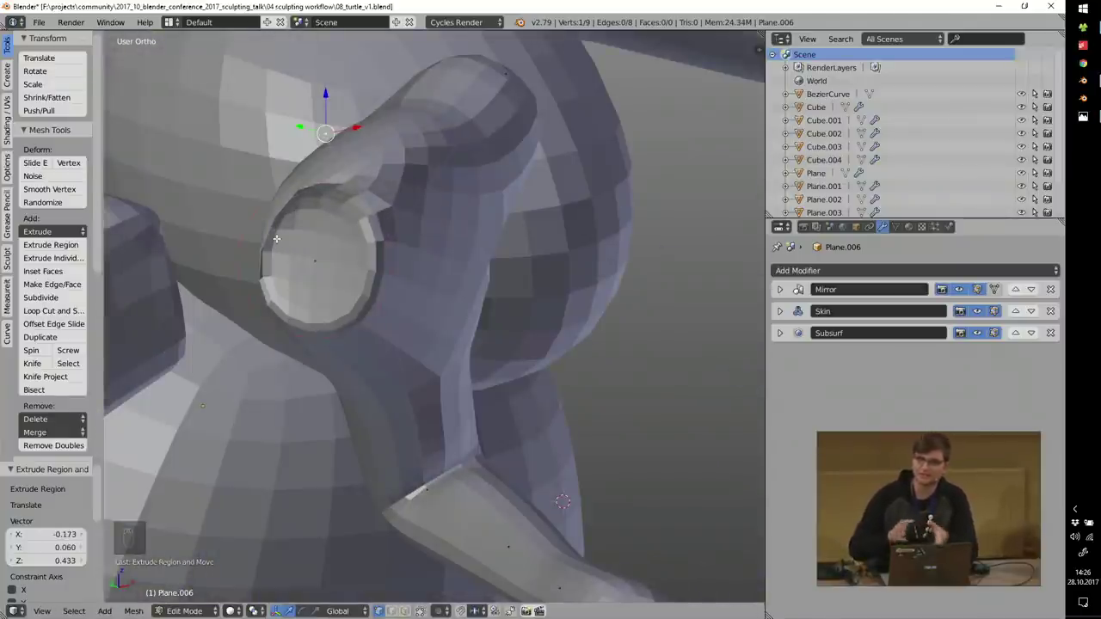
middle_drag(276, 239, 347, 226)
Step: Undo the extruded shoulder branches on the duplicated arms and return to Object Mode
key(ctrl+z)
key(ctrl+z)
key(ctrl+z)
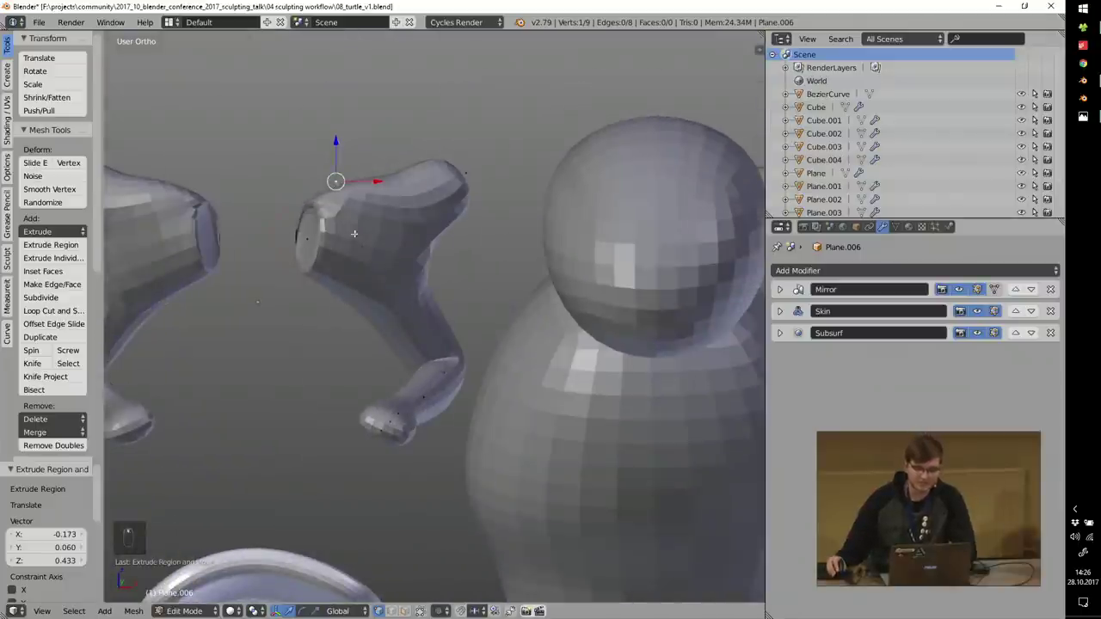
key(ctrl+z)
key(ctrl+z)
key(Tab)
scroll(351, 225, down, 4)
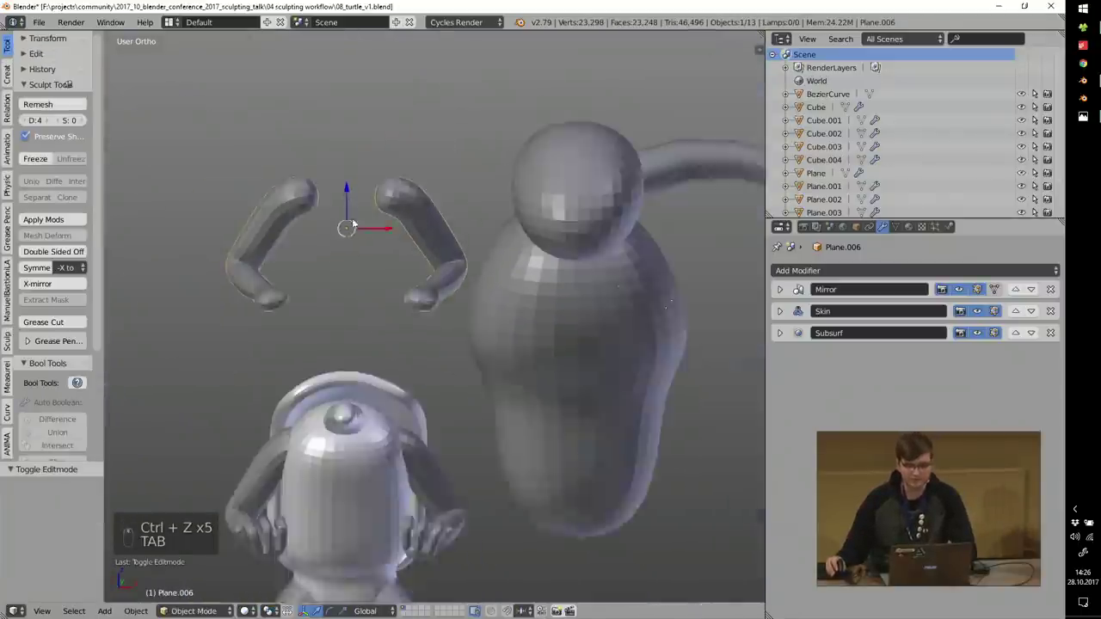
shift+middle_drag(359, 259, 408, 194)
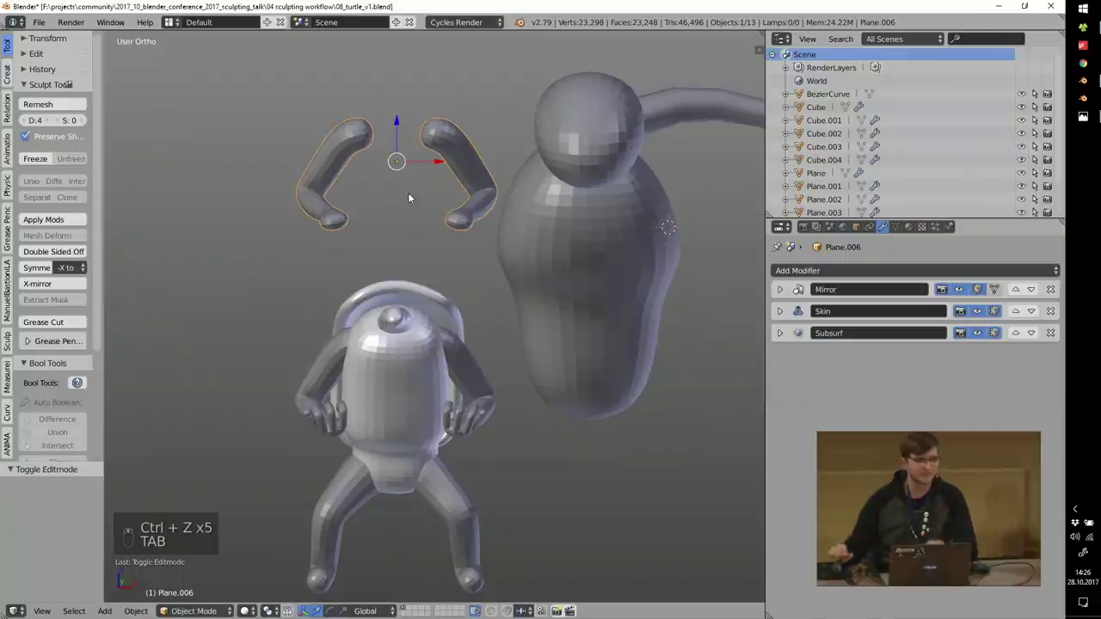
Step: Delete the duplicated arms object above the turtle
middle_drag(421, 245, 372, 264)
key(x)
click(371, 260)
shift+middle_drag(422, 406, 476, 295)
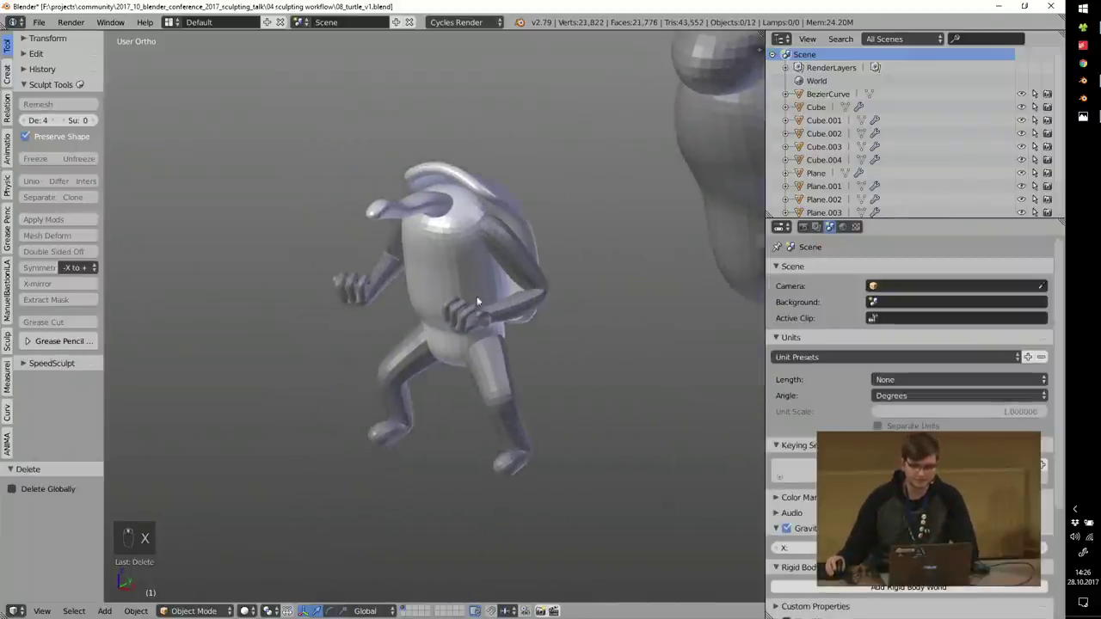
Step: Select the turtle's arms object and duplicate it in place
scroll(476, 296, up, 3)
right_click(537, 209)
scroll(477, 329, up, 3)
scroll(517, 291, down, 4)
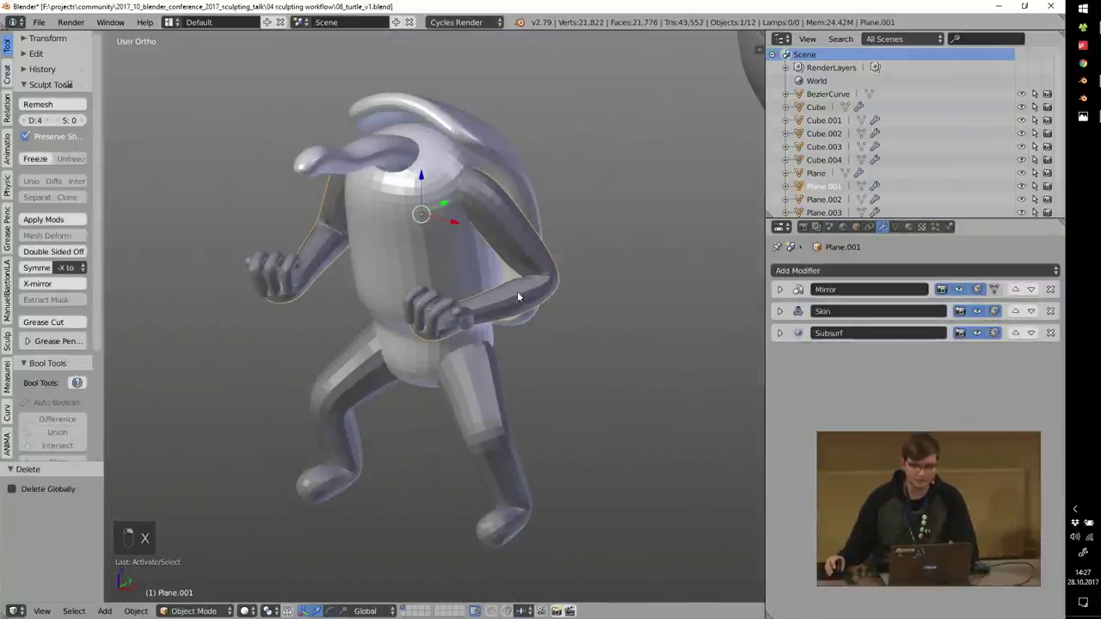
key(shift+d)
right_click(516, 259)
Step: Select all vertices of the duplicated arms in Edit Mode and move them down in front of the legs
key(Tab)
key(a)
key(a)
key(a)
key(a)
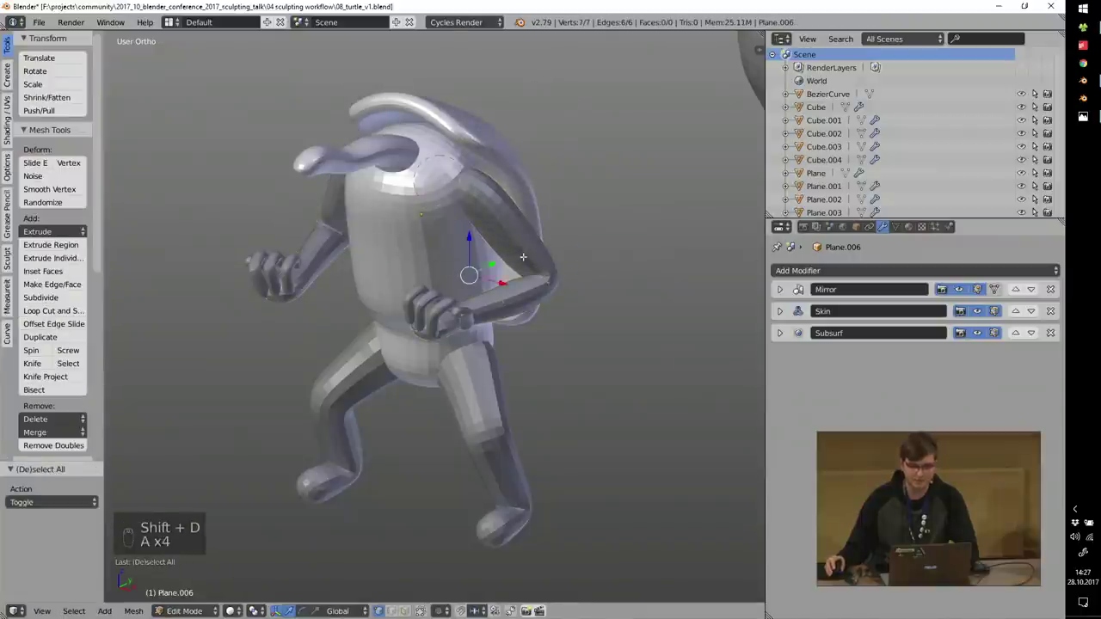
key(g)
click(517, 373)
Step: Return to Object Mode and delete the second duplicate of the arms
key(Tab)
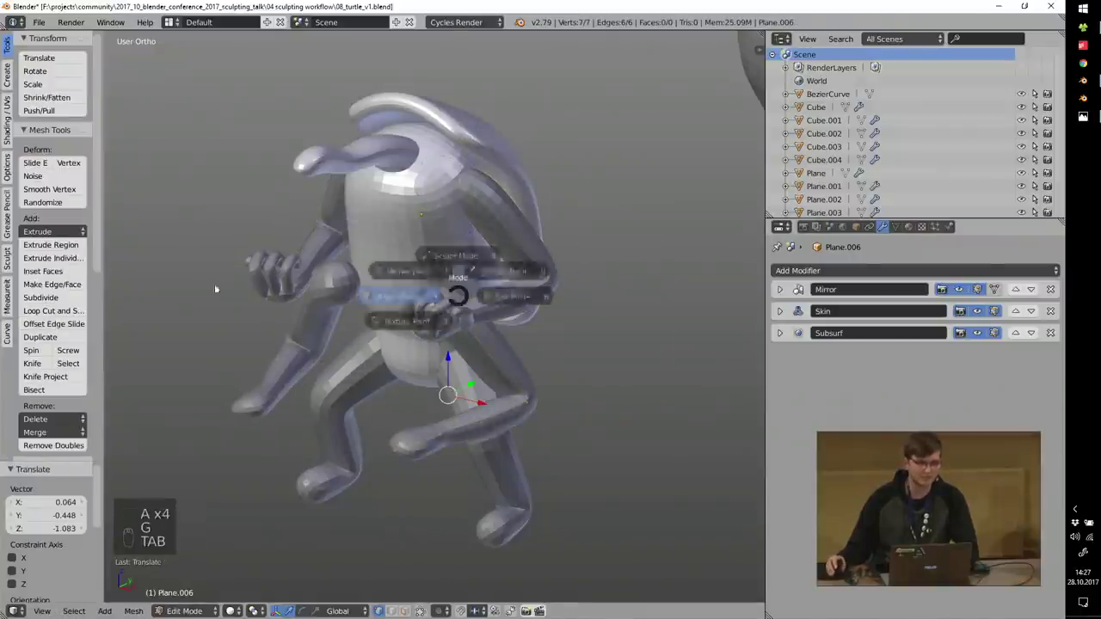
key(x)
click(327, 307)
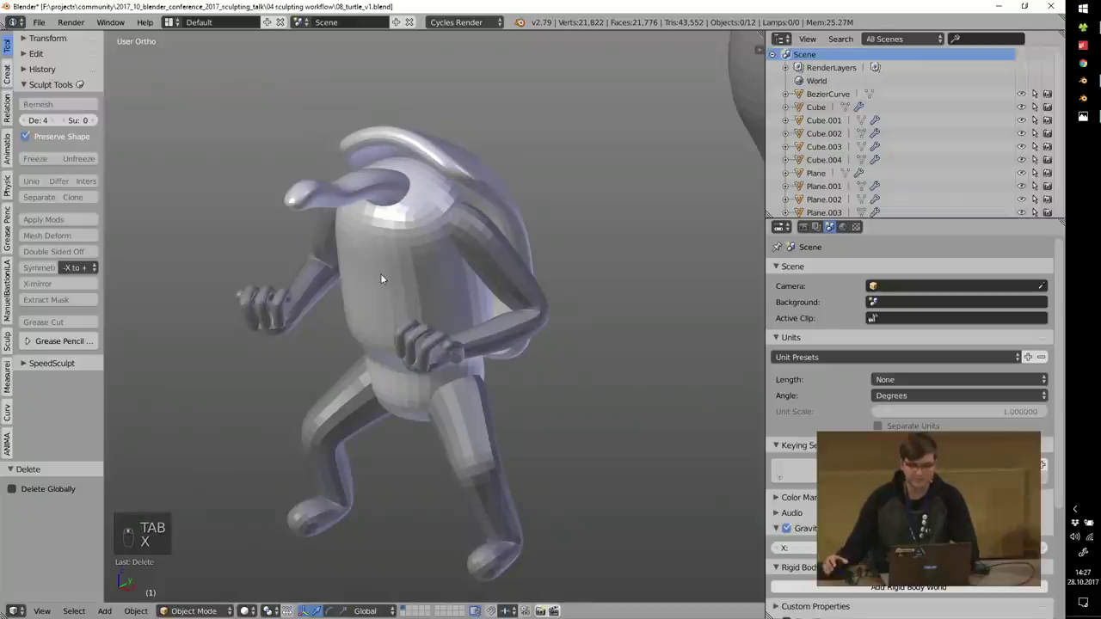
mouse_move(396, 261)
middle_down()
mouse_move(430, 241)
mouse_move(403, 243)
middle_up()
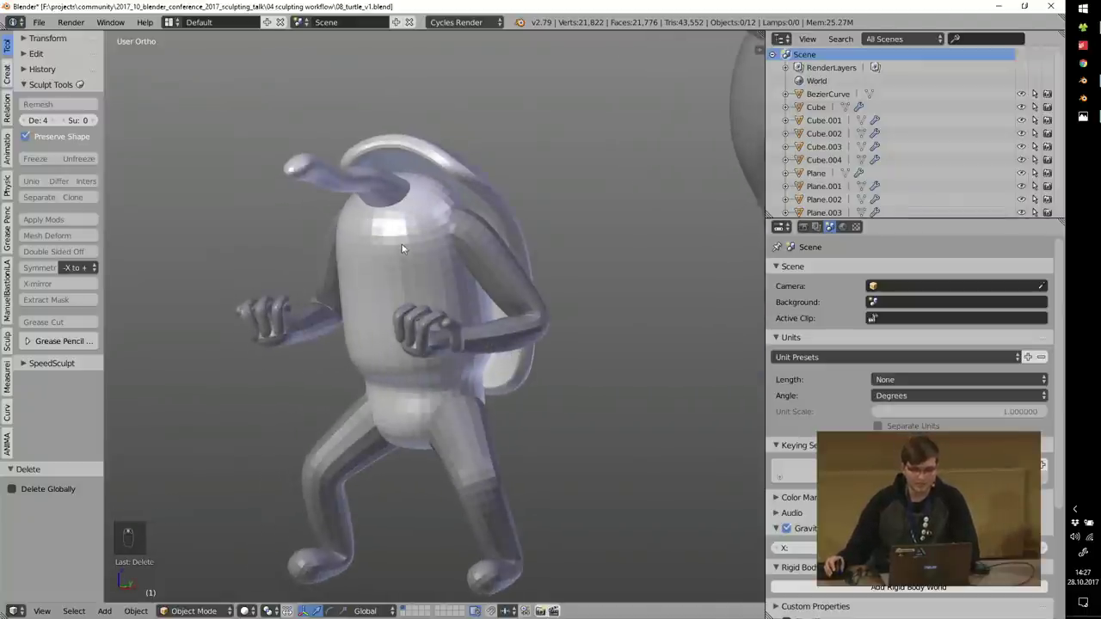
Step: Delete the three leftover demo objects beside the turtle, including the curved tube, leaving only the turtle's parts
scroll(430, 244, down, 5)
right_click(593, 185)
key(x)
click(594, 185)
right_click(659, 137)
key(x)
click(659, 139)
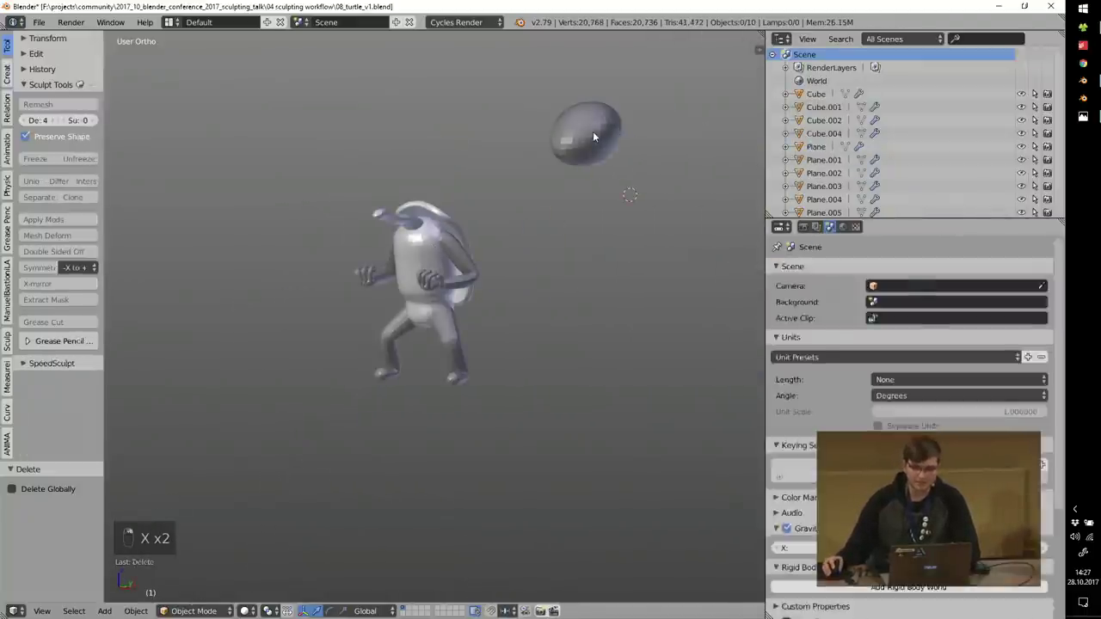
right_click(592, 134)
key(x)
scroll(440, 246, up, 5)
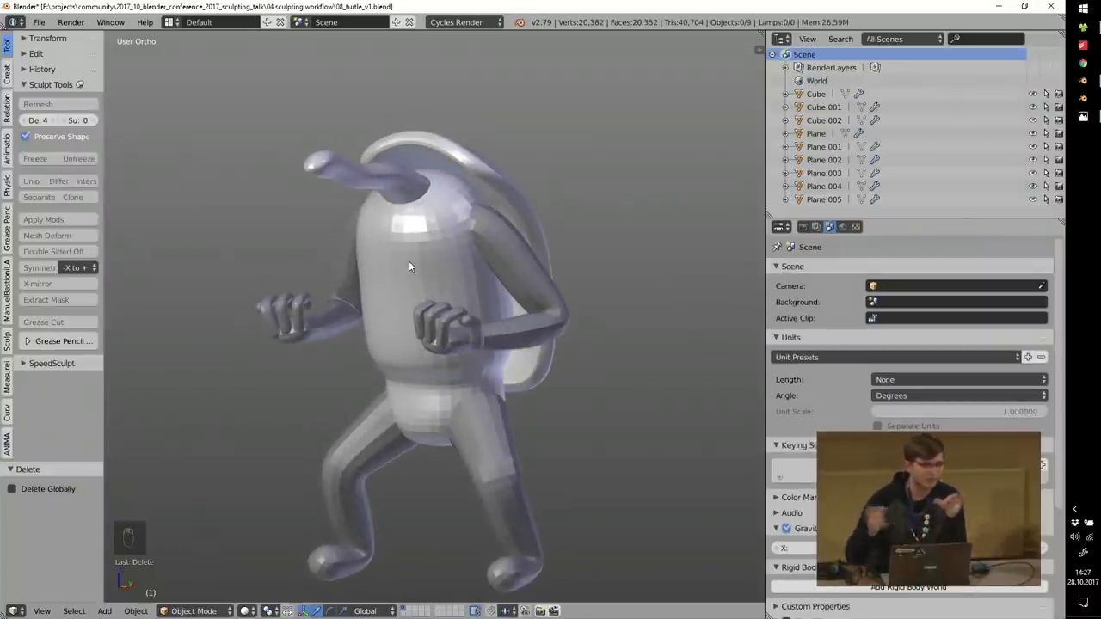
Step: Examine the turtle's hands up close and check how the separate arms object meets the torso at the shoulders
scroll(485, 421, up, 4)
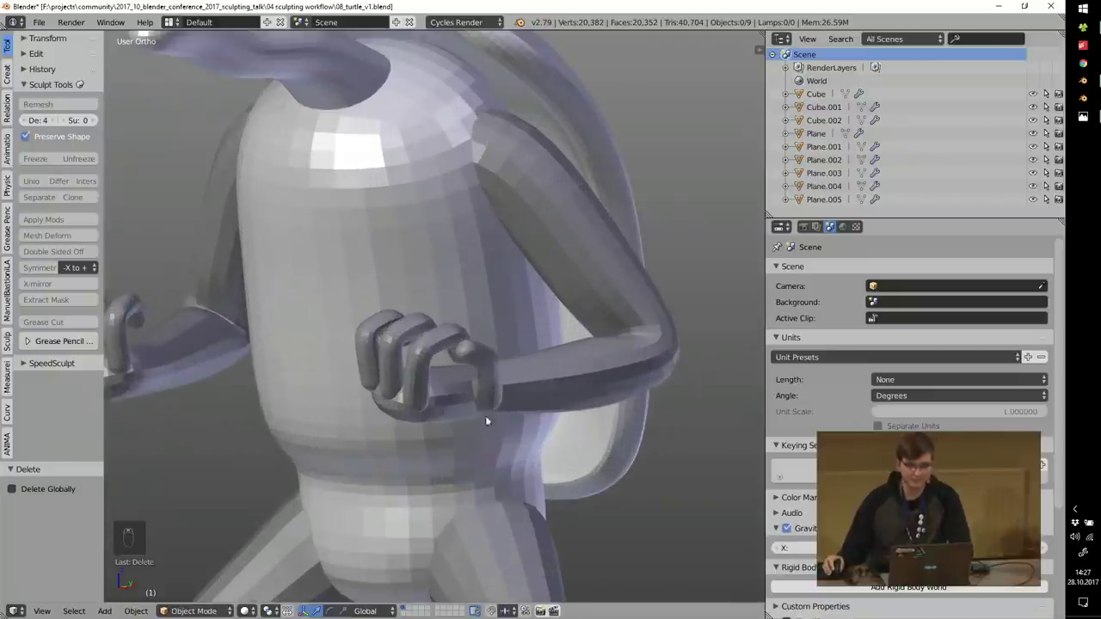
shift+middle_drag(473, 193, 510, 245)
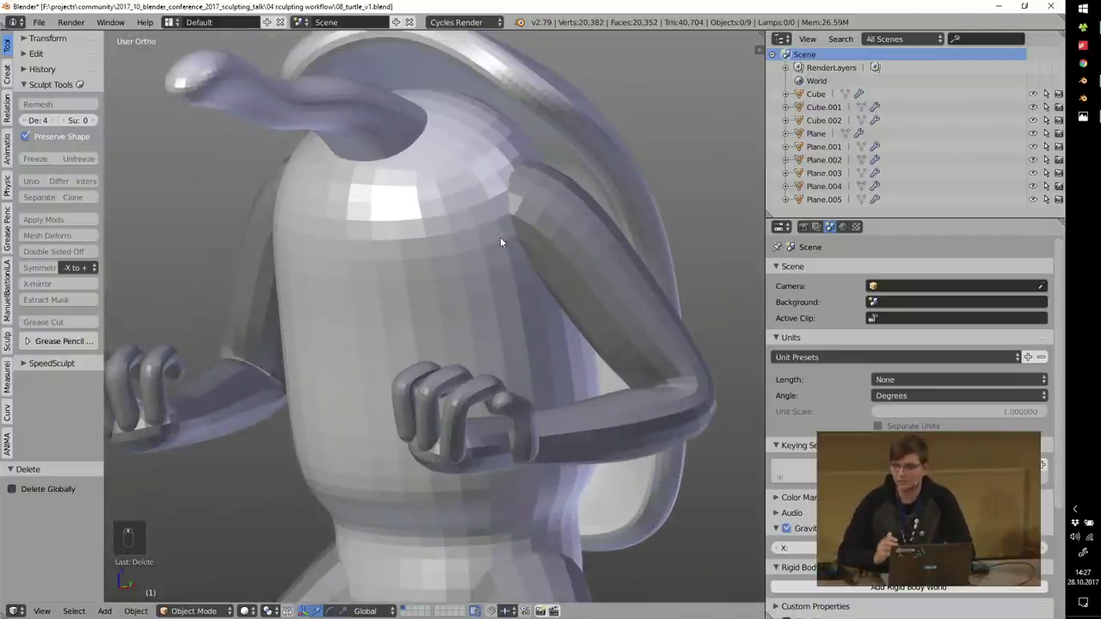
scroll(474, 447, up, 5)
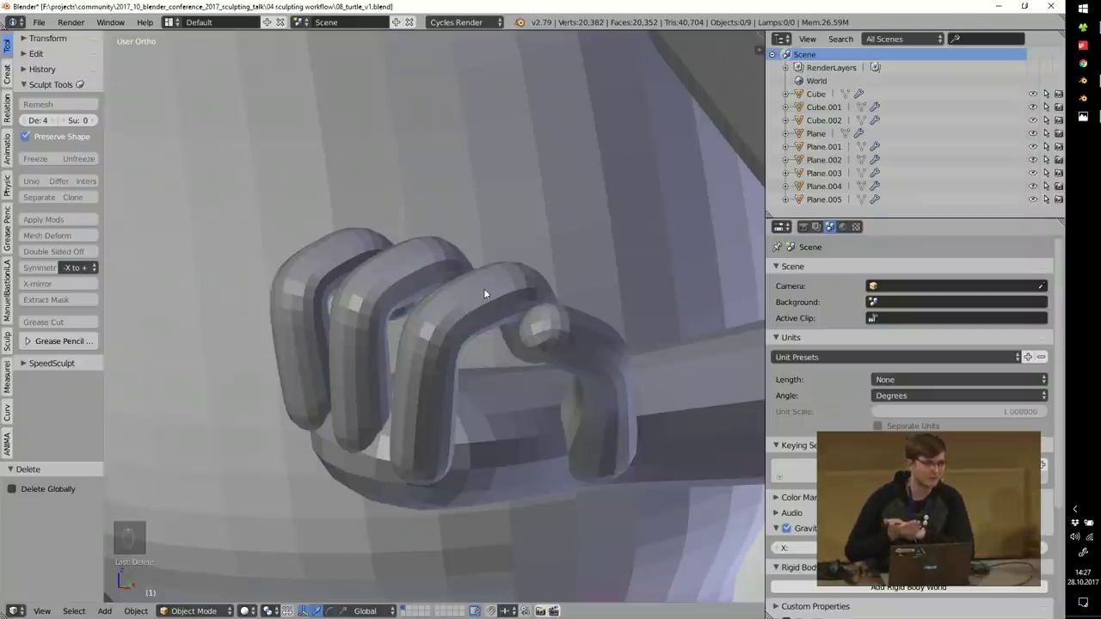
scroll(490, 289, down, 8)
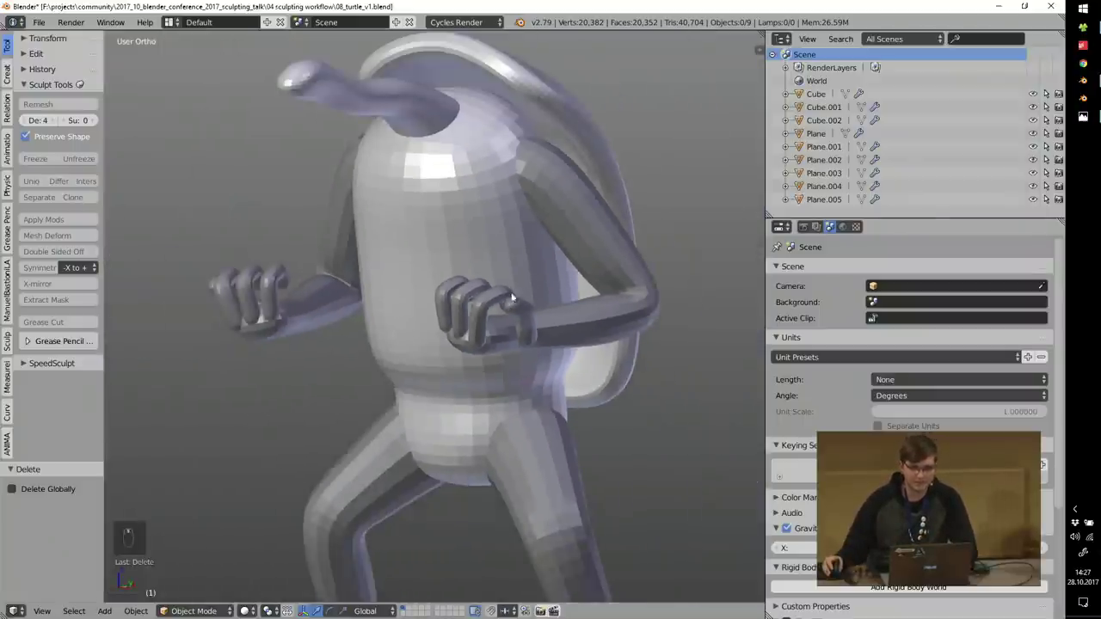
right_click(550, 217)
middle_drag(346, 203, 396, 198)
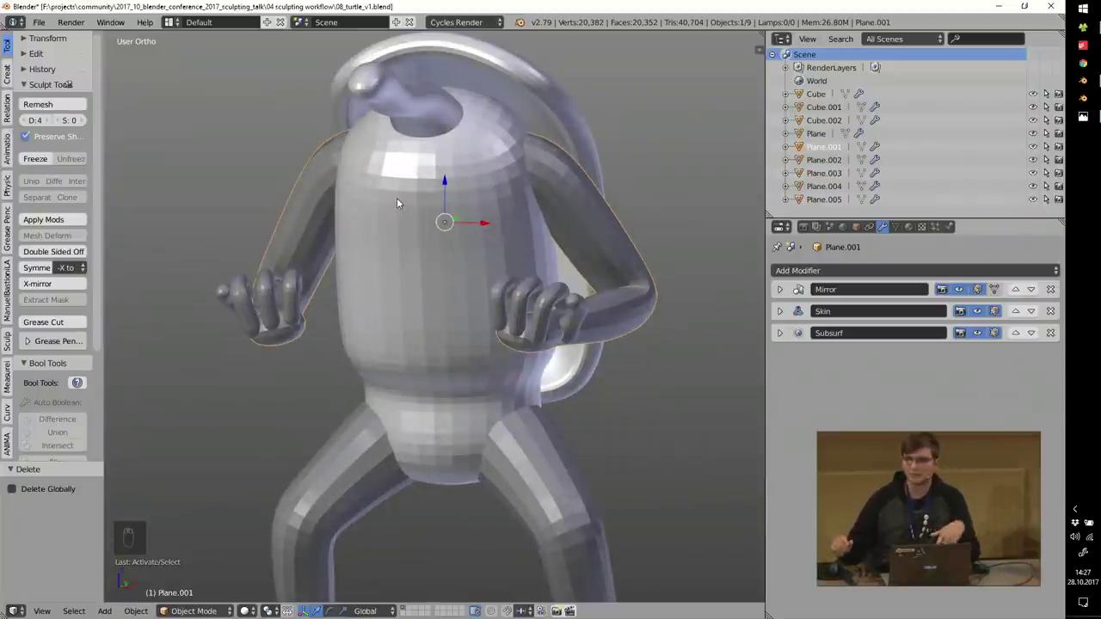
middle_drag(490, 176, 499, 199)
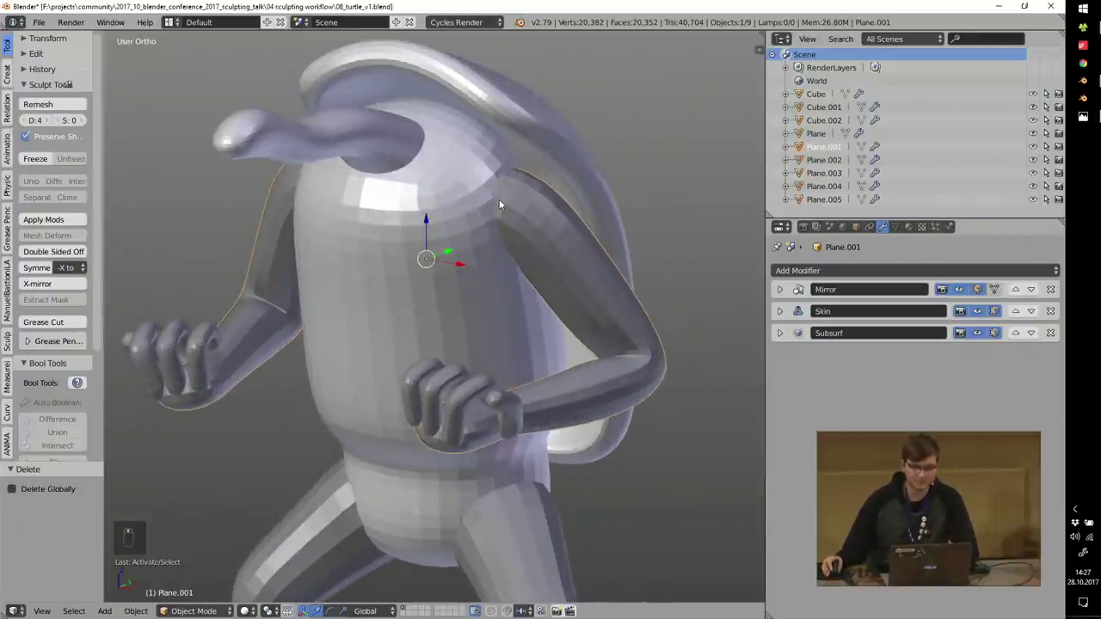
right_click(465, 160)
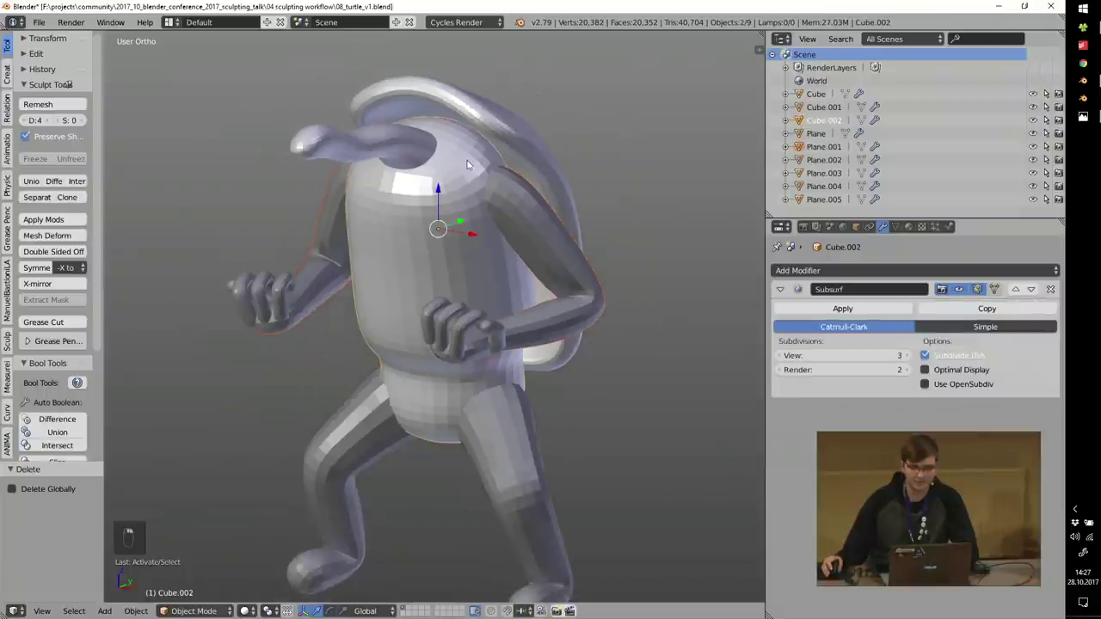
right_click(509, 194)
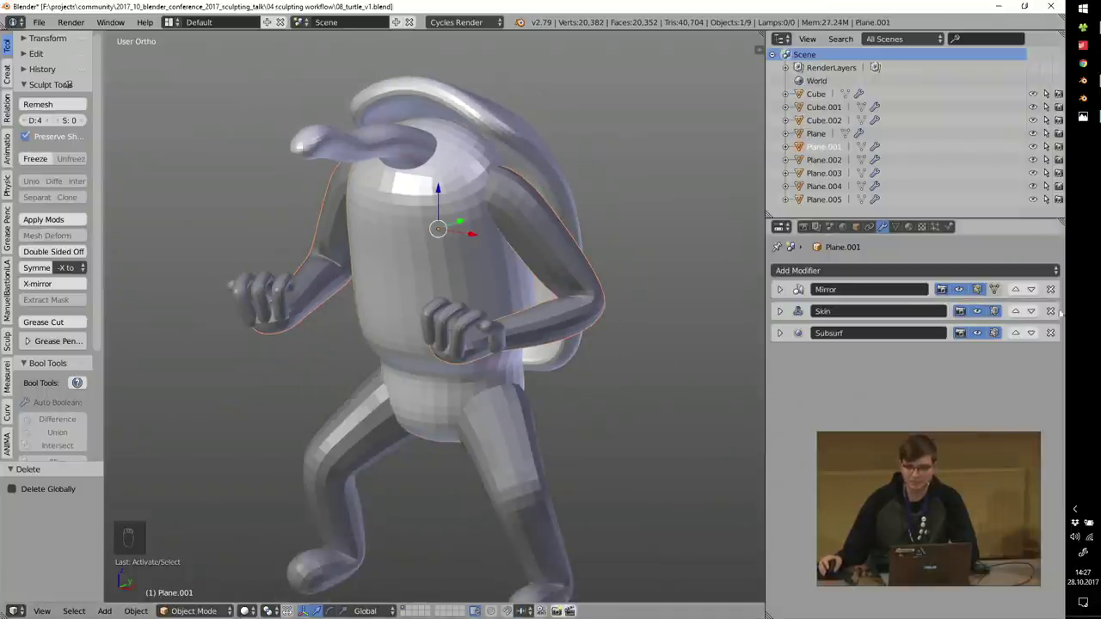
shift+middle_drag(500, 175, 490, 197)
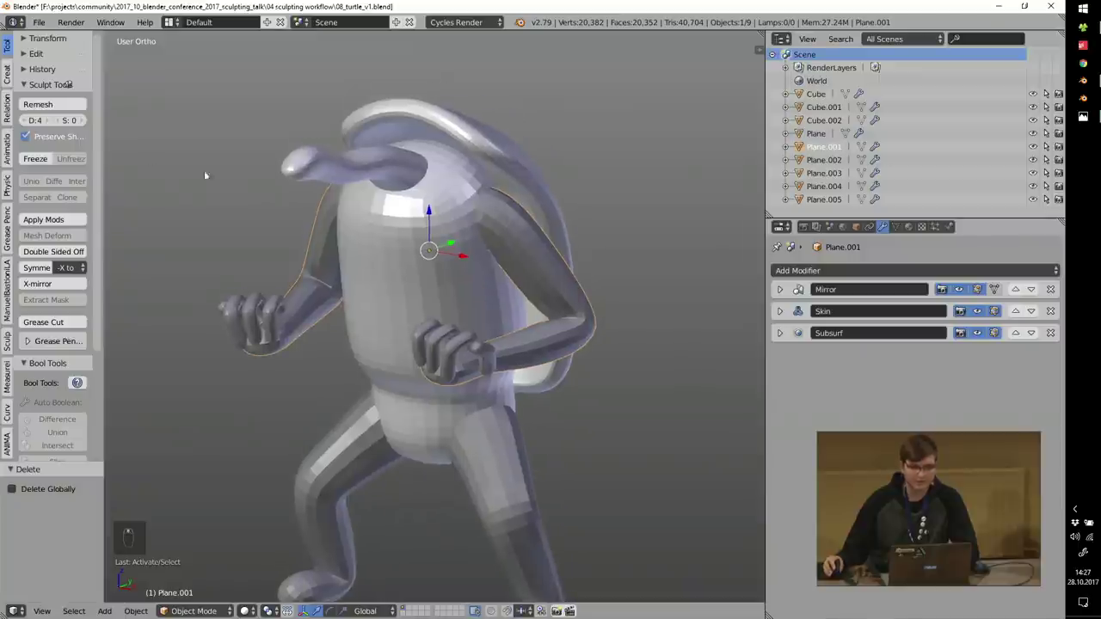
Step: Widen the tool shelf to show the full Sculpt Tools options and select all of the turtle's objects
drag(102, 124, 166, 125)
click(51, 84)
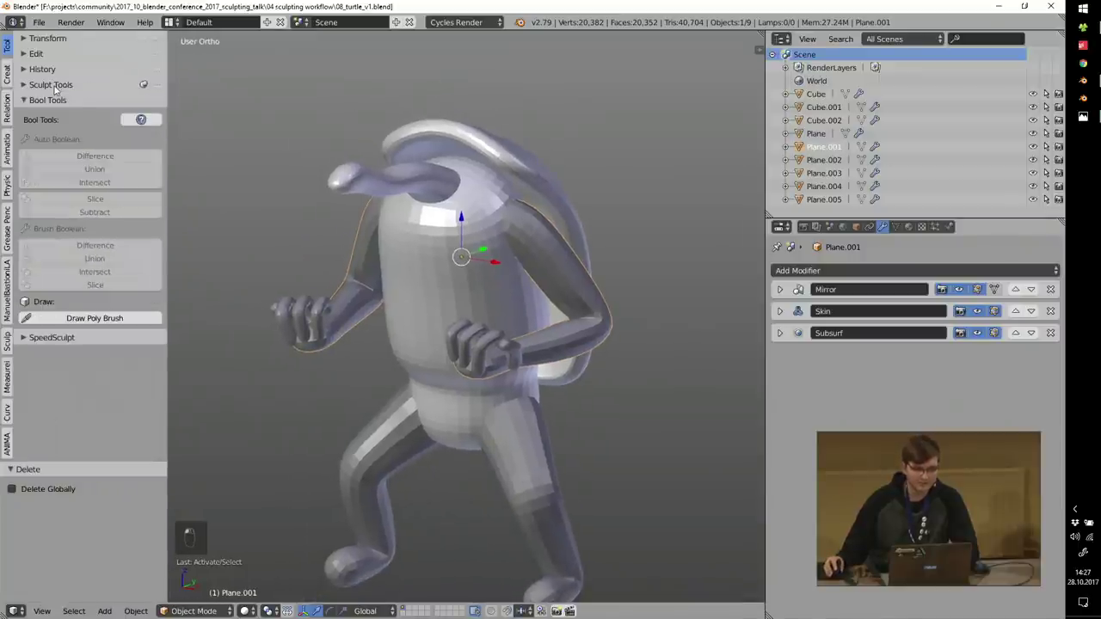
click(43, 100)
click(51, 85)
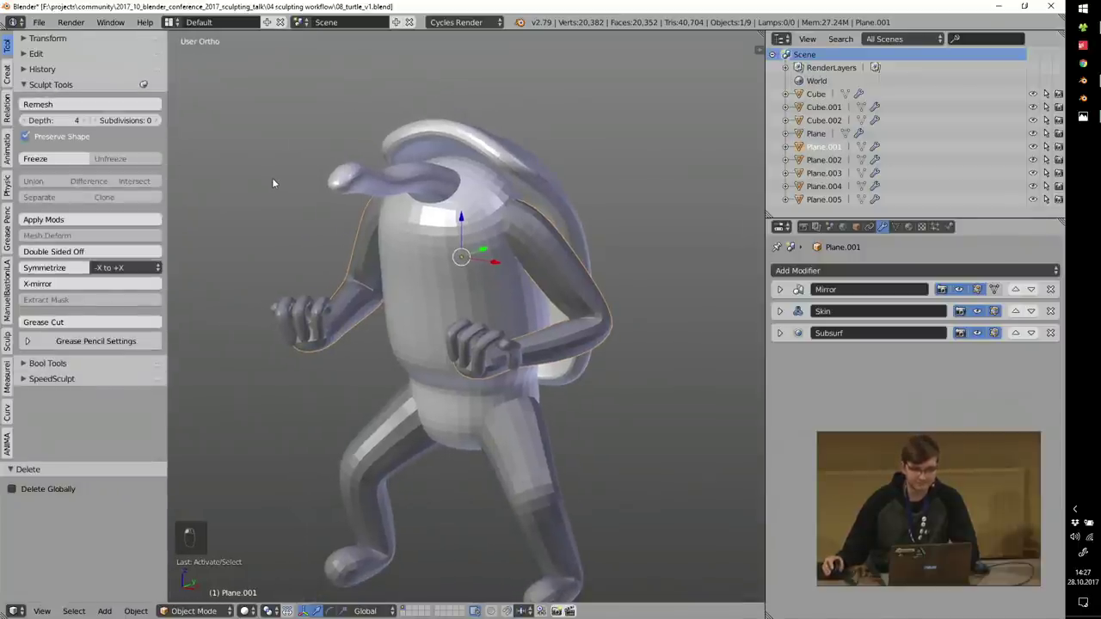
key(a)
key(a)
key(a)
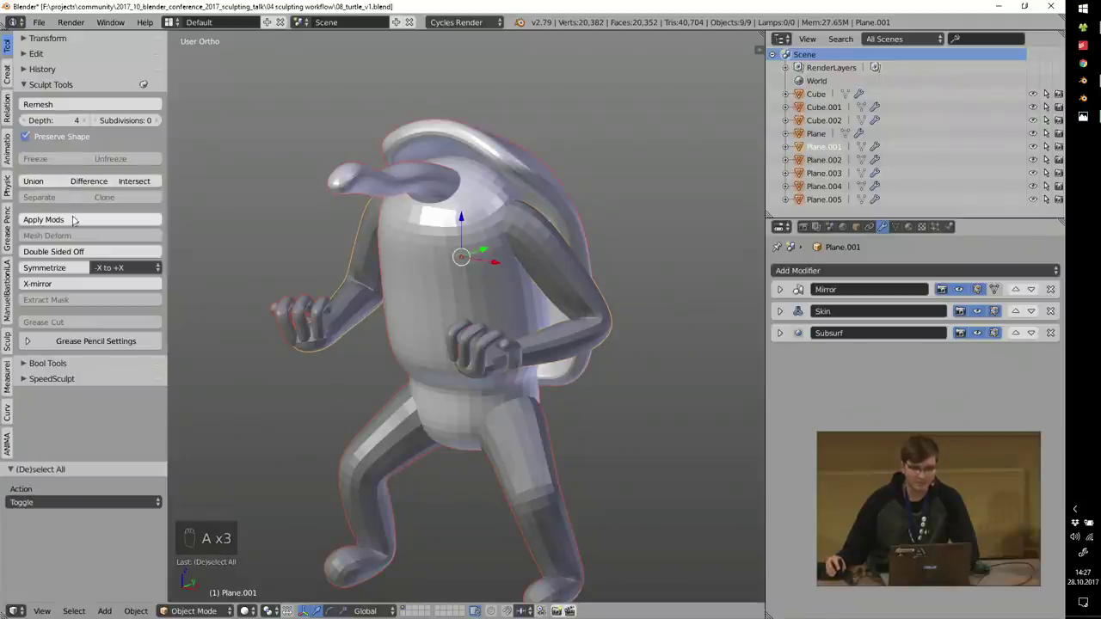
Step: Raise the Subsurf view subdivisions by one level on the torso, the arms (to 3) and the legs
click(437, 266)
scroll(437, 265, up, 2)
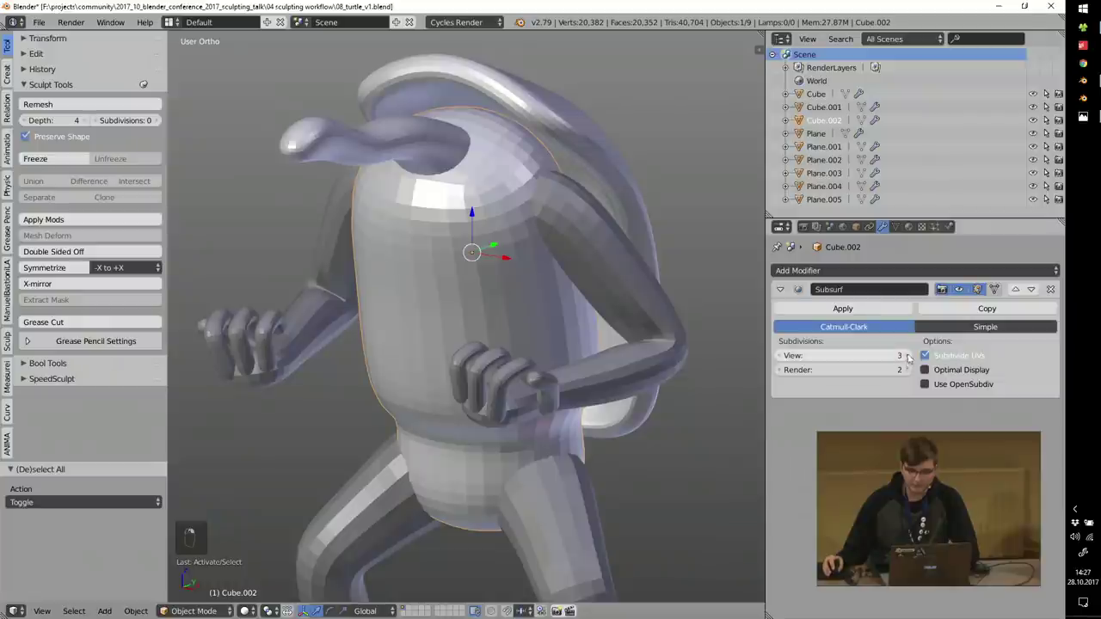
right_click(585, 241)
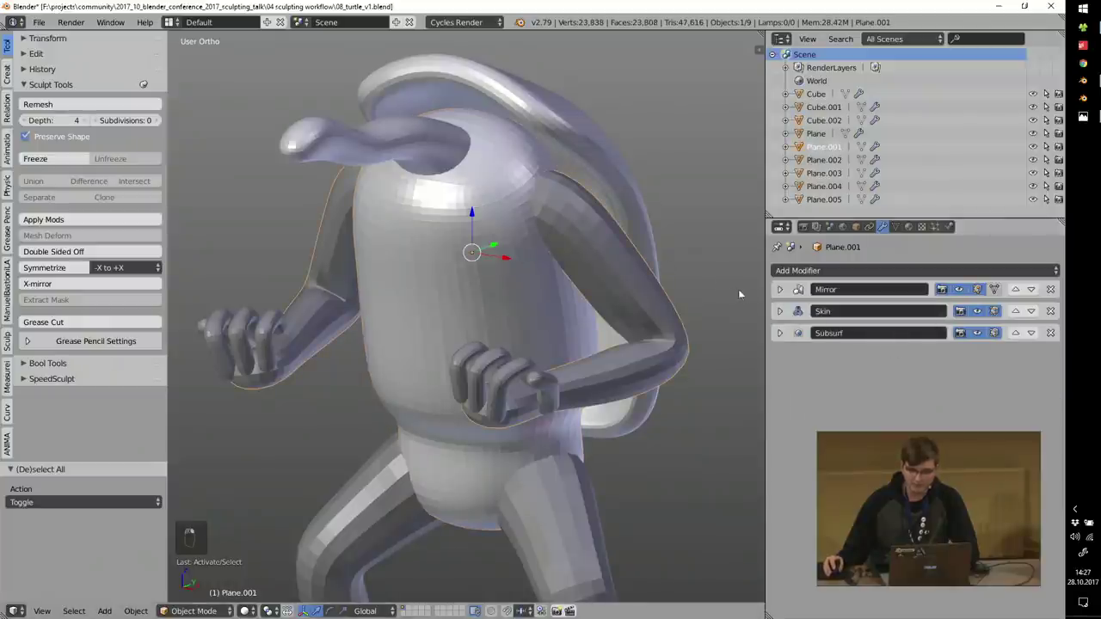
click(780, 333)
click(907, 399)
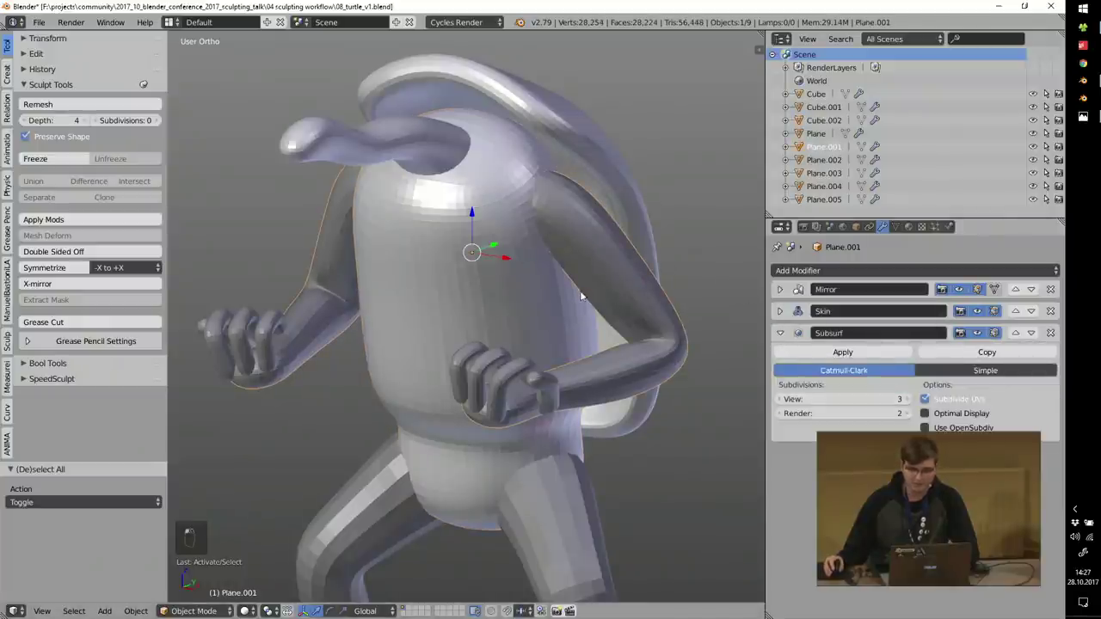
scroll(581, 296, down, 2)
right_click(541, 464)
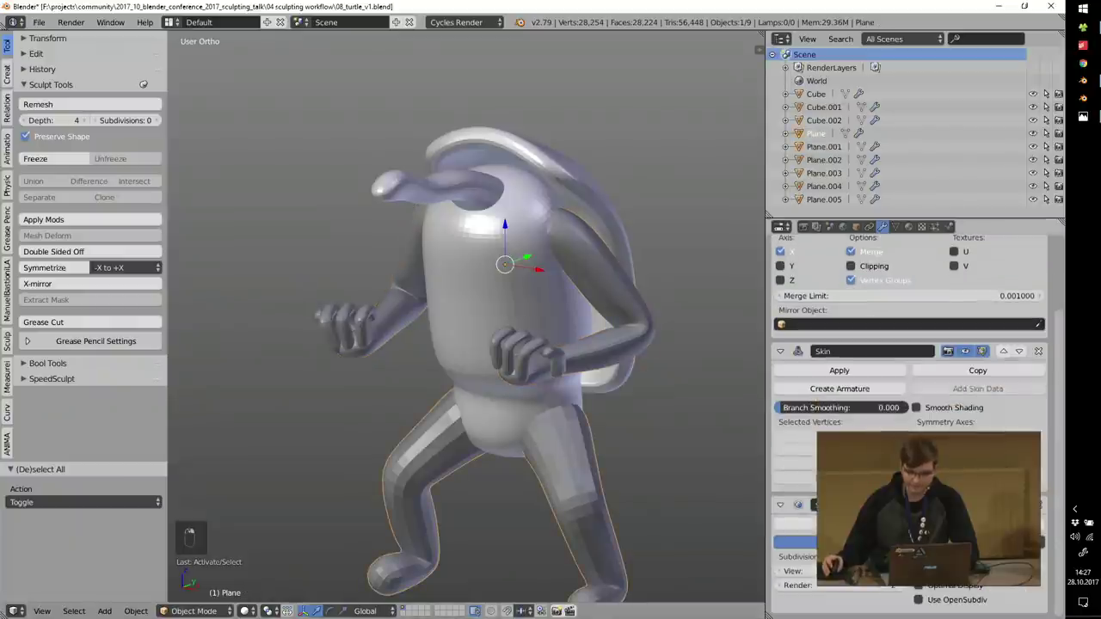
scroll(544, 269, down, 2)
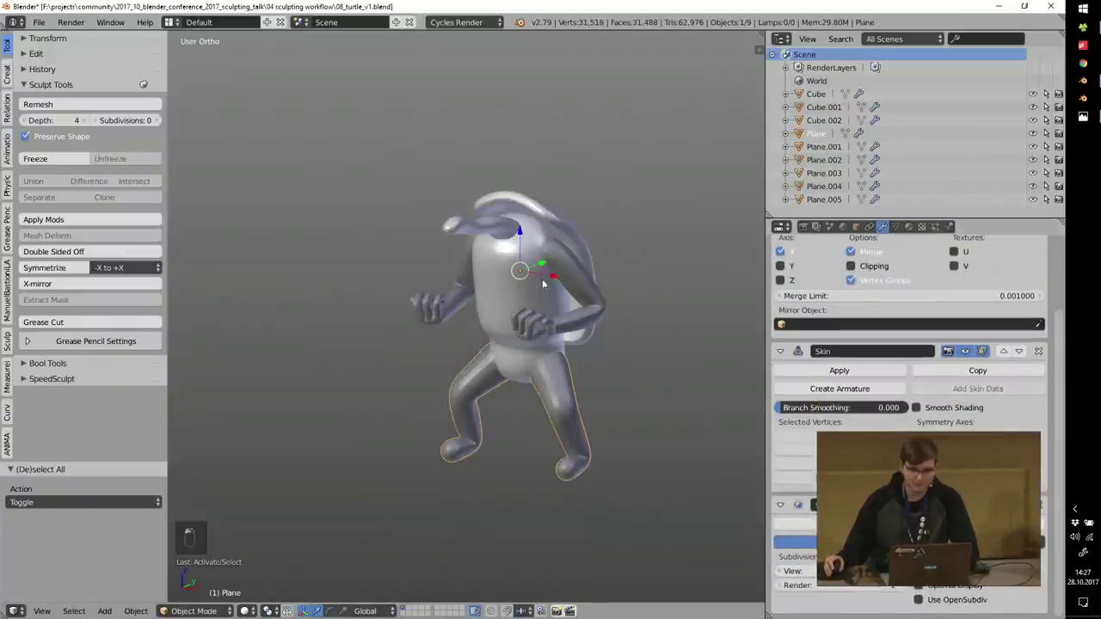
Step: Select all of the turtle's objects and apply their modifiers with Apply Mods
key(a)
key(a)
key(a)
scroll(545, 269, up, 2)
click(43, 220)
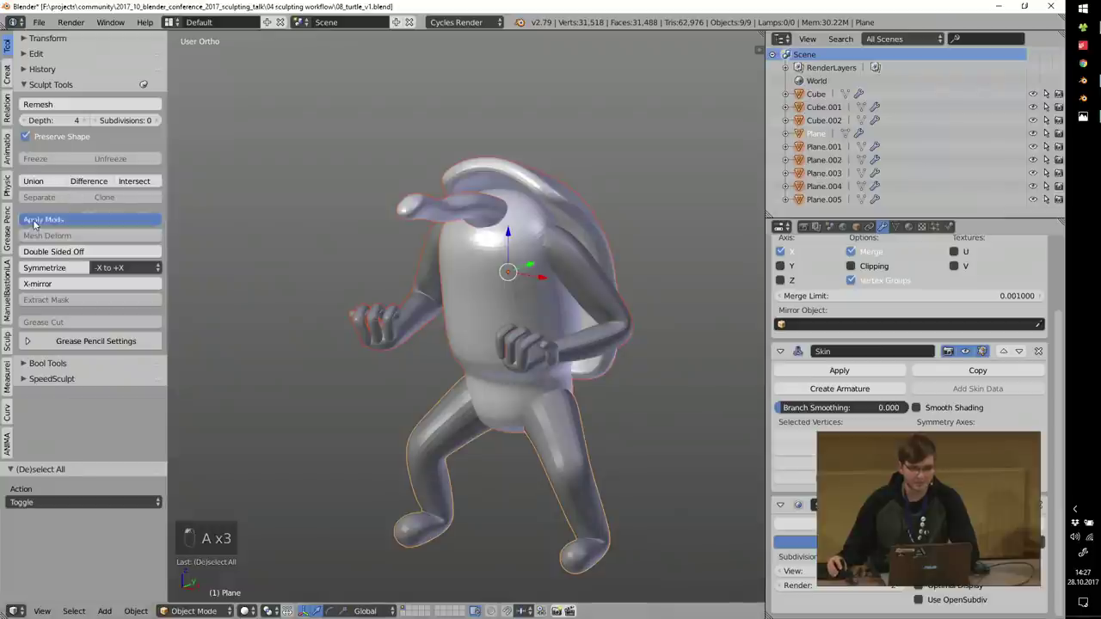
Step: Select several of the turtle's parts one by one, including the arms and a finger, to check their modifier stacks
right_click(467, 214)
right_click(497, 182)
right_click(590, 259)
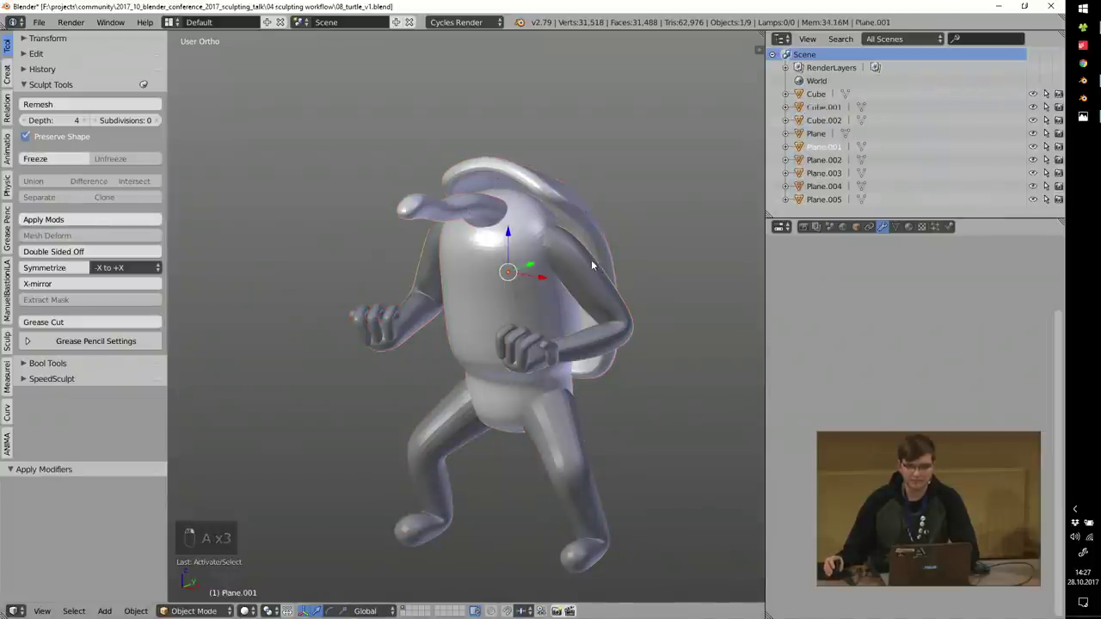
right_click(555, 366)
scroll(583, 377, up, 5)
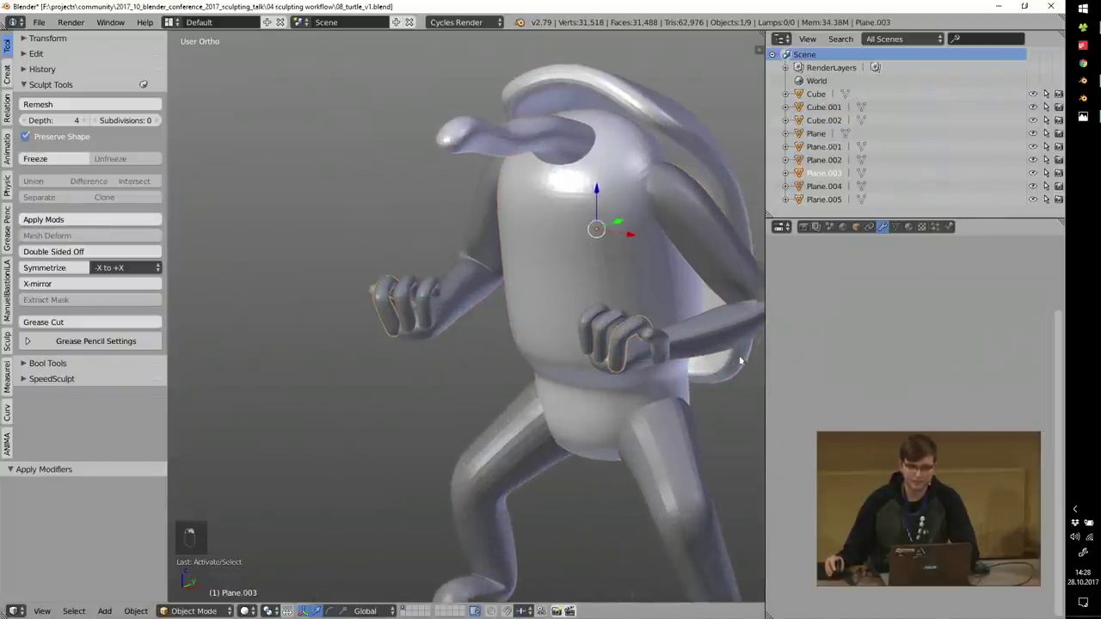
Step: Select the arms and add the torso to the selection as the active object
right_click(577, 265)
shift+right_click(477, 217)
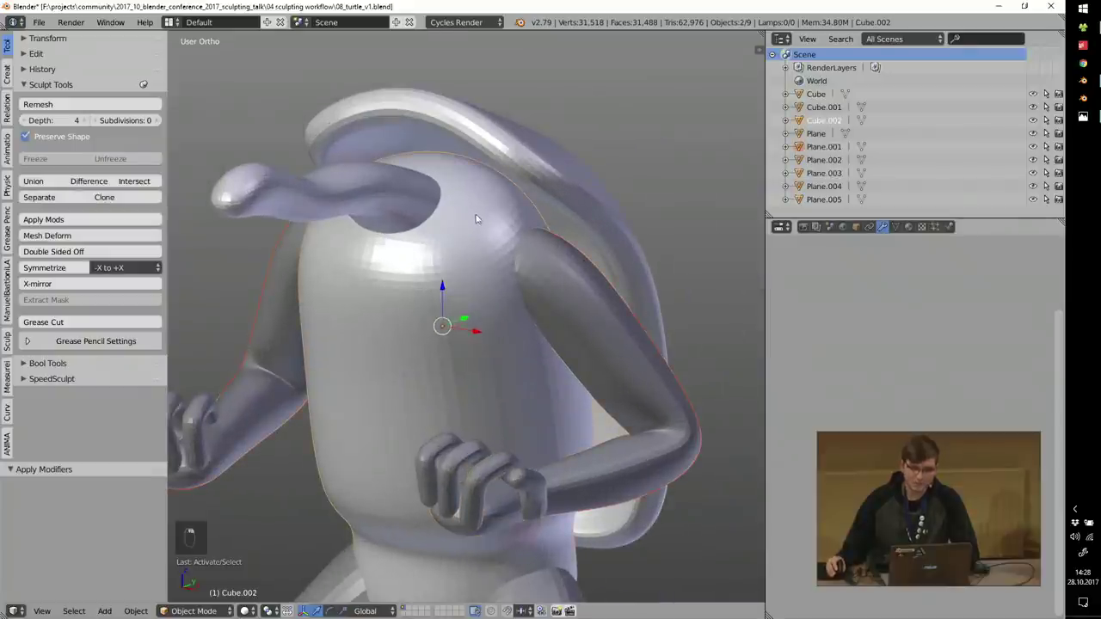
middle_drag(421, 253, 461, 260)
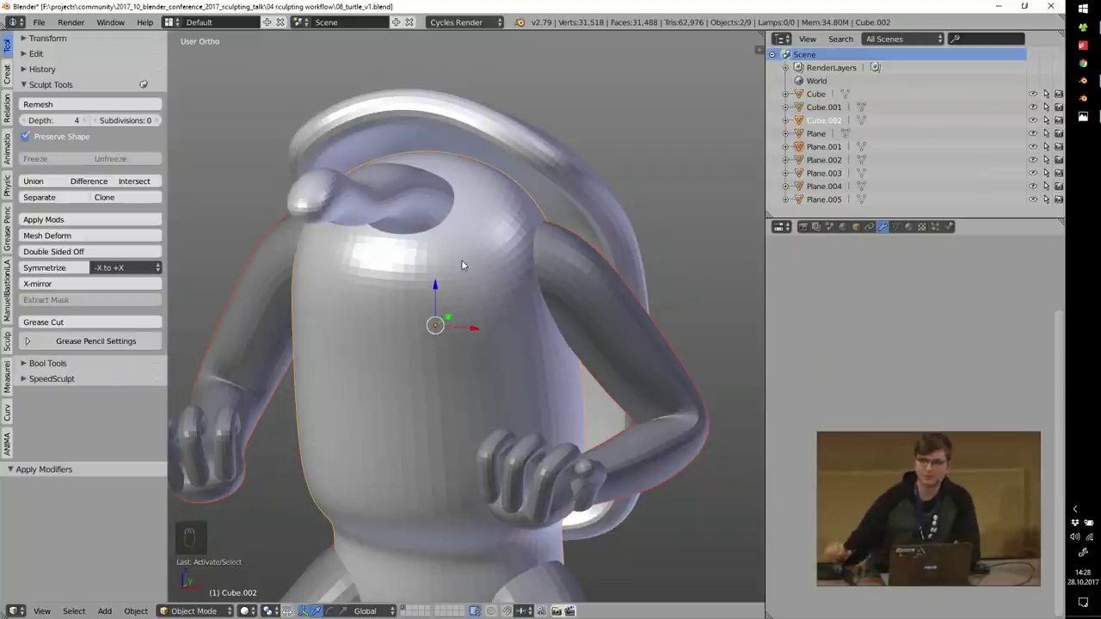
middle_drag(461, 262, 527, 244)
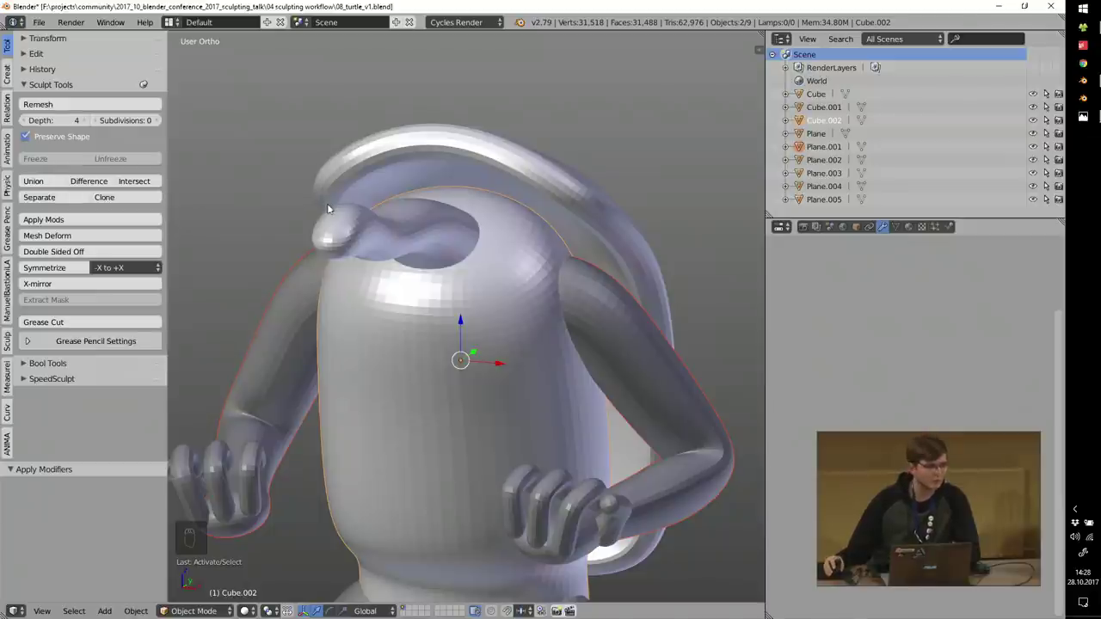
Step: Merge the selected arms into the turtle's torso with a Boolean union
middle_drag(327, 209, 495, 249)
click(36, 180)
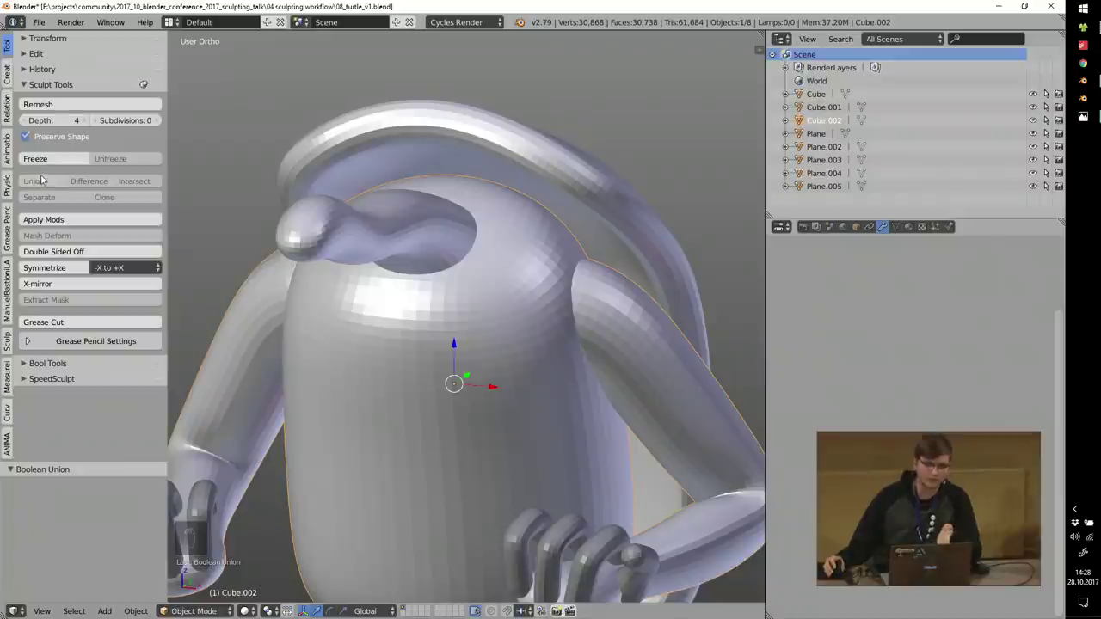
Step: Fly through the merged mesh in perspective view to examine its interior where the arms join the torso
scroll(344, 224, down, 2)
middle_drag(396, 241, 352, 257)
key(KP_5)
scroll(478, 233, up, 3)
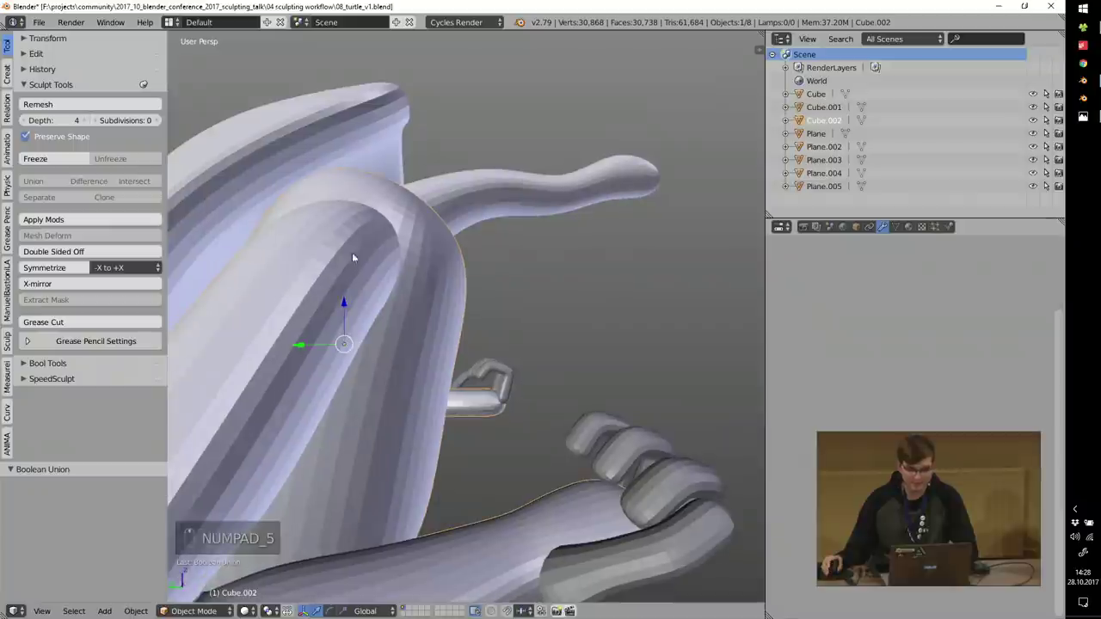
key(shift+f)
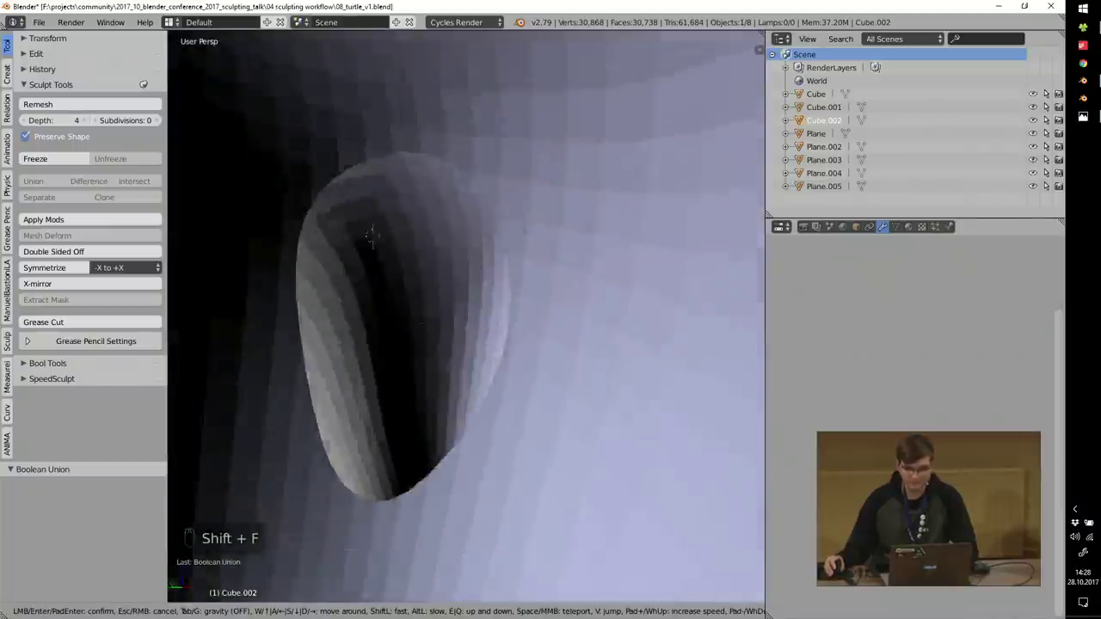
key(s)
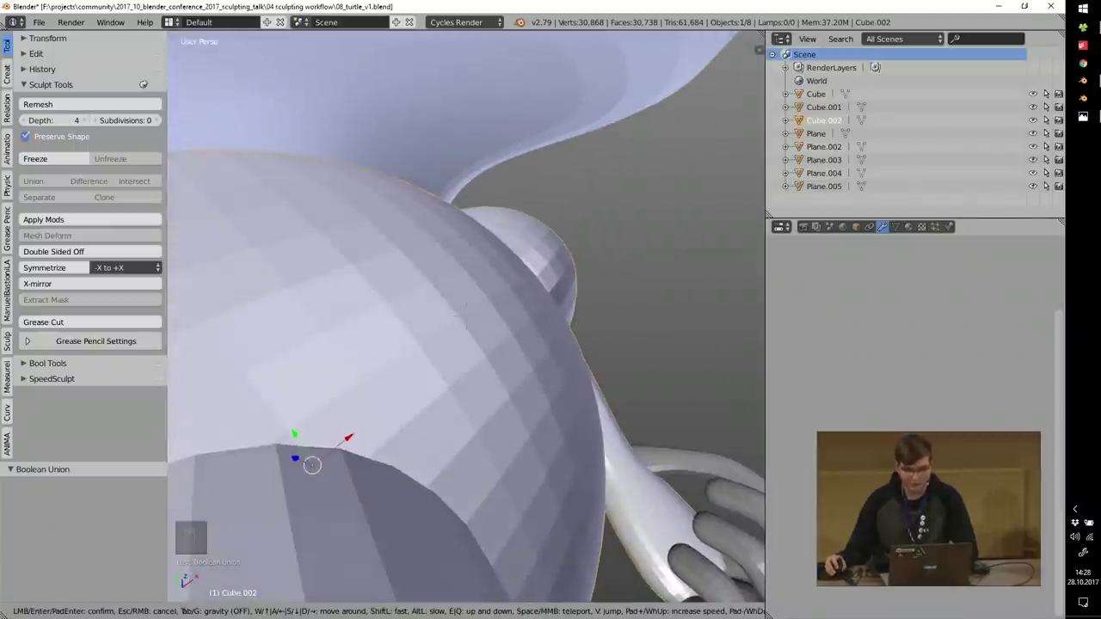
key(d)
key(w)
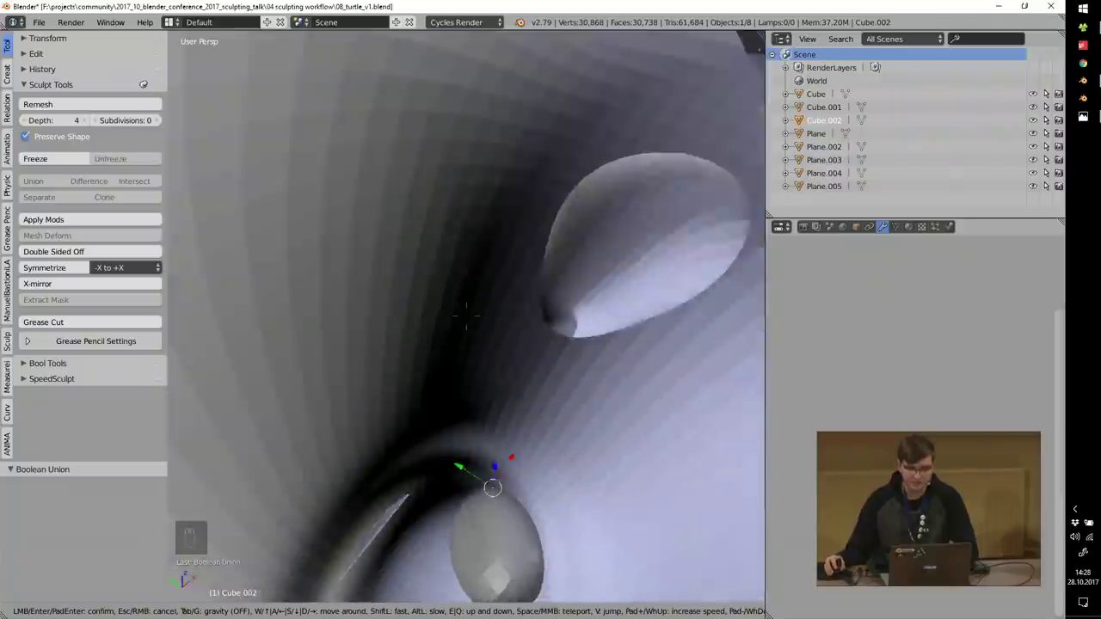
key(Escape)
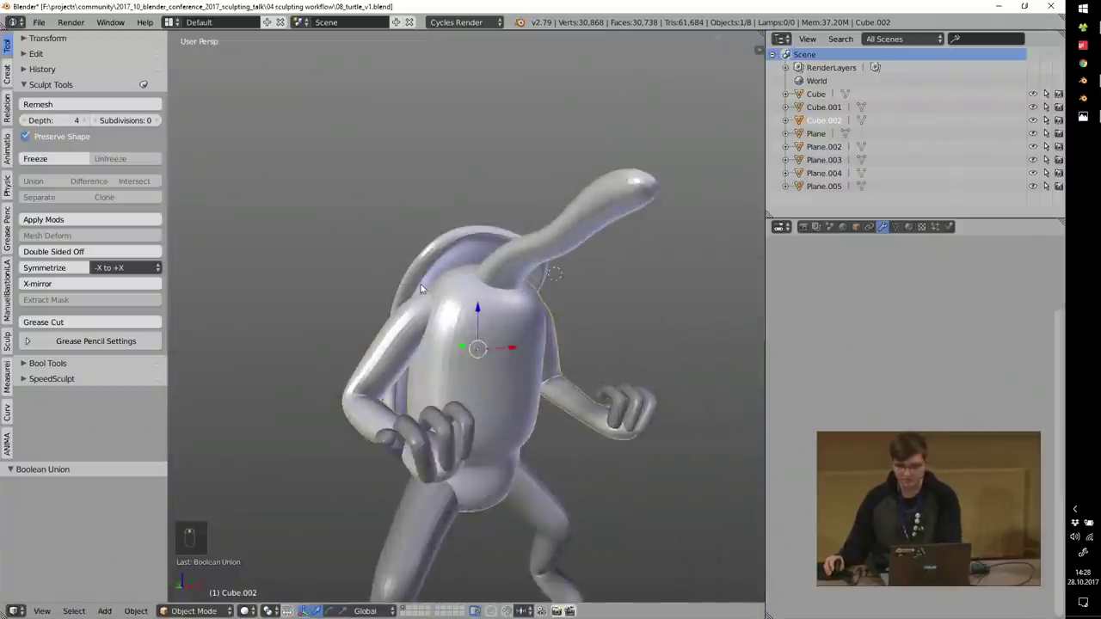
Step: Return to orthographic view, enter Sculpt Mode on the merged body, and expand the 3D view to a full-screen window
key(KP_5)
key(Tab)
click(503, 274)
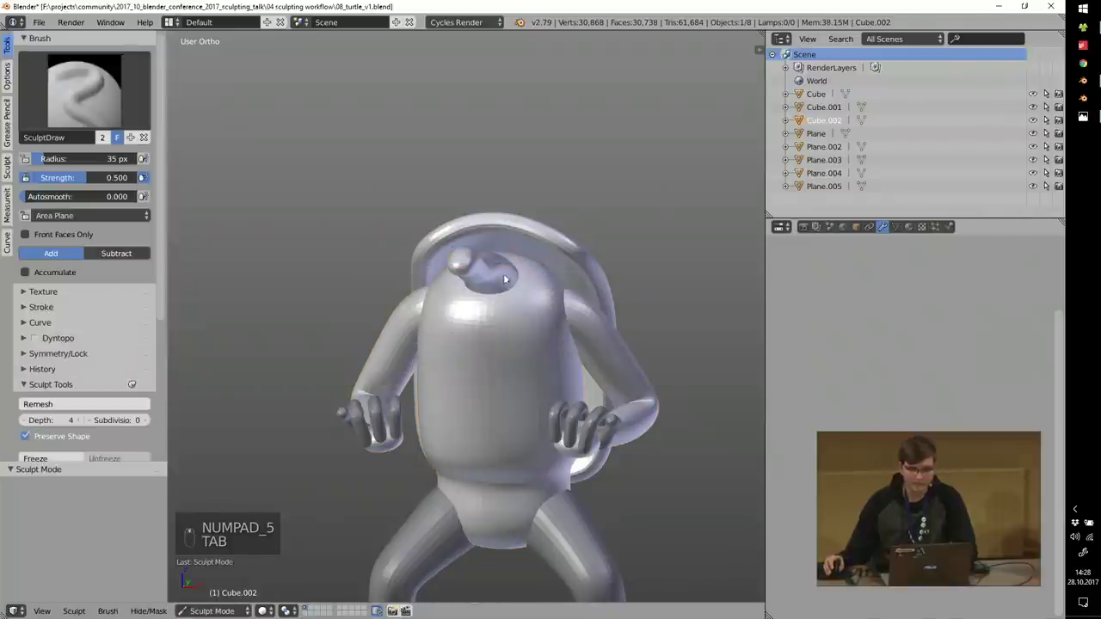
scroll(481, 258, up, 3)
key(shift+space)
scroll(462, 250, down, 2)
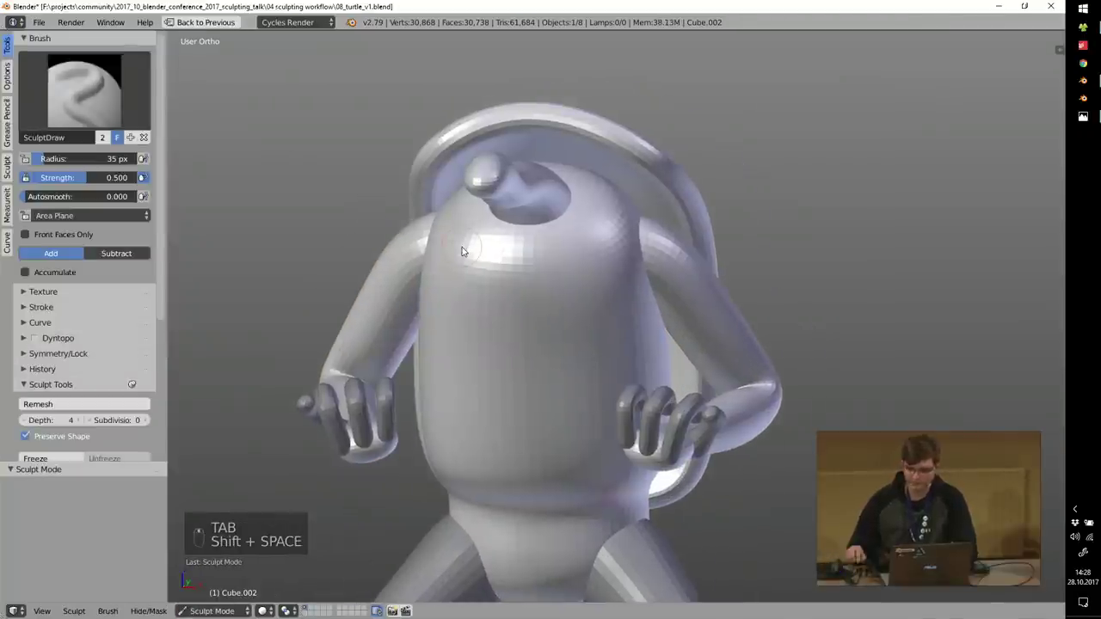
key(alt+F11)
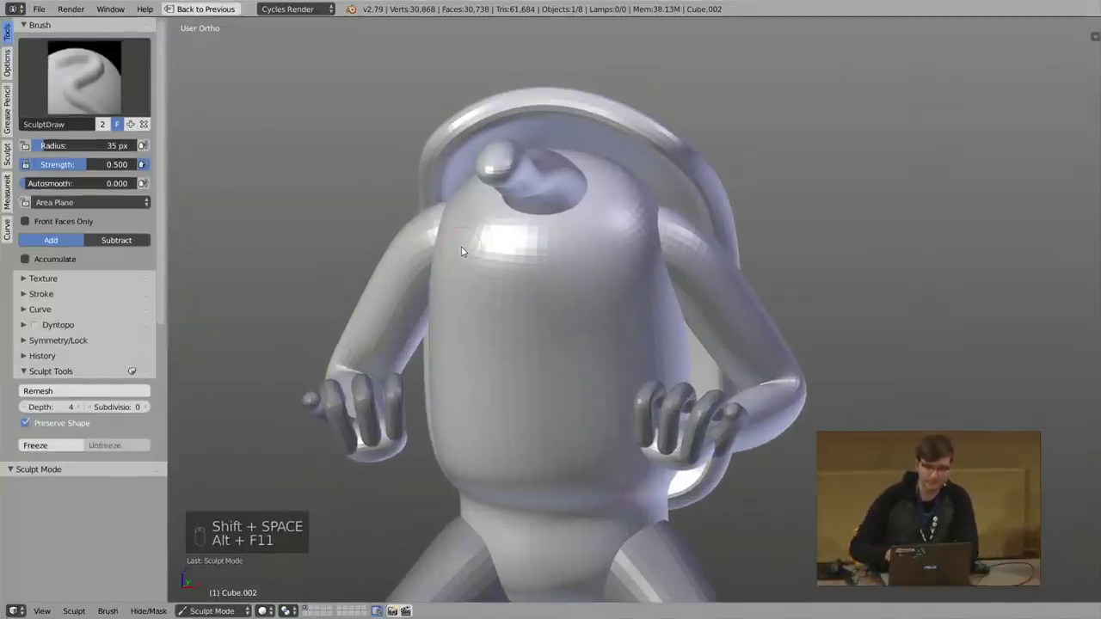
Step: Apply the dark gray viewport light preset from the Quick Preferences
key(n)
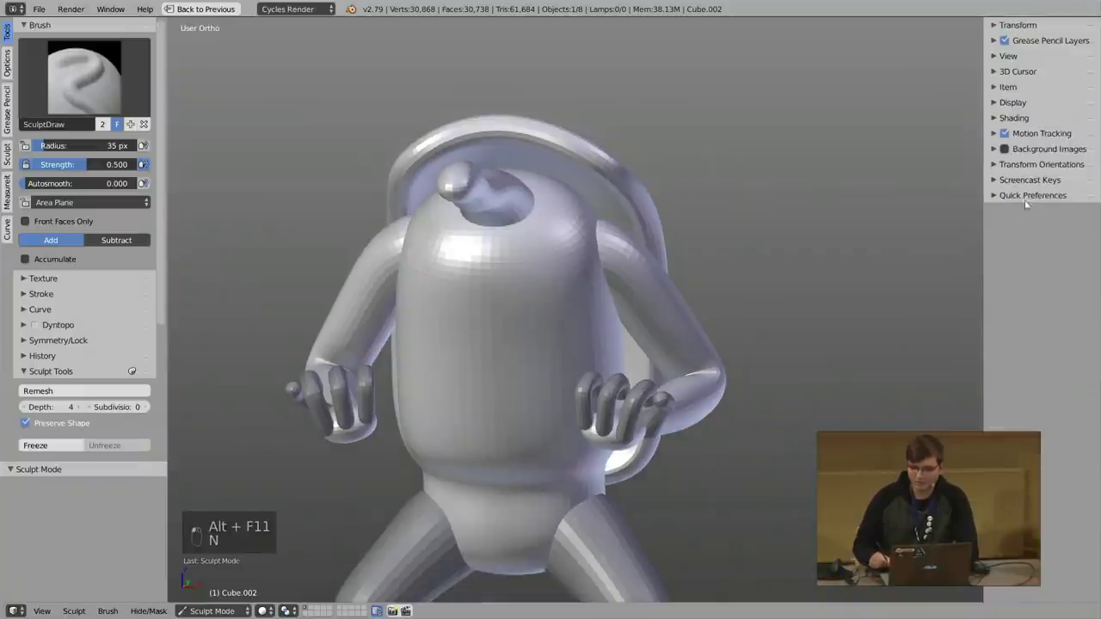
click(1025, 197)
click(1014, 404)
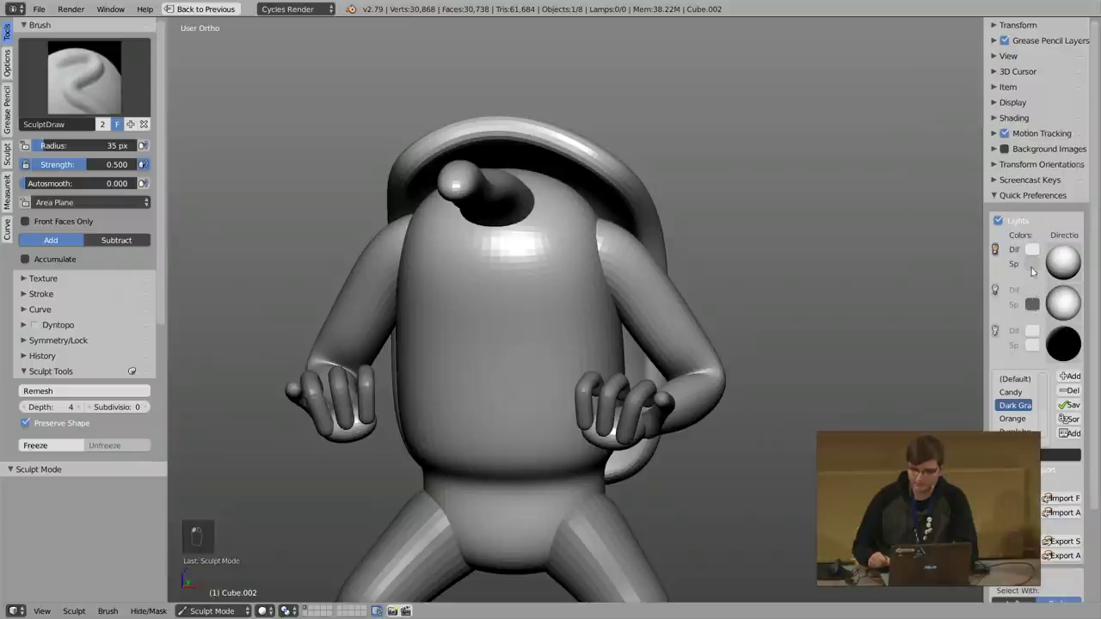
Step: Darken the first viewport light's specular colour, leaving the second light switched off
click(996, 289)
click(1032, 264)
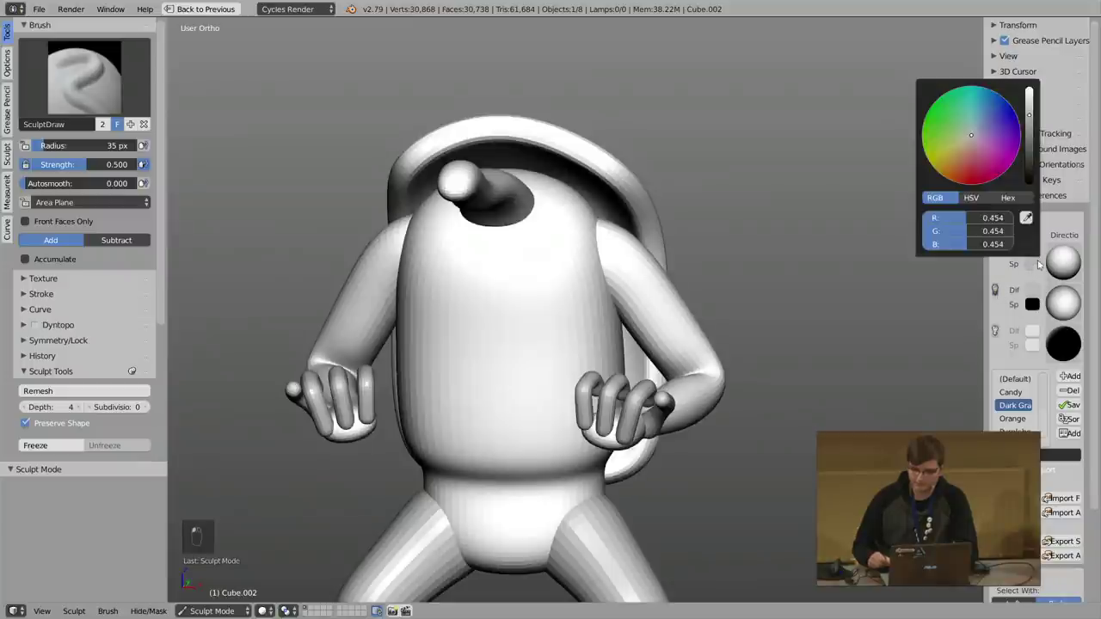
click(985, 203)
drag(989, 244, 960, 244)
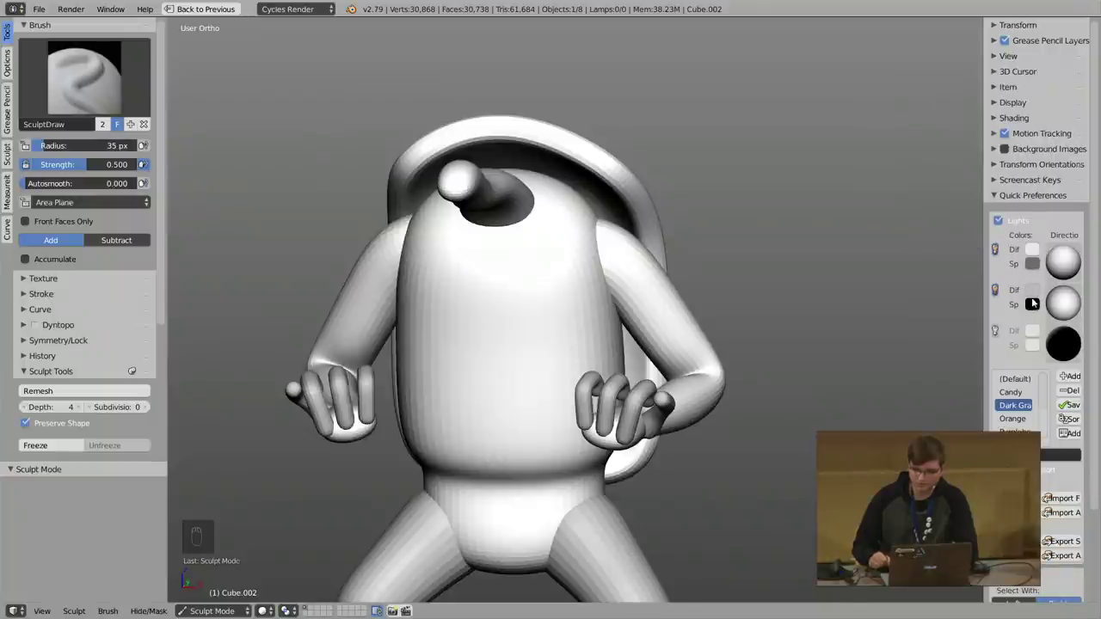
click(996, 290)
middle_drag(723, 243, 315, 237)
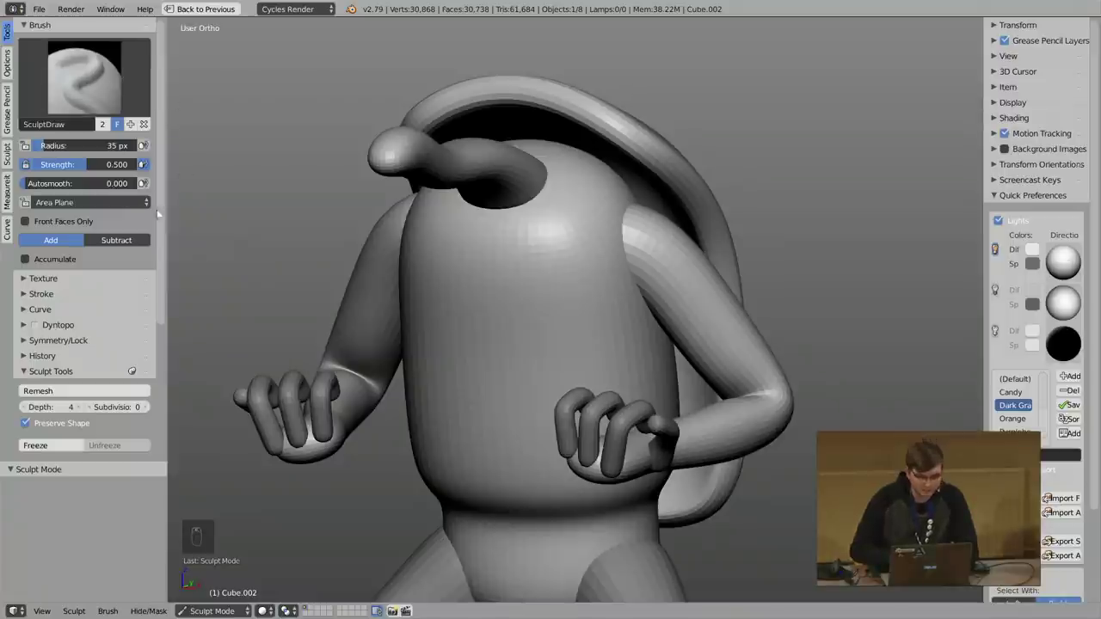
Step: Set the brush radius to 111 px and enable Dyntopo with the Constant Detail method
click(90, 371)
key(f)
click(268, 152)
click(82, 325)
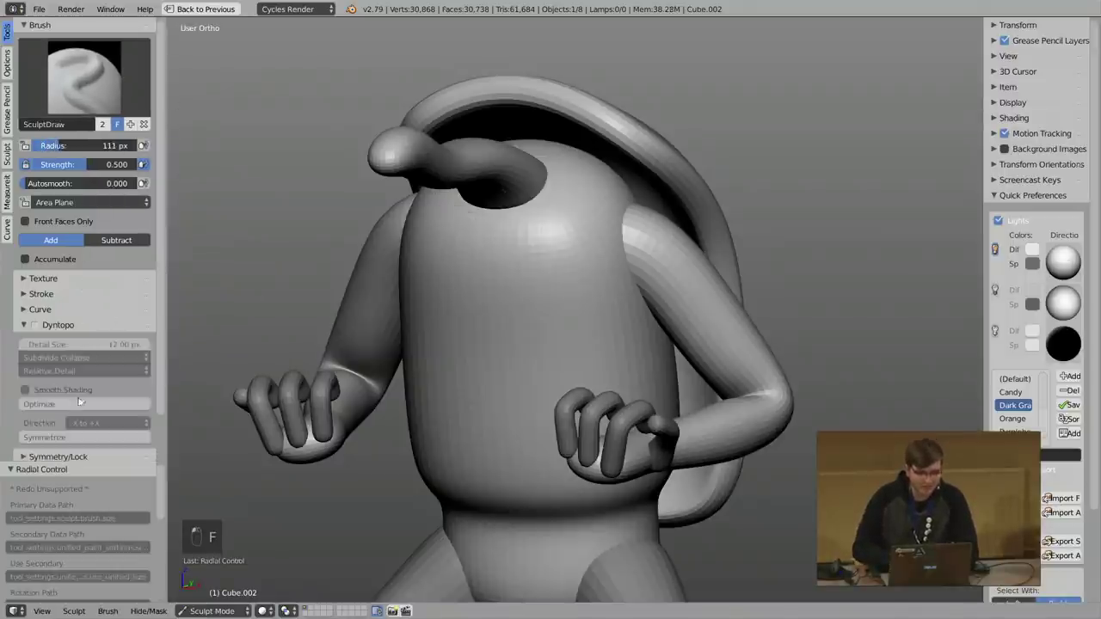
scroll(111, 319, down, 2)
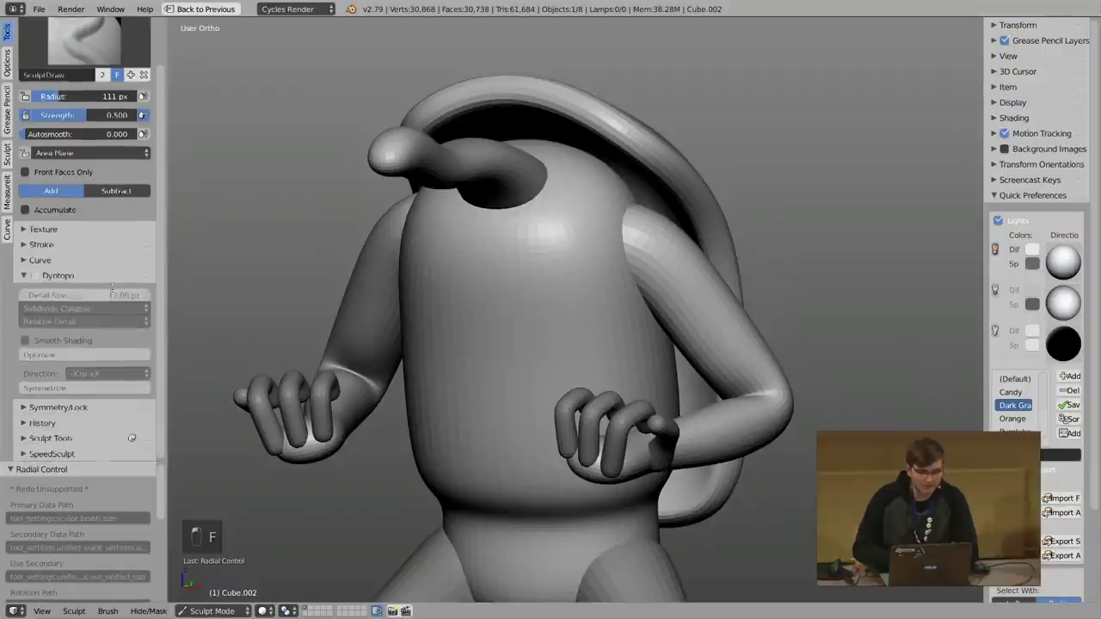
click(34, 275)
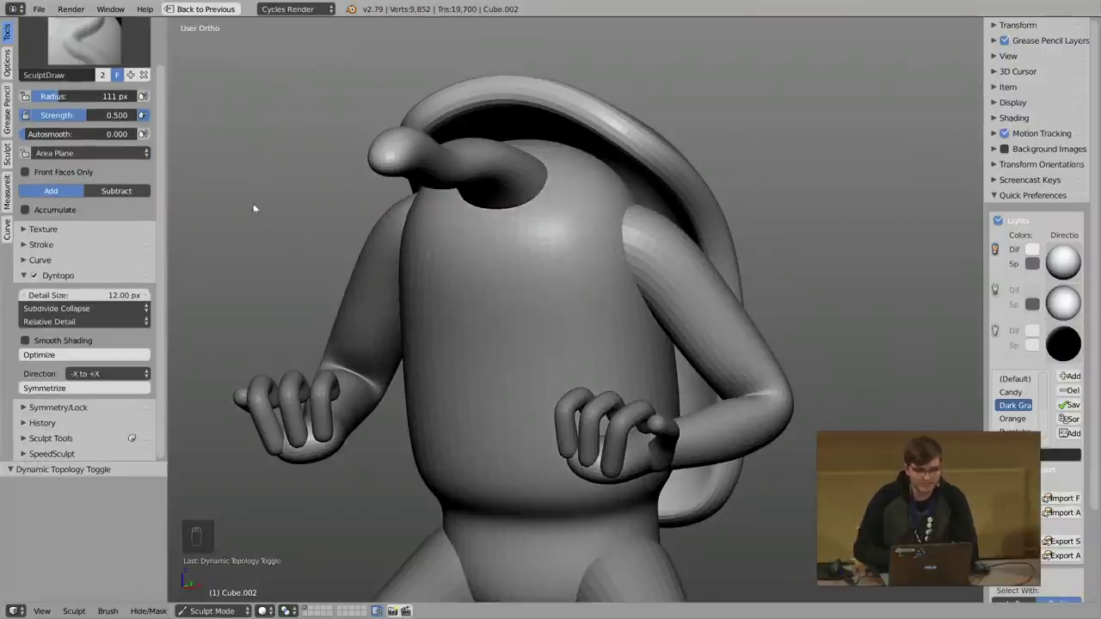
click(79, 321)
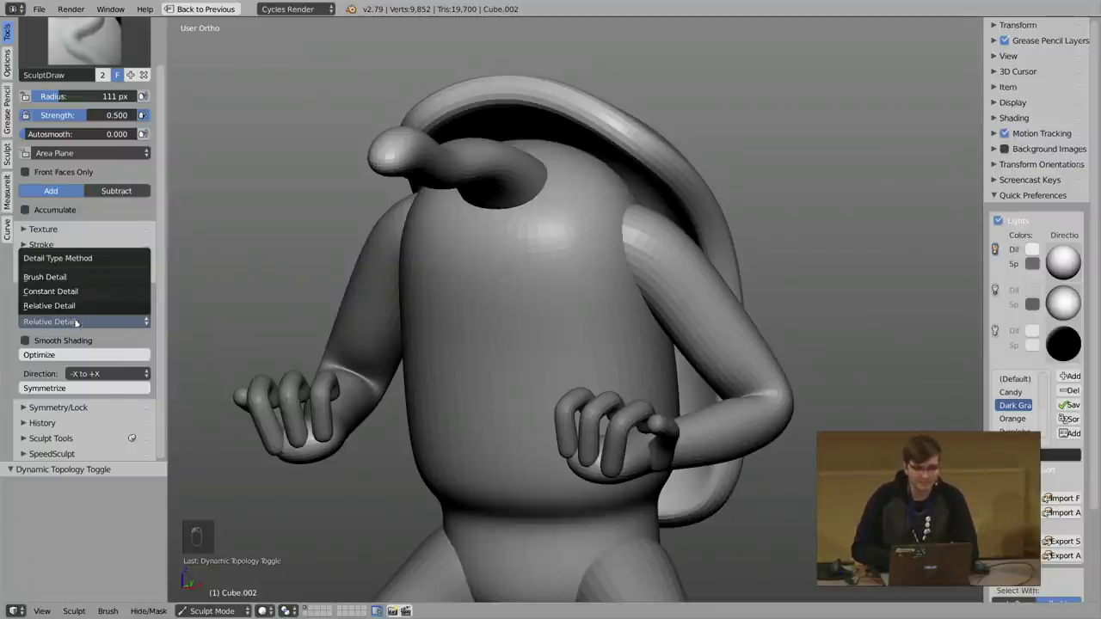
click(52, 292)
Step: Set the SculptDraw brush radius to 115 px for a close-up of the upper torso and shoulder
mouse_move(312, 217)
middle_down()
mouse_move(311, 198)
mouse_move(323, 201)
middle_up()
key(f)
click(309, 202)
scroll(456, 207, up, 3)
scroll(440, 171, up, 3)
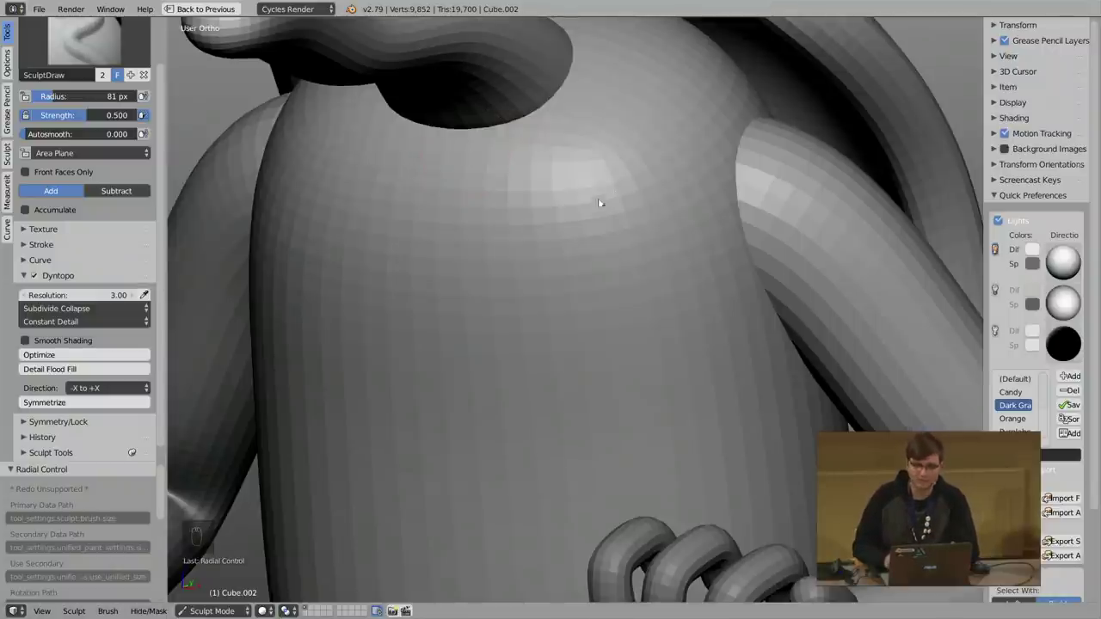
shift+middle_drag(594, 199, 482, 254)
key(f)
click(551, 252)
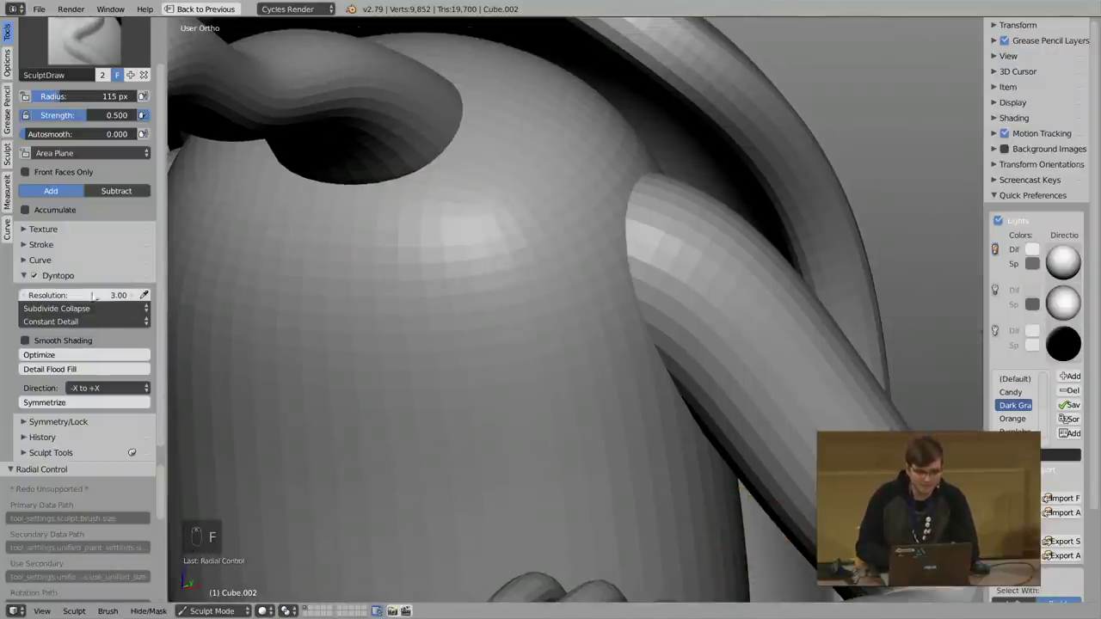
Step: Widen the tool shelf and sample the Dyntopo resolution from the mesh surface on the upper chest
drag(165, 273, 199, 274)
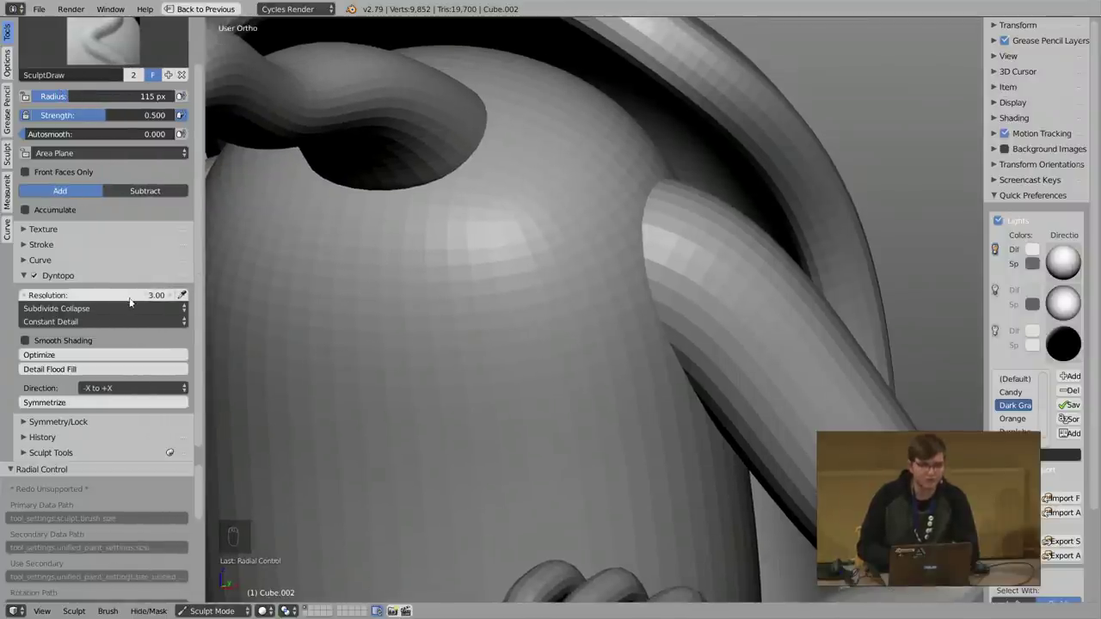
click(177, 295)
click(363, 235)
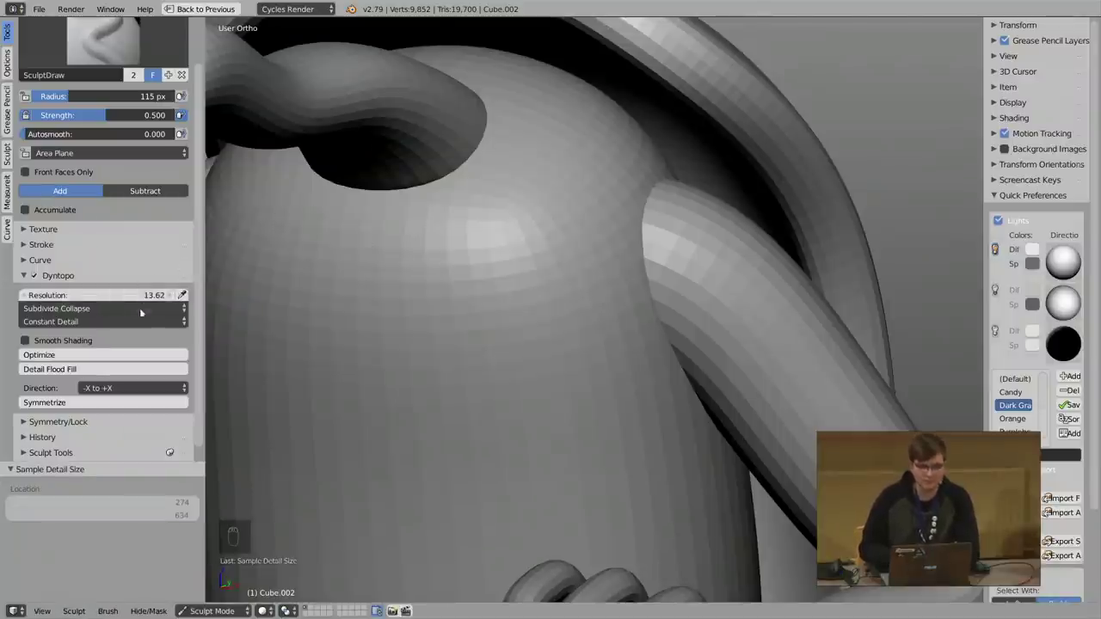
click(183, 295)
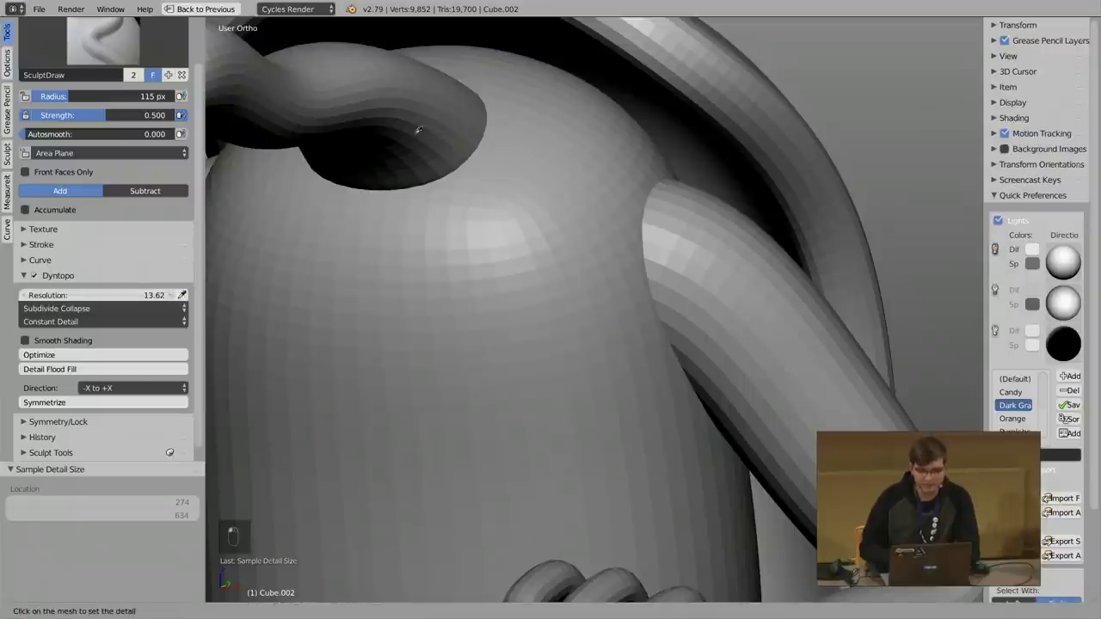
click(447, 230)
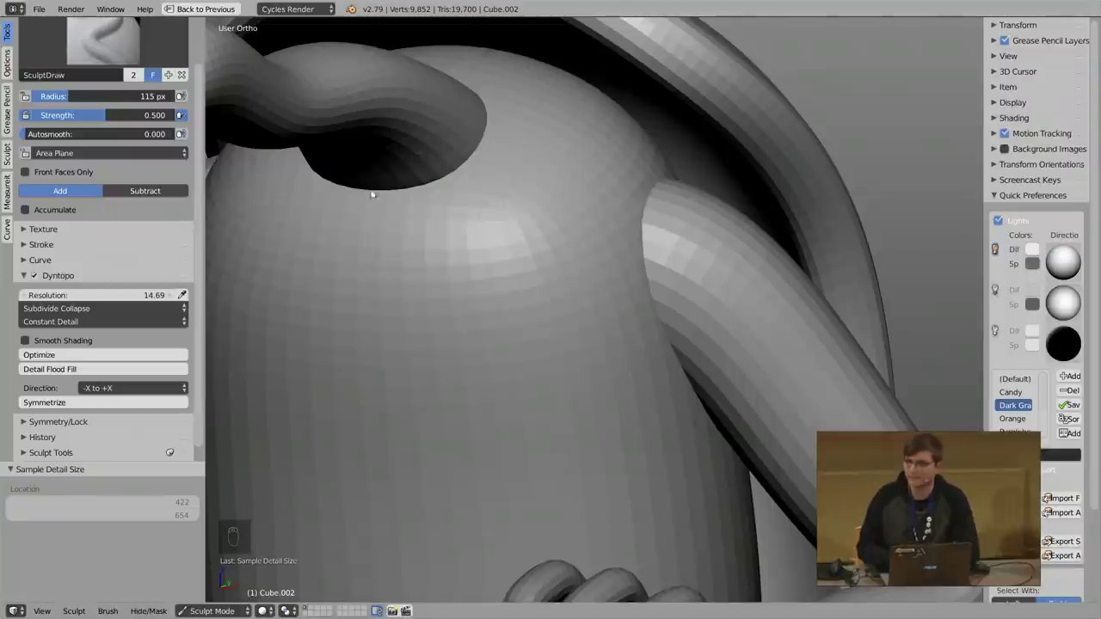
Step: Raise the Dyntopo resolution to 20.59 and collapse the Dyntopo settings
middle_drag(371, 194, 378, 226)
click(139, 296)
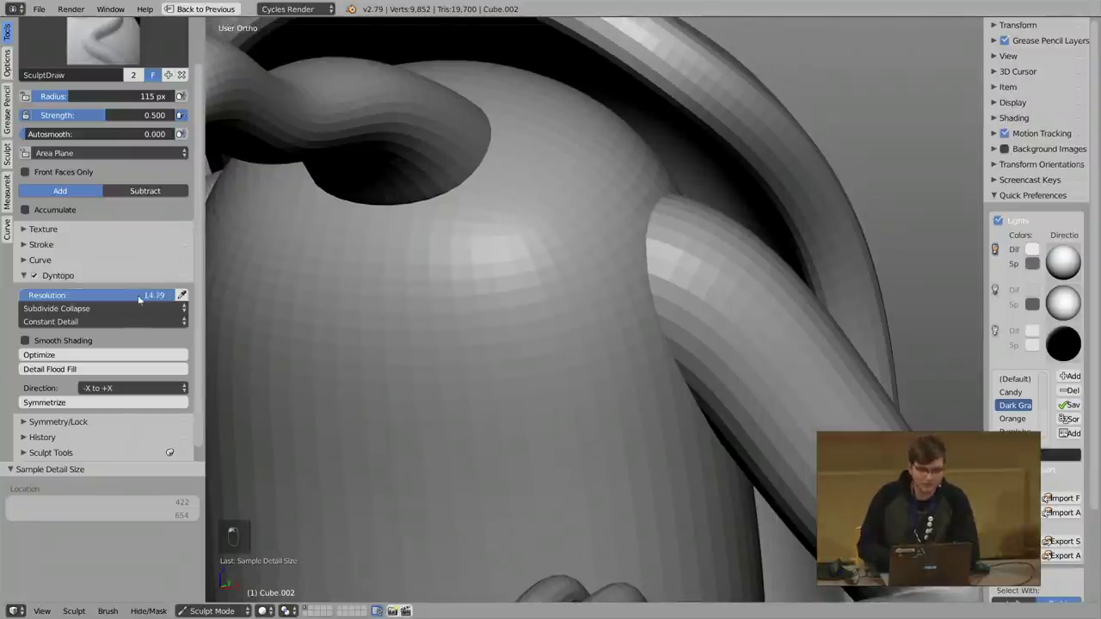
drag(162, 298, 176, 299)
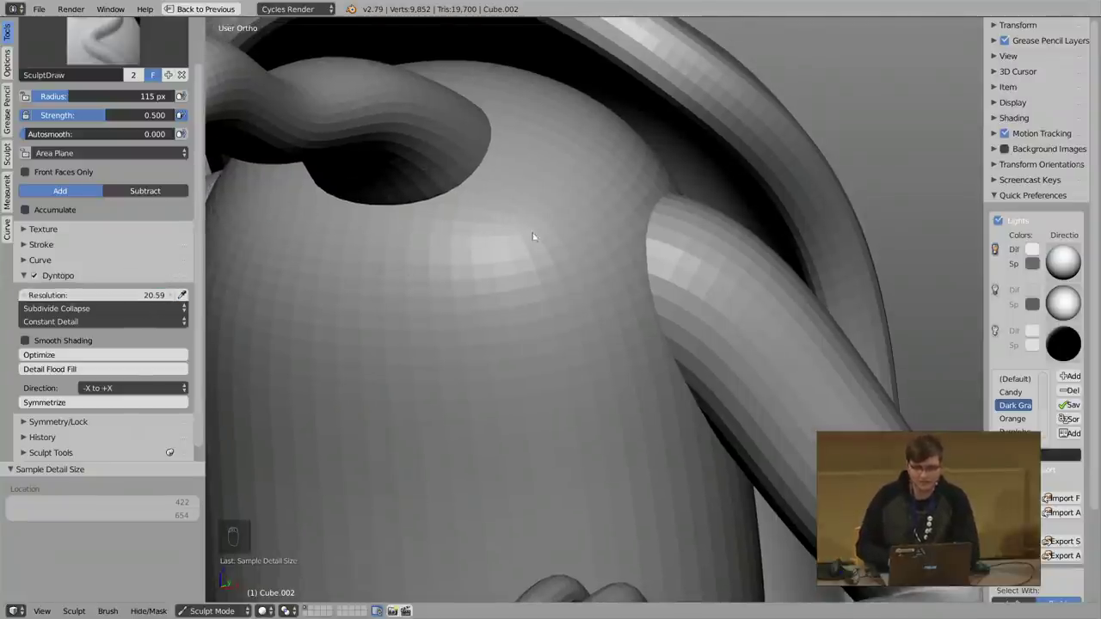
shift+middle_drag(482, 202, 410, 244)
middle_drag(129, 120, 129, 114)
scroll(95, 272, up, 2)
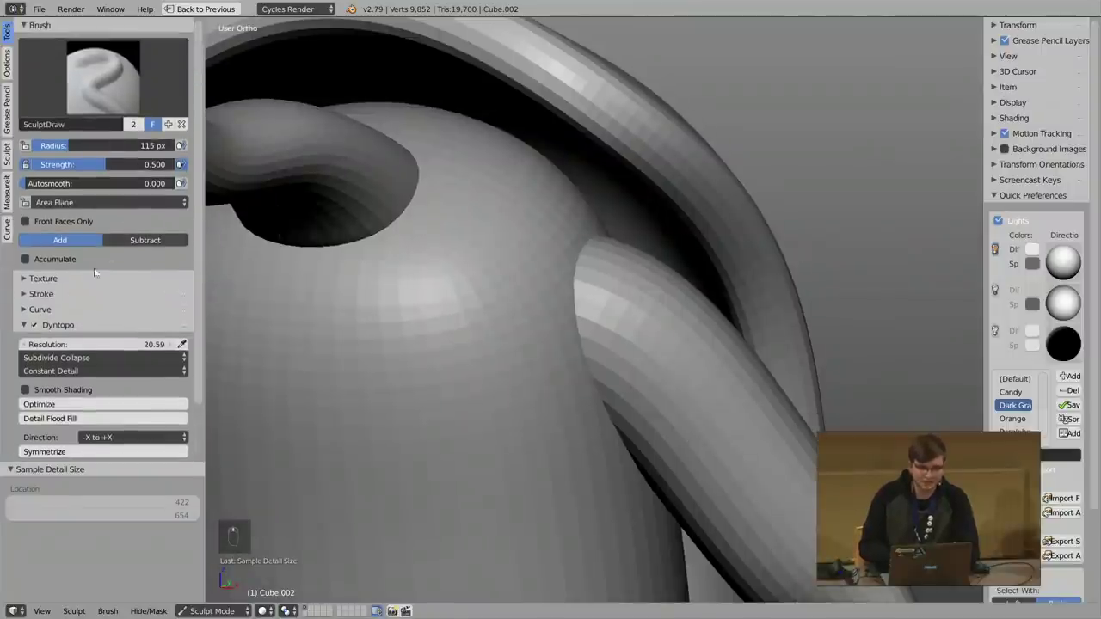
click(73, 325)
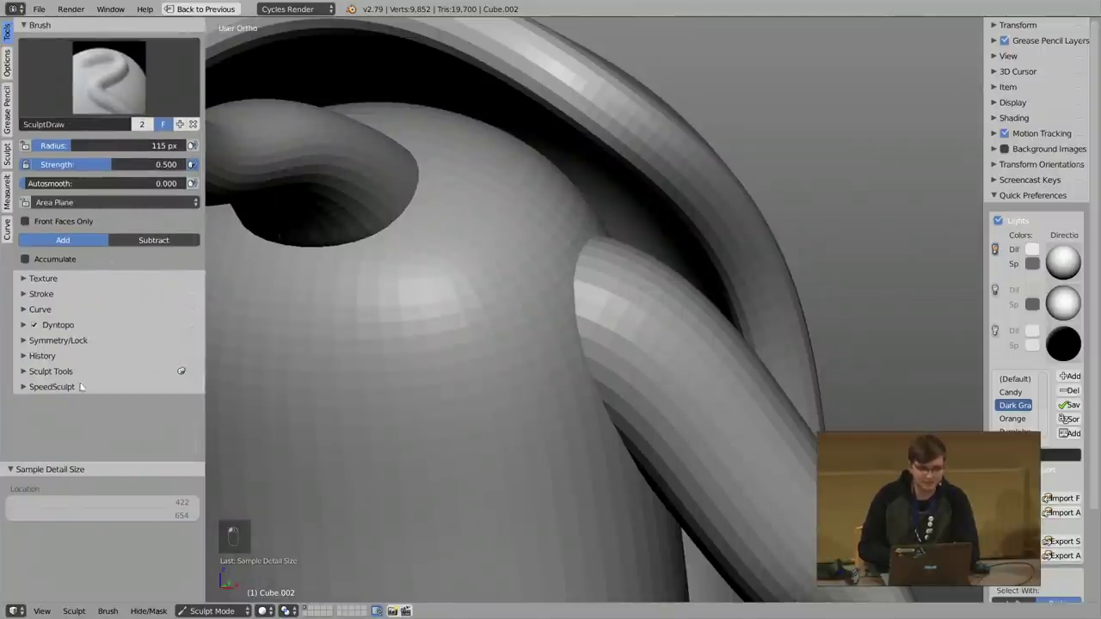
Step: Switch the sculpting brush to Clay Strips with the whole upper body in view
shift+middle_drag(507, 258, 589, 194)
ctrl+middle_drag(589, 193, 461, 335)
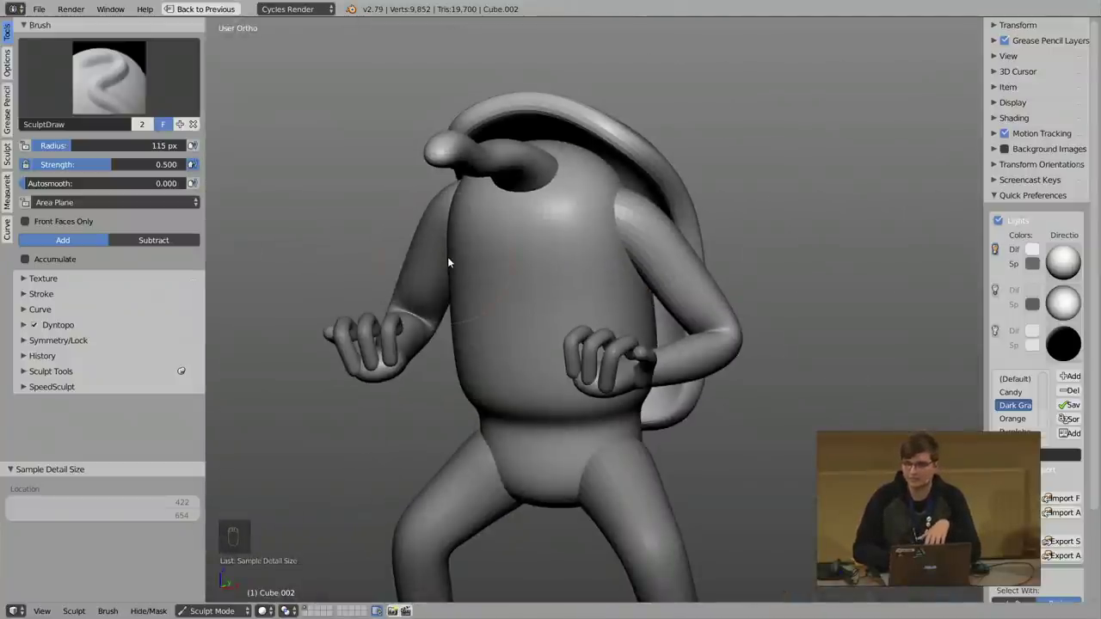
middle_drag(413, 178, 385, 146)
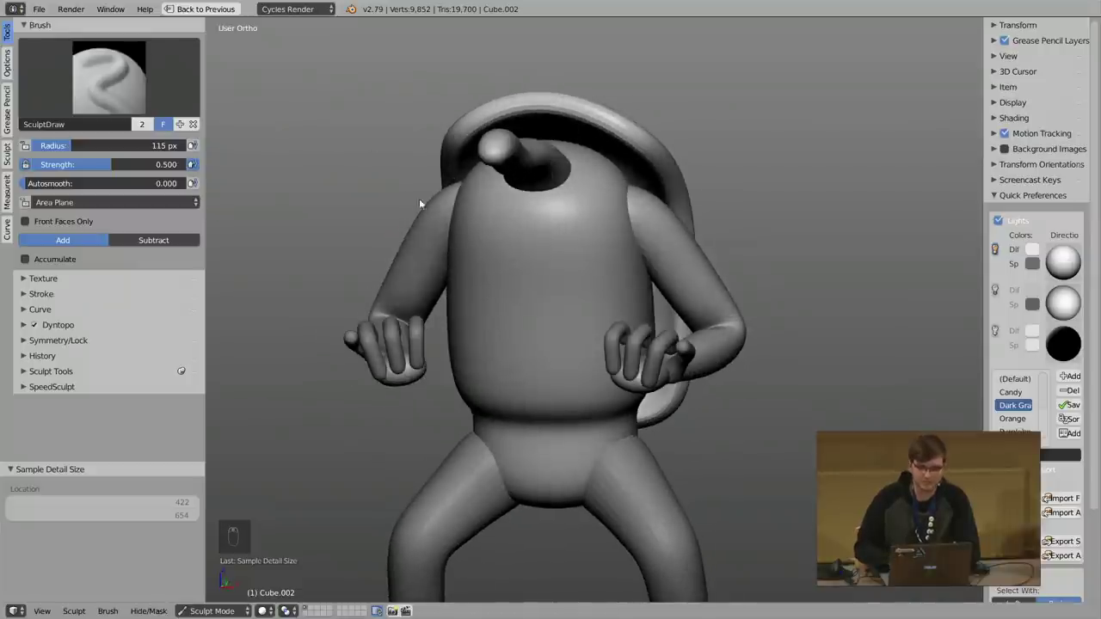
shift+middle_drag(516, 179, 478, 172)
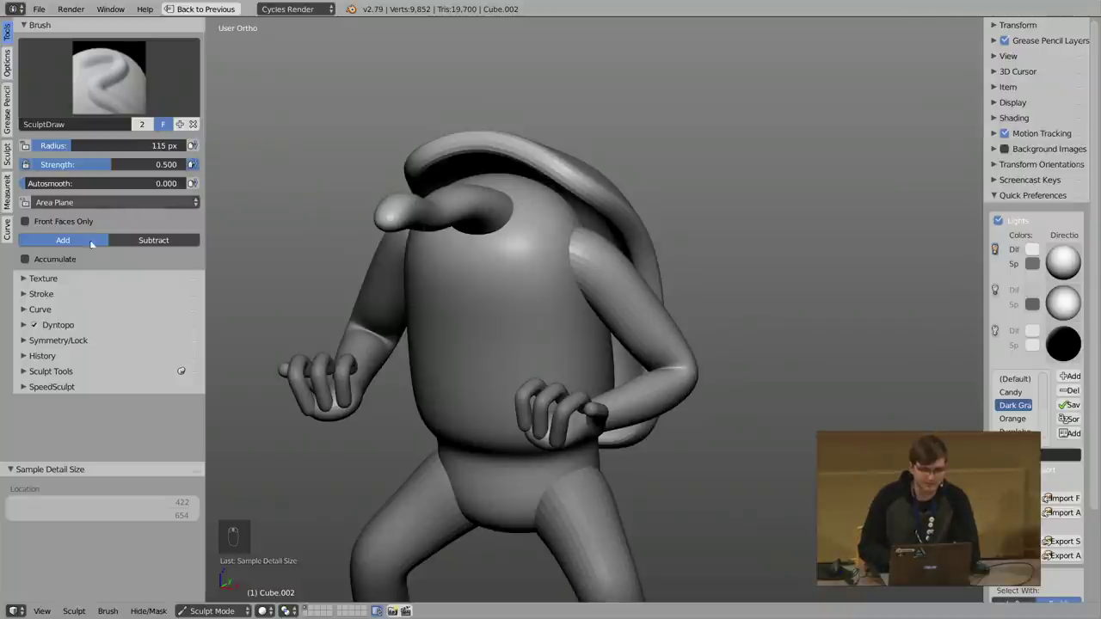
click(109, 78)
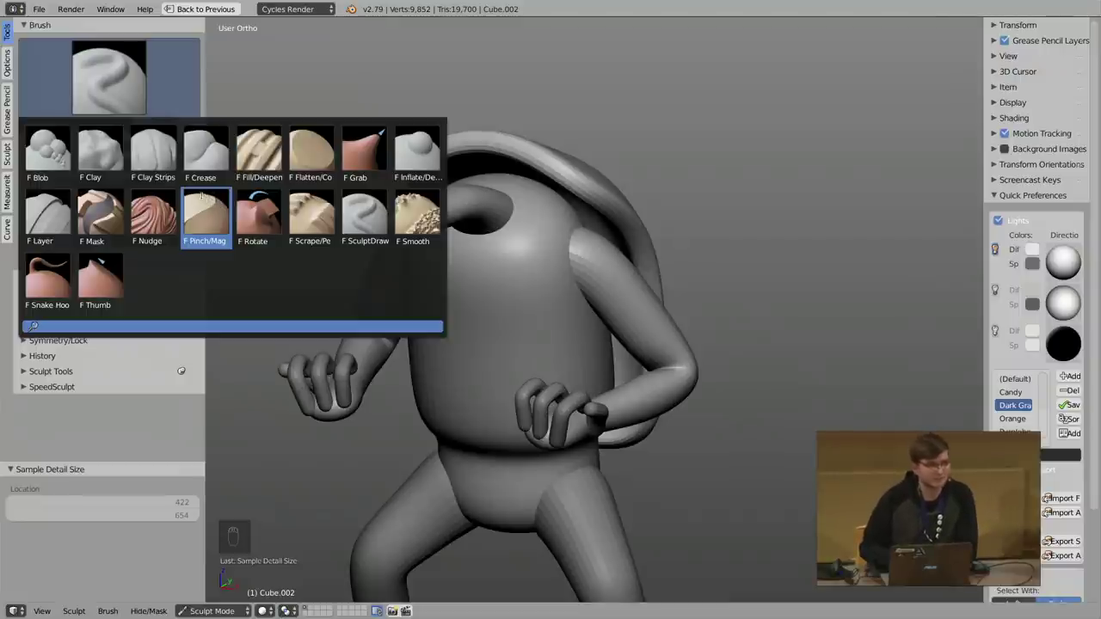
click(158, 161)
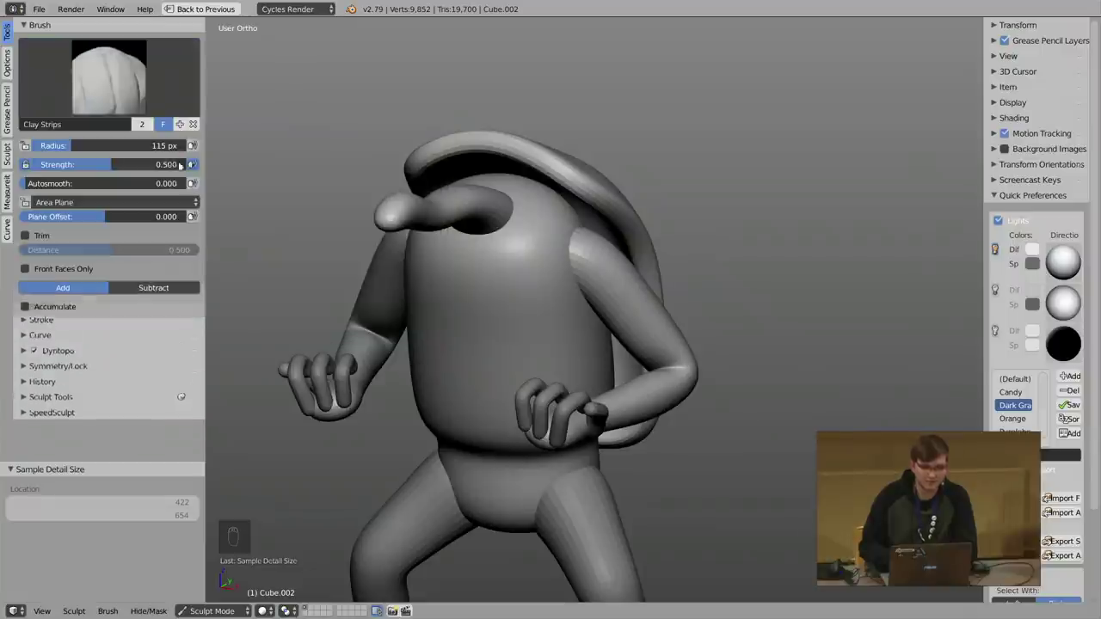
Step: Set the Clay Strips brush radius to 105 px for work around the neck and shoulder
scroll(486, 248, up, 2)
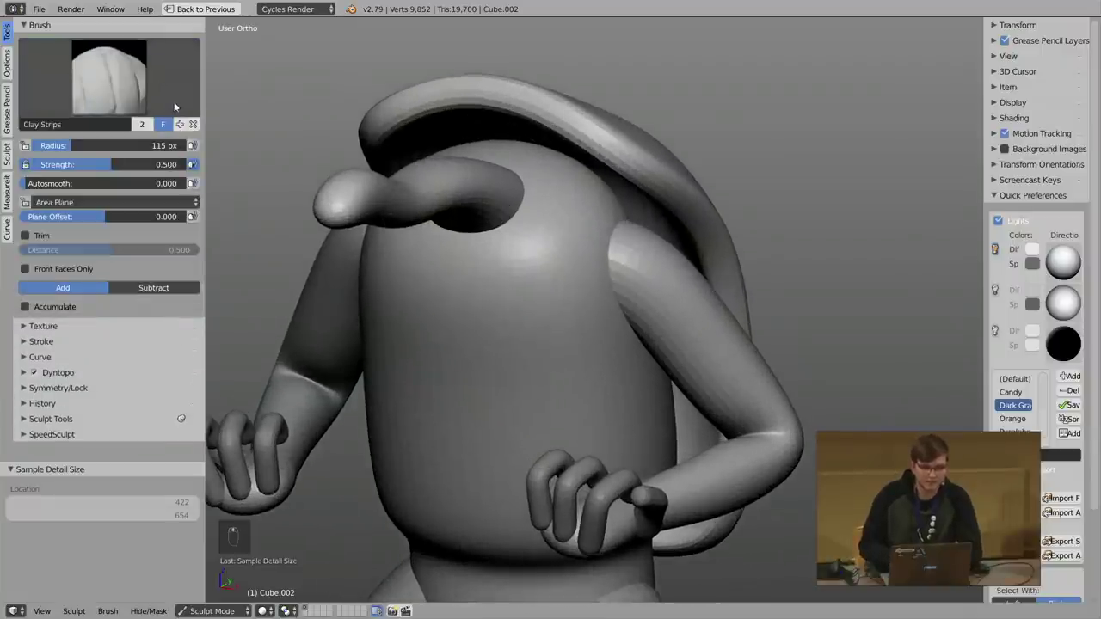
scroll(525, 258, up, 5)
key(f)
click(496, 205)
mouse_move(557, 210)
ctrl+middle_down()
mouse_move(567, 258)
mouse_move(546, 224)
ctrl+middle_up()
key(f)
click(574, 255)
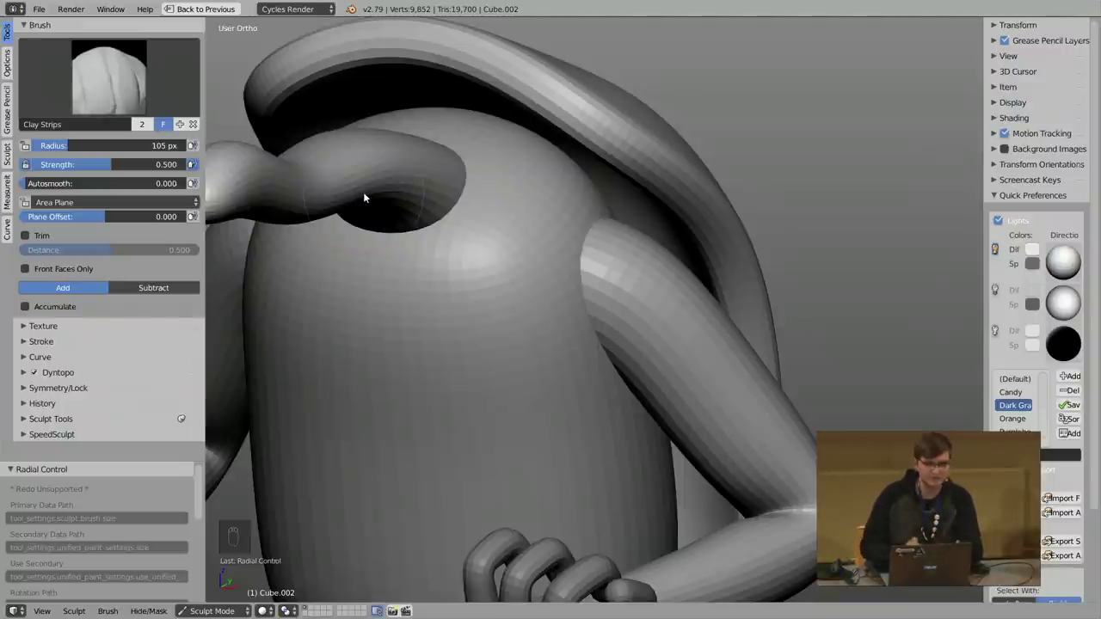
Step: Set the Clay Strips brush radius to 132 px and its strength to 0.531
mouse_move(327, 194)
middle_down()
mouse_move(412, 157)
mouse_move(423, 179)
mouse_move(396, 188)
middle_up()
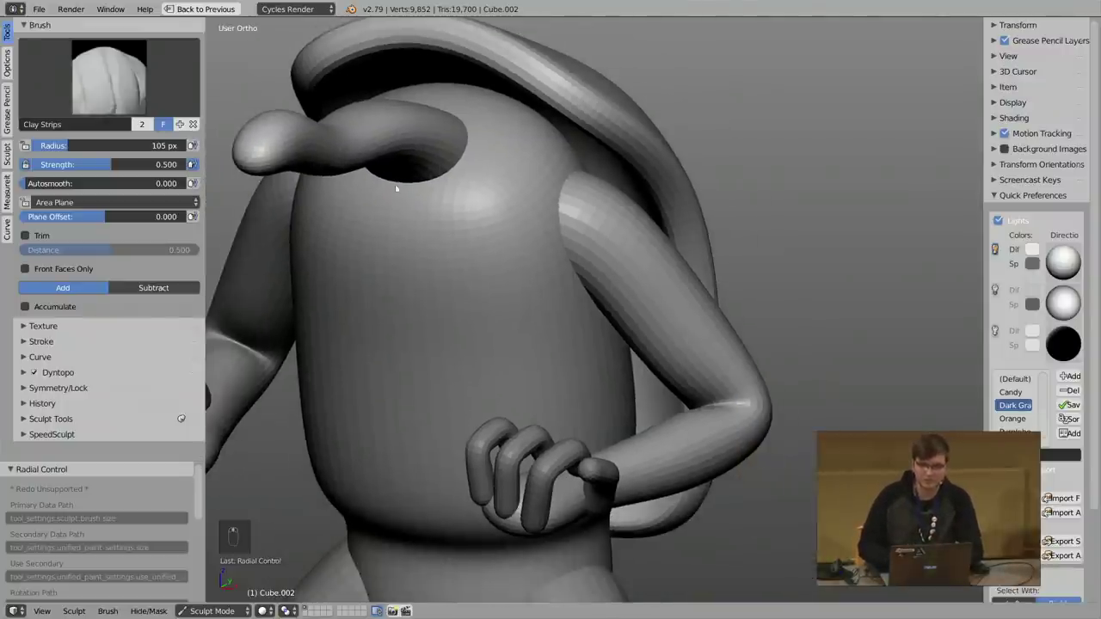
key(f)
click(521, 217)
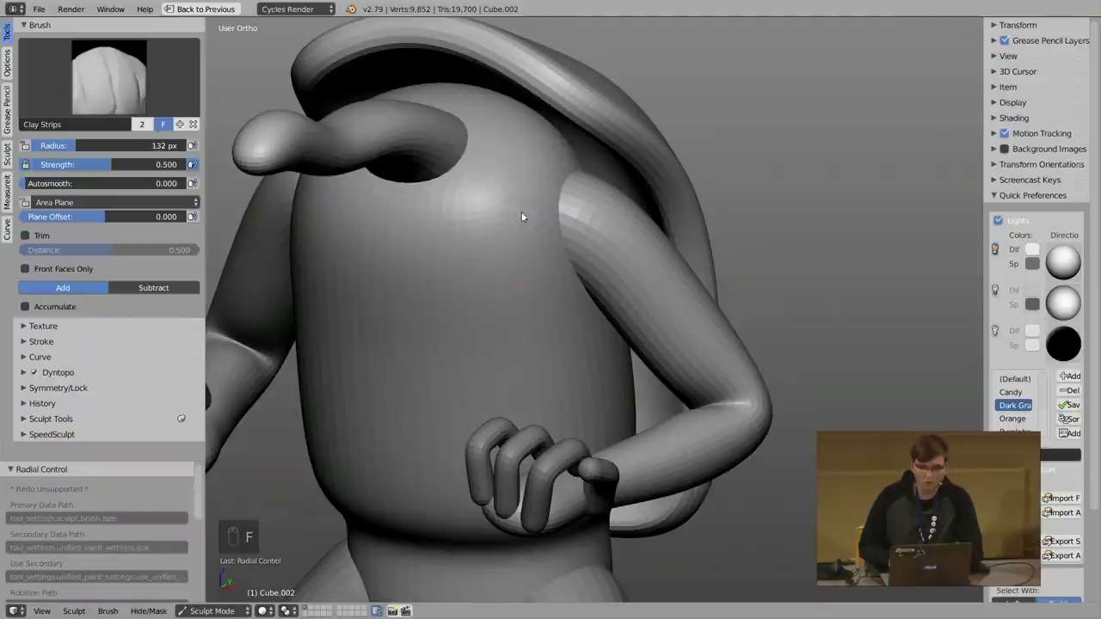
key(ctrl+f)
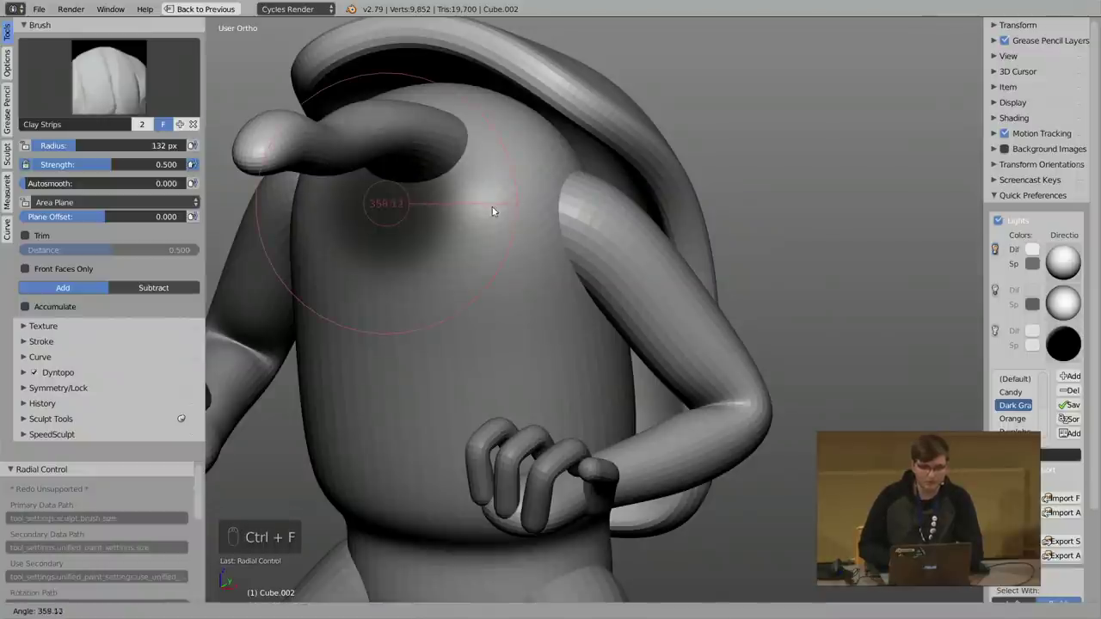
key(Escape)
key(shift+f)
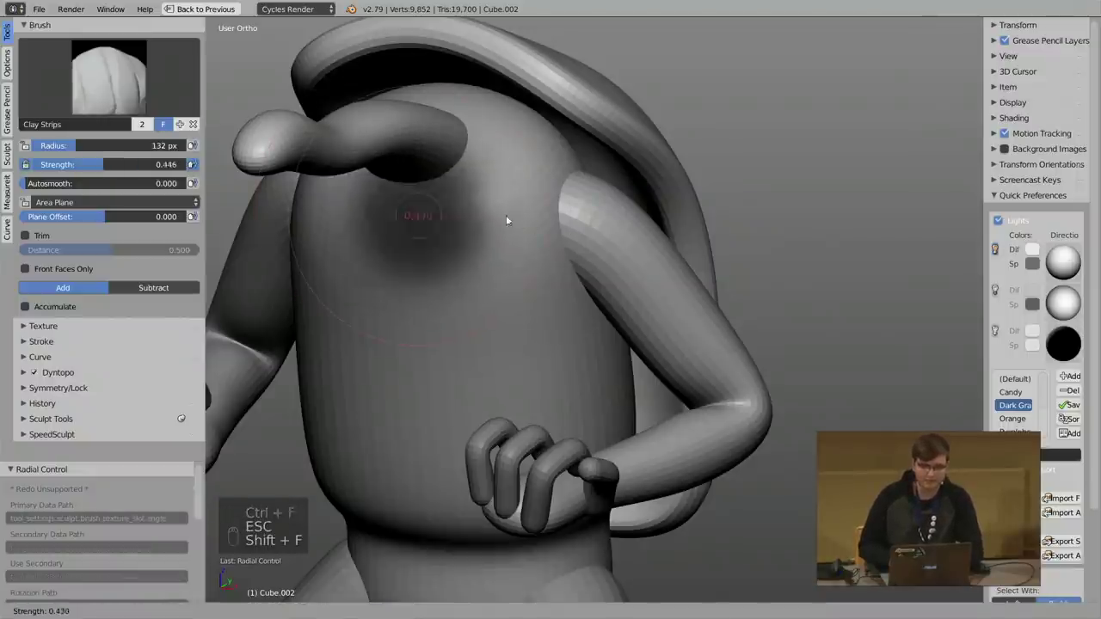
click(490, 211)
Step: Show the palette of available sculpting brushes, and hide the tool shelf
key(t)
key(t)
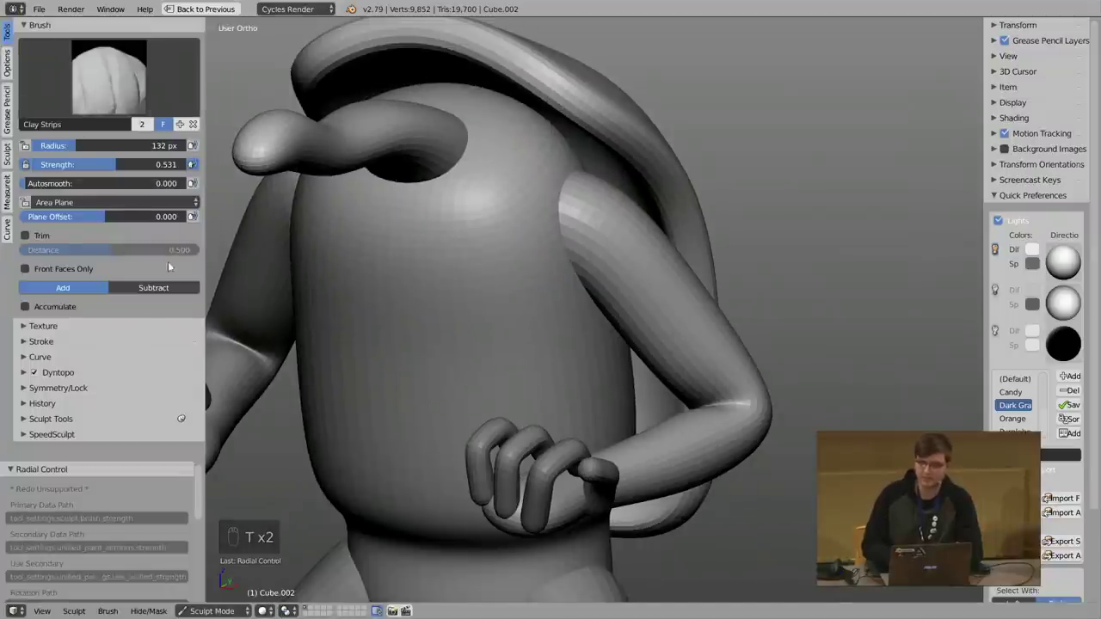
click(103, 80)
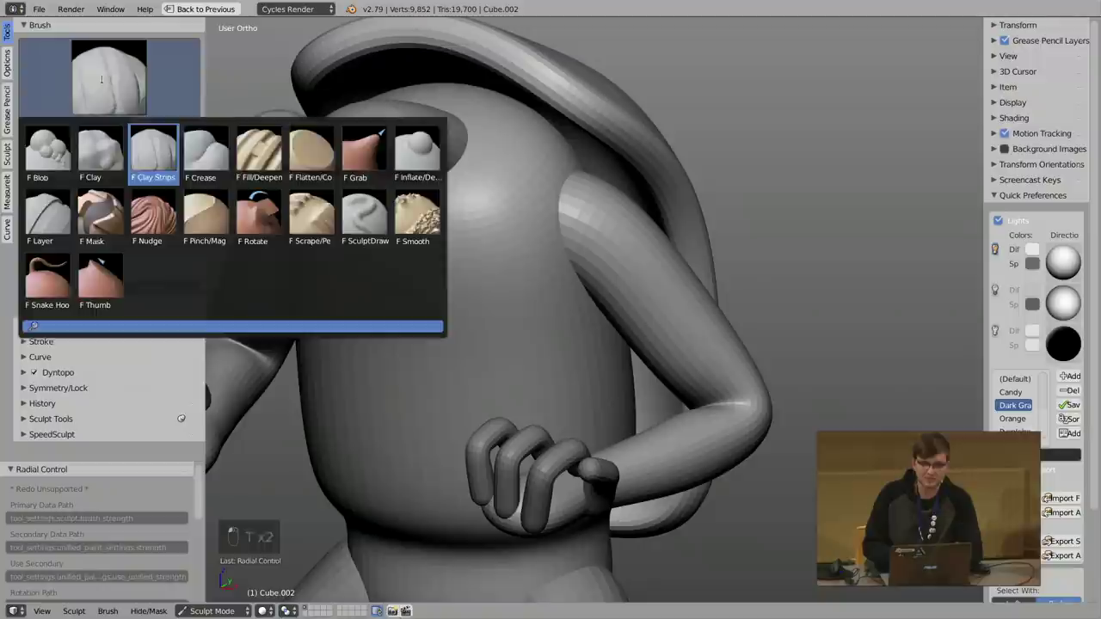
key(t)
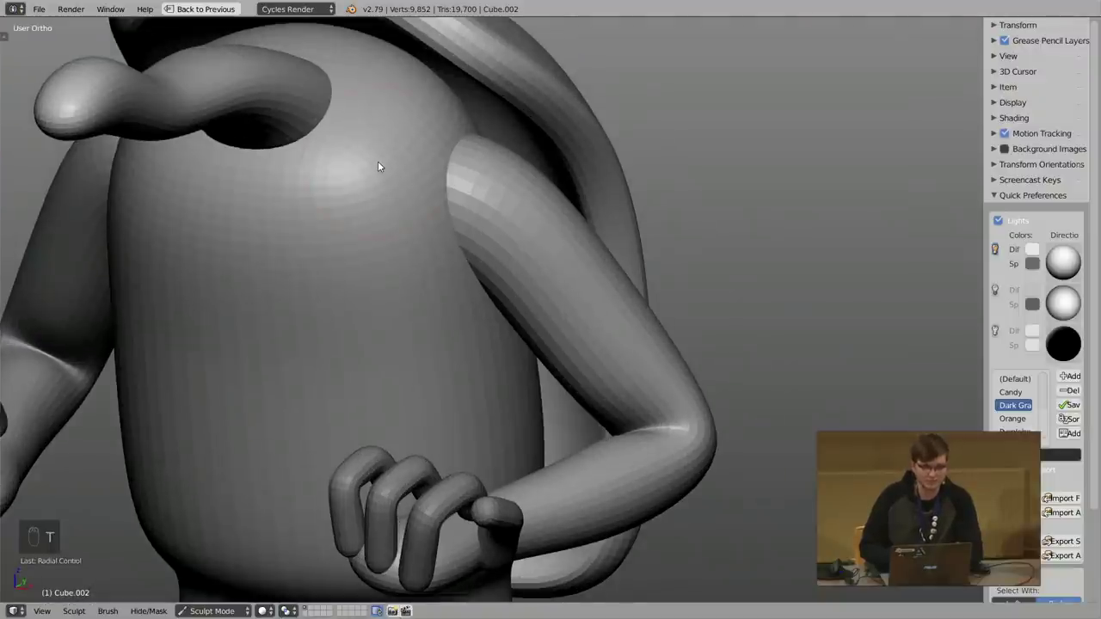
Step: Cycle through the sculpting brush presets up to Fill/Deepen with the tool shelf shown
key(1)
key(2)
key(3)
key(4)
key(t)
key(1)
key(2)
key(3)
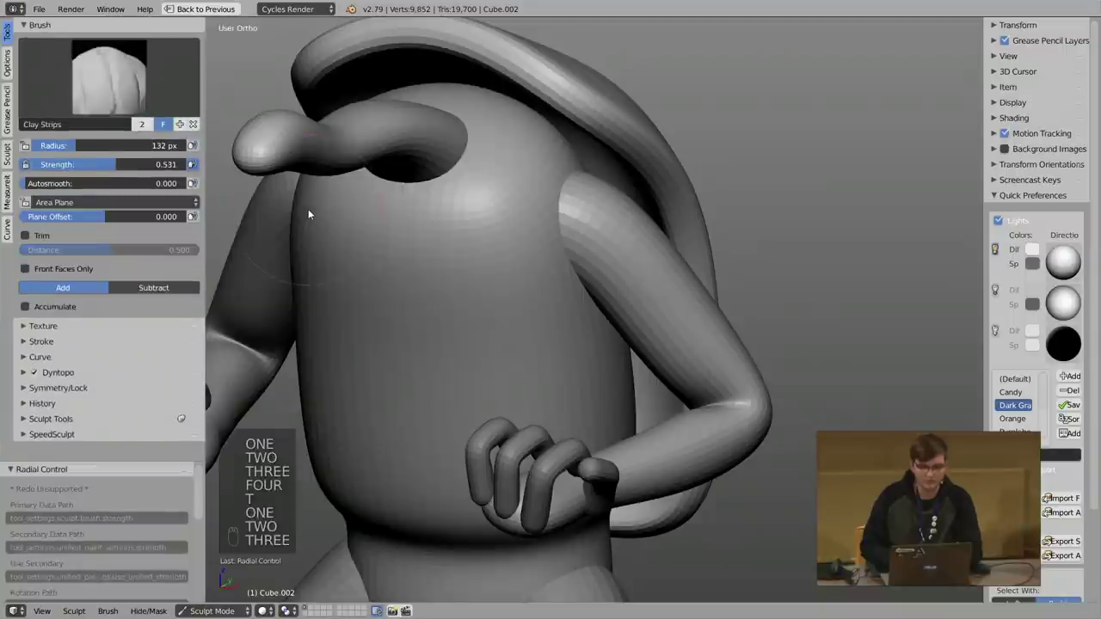
key(4)
key(5)
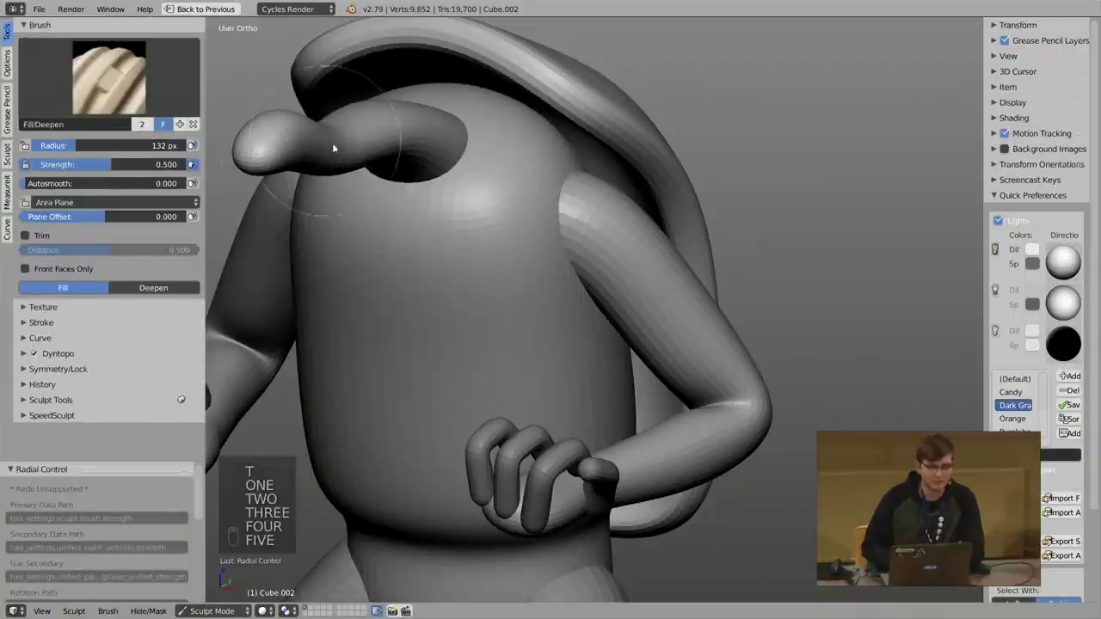
shift+middle_drag(333, 147, 360, 174)
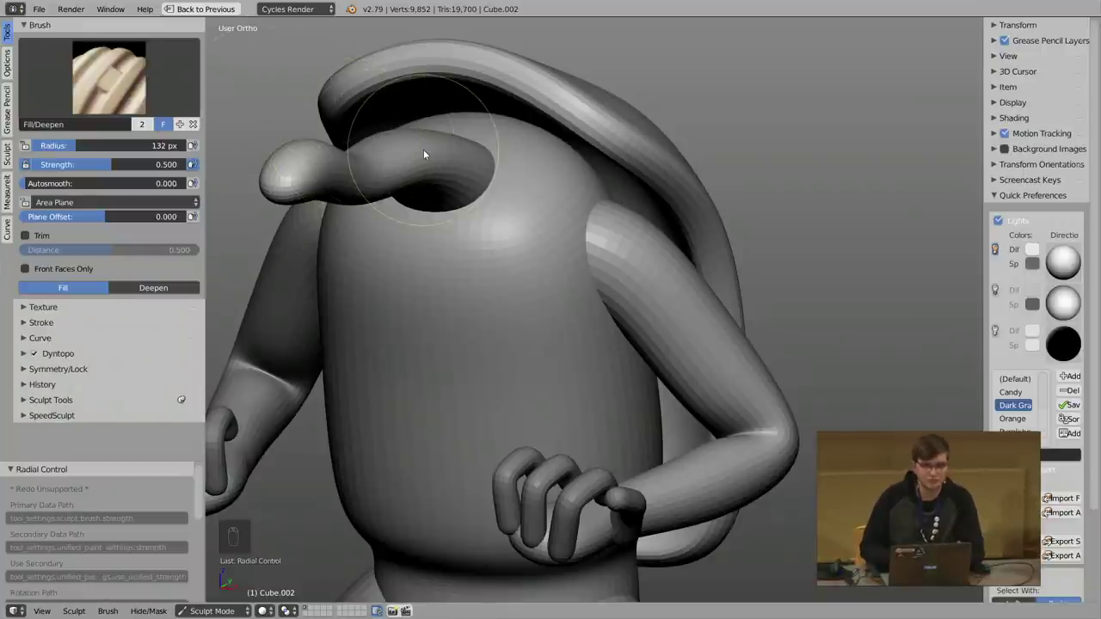
mouse_move(423, 154)
middle_down()
mouse_move(462, 184)
mouse_move(422, 170)
middle_up()
middle_drag(461, 219, 480, 214)
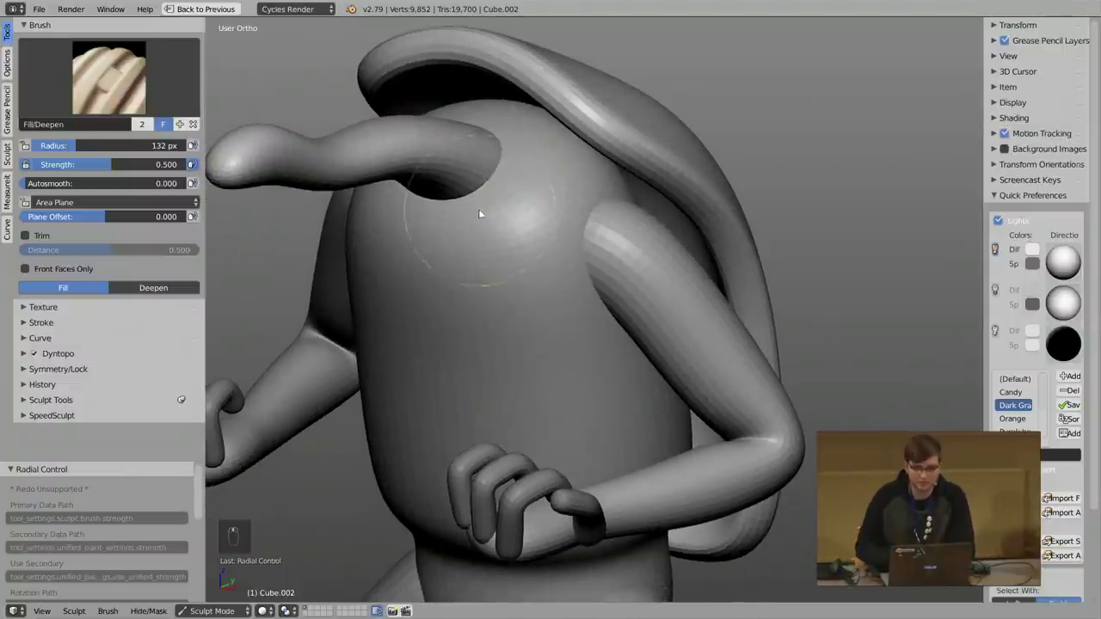
Step: Switch to the Smooth brush and set its radius to 169 px for the joint between arm and torso
key(3)
key(f)
click(542, 237)
scroll(609, 274, up, 5)
mouse_move(516, 210)
middle_down()
mouse_move(557, 217)
mouse_move(490, 239)
middle_up()
click(109, 77)
click(418, 234)
key(f)
click(500, 249)
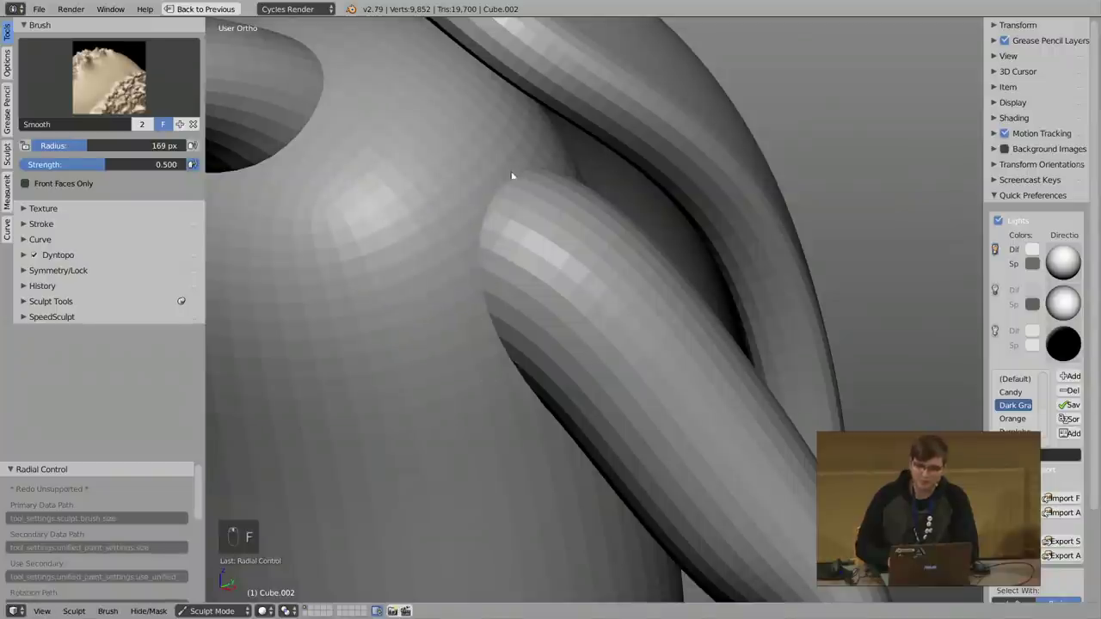
Step: Smooth the seam where the arm meets the torso at the front of the shoulder, and undo the last stroke
drag(487, 308, 474, 291)
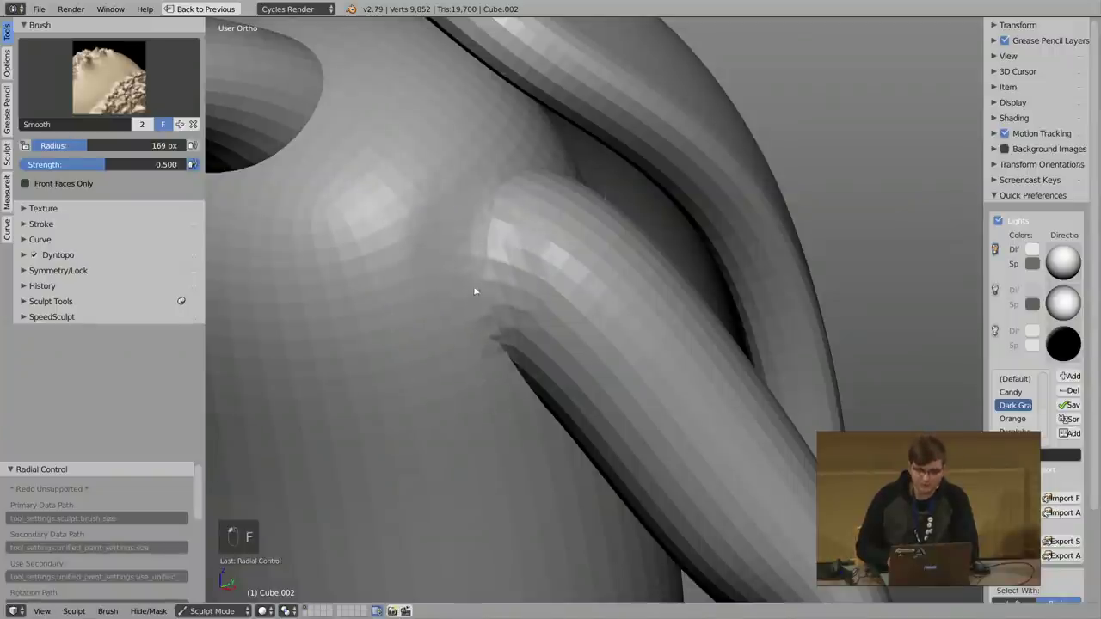
middle_drag(504, 218, 494, 287)
drag(494, 287, 500, 351)
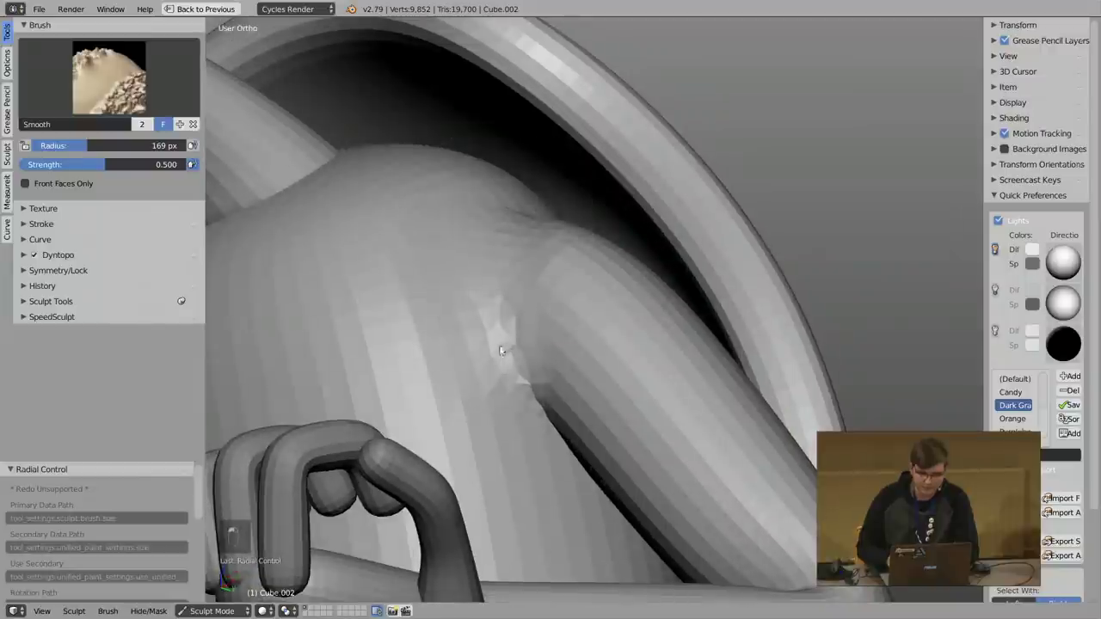
middle_drag(489, 333, 484, 240)
key(ctrl+z)
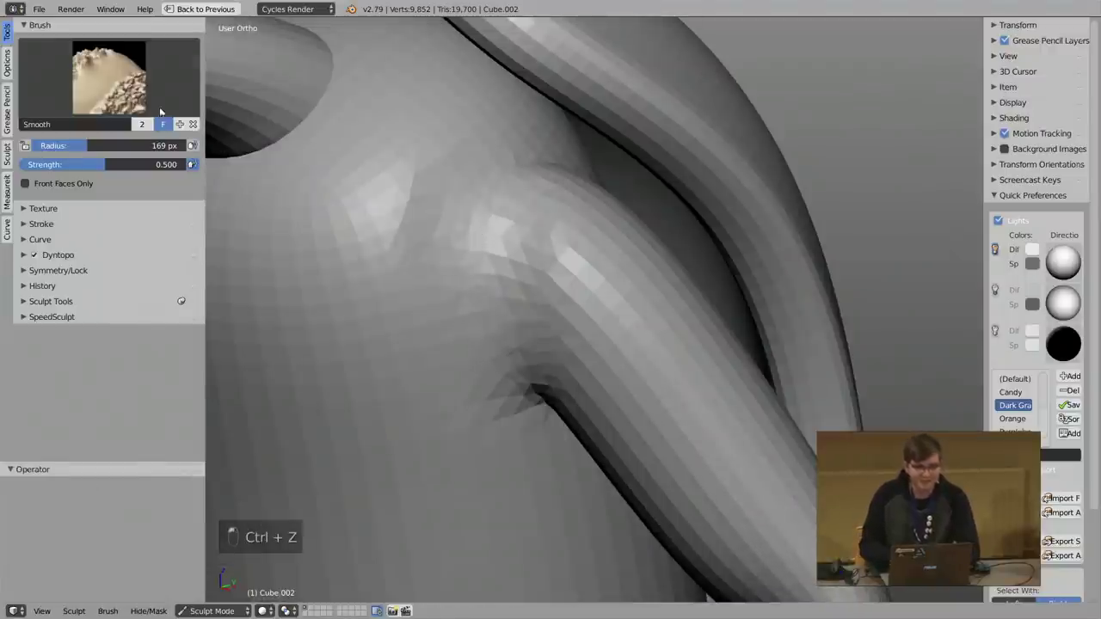
Step: Switch back to the Clay Strips brush with a radius of 123 px for the shoulder seam
click(159, 111)
click(157, 150)
mouse_move(363, 167)
middle_down()
mouse_move(461, 242)
mouse_move(471, 229)
middle_up()
key(f)
click(445, 229)
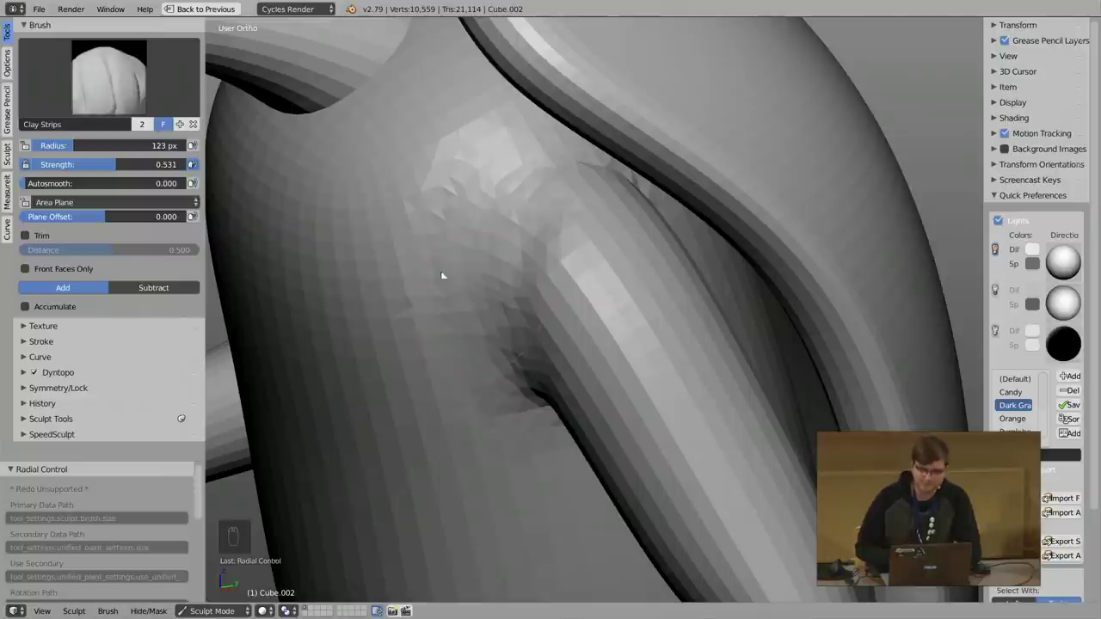
Step: Build up clay from the armpit over the front of the shoulder with a brush radius of 146 px
middle_drag(442, 275, 501, 263)
key(f)
click(514, 265)
mouse_move(531, 411)
mouse_down()
mouse_move(496, 369)
mouse_move(491, 245)
mouse_up()
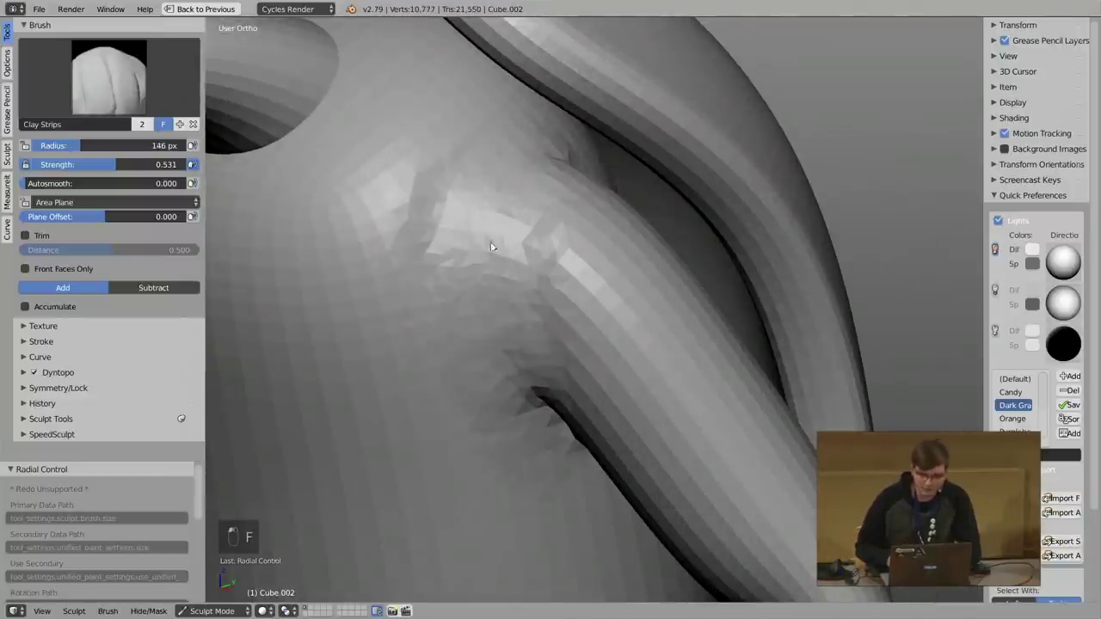
Step: Check the Dyntopo triangulation in wireframe with a test stroke, undo the stroke and return to solid shading
key(z)
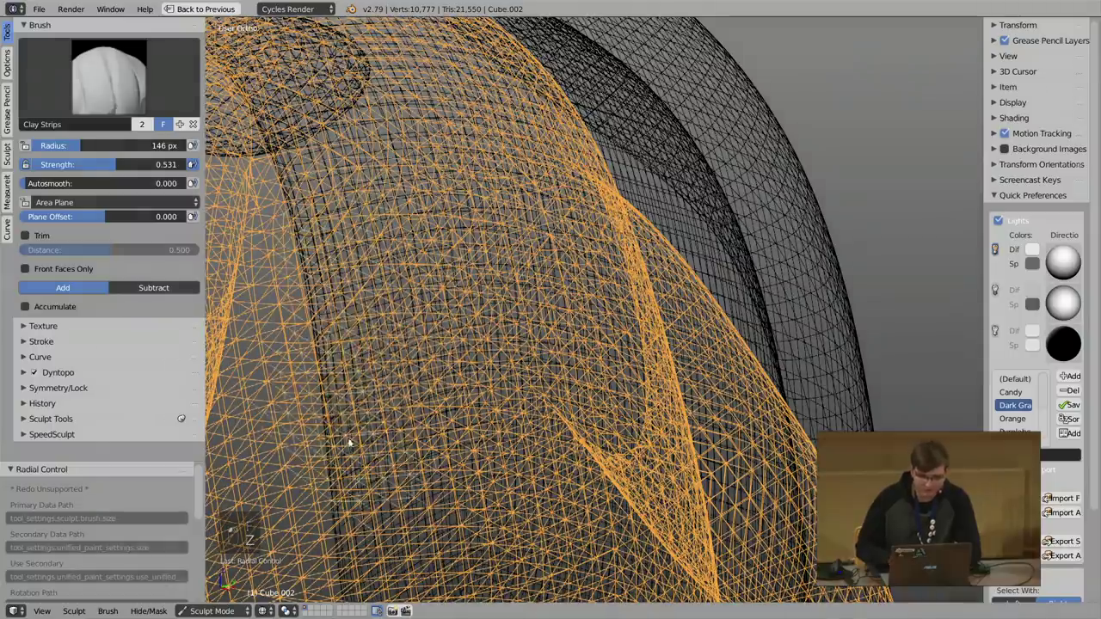
mouse_move(533, 219)
mouse_down()
mouse_move(521, 413)
mouse_move(456, 292)
mouse_move(474, 349)
mouse_up()
click(102, 374)
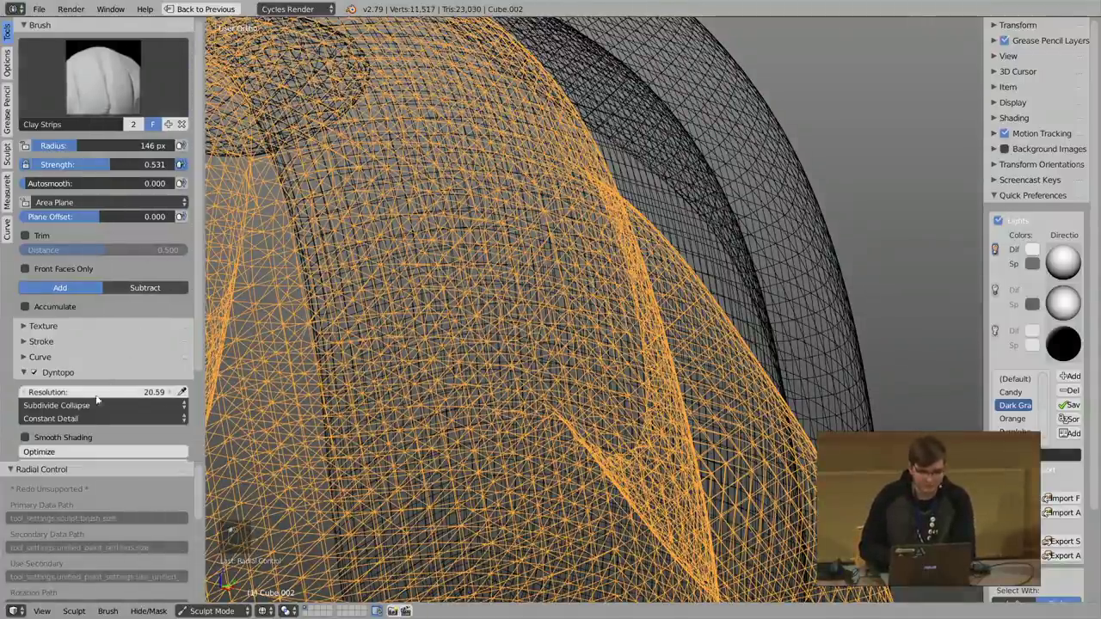
key(ctrl+z)
key(z)
Step: Build up the armpit and shoulder with Clay Strips at a 153 px radius, and smooth the blend into the chest
click(503, 416)
mouse_move(499, 278)
mouse_down()
mouse_move(550, 445)
mouse_move(494, 361)
mouse_move(471, 371)
mouse_up()
ctrl+middle_drag(487, 322, 479, 341)
key(f)
click(479, 340)
mouse_move(479, 338)
mouse_down()
mouse_move(432, 330)
mouse_move(476, 280)
mouse_move(491, 236)
mouse_move(438, 248)
mouse_up()
mouse_move(430, 297)
shift+mouse_down()
mouse_move(387, 365)
mouse_move(476, 262)
mouse_move(468, 374)
mouse_move(464, 357)
shift+mouse_up()
mouse_move(460, 335)
middle_down()
mouse_move(508, 306)
mouse_move(477, 341)
middle_up()
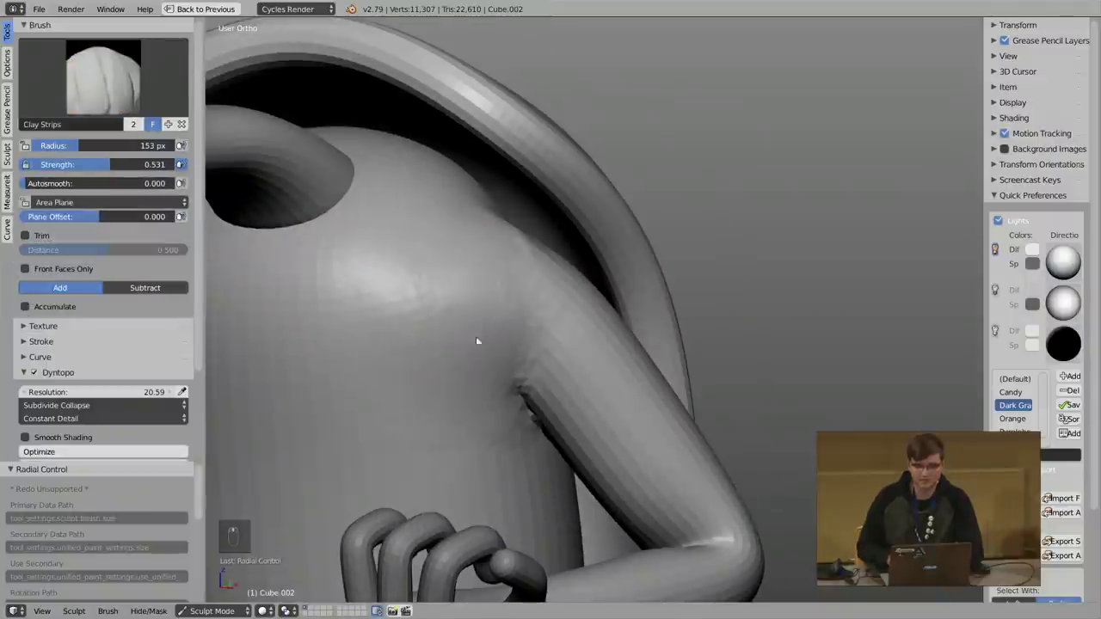
Step: Isolate the body in local view, then add clay to the shoulder at a 148 px radius and smooth it
key(KP_Divide)
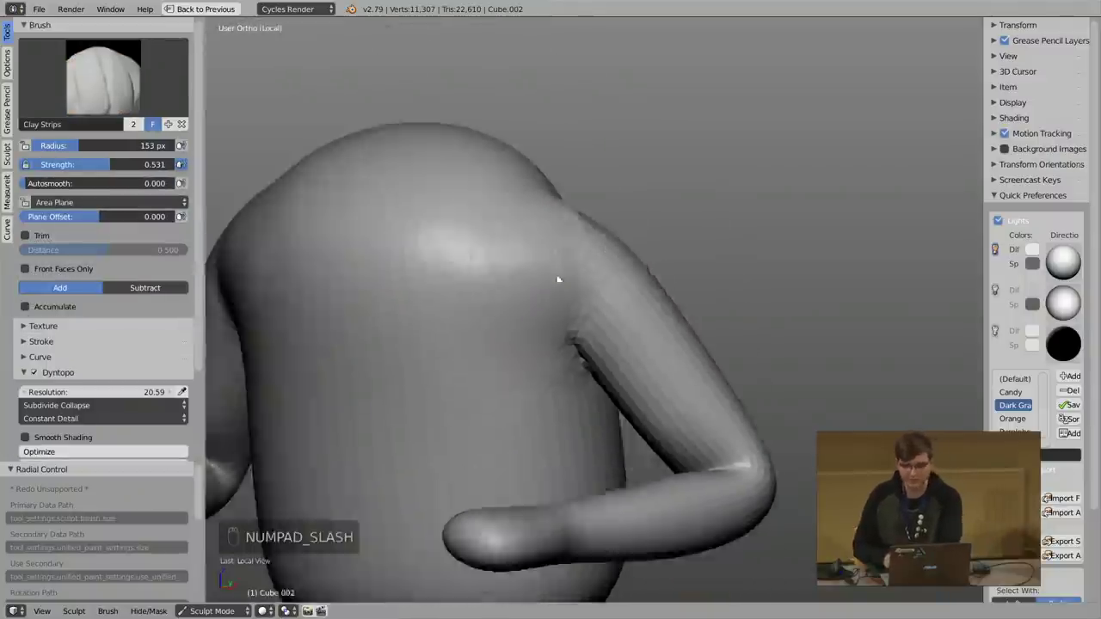
middle_drag(656, 223, 564, 278)
scroll(565, 275, up, 3)
key(f)
click(537, 225)
mouse_move(558, 232)
mouse_down()
mouse_move(571, 259)
mouse_move(559, 189)
mouse_move(589, 211)
mouse_move(529, 267)
mouse_move(589, 196)
mouse_up()
mouse_move(621, 258)
middle_down()
mouse_move(737, 259)
mouse_move(605, 240)
middle_up()
shift+drag(496, 185, 511, 178)
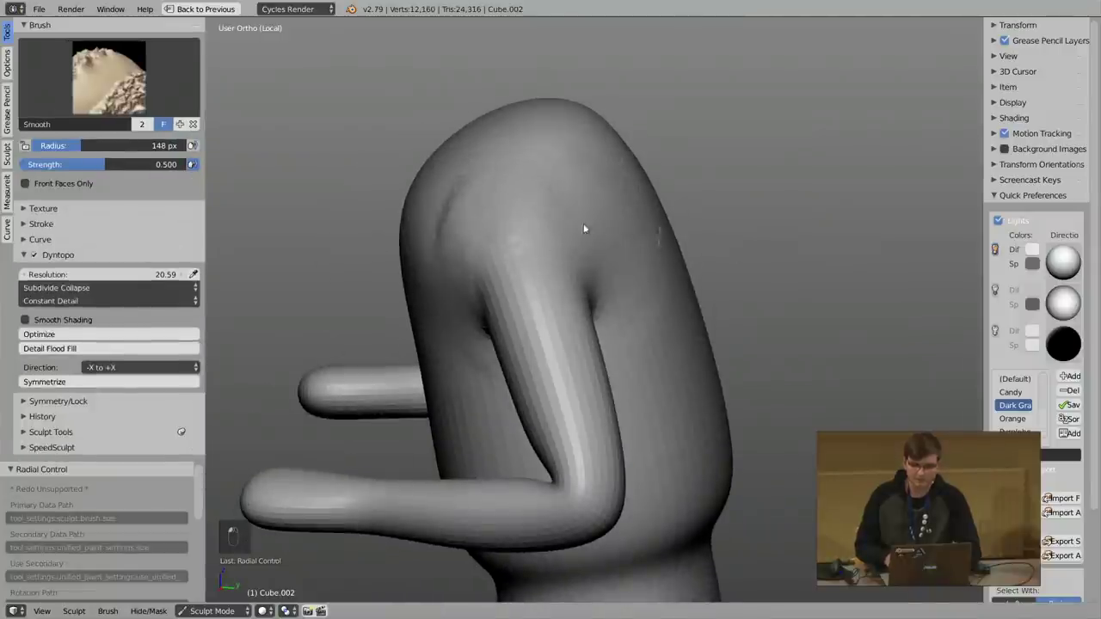
Step: Build up the rear of the shoulder and the shoulder blade area with Clay Strips at a 103 px radius
middle_drag(626, 236, 558, 247)
key(f)
click(532, 257)
mouse_move(540, 333)
mouse_down()
mouse_move(547, 263)
mouse_move(521, 210)
mouse_move(549, 289)
mouse_move(553, 201)
mouse_up()
shift+middle_drag(592, 312, 587, 221)
mouse_move(597, 278)
mouse_down()
mouse_move(654, 207)
mouse_move(627, 243)
mouse_up()
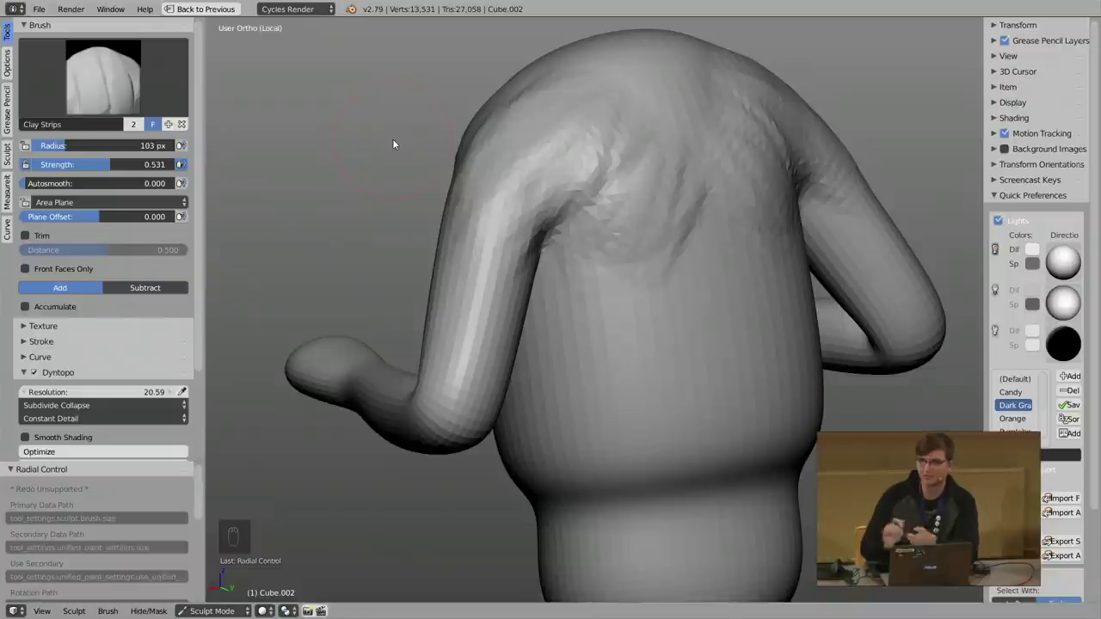
Step: Smooth the clay strokes across the back with a brush radius of 115 px
shift+drag(568, 282, 538, 238)
key(f)
click(584, 298)
mouse_move(585, 302)
shift+mouse_down()
mouse_move(558, 410)
mouse_move(641, 325)
mouse_move(664, 267)
shift+mouse_up()
shift+middle_drag(586, 157, 532, 253)
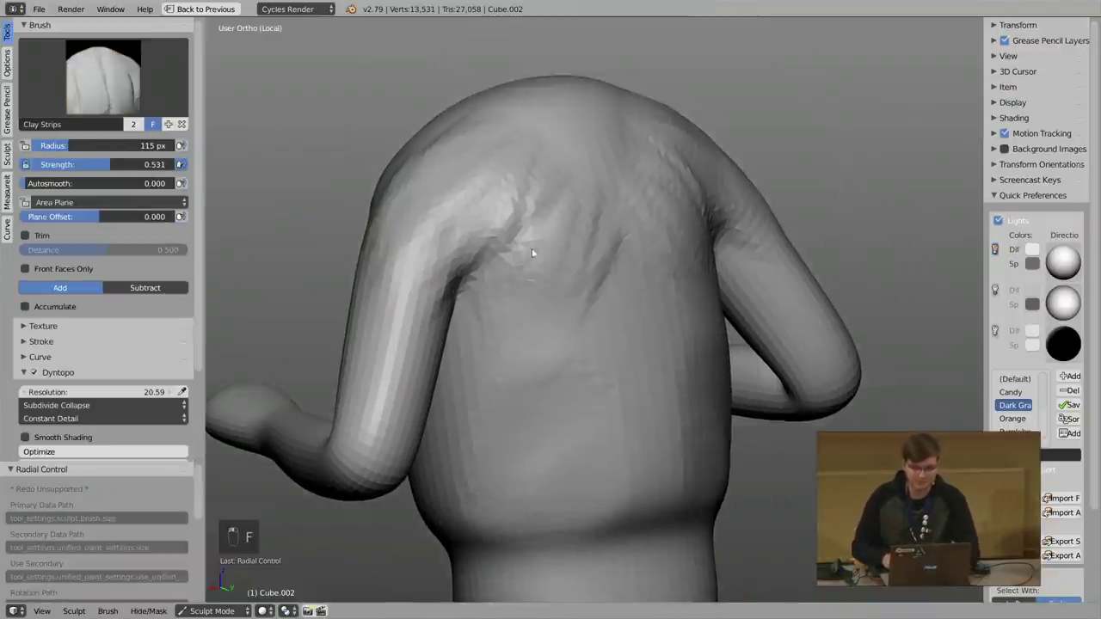
Step: Carve a groove down the back with the Crease brush
key(4)
drag(611, 198, 633, 432)
mouse_move(504, 290)
middle_down()
mouse_move(467, 277)
mouse_move(533, 300)
mouse_move(502, 247)
middle_up()
Step: Sculpt the chest muscles on the front of the torso with Clay Strips at a 117 px radius
key(f)
click(518, 228)
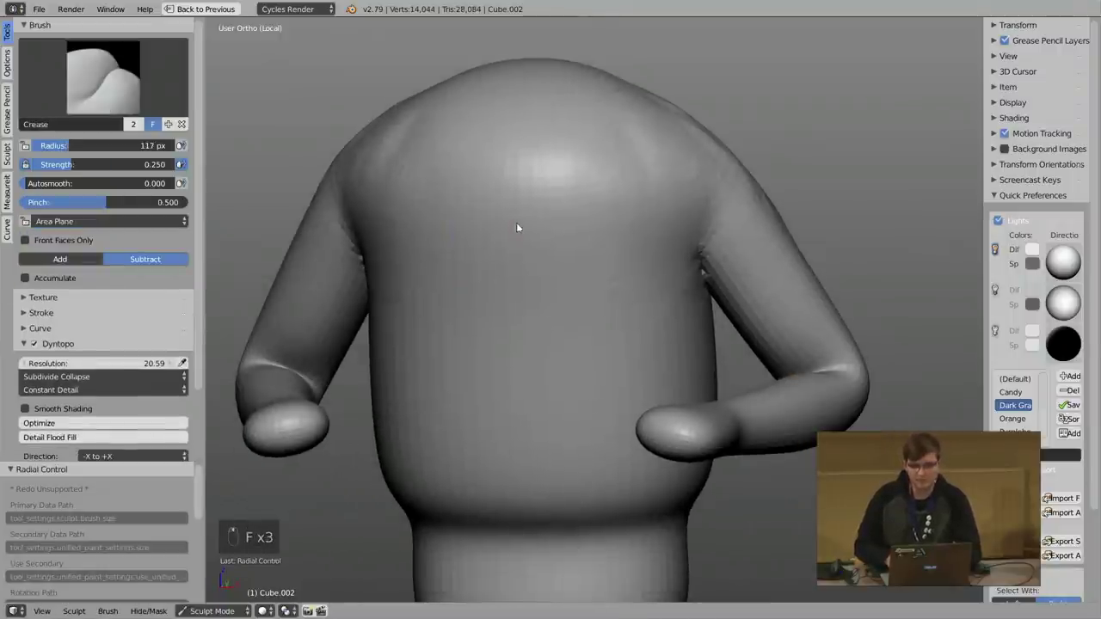
click(129, 78)
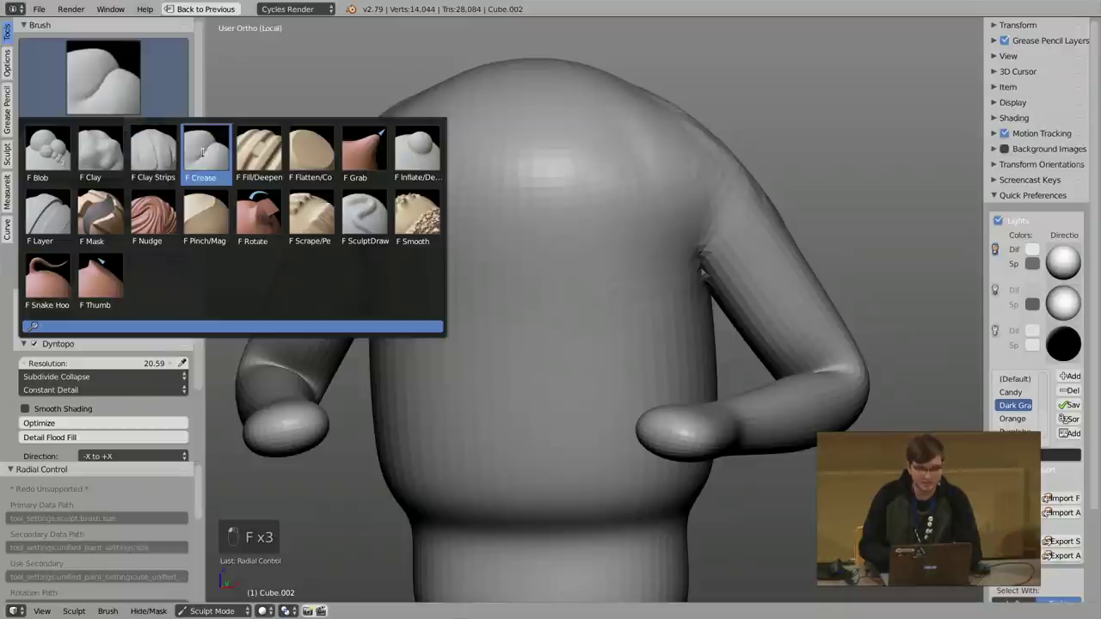
click(153, 151)
mouse_move(546, 209)
mouse_down()
mouse_move(634, 221)
mouse_move(576, 277)
mouse_move(548, 152)
mouse_move(553, 107)
mouse_up()
drag(680, 198, 609, 329)
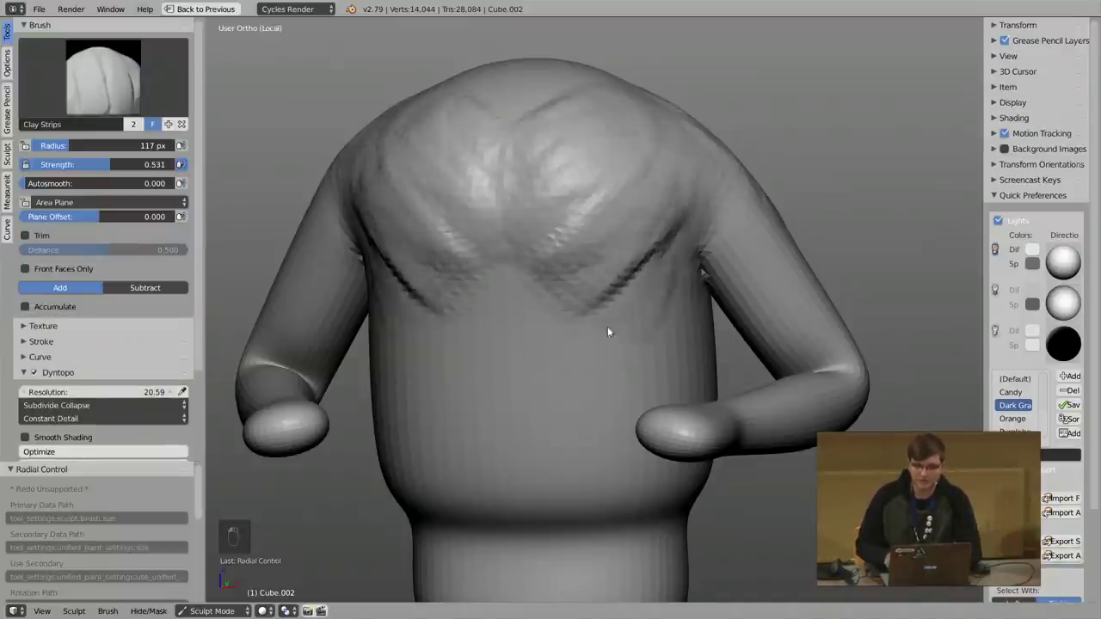
Step: Resize the brush and carve a line along the outer lower edge of the chest with the Crease brush
shift+middle_drag(608, 320, 617, 237)
key(f)
click(590, 247)
middle_drag(586, 274, 563, 194)
key(4)
mouse_move(663, 229)
mouse_down()
mouse_move(608, 310)
mouse_move(627, 338)
mouse_up()
Step: Add clay strips beside the chest near the armpit and smooth them into the torso
key(f)
click(672, 307)
mouse_move(673, 307)
middle_down()
mouse_move(643, 305)
mouse_move(651, 327)
middle_up()
key(3)
drag(676, 310, 720, 298)
key(s)
mouse_move(659, 264)
mouse_down()
mouse_move(579, 214)
mouse_move(582, 118)
mouse_move(656, 212)
mouse_move(590, 223)
mouse_up()
Step: Build up the side of the torso below the chest with Clay Strips at an 81 px radius
key(3)
scroll(659, 275, down, 3)
mouse_move(659, 276)
middle_down()
mouse_move(624, 238)
mouse_move(672, 240)
middle_up()
shift+middle_drag(765, 253, 703, 257)
scroll(703, 257, up, 2)
key(f)
click(672, 257)
mouse_move(693, 211)
mouse_down()
mouse_move(670, 272)
mouse_move(634, 267)
mouse_move(632, 298)
mouse_move(593, 328)
mouse_move(700, 265)
mouse_move(693, 334)
mouse_move(692, 265)
mouse_move(663, 268)
mouse_up()
Step: Add clay down the flank toward the belly and smooth the strokes
middle_drag(588, 258, 599, 259)
mouse_move(600, 275)
mouse_down()
mouse_move(636, 178)
mouse_move(589, 327)
mouse_move(599, 313)
mouse_up()
middle_drag(645, 263, 594, 258)
mouse_move(594, 263)
shift+mouse_down()
mouse_move(552, 318)
mouse_move(693, 263)
mouse_move(727, 226)
mouse_move(649, 349)
mouse_move(605, 352)
shift+mouse_up()
middle_drag(582, 246, 775, 245)
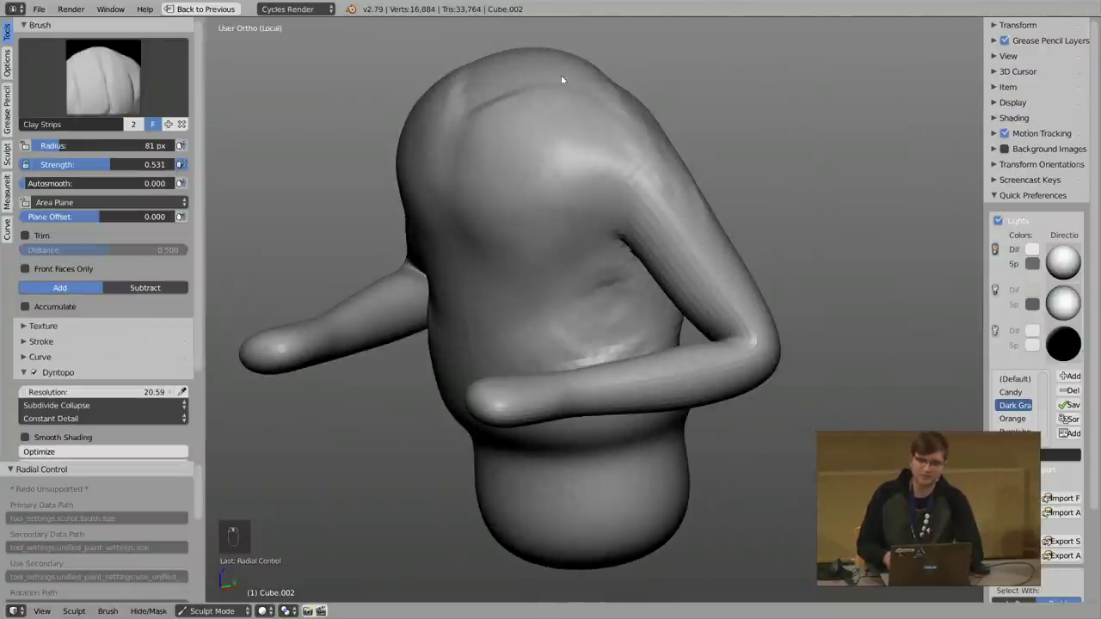
mouse_move(512, 251)
middle_down()
mouse_move(536, 290)
mouse_move(488, 287)
middle_up()
Step: Return to Object Mode, leave local view, and select the legs together with the body as the active object
key(Tab)
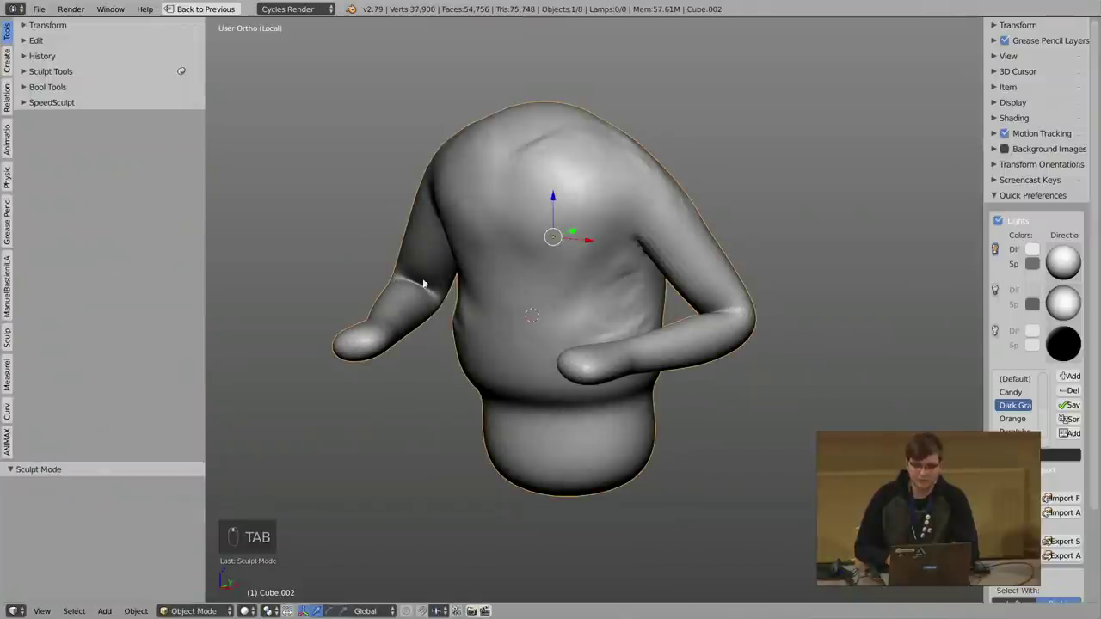
key(KP_Divide)
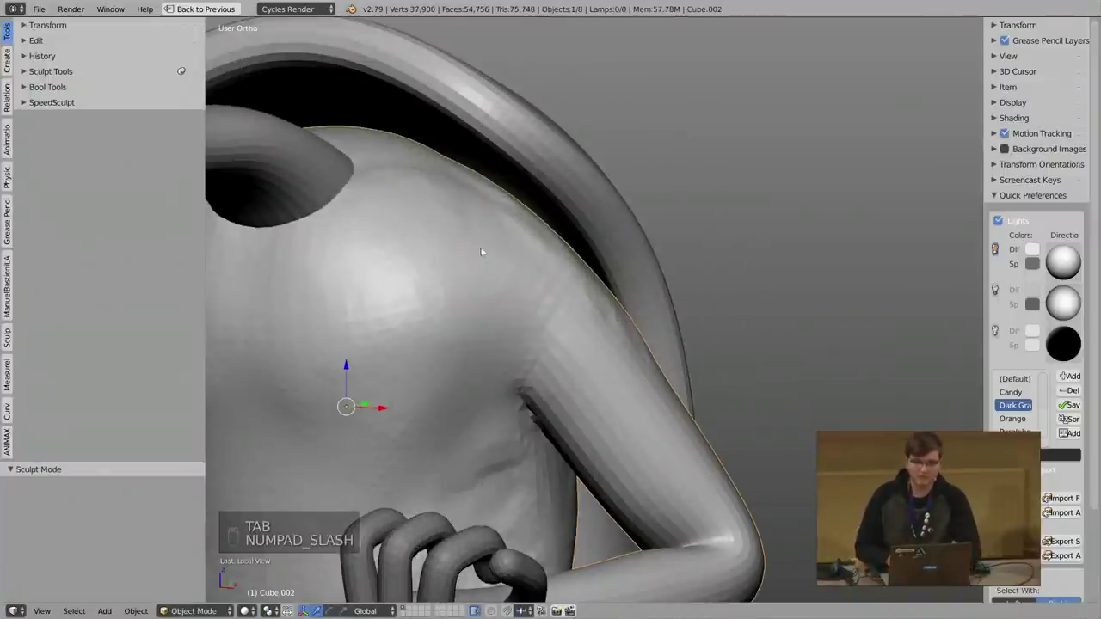
right_click(597, 335)
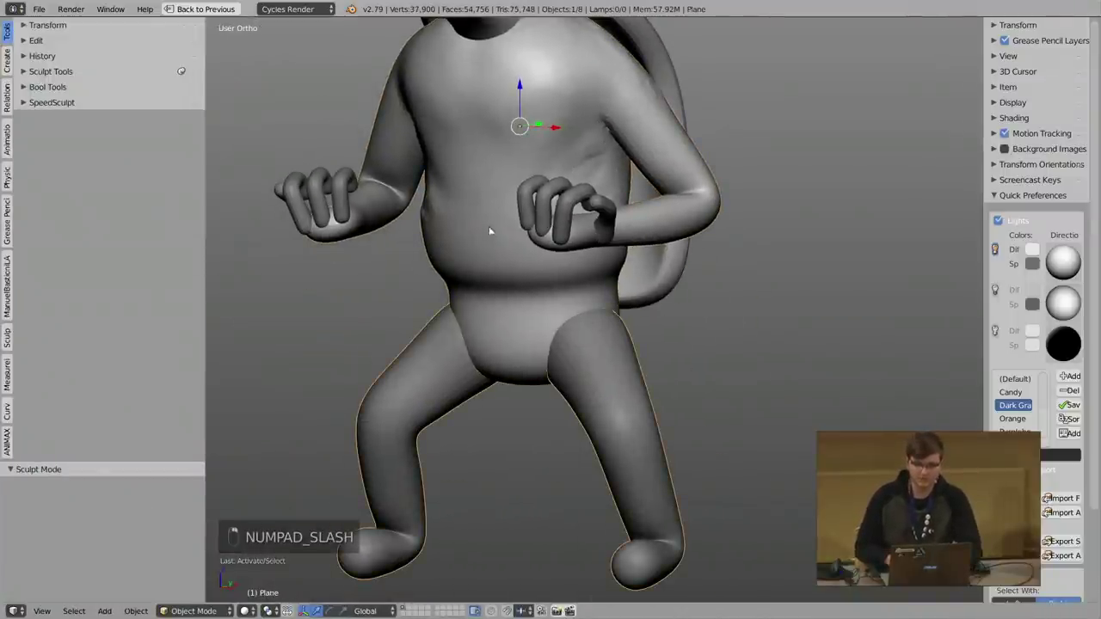
shift+middle_drag(491, 230, 503, 262)
shift+right_click(499, 259)
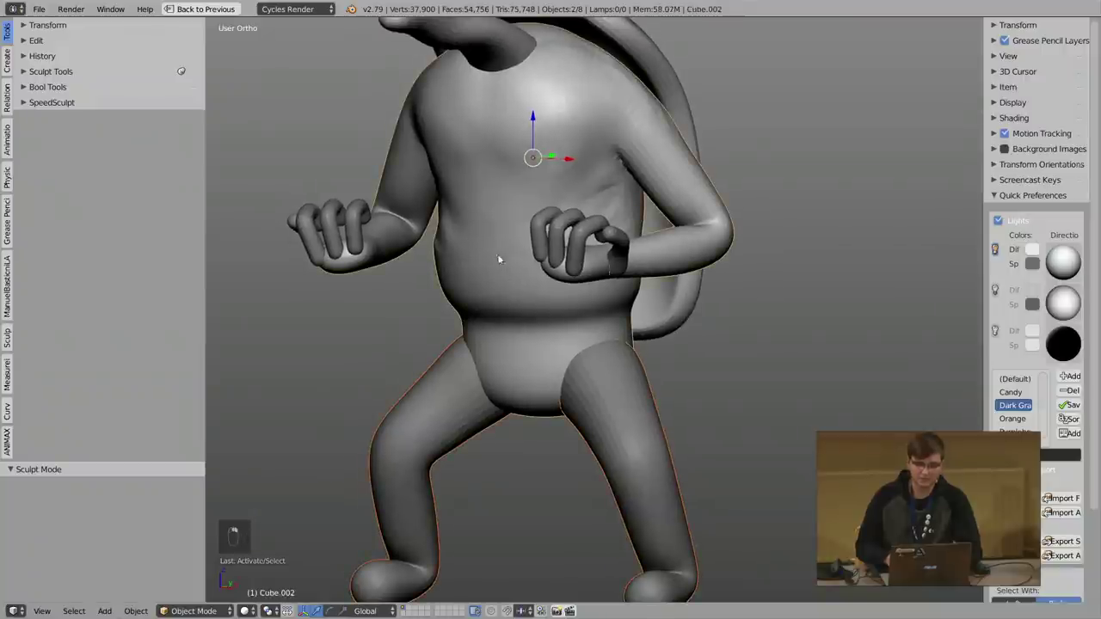
Step: Merge the legs into the body with a Boolean Union from the sculpt tools
click(51, 72)
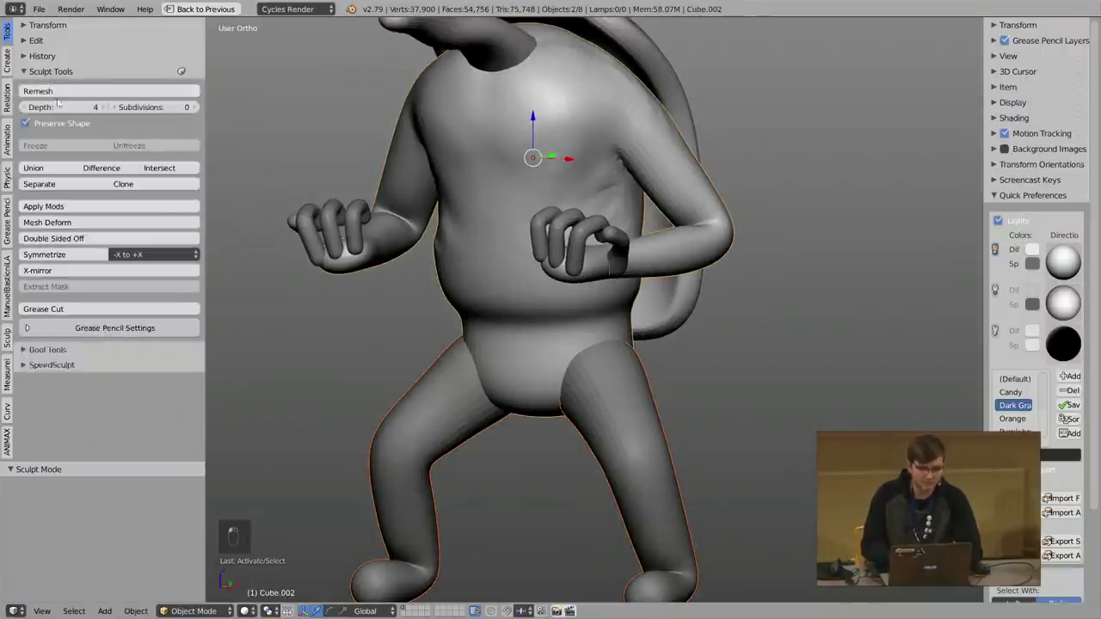
click(33, 168)
scroll(563, 313, up, 3)
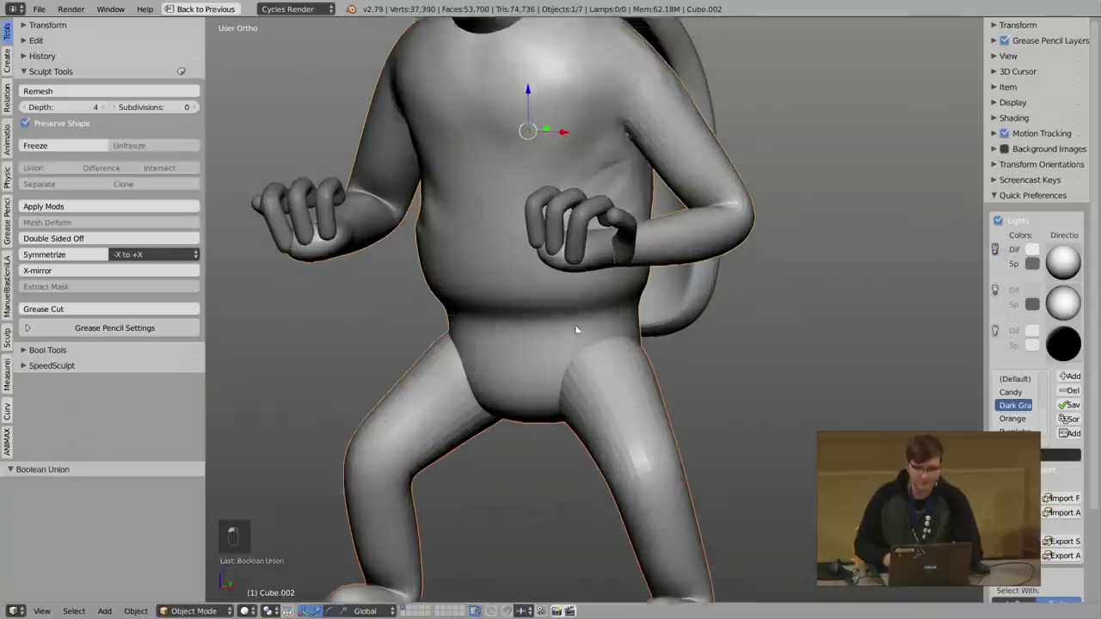
Step: Enter Sculpt Mode on the merged body and set the Clay Strips radius to 108 px for the hips
key(Tab)
scroll(585, 303, up, 2)
key(f)
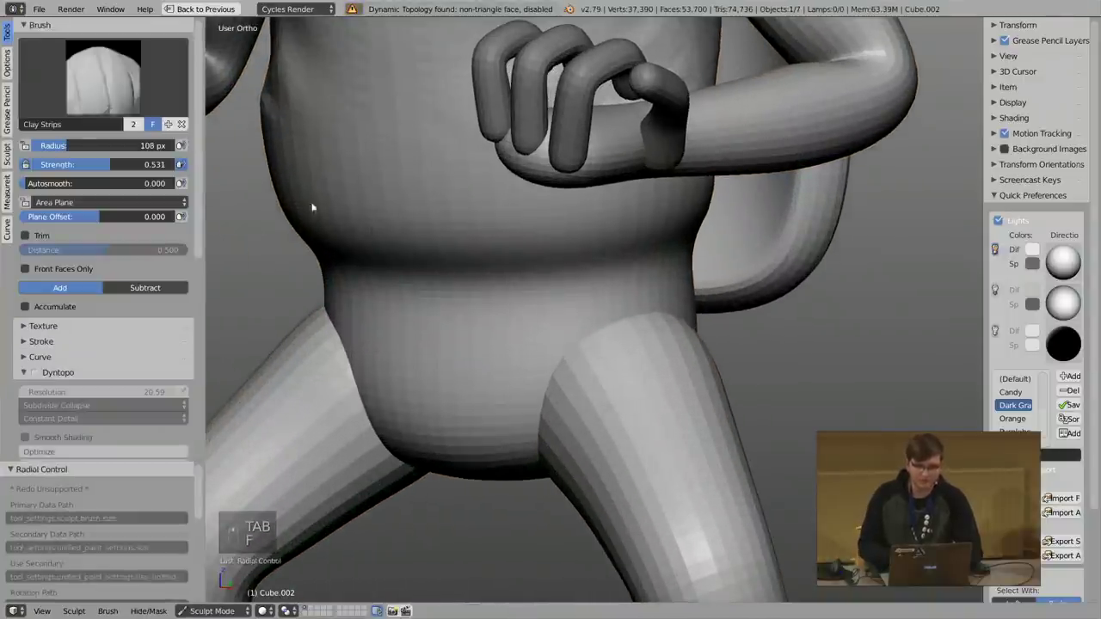
Step: Enable Dyntopo and build up the hip joint with Clay Strips at 123 px radius, smoothing the strokes
shift+middle_drag(353, 340, 358, 286)
key(ctrl+d)
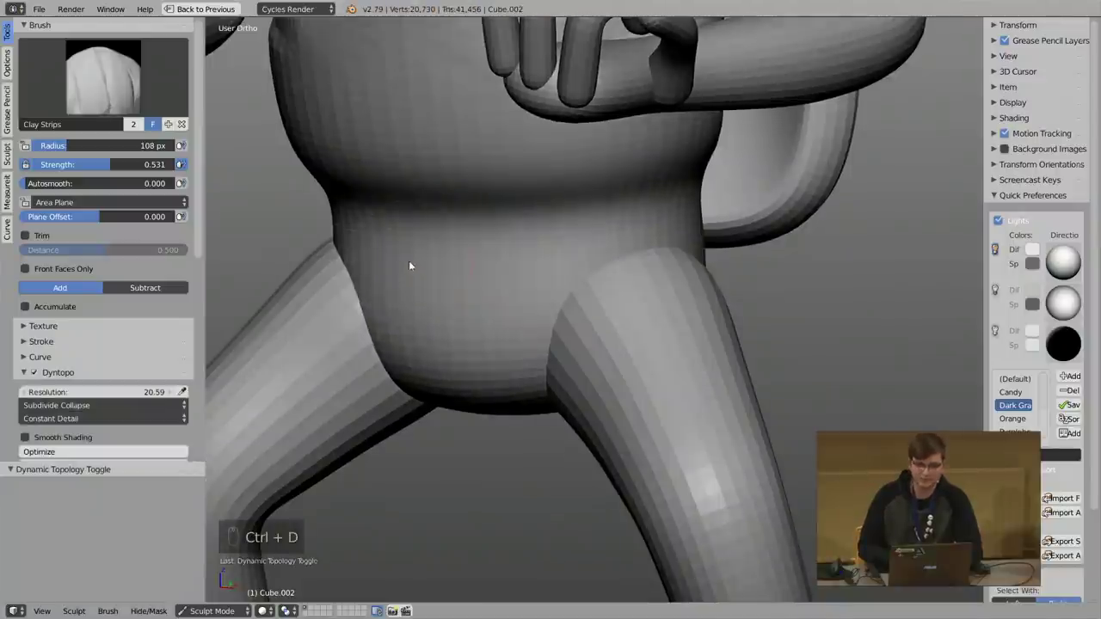
key(f)
click(574, 312)
mouse_move(574, 310)
mouse_down()
mouse_move(543, 348)
mouse_move(604, 269)
mouse_up()
middle_drag(751, 281, 703, 285)
drag(704, 284, 706, 241)
mouse_move(705, 241)
shift+mouse_down()
mouse_move(671, 262)
mouse_move(721, 344)
shift+mouse_up()
Step: Add more Clay Strips strokes along the seam between thigh and pelvis and smooth the transition
middle_drag(710, 331, 637, 217)
drag(721, 290, 778, 284)
mouse_move(778, 283)
shift+mouse_down()
mouse_move(710, 279)
mouse_move(668, 162)
mouse_move(681, 160)
mouse_move(734, 226)
mouse_move(685, 292)
mouse_move(558, 178)
shift+mouse_up()
mouse_move(558, 177)
middle_down()
mouse_move(710, 273)
mouse_move(653, 249)
middle_up()
drag(653, 250, 606, 240)
scroll(599, 253, down, 5)
mouse_move(605, 137)
shift+middle_down()
mouse_move(601, 247)
mouse_move(563, 240)
mouse_move(582, 208)
mouse_move(549, 220)
mouse_move(636, 224)
shift+middle_up()
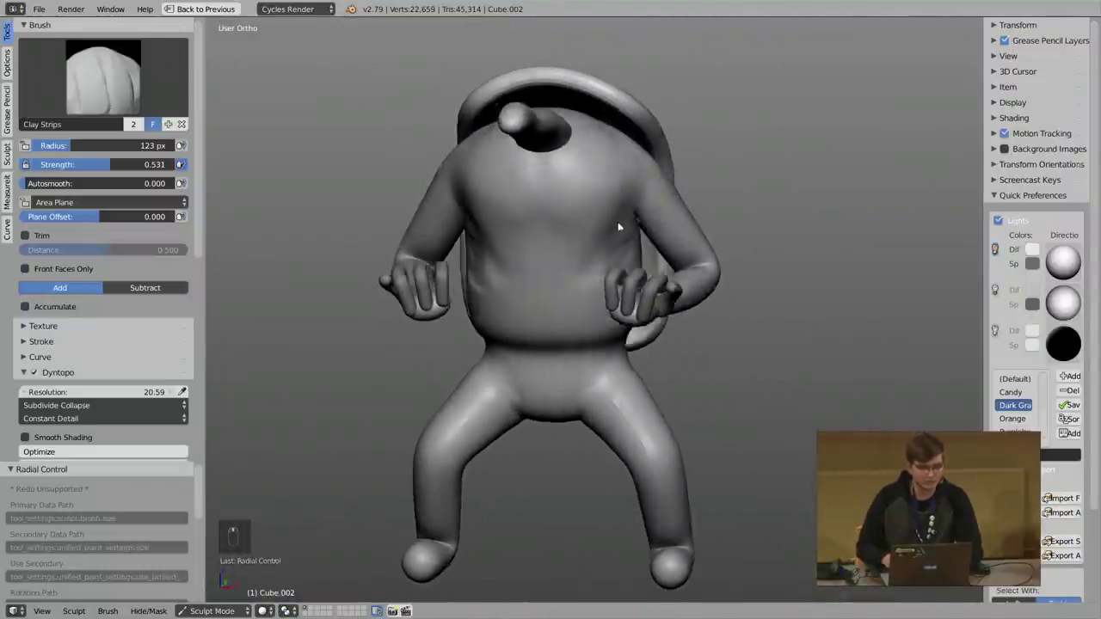
Step: Return the body to Object Mode, leave full screen, and quit 08_turtle_v1.blend without saving
key(Tab)
click(631, 224)
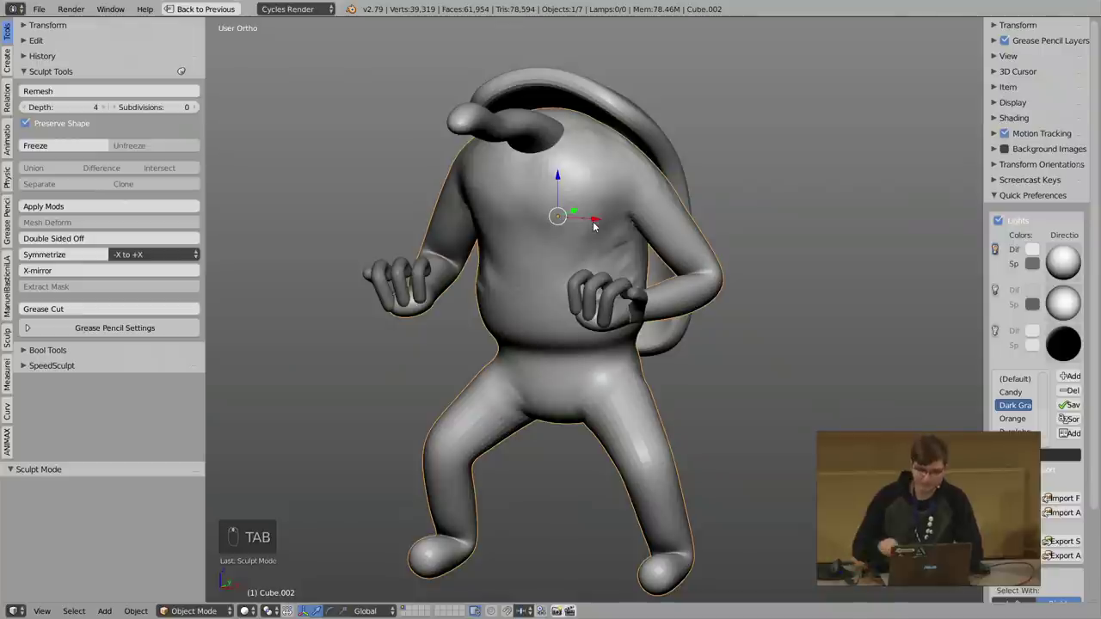
key(alt+F11)
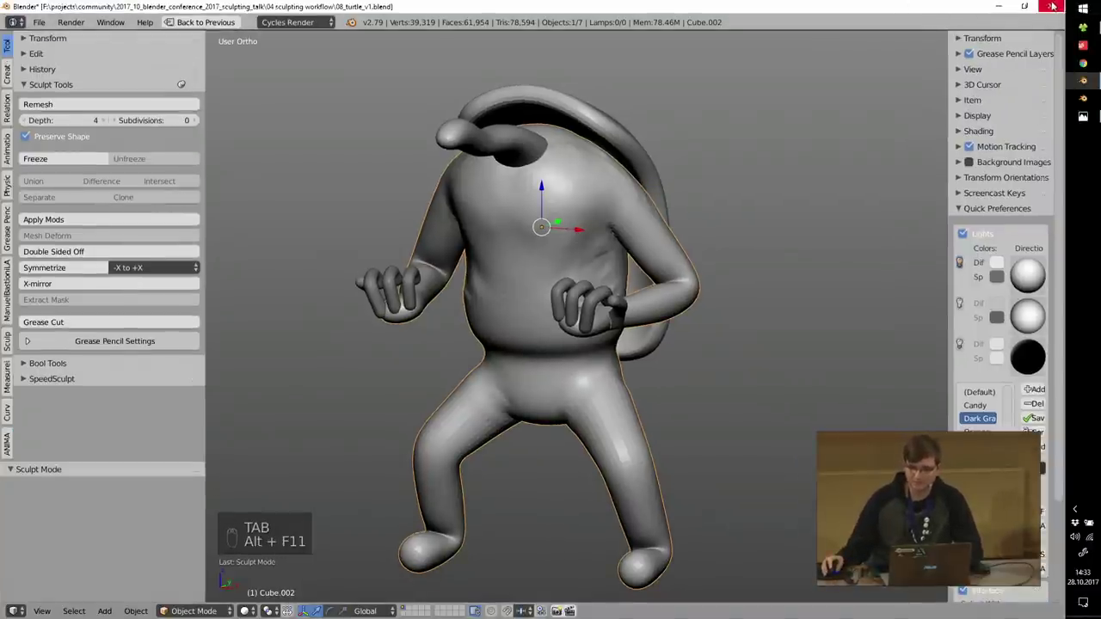
click(1053, 6)
click(527, 359)
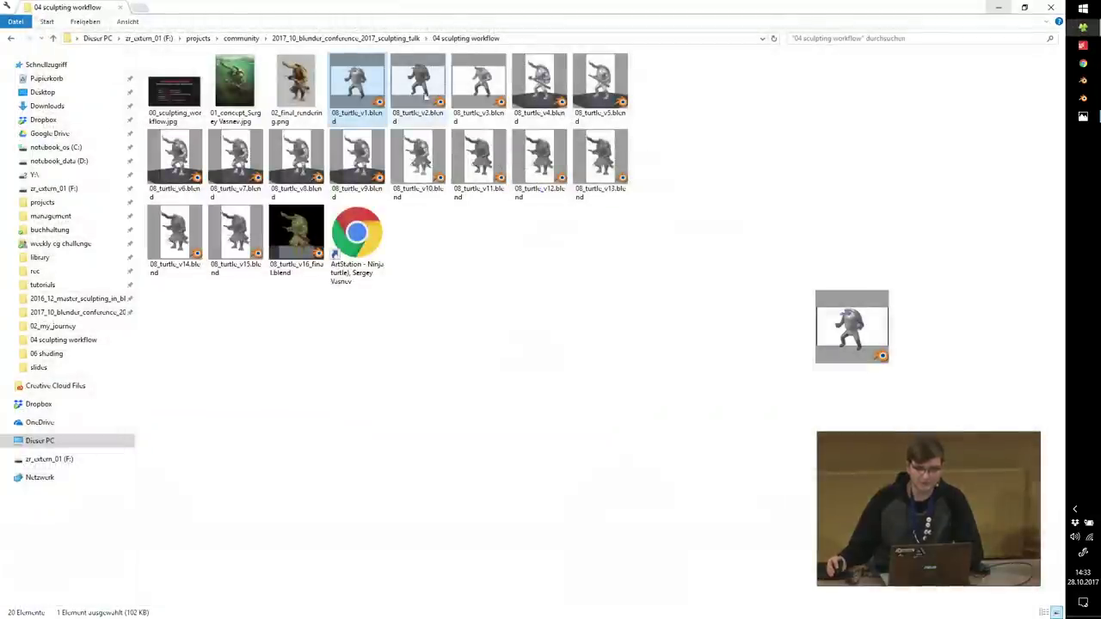
Step: Open 08_turtle_v2.blend and examine the sculpted shoulder and arm muscles from the side
double_click(417, 79)
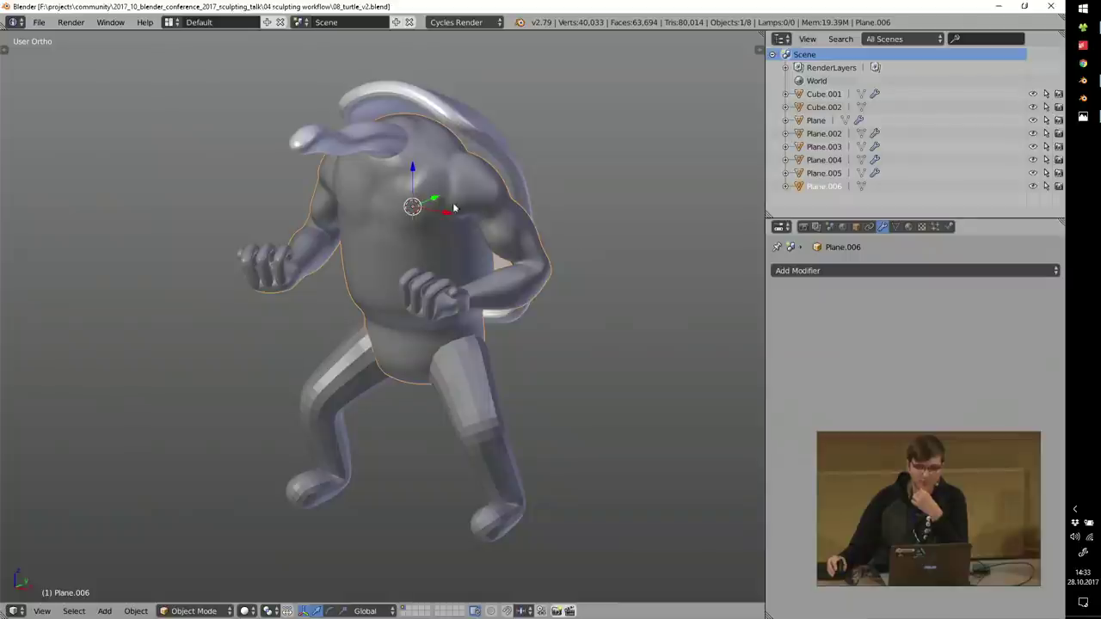
middle_drag(569, 246, 433, 242)
scroll(407, 191, up, 2)
key(g)
right_click(445, 197)
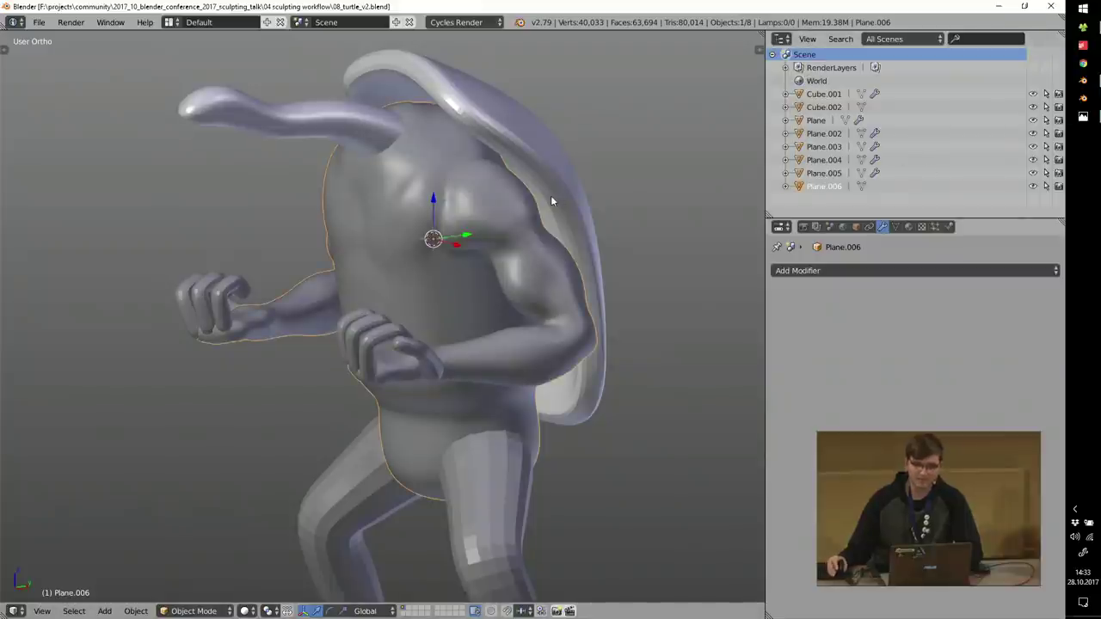
Step: Switch to File Explorer and view the turtle concept image in the 04 sculpting workflow folder
click(1083, 31)
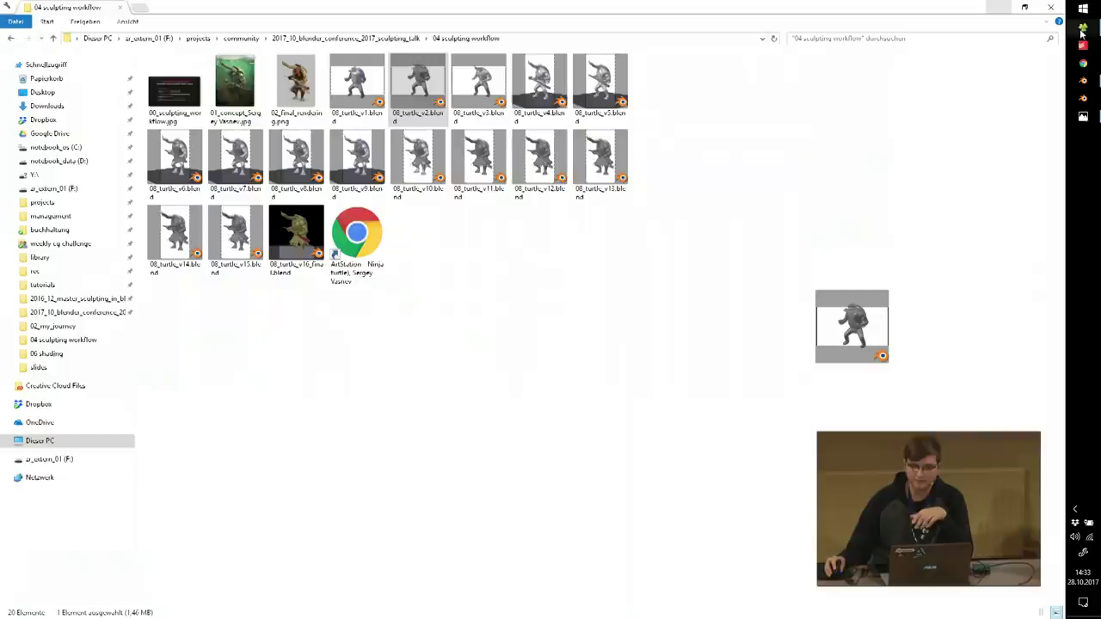
double_click(227, 83)
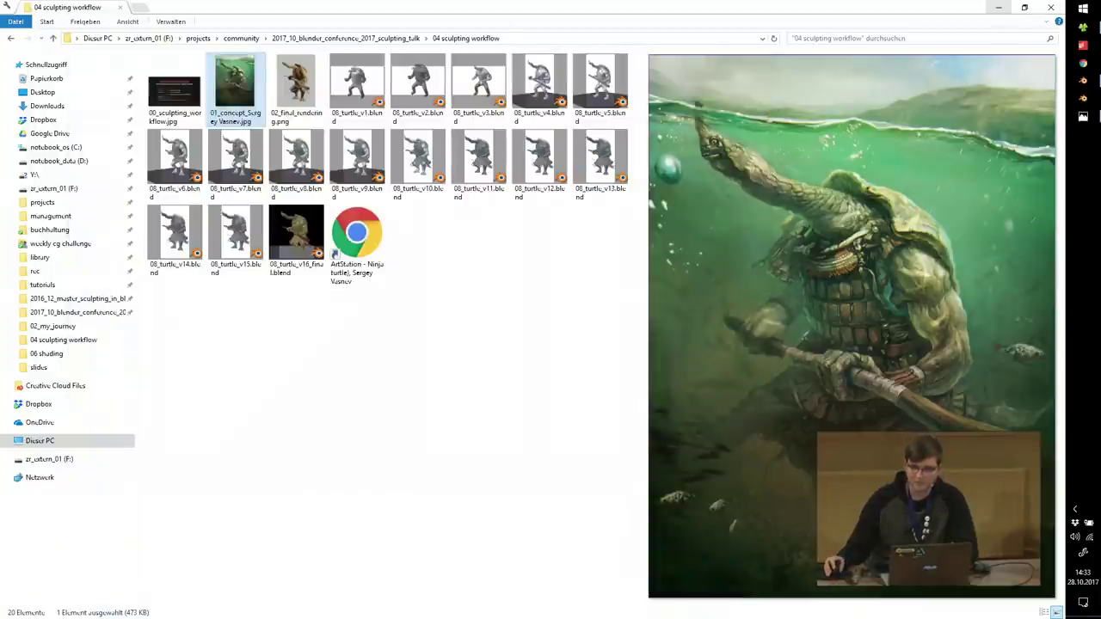
click(747, 64)
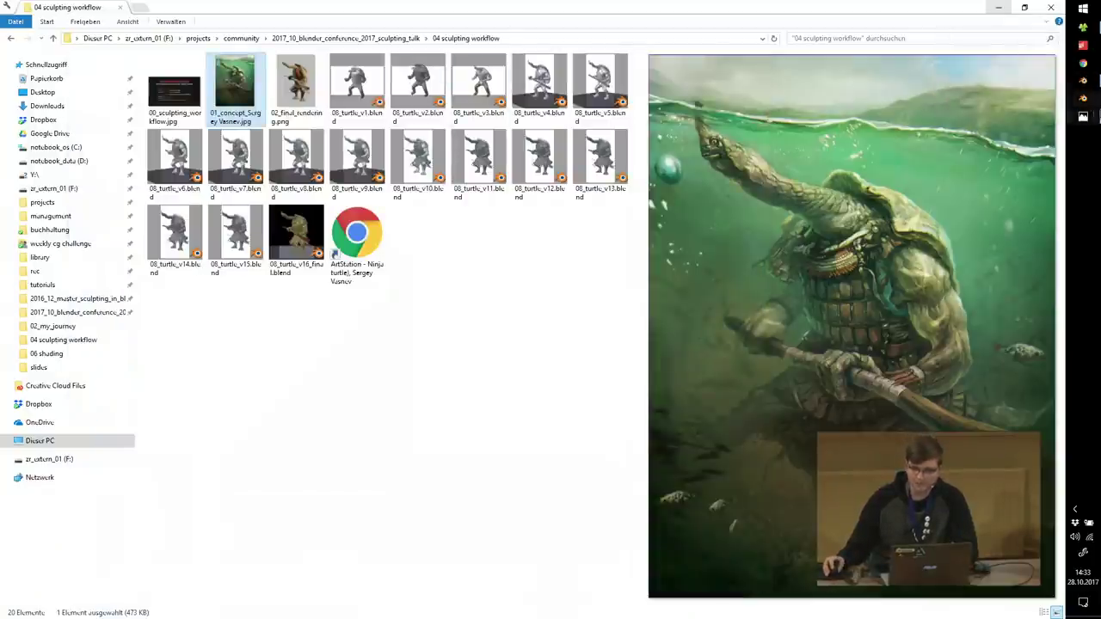
Step: Close the 08_turtle_v2.blend window, then briefly reopen the file and quit it again
click(1083, 81)
click(1049, 7)
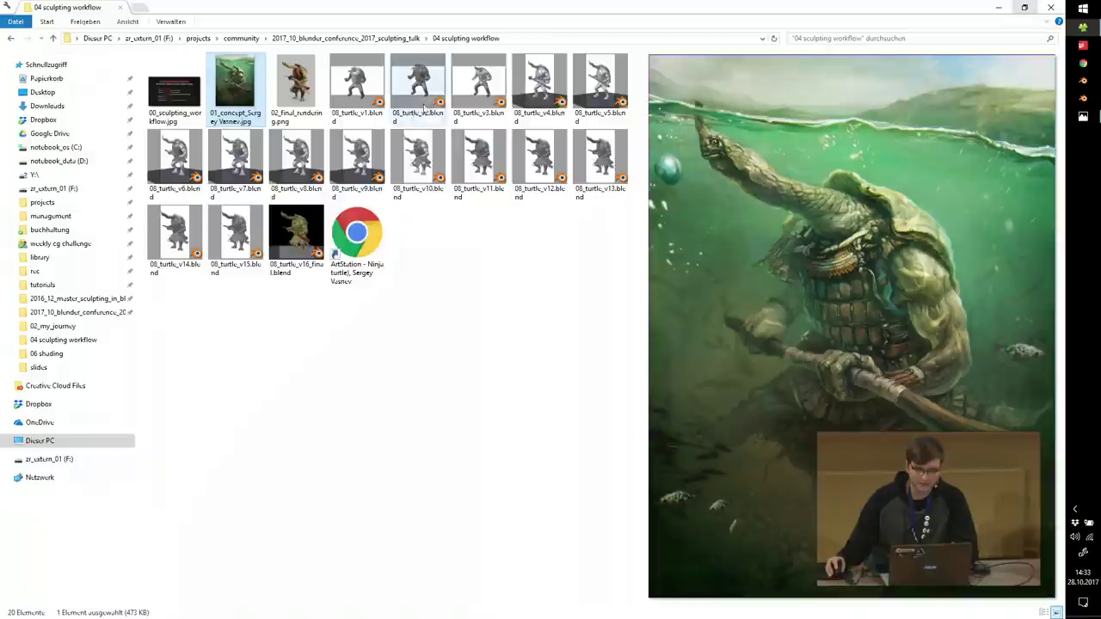
double_click(422, 93)
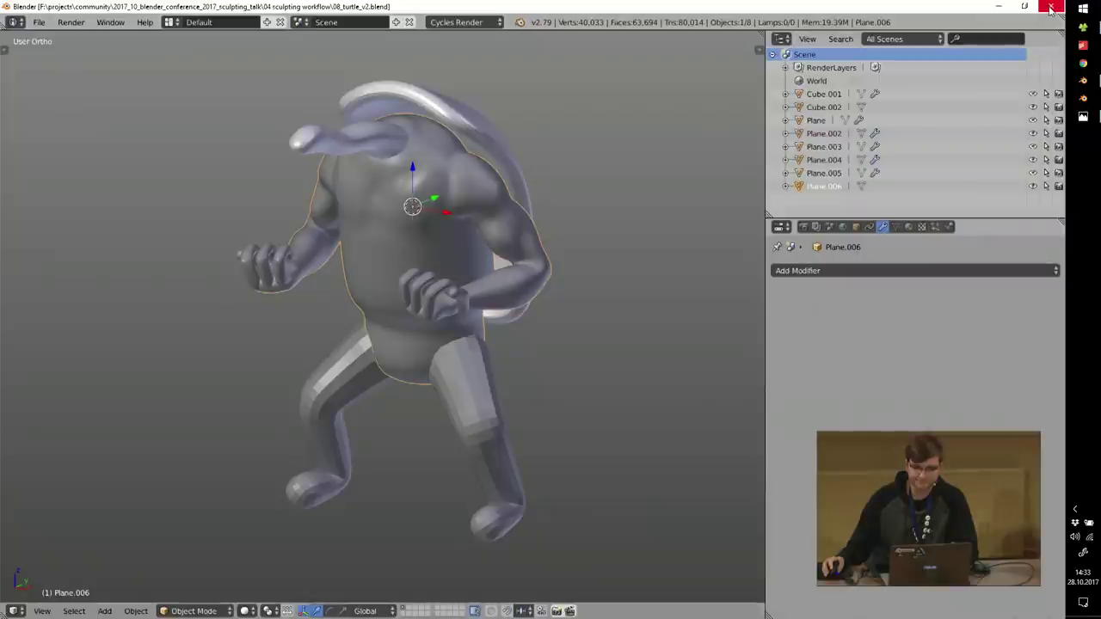
click(1048, 6)
Step: Open 08_turtle_v3.blend and examine the merged neck, chest, abdomen and arm muscles from several angles
double_click(505, 83)
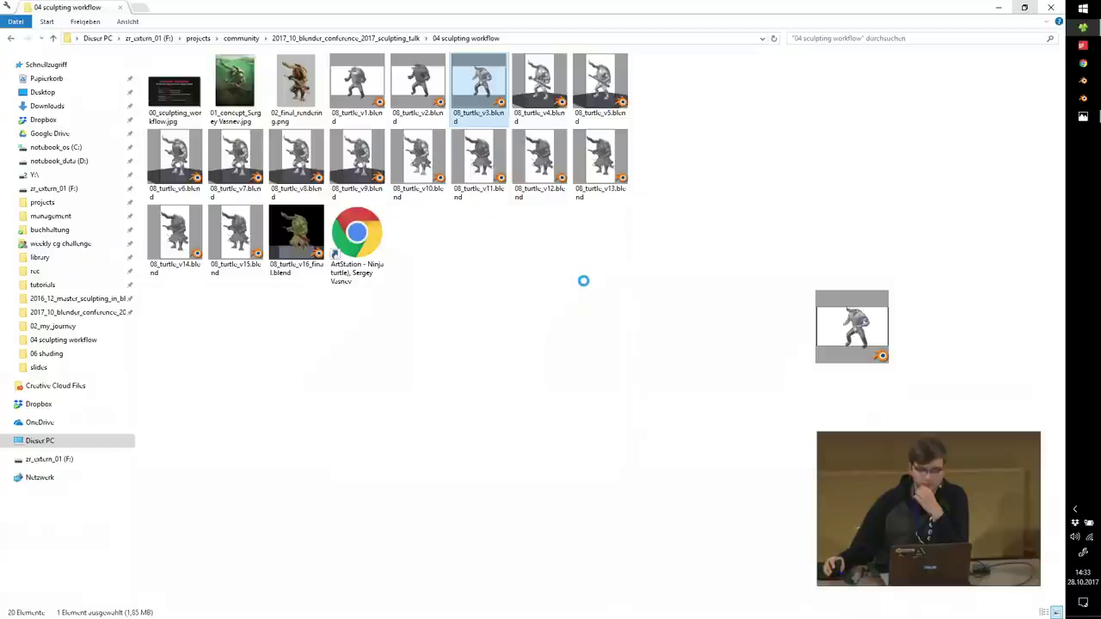
click(583, 283)
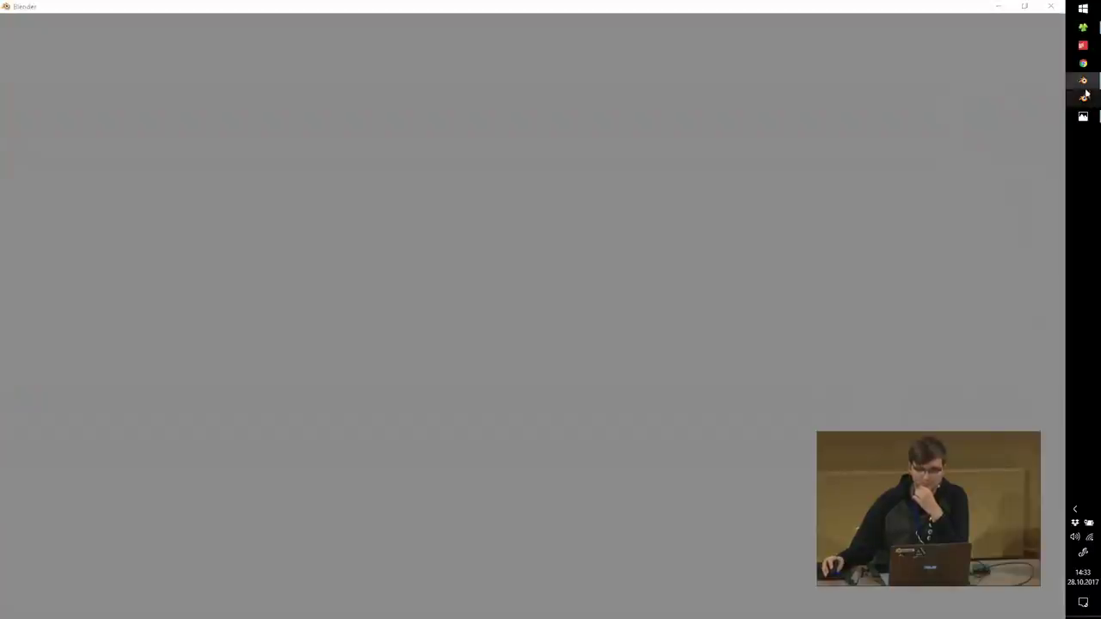
mouse_move(1084, 91)
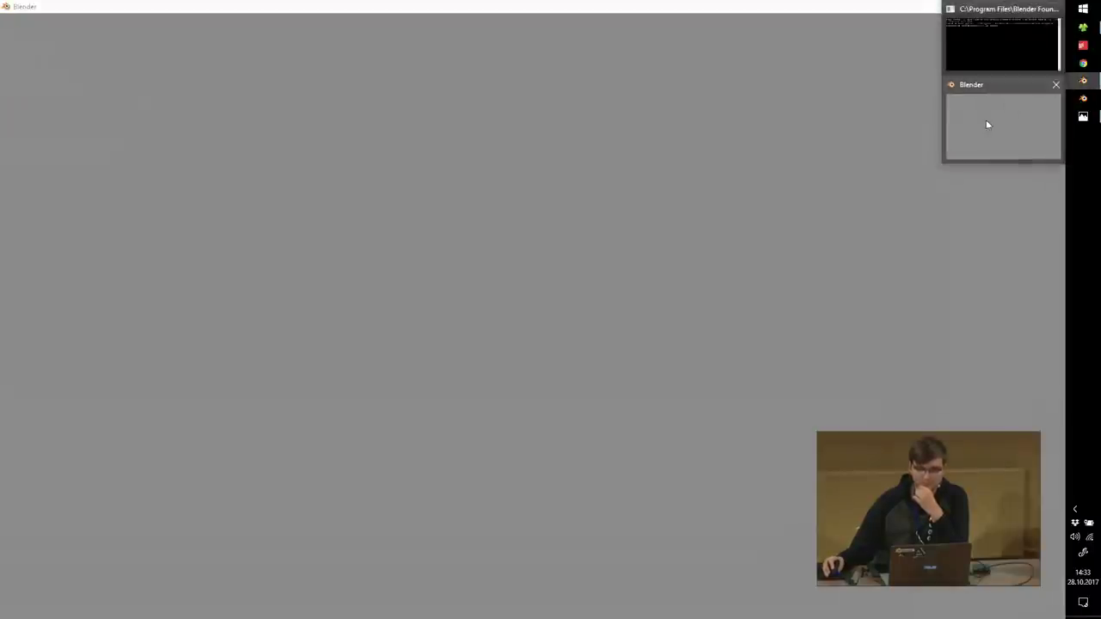
click(987, 122)
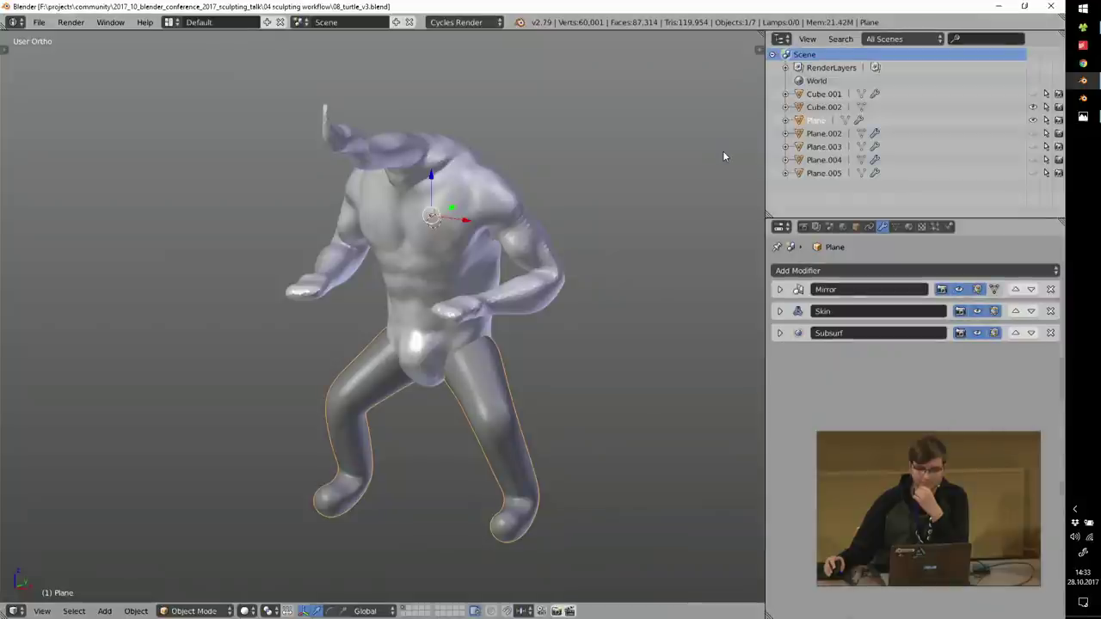
middle_drag(361, 209, 337, 209)
scroll(350, 114, up, 5)
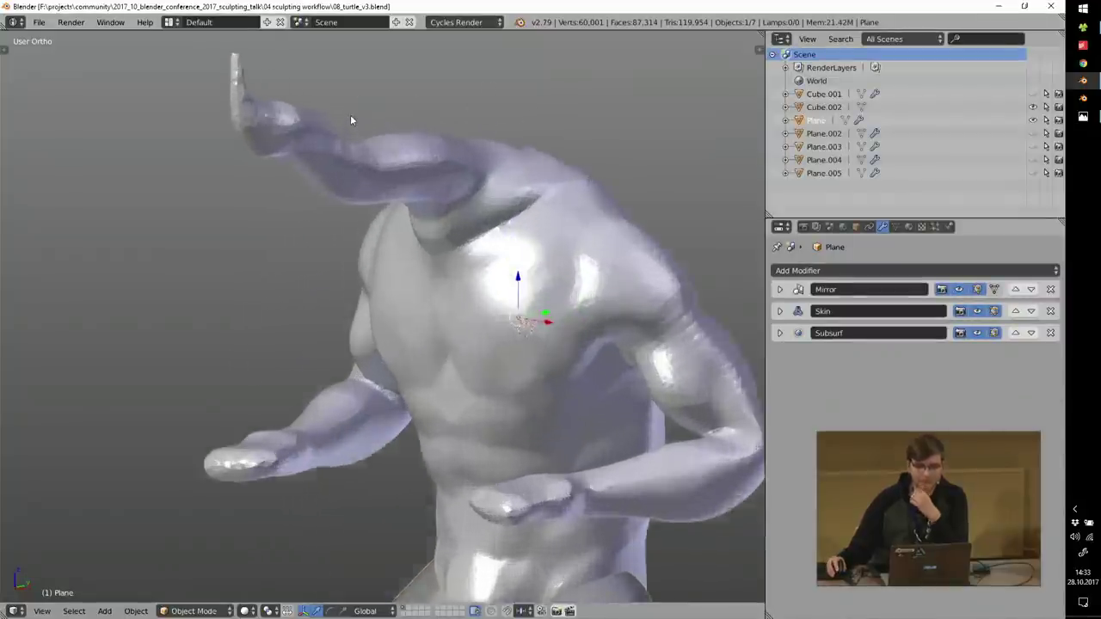
middle_drag(507, 191, 462, 178)
scroll(452, 205, down, 4)
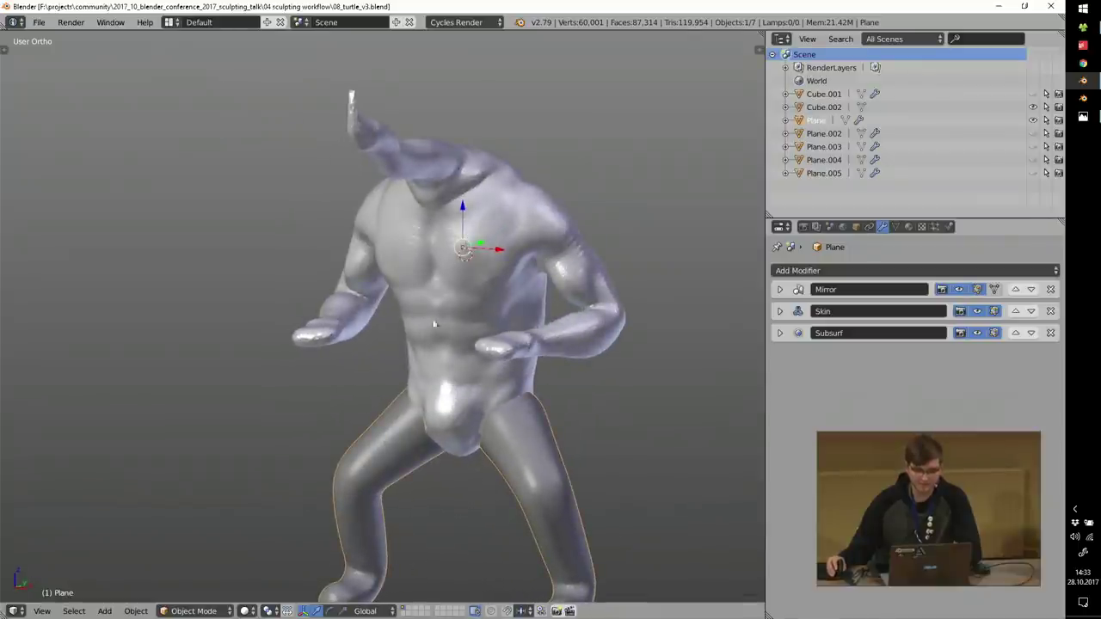
middle_drag(542, 301, 484, 288)
scroll(493, 355, up, 3)
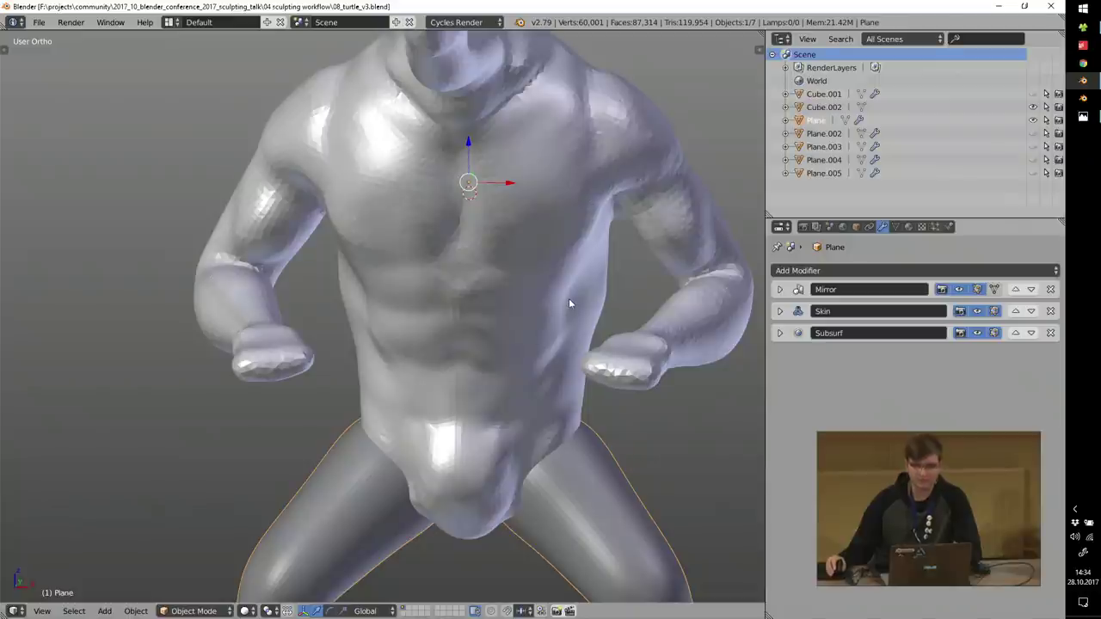
Step: Close 08_turtle_v3.blend, open 08_turtle_v4.blend and inspect the sculpted torso and the hands around the staff
click(1050, 6)
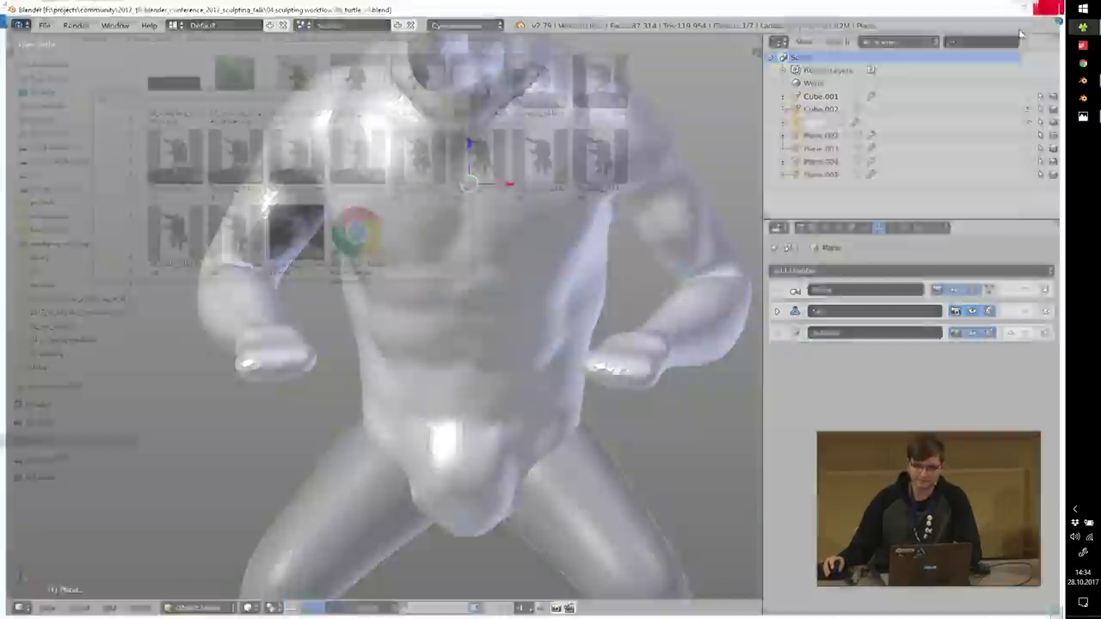
double_click(540, 79)
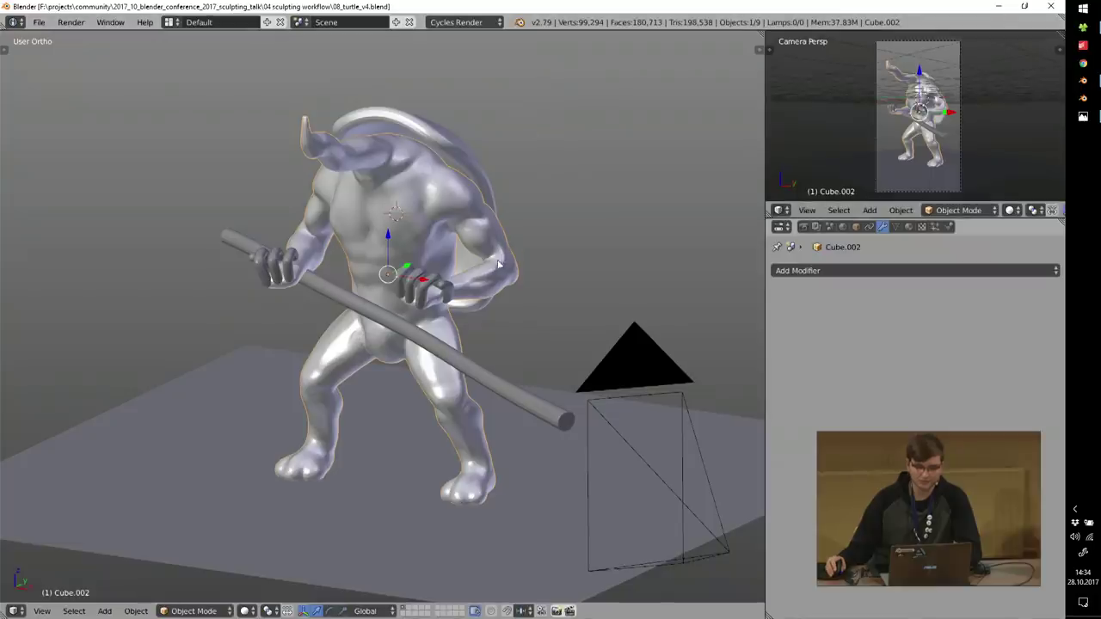
mouse_move(516, 172)
middle_down()
mouse_move(458, 268)
mouse_move(607, 256)
mouse_move(421, 212)
mouse_move(445, 261)
middle_up()
scroll(420, 213, up, 5)
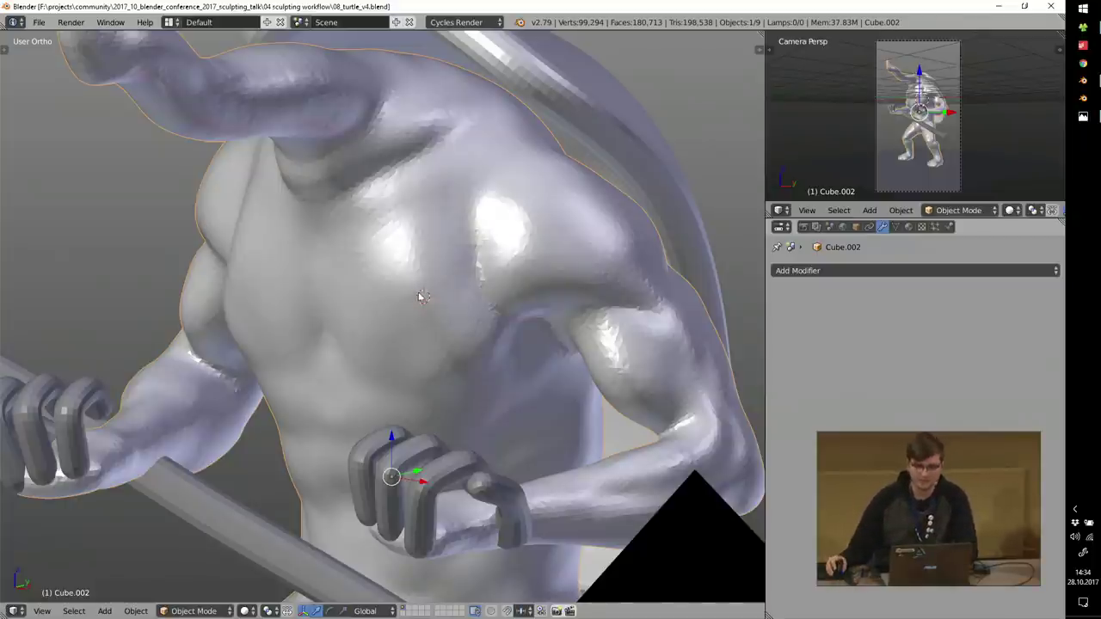
scroll(418, 291, down, 5)
scroll(410, 286, up, 2)
scroll(411, 291, up, 2)
Step: Close 08_turtle_v4.blend and open 08_turtle_v5.blend to look at the arm armature and staff from the front
key(alt+Tab)
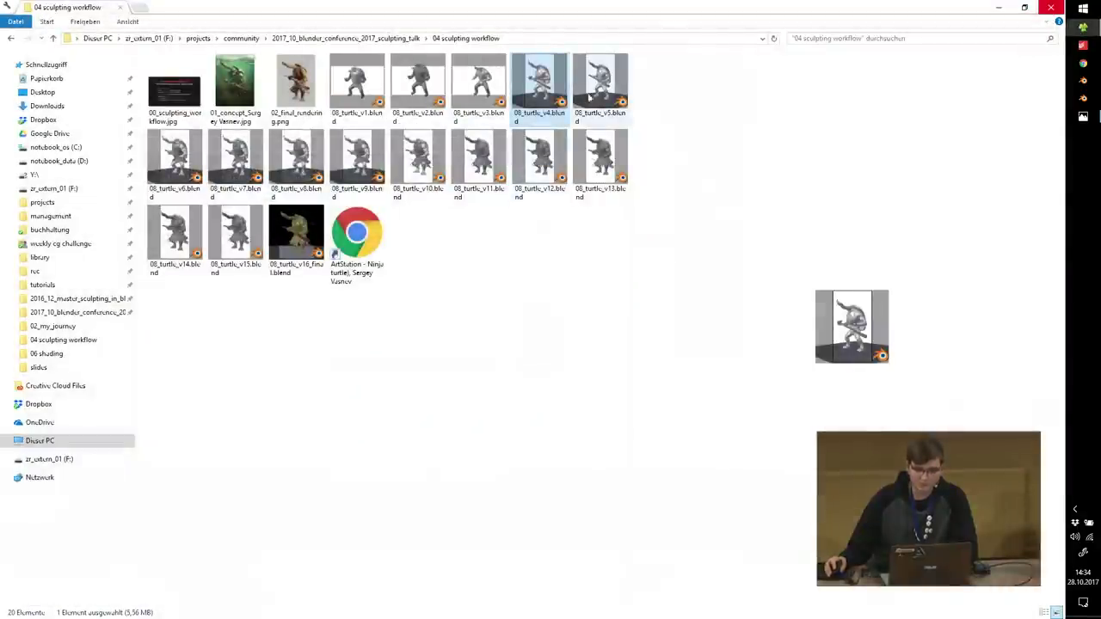
double_click(589, 97)
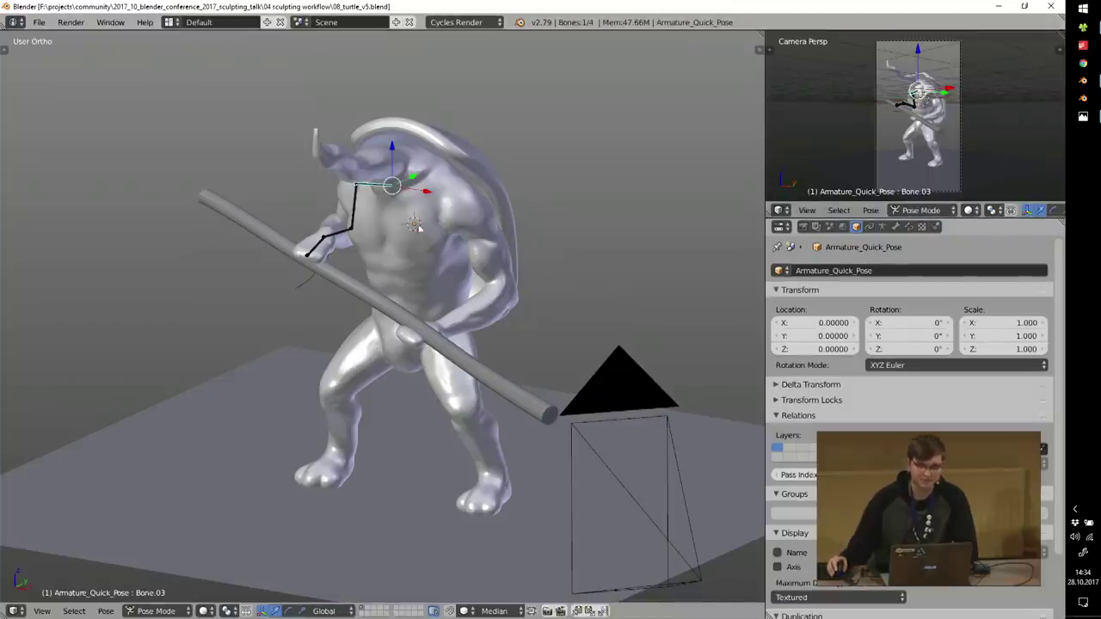
mouse_move(420, 228)
middle_down()
mouse_move(456, 222)
mouse_move(430, 234)
middle_up()
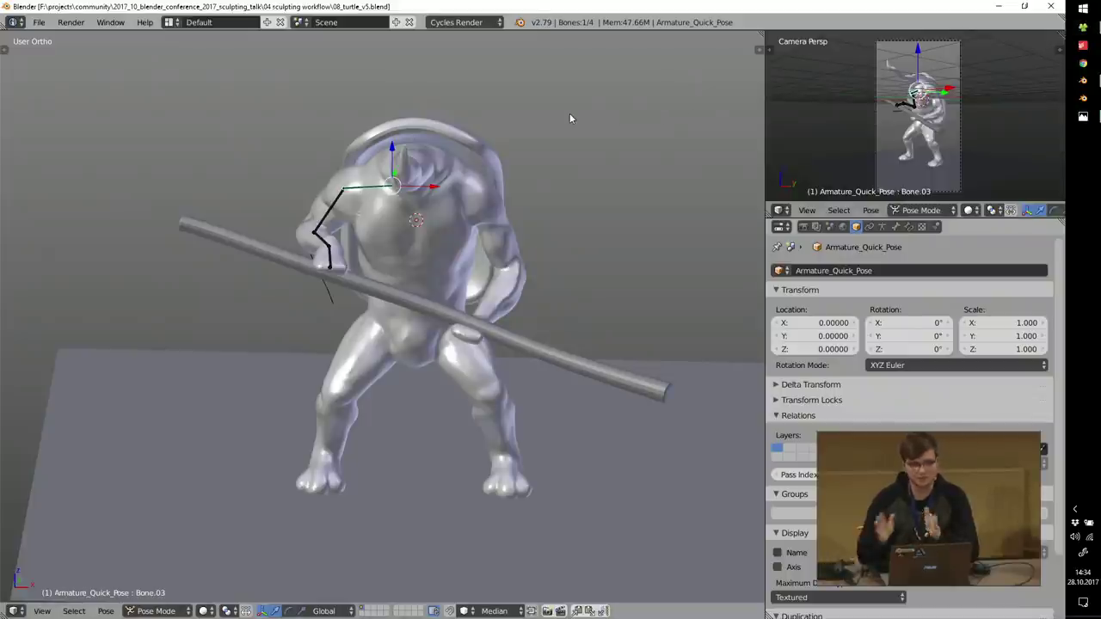
middle_drag(600, 67, 406, 266)
Step: Maximise the camera view and examine the turtle's pose and arm bones from the front and side
key(ctrl+Up)
scroll(570, 297, up, 1)
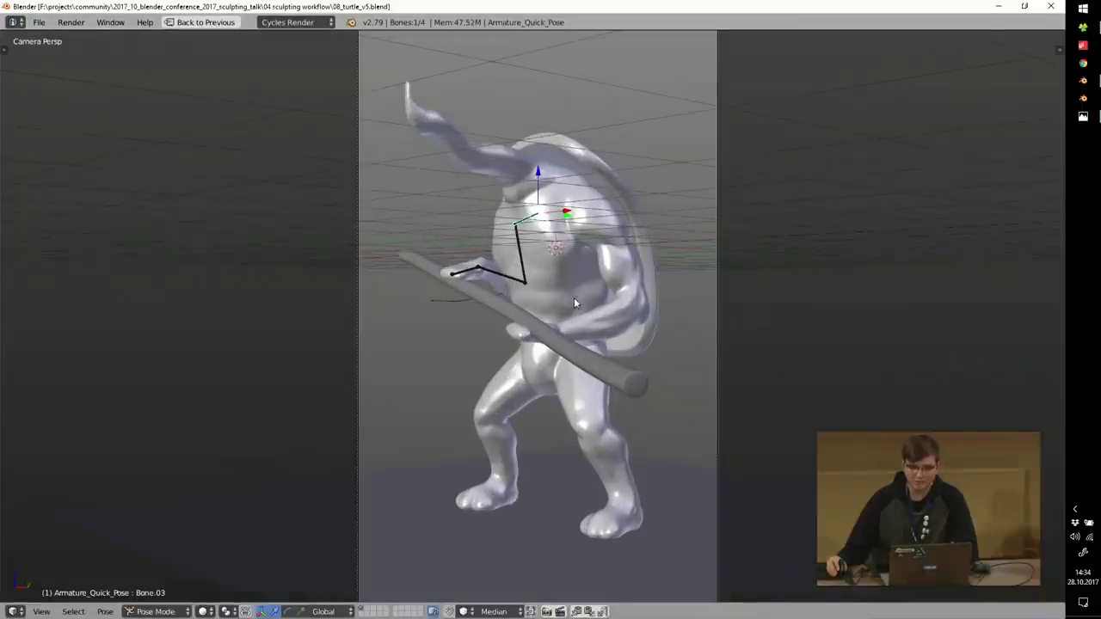
shift+middle_drag(574, 302, 578, 296)
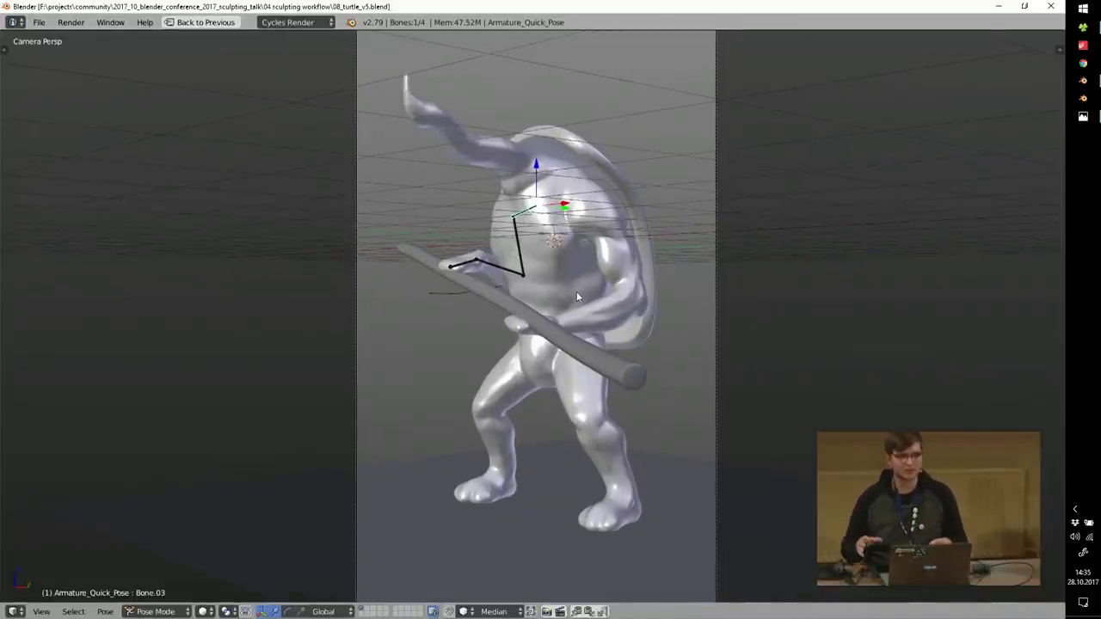
middle_drag(593, 295, 675, 300)
scroll(534, 263, up, 5)
mouse_move(512, 279)
middle_down()
mouse_move(521, 277)
mouse_move(511, 281)
middle_up()
middle_drag(679, 282, 710, 295)
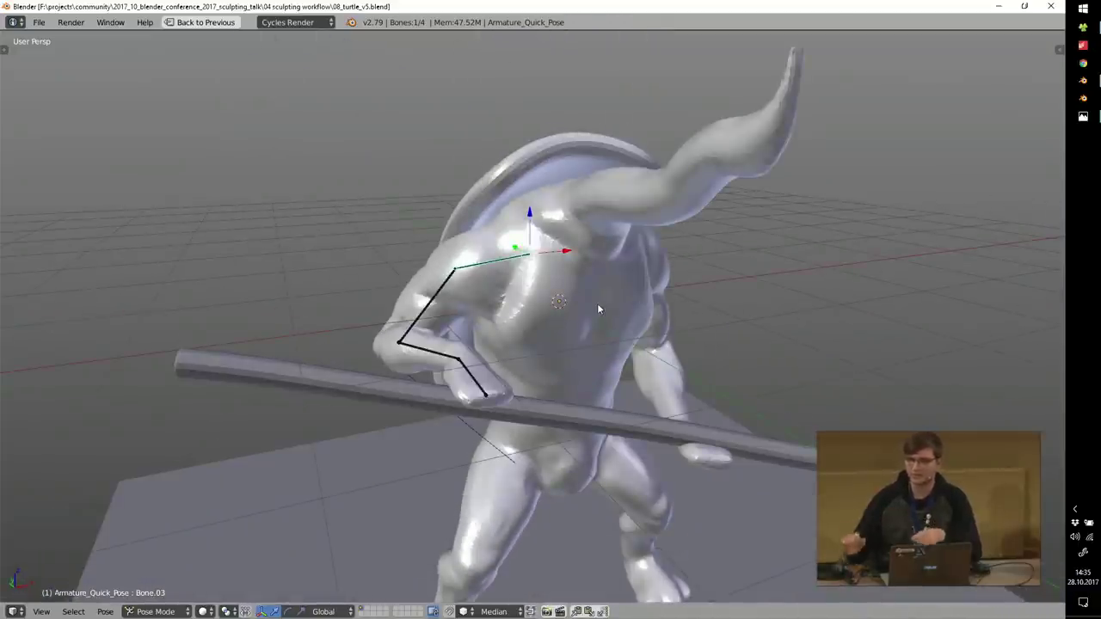
middle_drag(595, 303, 674, 290)
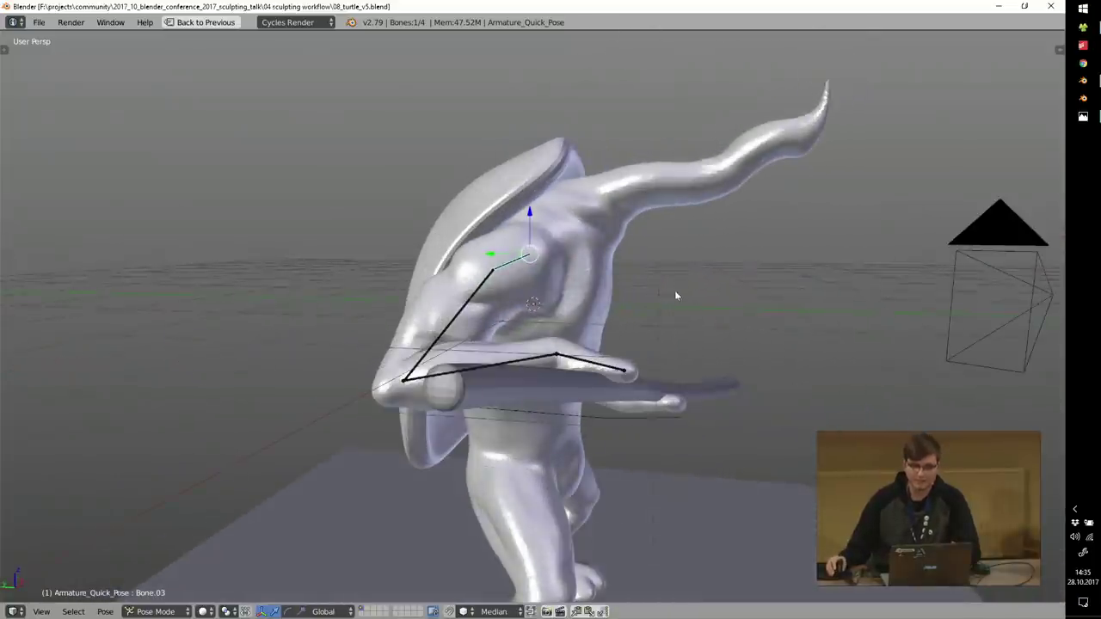
Step: Rotate the upper arm bone by about -46° in Pose Mode and rotate the forearm bone downward
middle_drag(445, 299, 574, 360)
right_click(452, 308)
key(r)
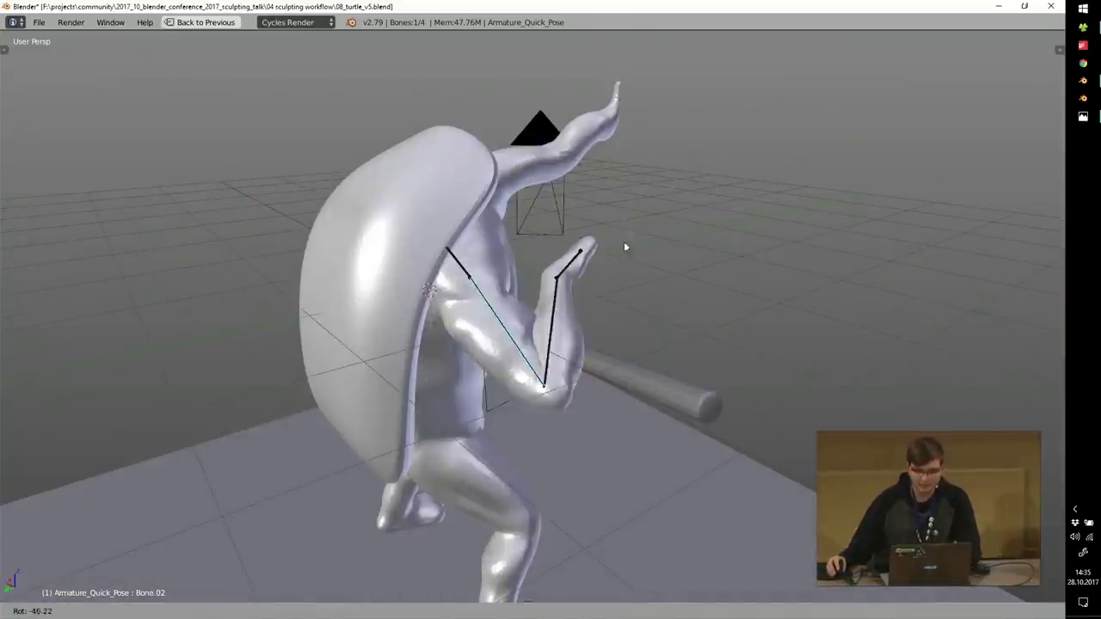
click(622, 249)
right_click(550, 319)
middle_drag(708, 297, 609, 308)
key(r)
click(680, 393)
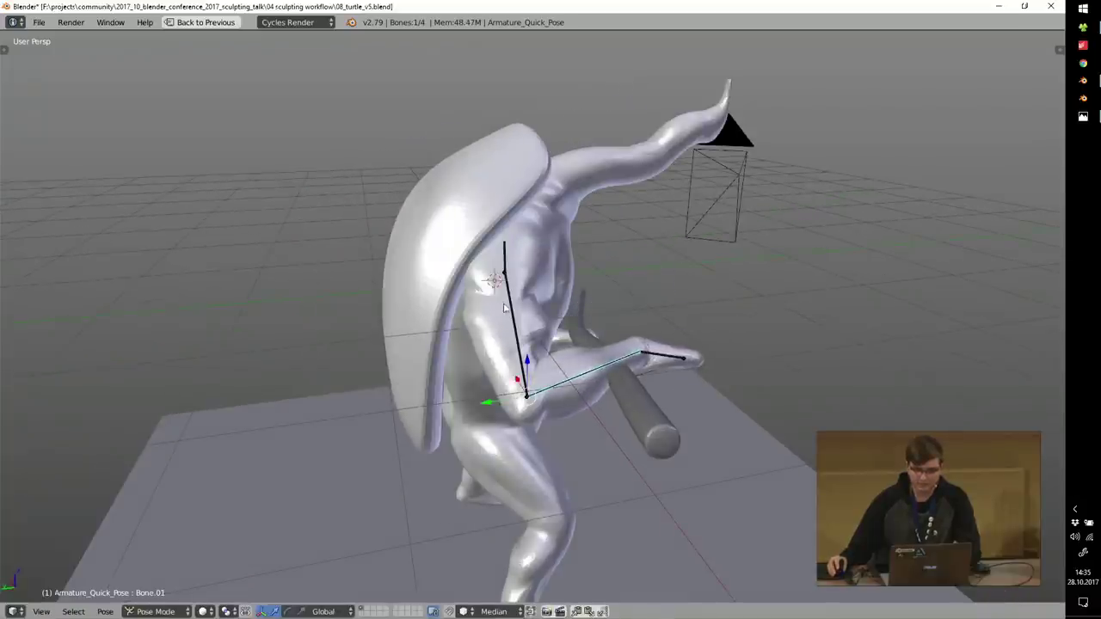
Step: Rotate the upper arm and forearm bones again to bring the hand back to the staff
right_click(514, 300)
key(r)
click(573, 357)
right_click(517, 398)
key(r)
click(715, 331)
middle_drag(715, 329, 563, 327)
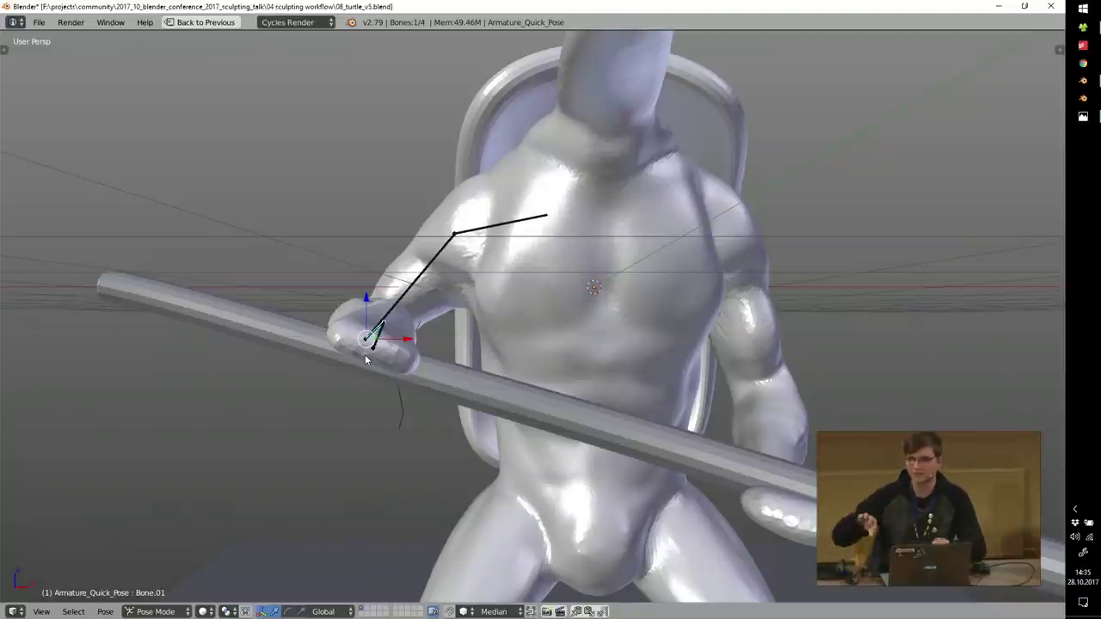
scroll(792, 447, down, 4)
middle_drag(820, 414, 708, 390)
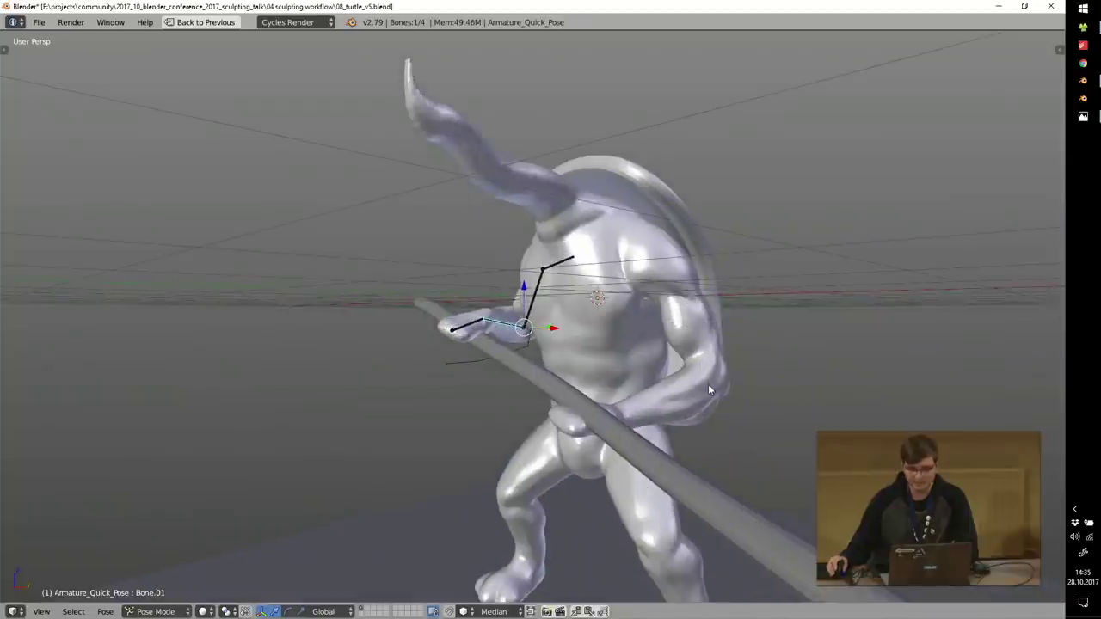
Step: Cancel quitting the unsaved file, restore the multi-area layout and switch the armature to Object Mode
click(1051, 6)
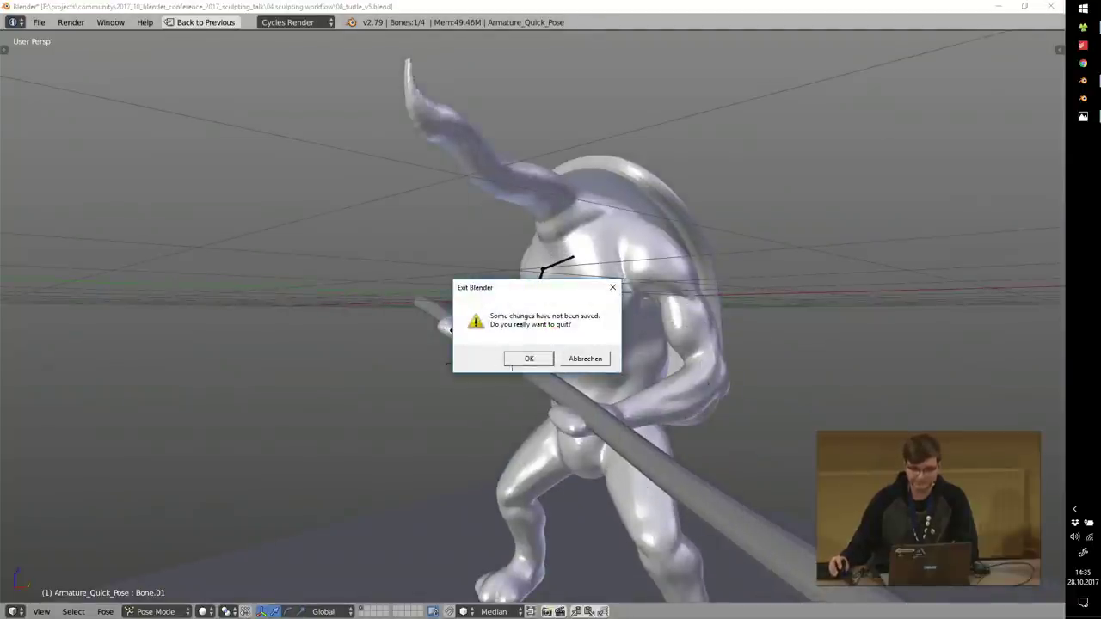
click(595, 360)
middle_drag(543, 298, 544, 270)
key(shift+space)
key(ctrl+Tab)
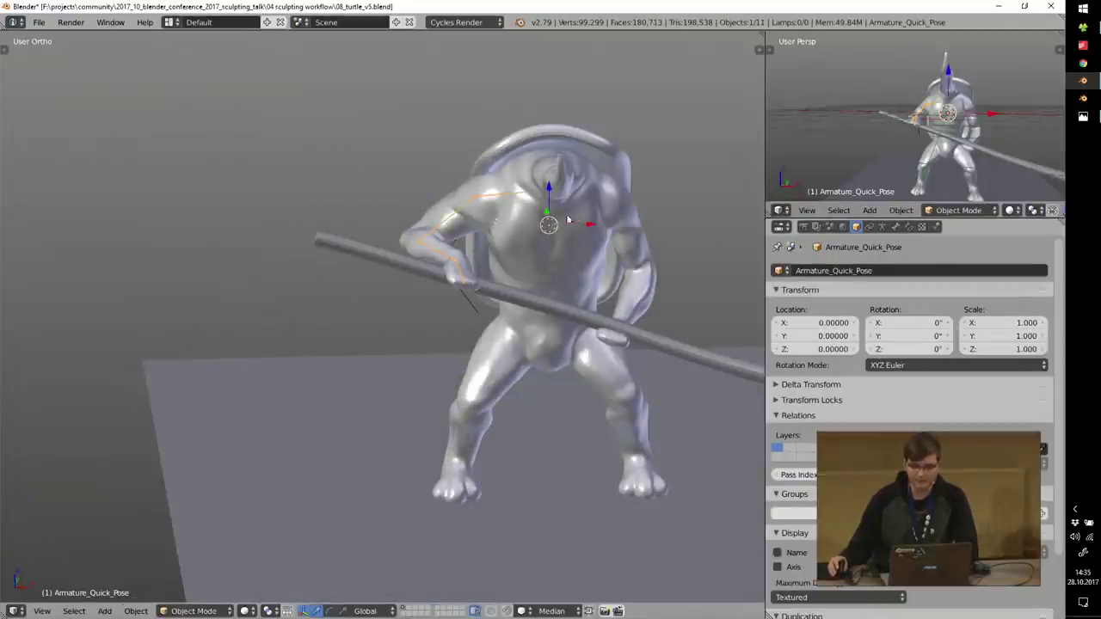
Step: Apply the Armature modifier on the turtle's body mesh
right_click(574, 220)
click(884, 227)
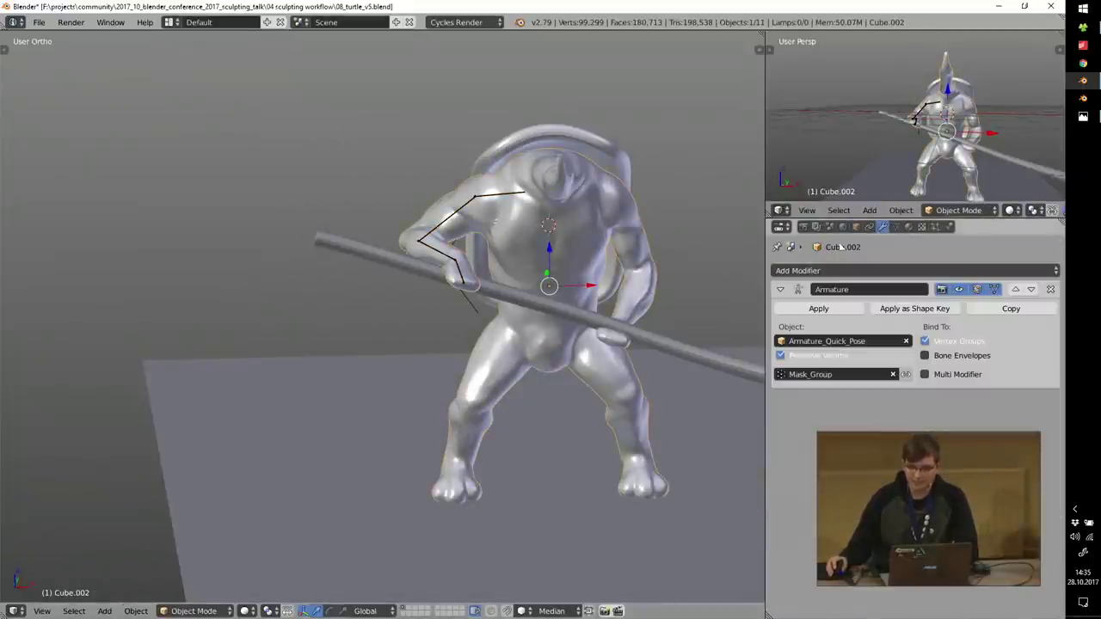
click(832, 311)
Step: Delete the quick-pose armature from the turtle's arm and check the posed body
scroll(544, 219, up, 3)
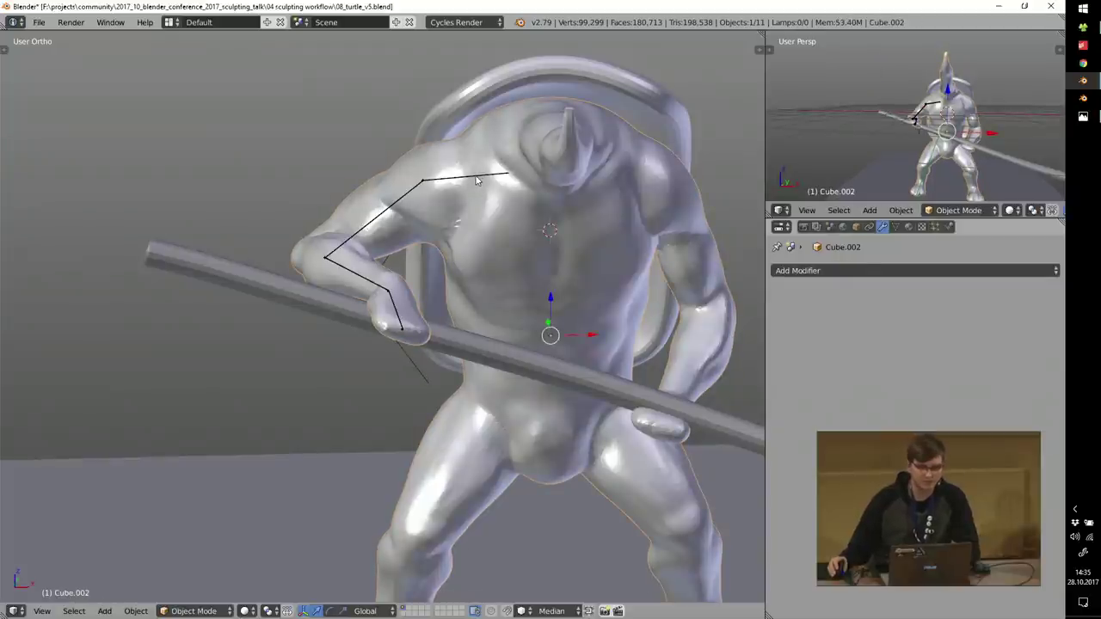
right_click(478, 180)
key(x)
click(498, 180)
middle_drag(621, 231, 549, 268)
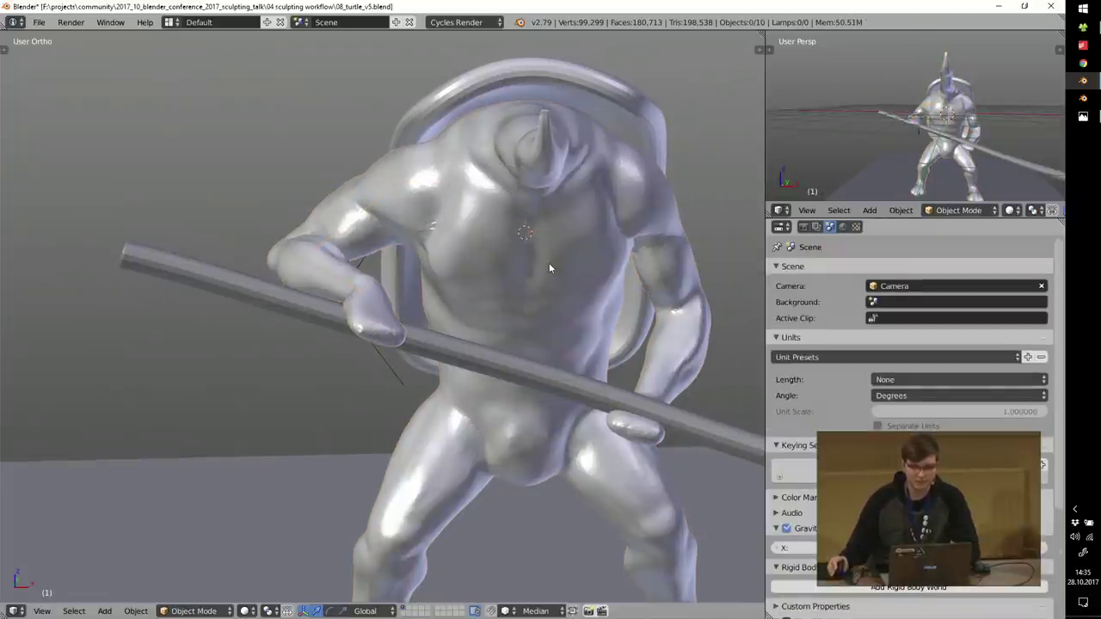
middle_drag(614, 226, 481, 228)
Step: Quit the current file without saving and open 08_turtle_v6.blend
click(1050, 6)
click(528, 360)
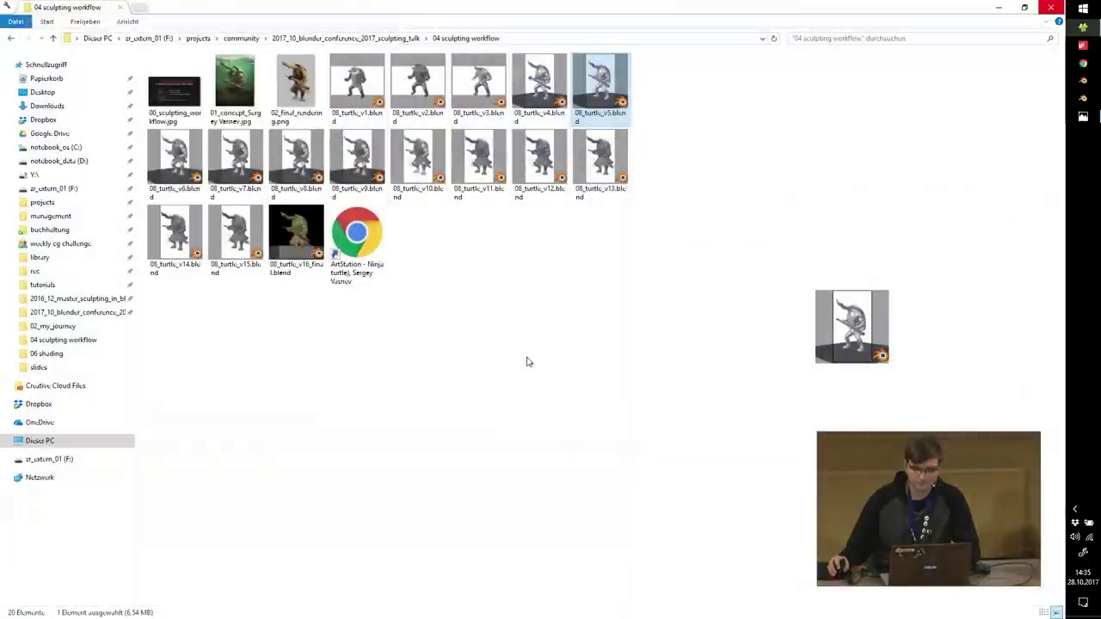
double_click(190, 147)
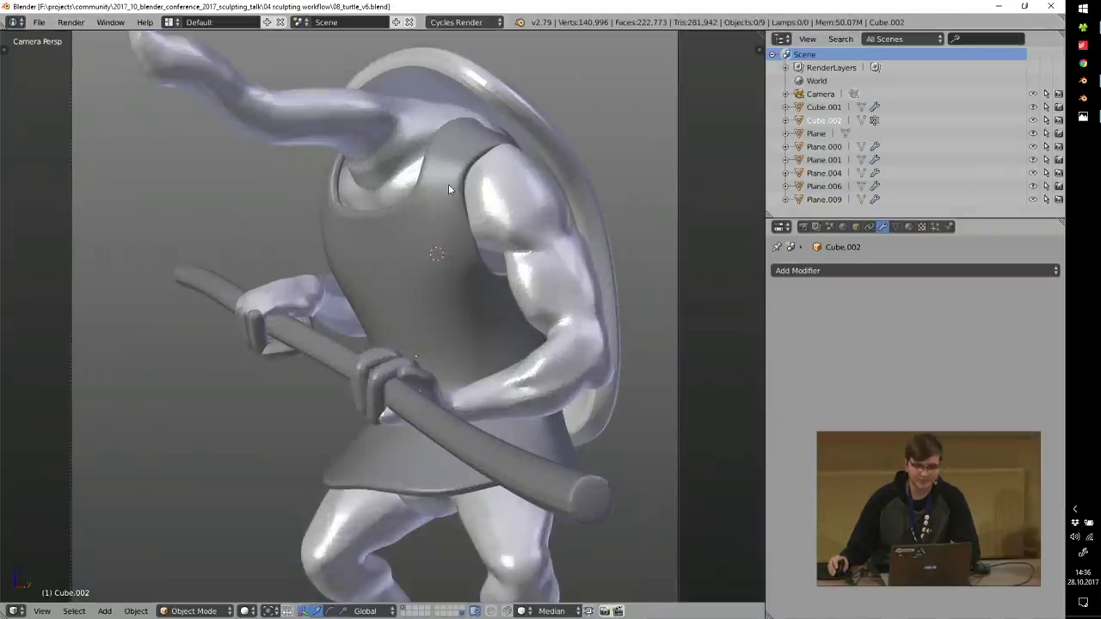
Step: Turn off viewport display for all four modifiers of the chest armour and isolate the armour in local view
right_click(448, 184)
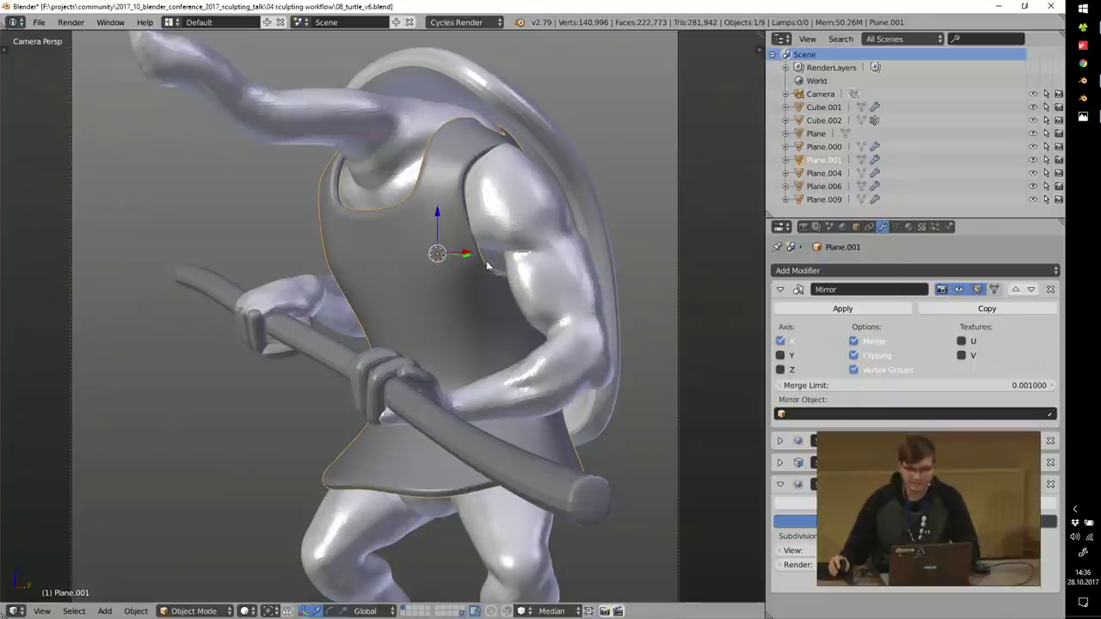
drag(780, 289, 781, 372)
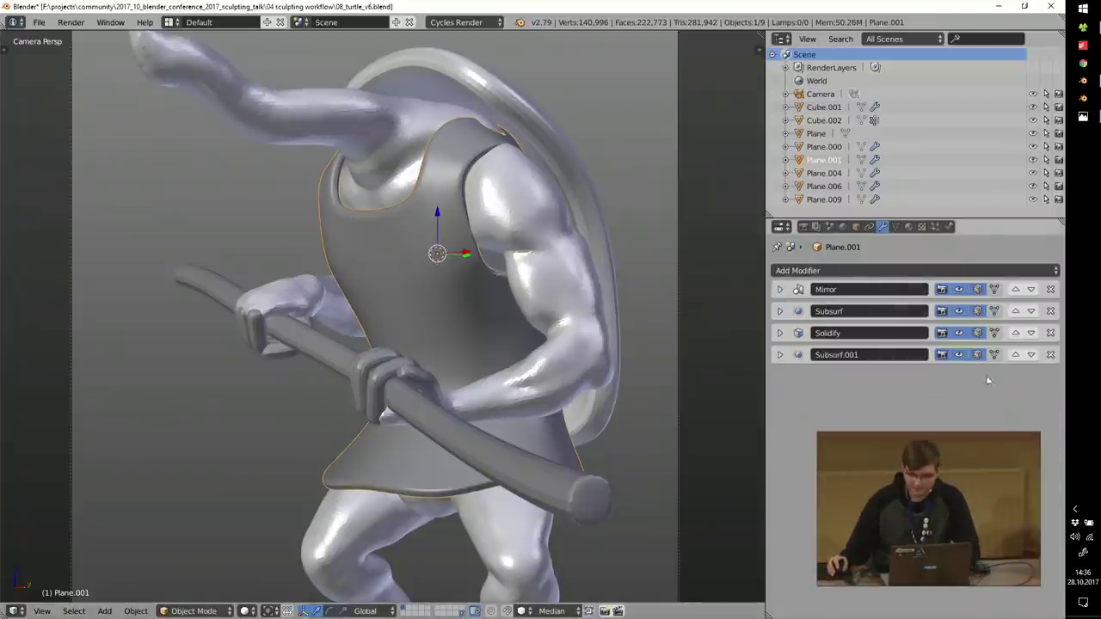
drag(960, 356, 959, 290)
key(KP_0)
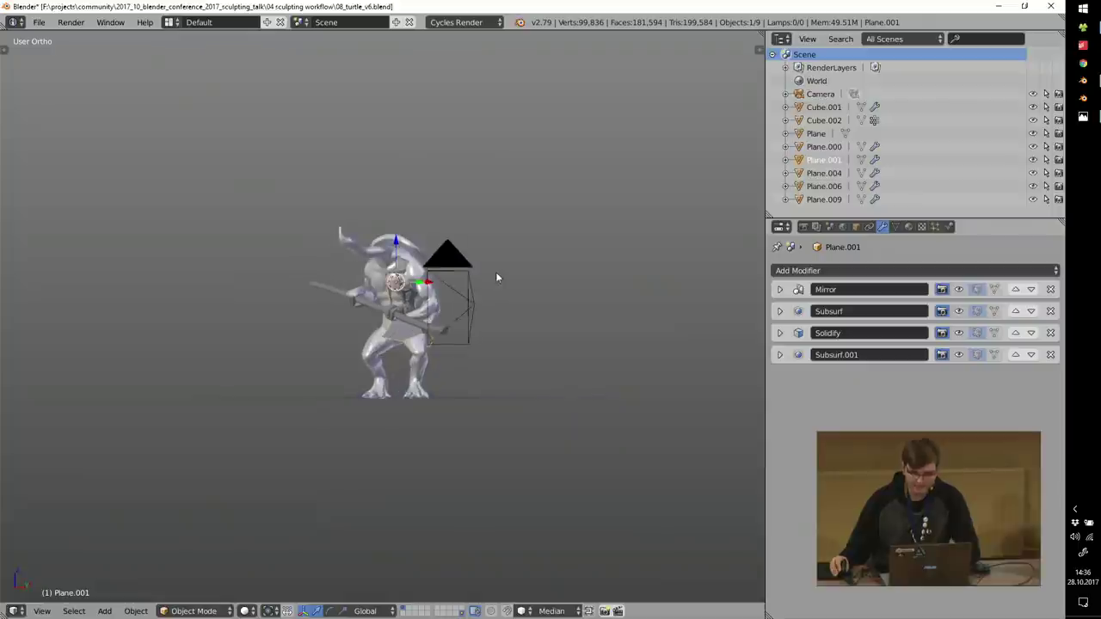
key(KP_Divide)
middle_drag(418, 290, 486, 325)
Step: Turn viewport display back on for the armour's Mirror, Subsurf, Solidify and Subsurf.001 modifiers one after another
click(958, 289)
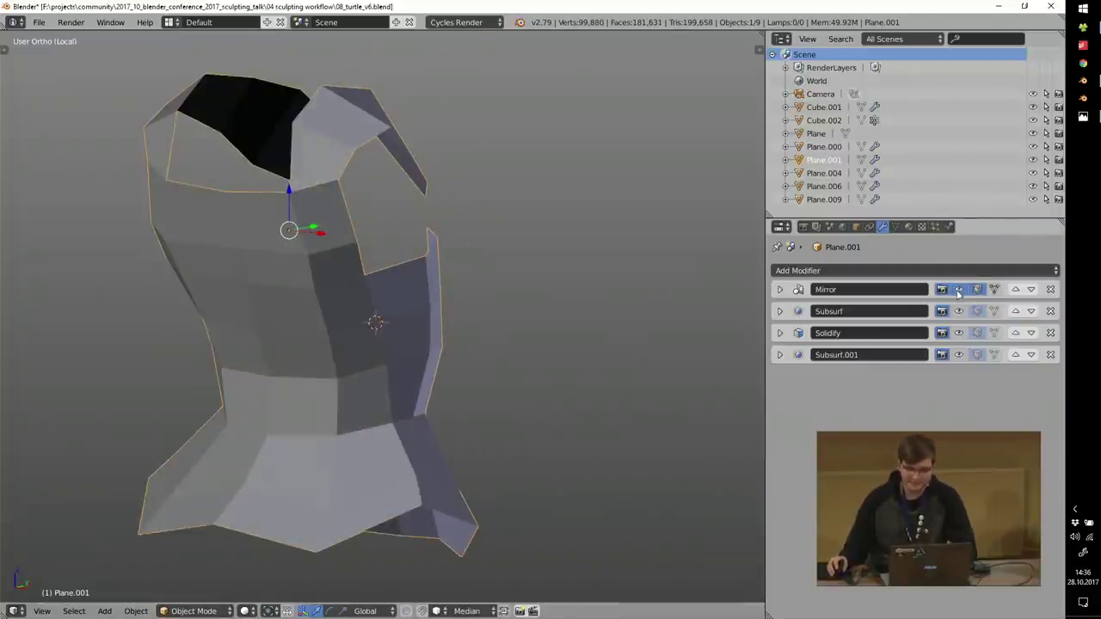
middle_drag(311, 282, 245, 289)
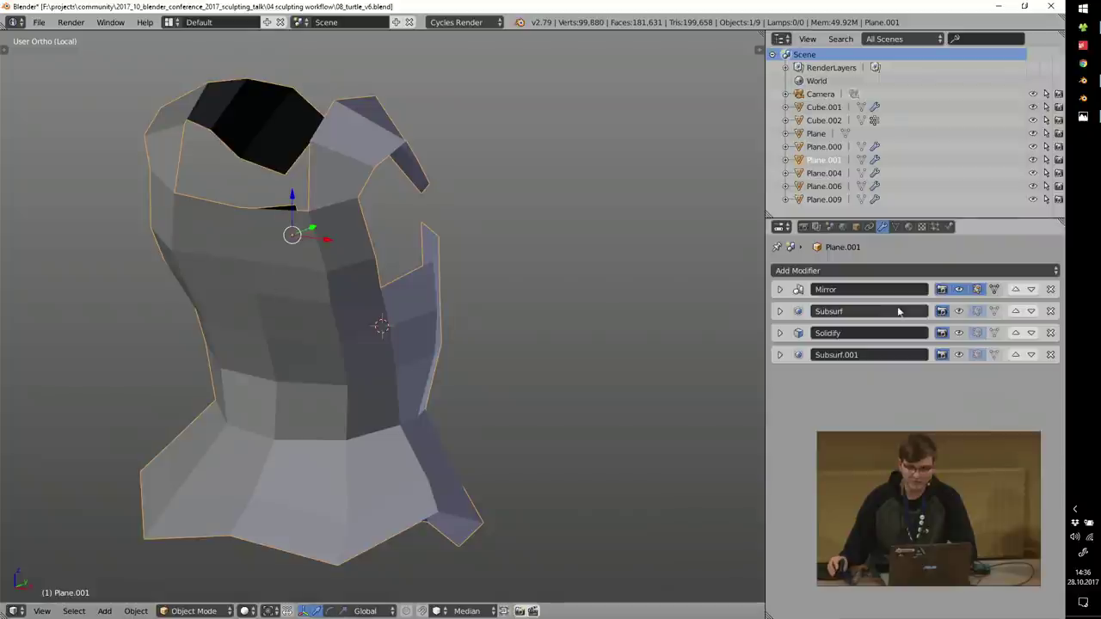
click(958, 312)
shift+middle_drag(358, 299, 421, 294)
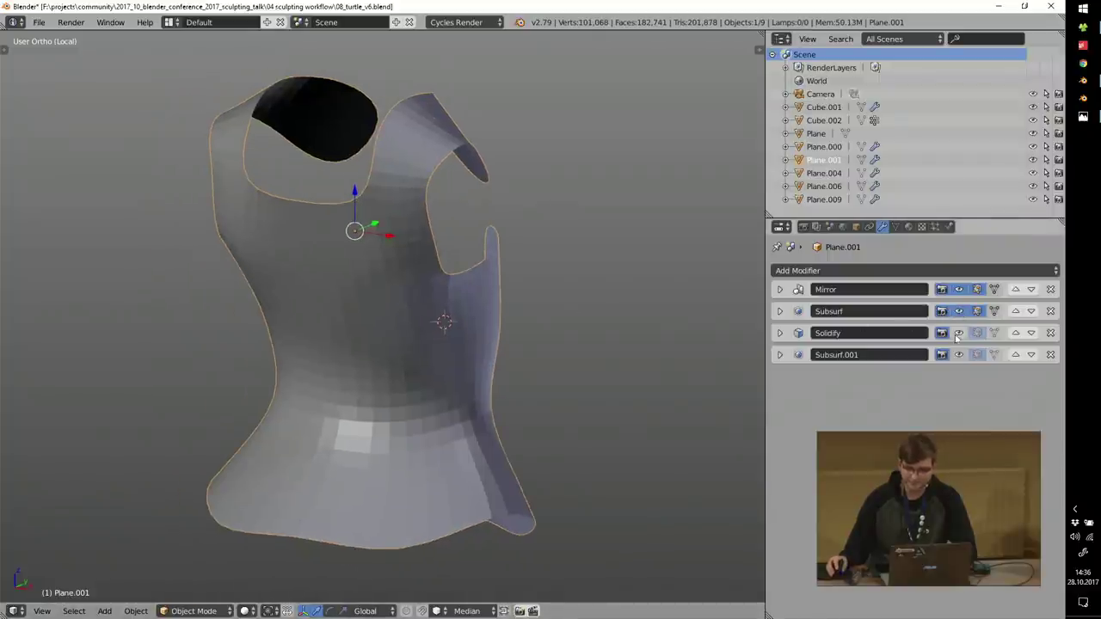
click(958, 333)
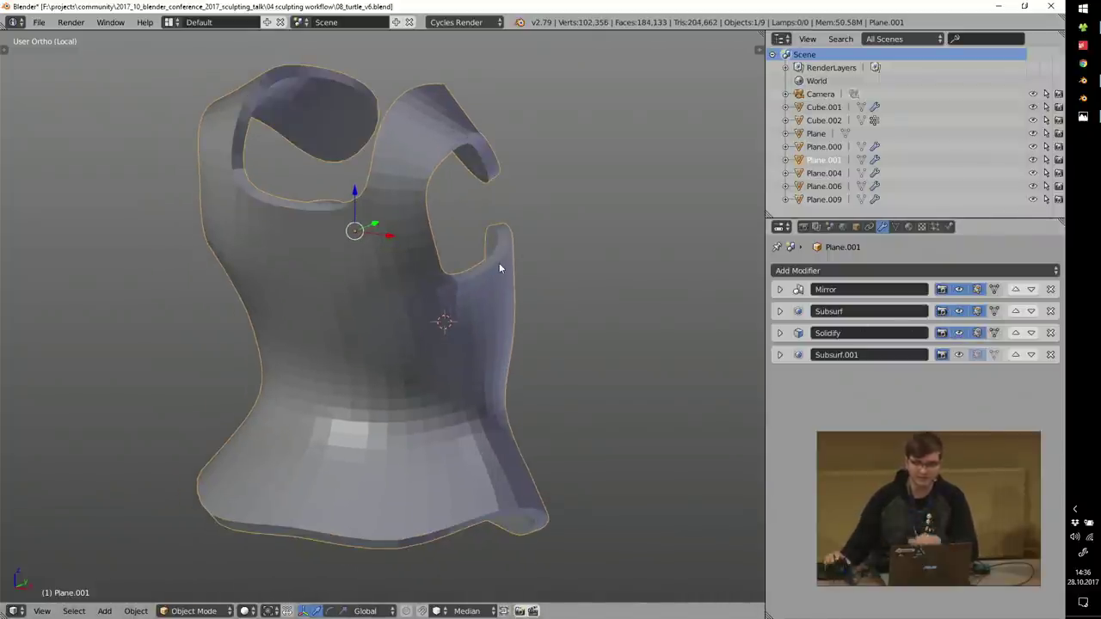
click(959, 355)
middle_drag(504, 216, 468, 222)
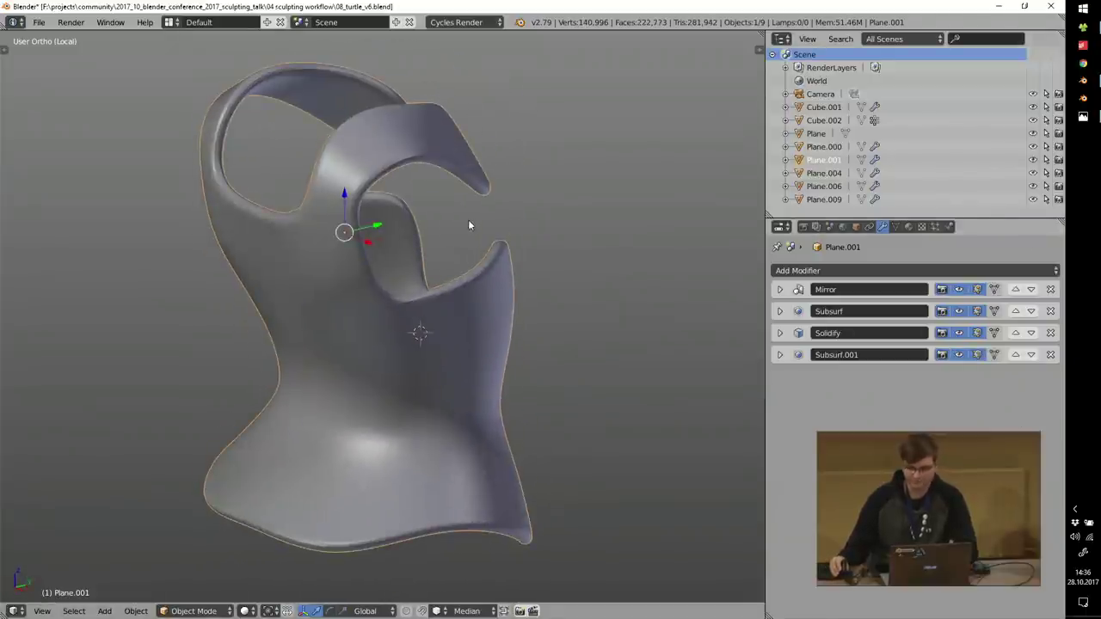
Step: Leave local view and frame the whole turtle in the camera view
key(KP_0)
key(ctrl+Up)
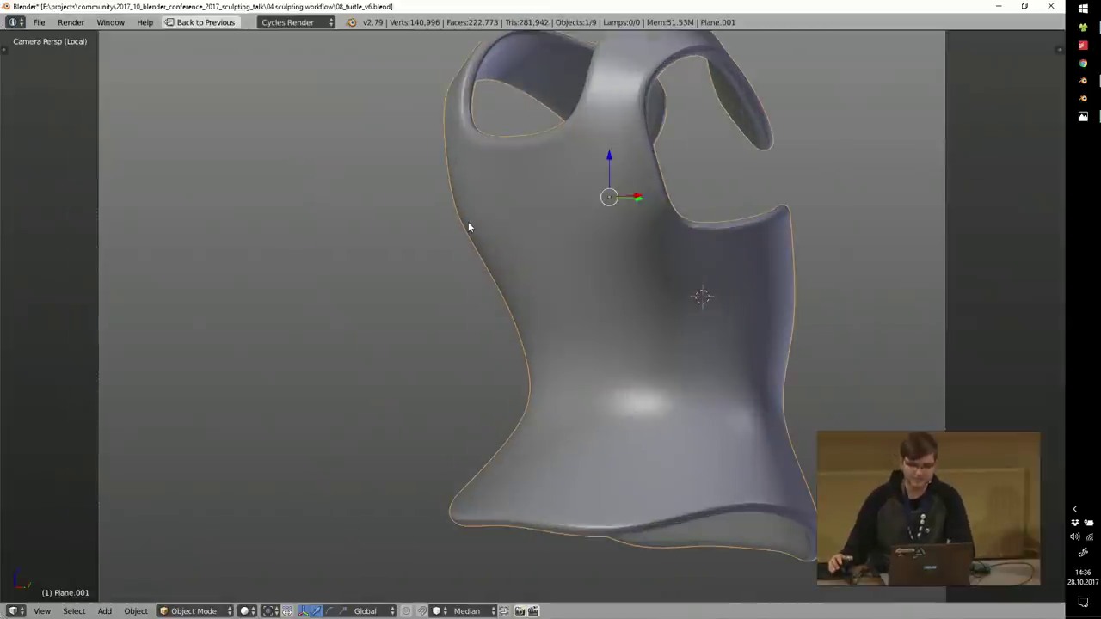
key(ctrl+Down)
key(KP_Divide)
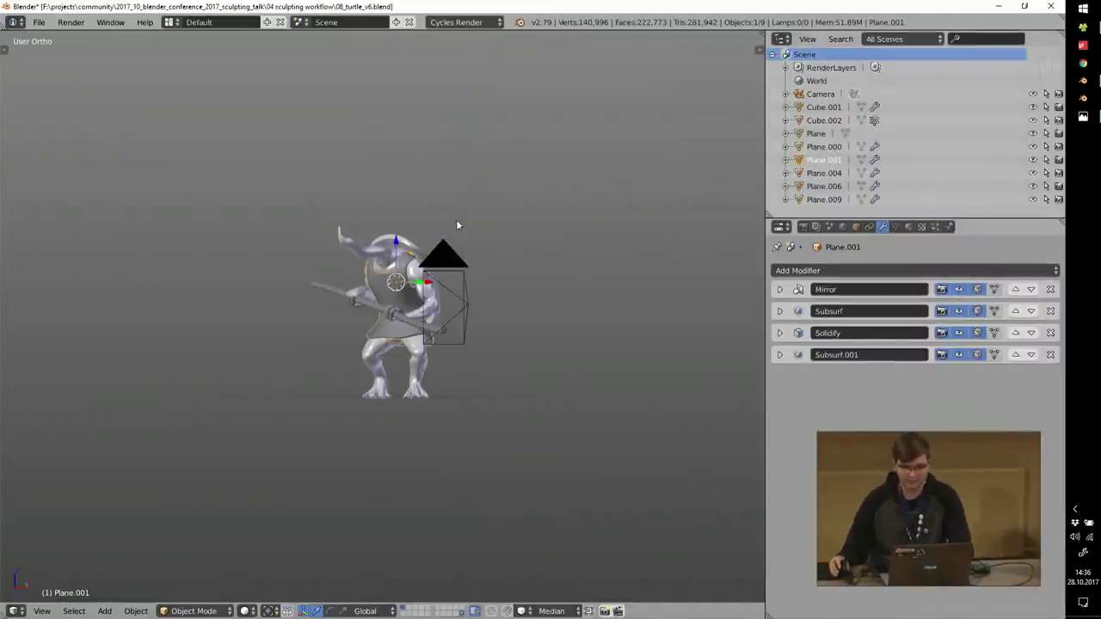
key(KP_0)
shift+middle_drag(483, 220, 451, 228)
scroll(451, 228, down, 1)
scroll(452, 228, up, 2)
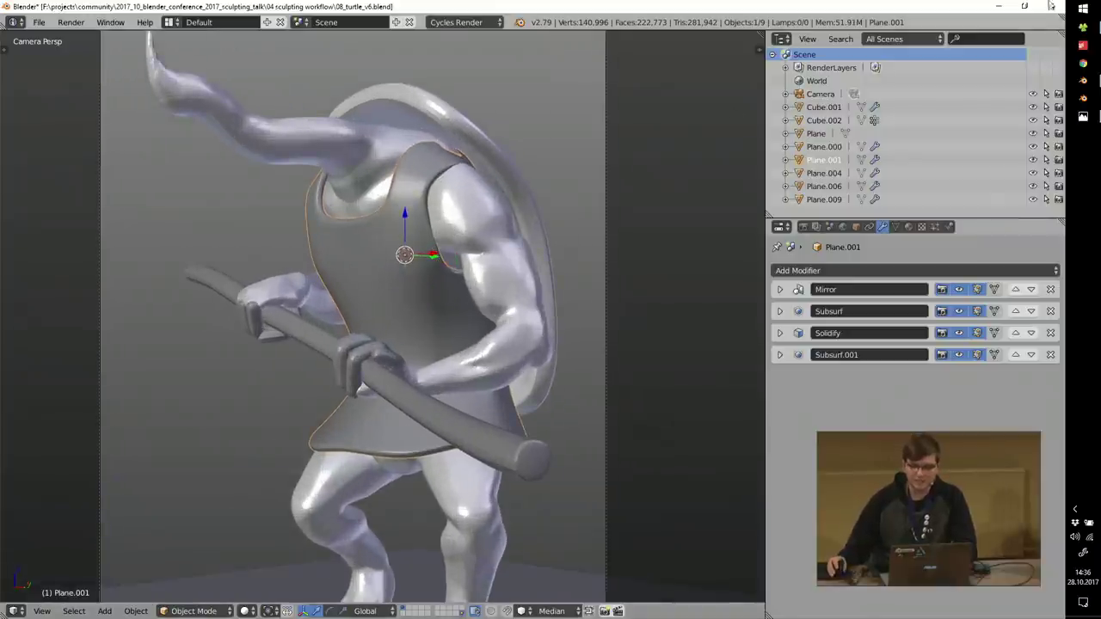
Step: Quit the v6 file without saving and open 08_turtle_v7.blend
click(1050, 6)
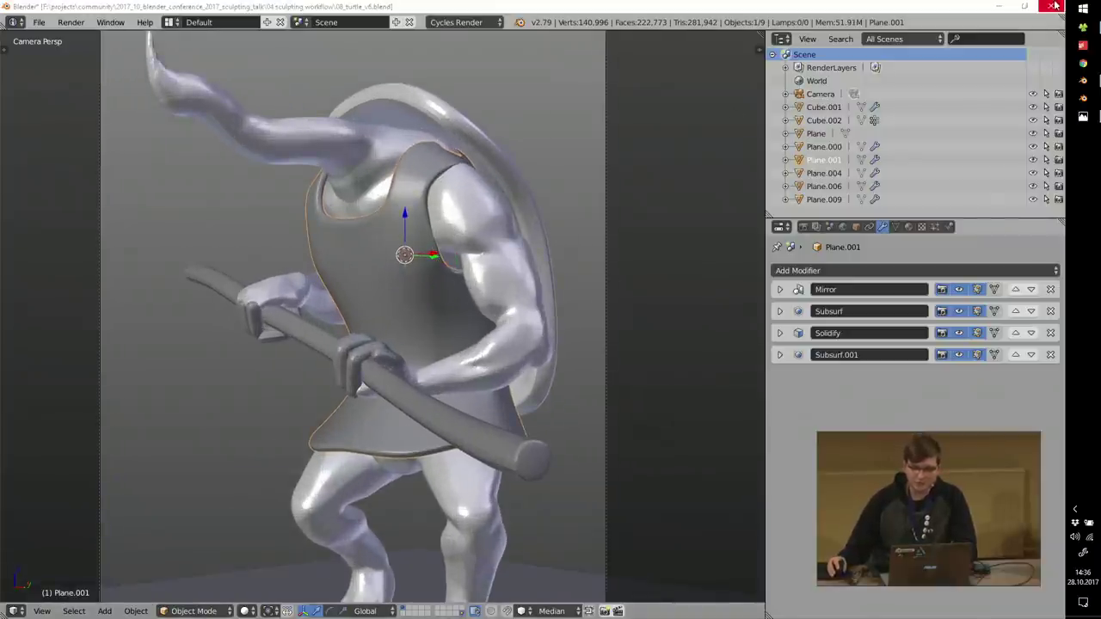
click(527, 358)
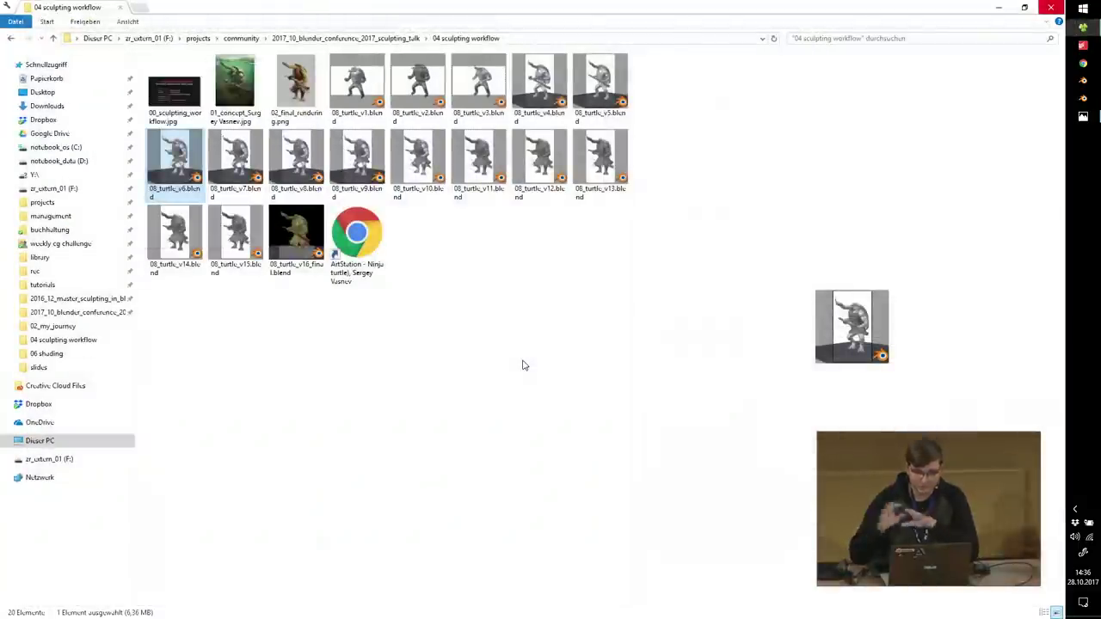
double_click(250, 159)
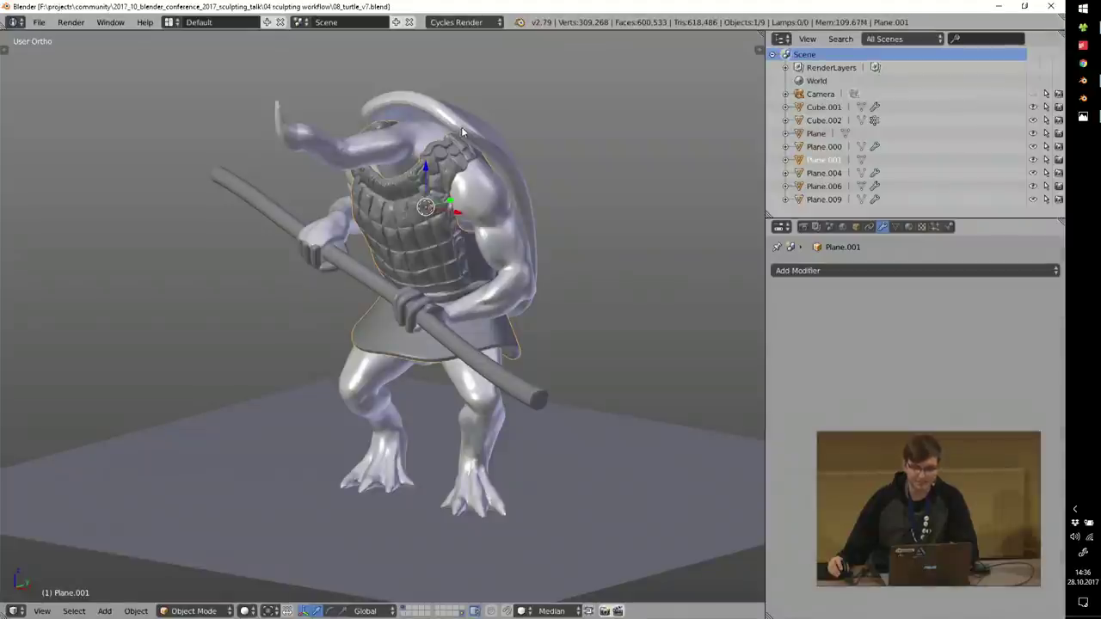
Step: Maximise the 3D view, inspect the sculpted chest armour and switch it to Sculpt Mode
middle_drag(457, 163, 417, 171)
scroll(417, 171, up, 6)
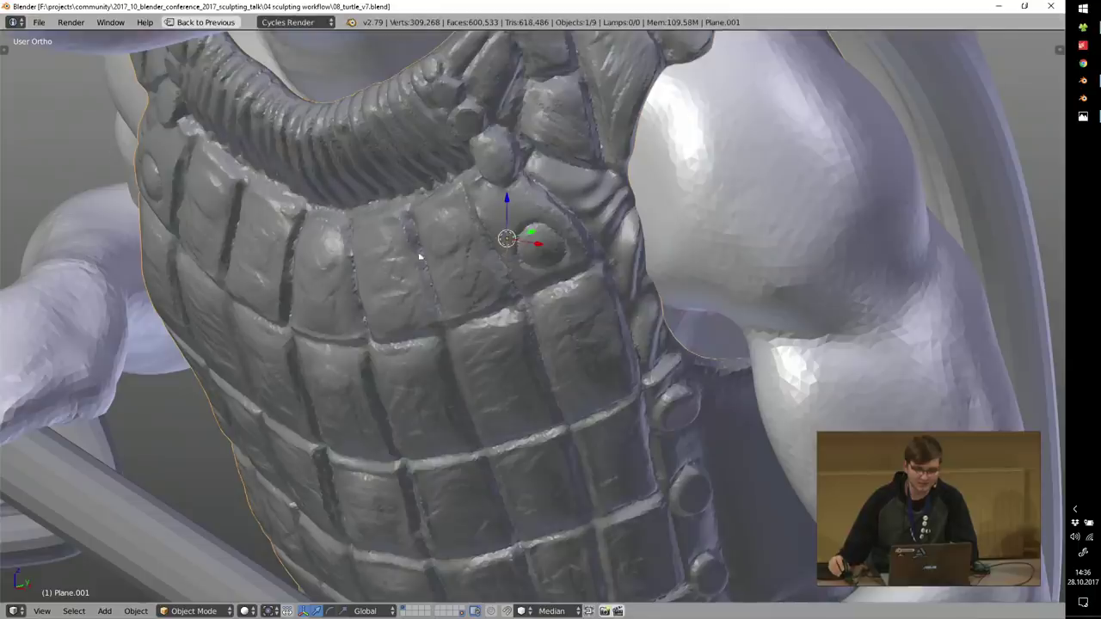
middle_drag(421, 256, 553, 219)
scroll(554, 220, up, 3)
scroll(553, 220, down, 6)
key(Tab)
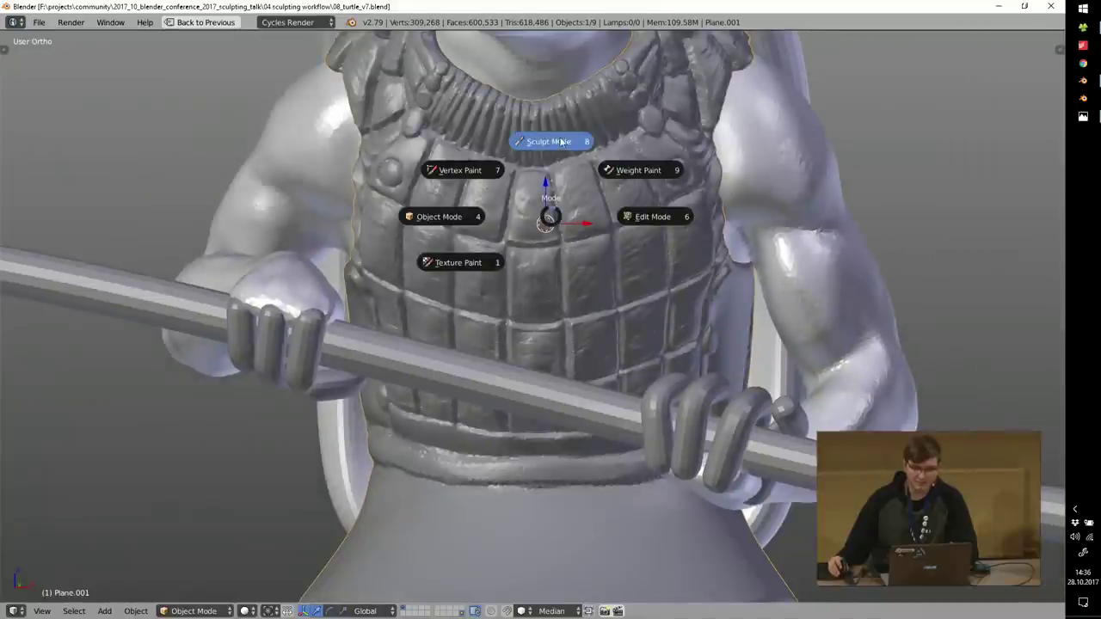
click(553, 171)
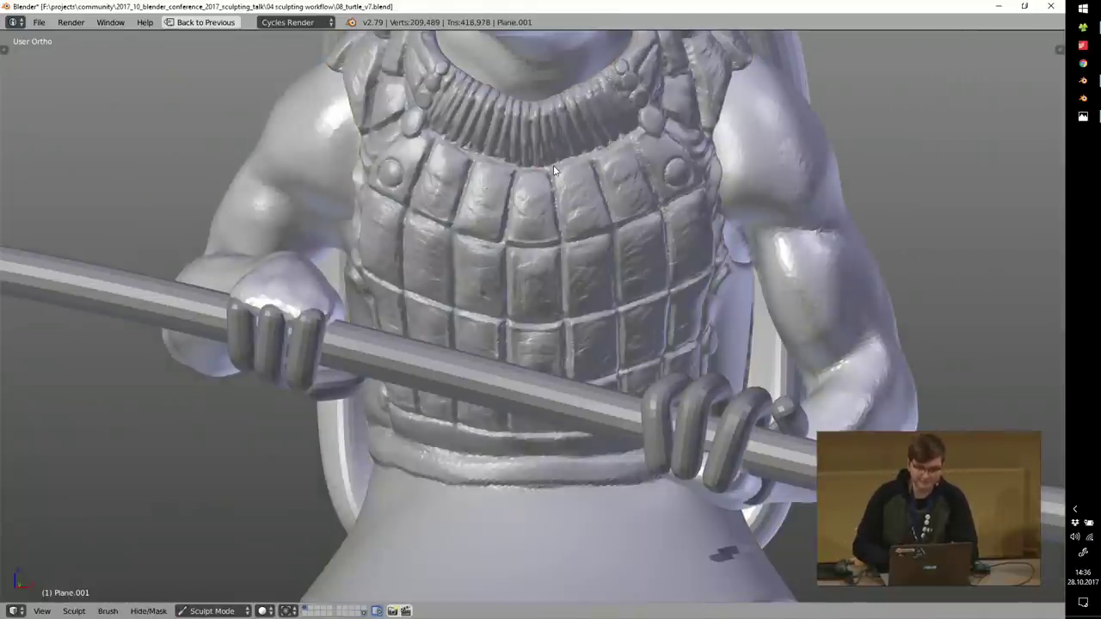
Step: Resize the brush and build up a raised vertical plate on the smooth skirt below the waistband
shift+middle_drag(397, 358, 394, 221)
ctrl+middle_drag(430, 415, 454, 339)
key(f)
click(459, 341)
mouse_move(411, 440)
mouse_down()
mouse_move(438, 379)
mouse_move(427, 443)
mouse_up()
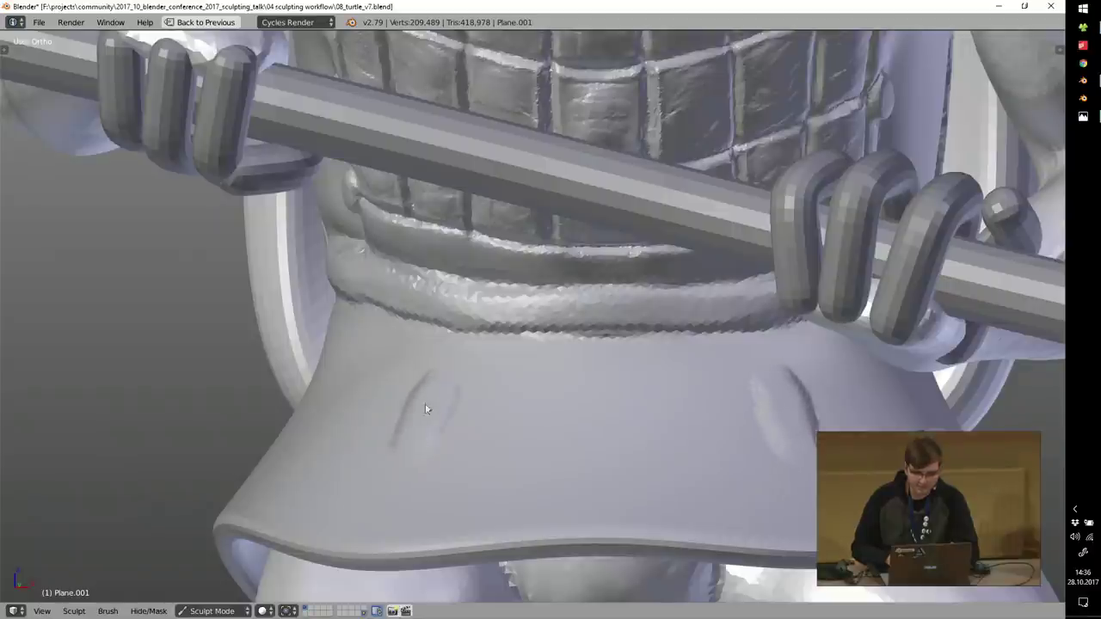
middle_drag(442, 423, 425, 451)
mouse_move(426, 452)
mouse_down()
mouse_move(397, 392)
mouse_move(422, 444)
mouse_up()
middle_drag(421, 426, 430, 410)
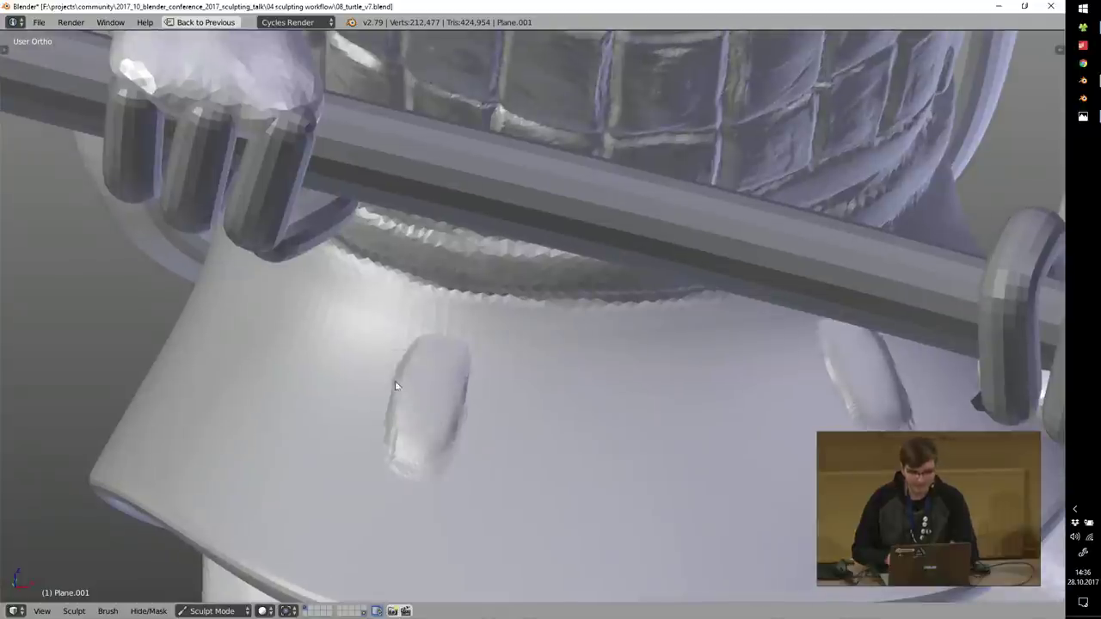
Step: Carve the edges of the skirt's raised plate with the Crease brush and extend the creases down to the hem
drag(390, 450, 446, 458)
drag(422, 341, 469, 345)
key(t)
mouse_move(552, 437)
mouse_down()
mouse_move(574, 346)
mouse_move(543, 503)
mouse_up()
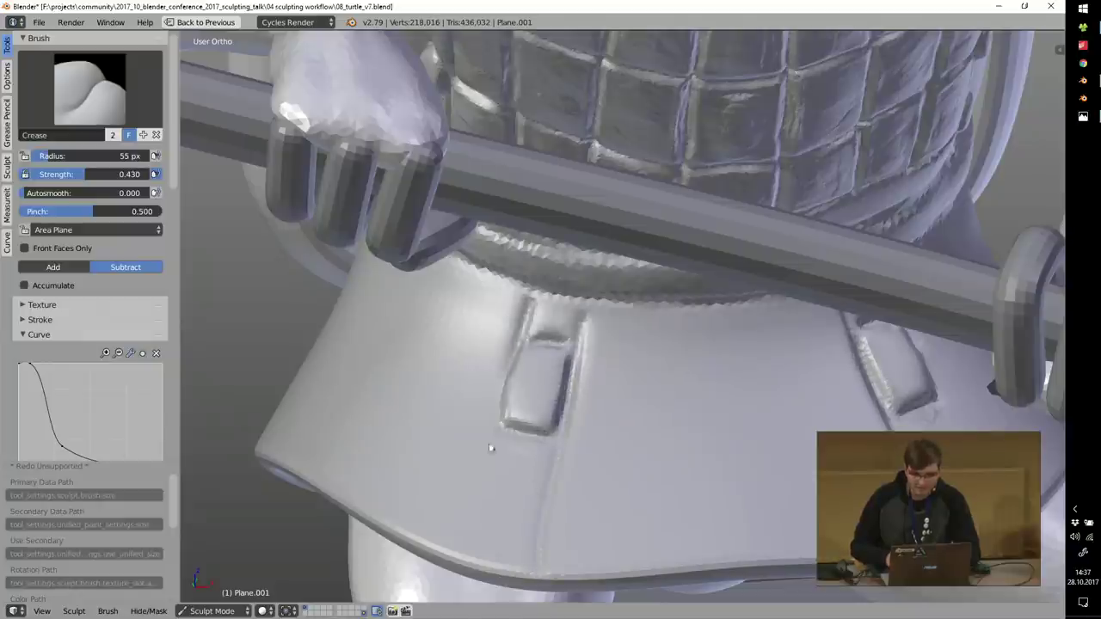
Step: Build up a second plate below the first with a 51 px Clay Strips brush and crease its lower edge
key(c)
key(f)
click(510, 501)
drag(523, 474, 509, 490)
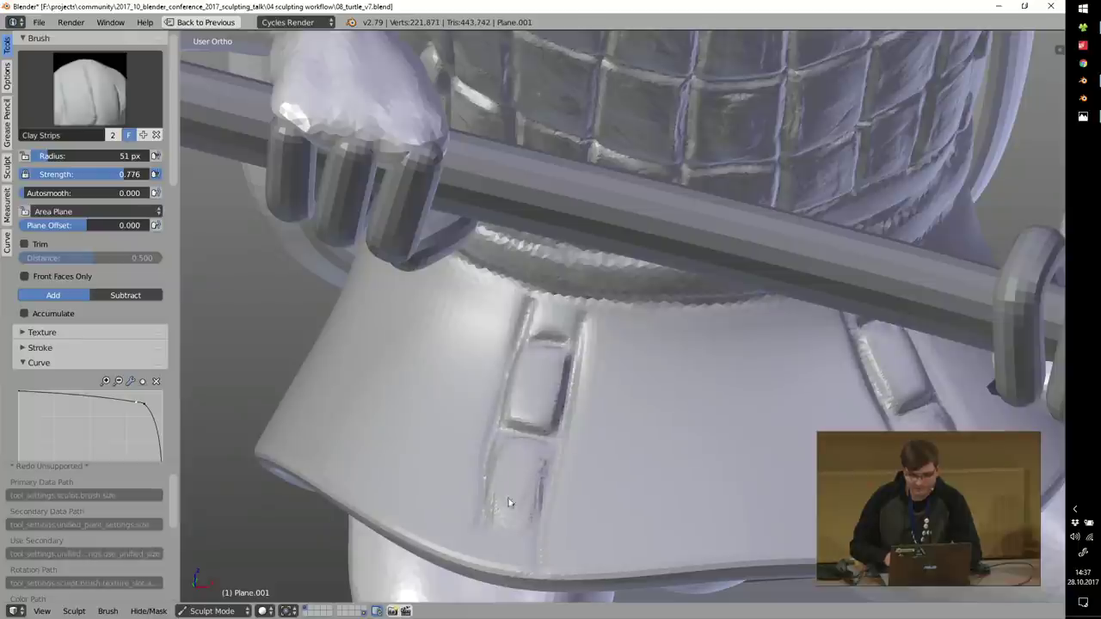
key(shift+c)
drag(495, 514, 530, 519)
Step: Examine the sculpted collar, shoulder plates and chest armour from several angles
scroll(625, 174, down, 4)
shift+middle_drag(653, 86, 590, 221)
scroll(640, 173, up, 1)
scroll(640, 174, up, 5)
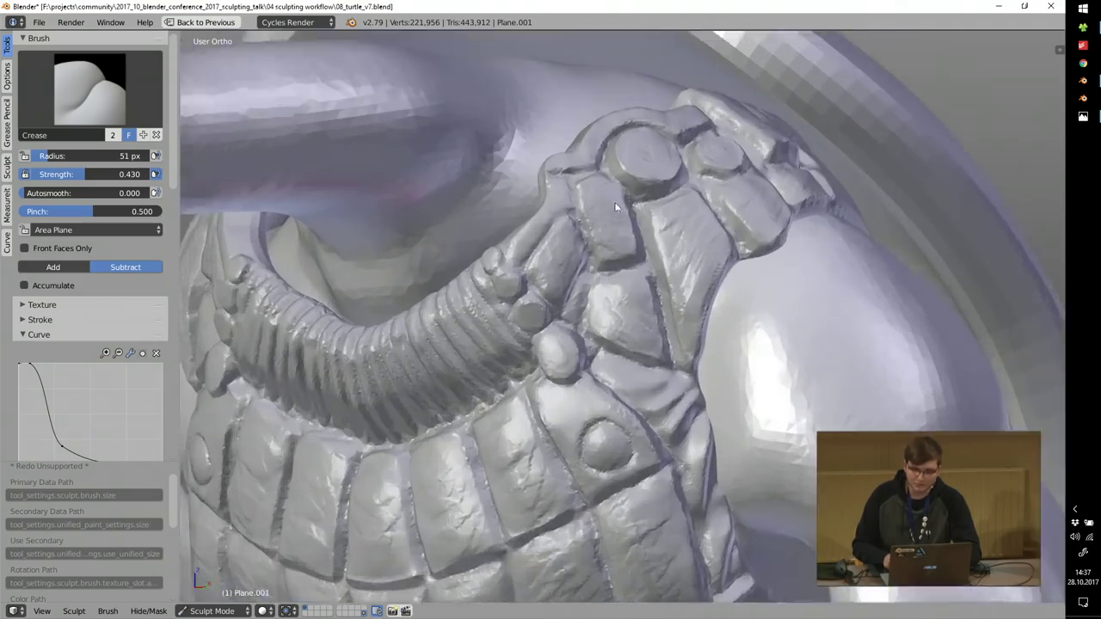
middle_drag(765, 238, 604, 307)
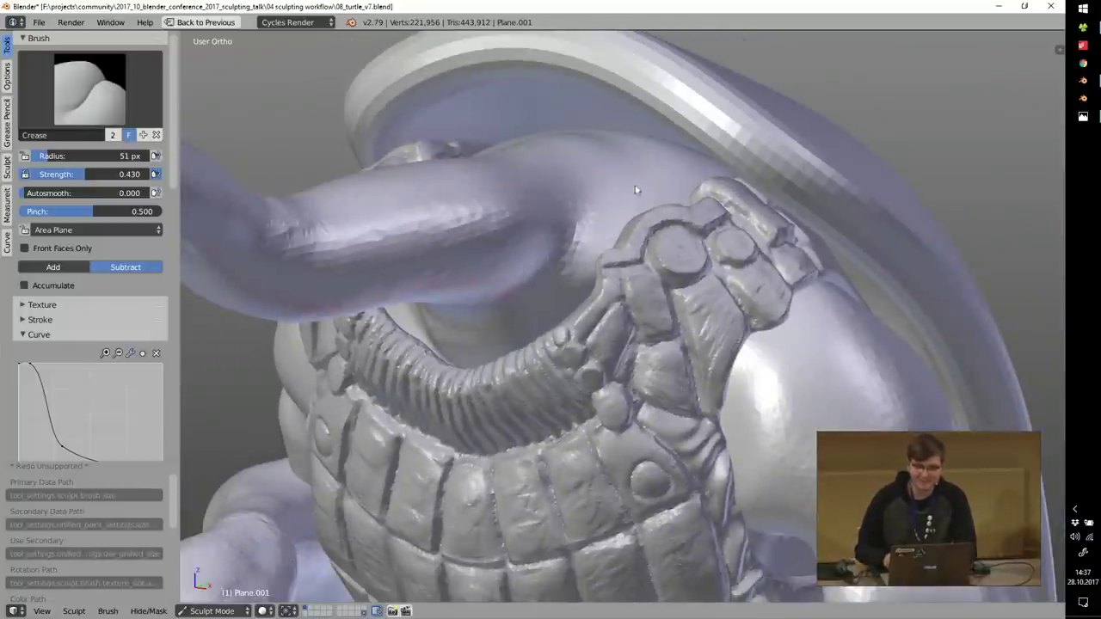
scroll(636, 190, down, 3)
middle_drag(633, 249, 622, 387)
shift+middle_drag(623, 387, 603, 294)
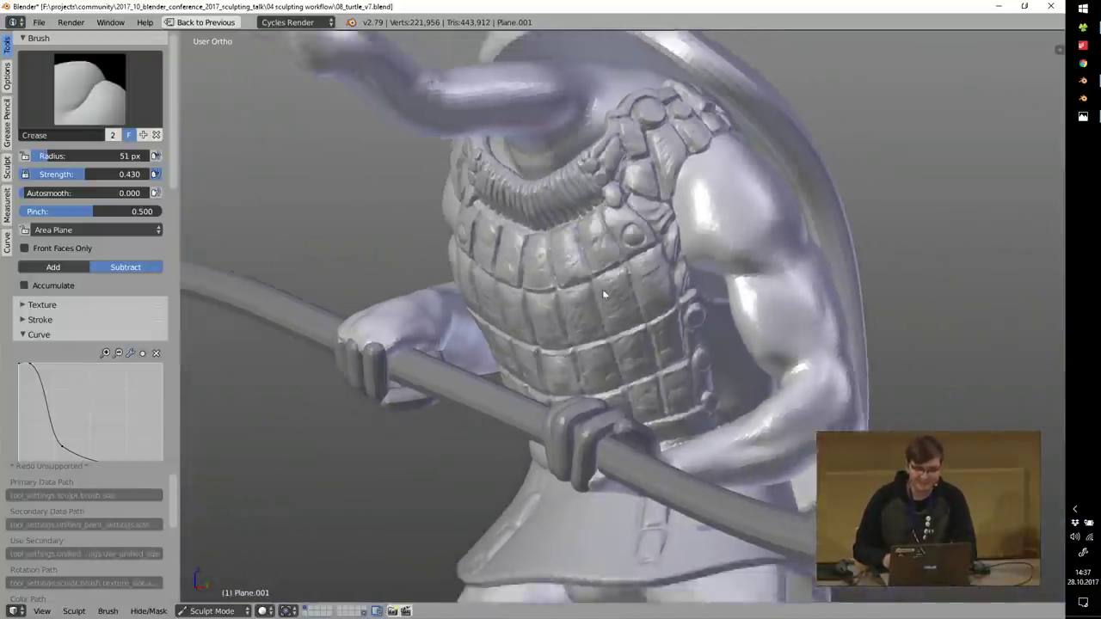
scroll(604, 295, down, 1)
middle_drag(501, 252, 591, 264)
Step: Close the v7 file, open 08_turtle_v8.blend and inspect the turtle's pleated skirt, armour and hands in the camera view
click(1051, 6)
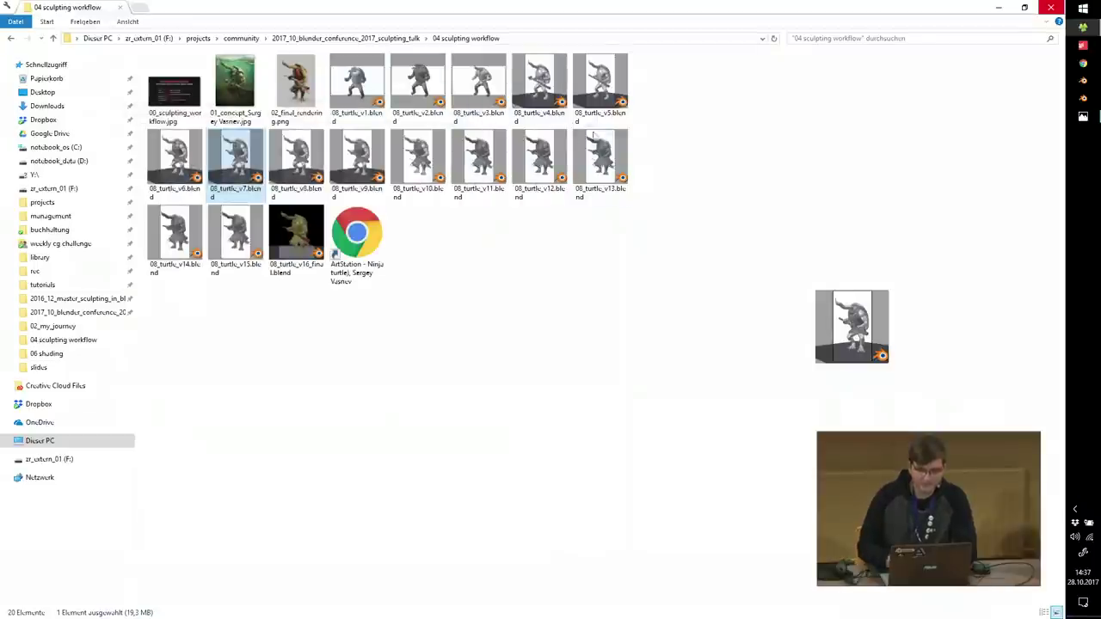
double_click(297, 159)
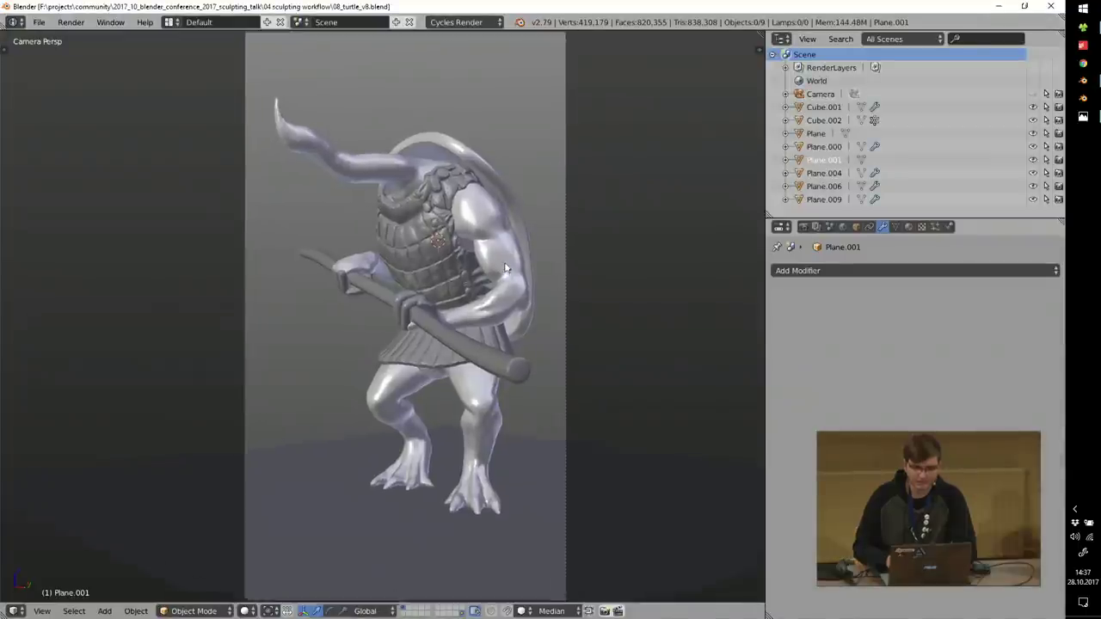
scroll(506, 269, up, 3)
shift+middle_drag(505, 235, 424, 326)
scroll(495, 398, up, 1)
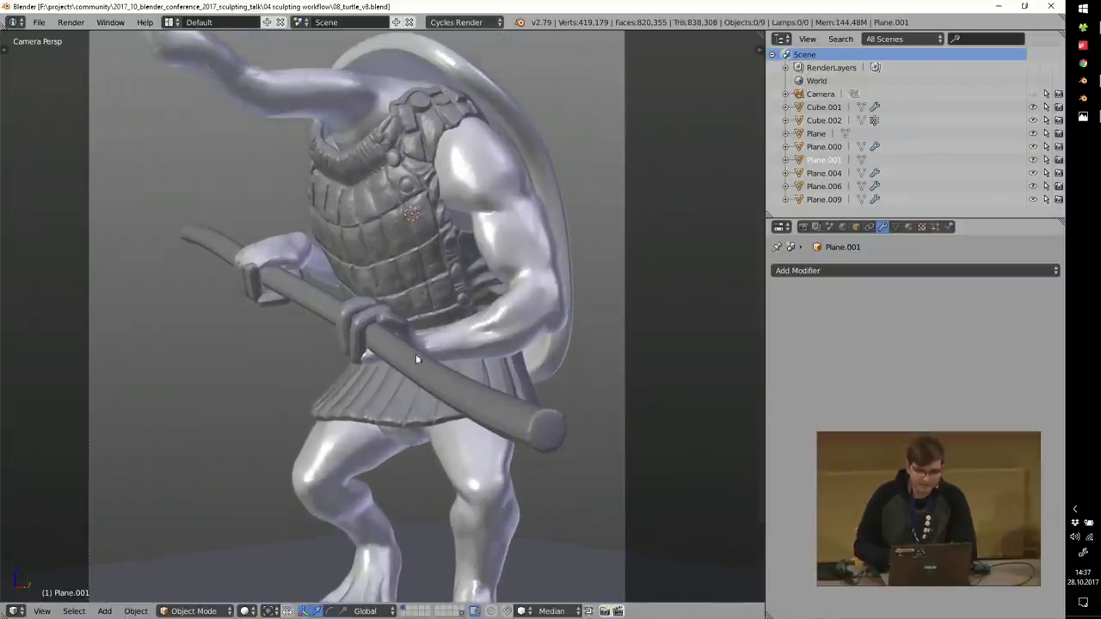
scroll(366, 337, up, 2)
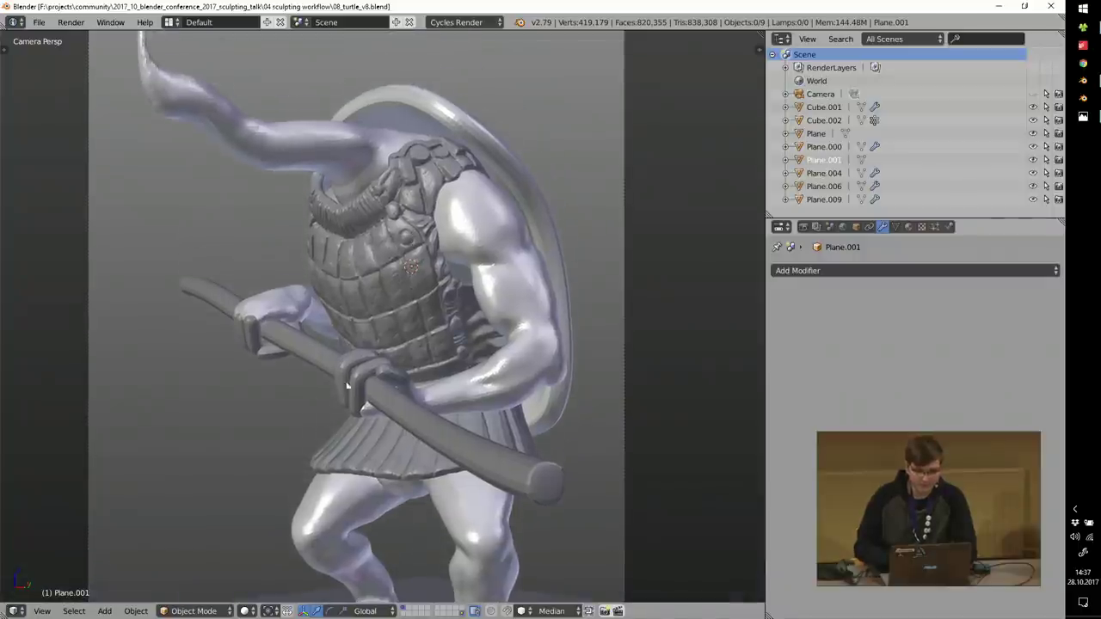
scroll(349, 301, up, 1)
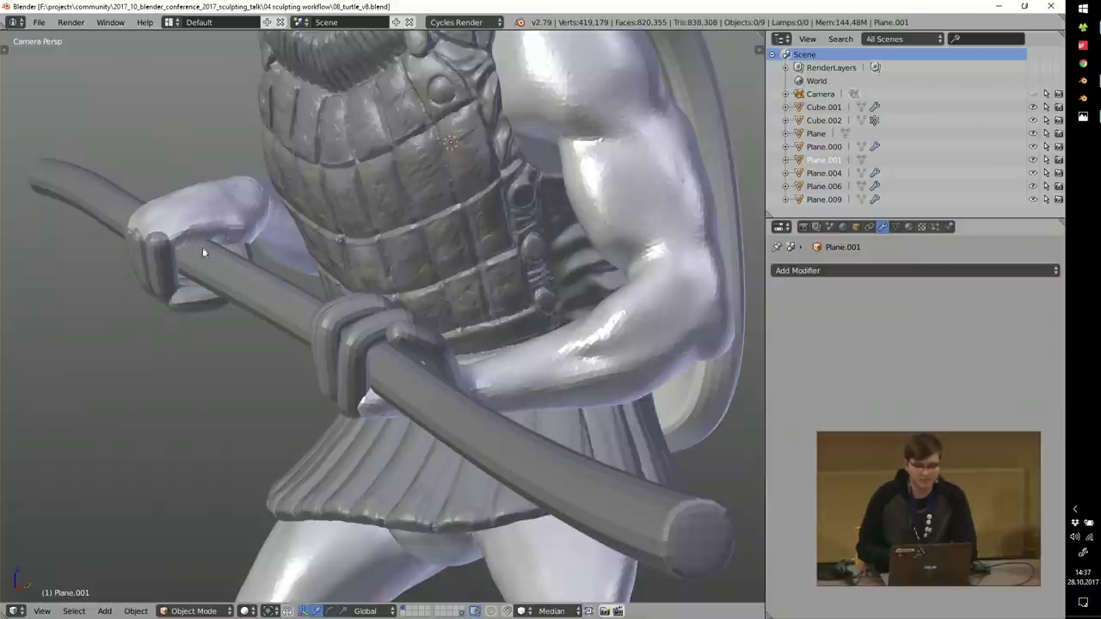
scroll(202, 247, down, 3)
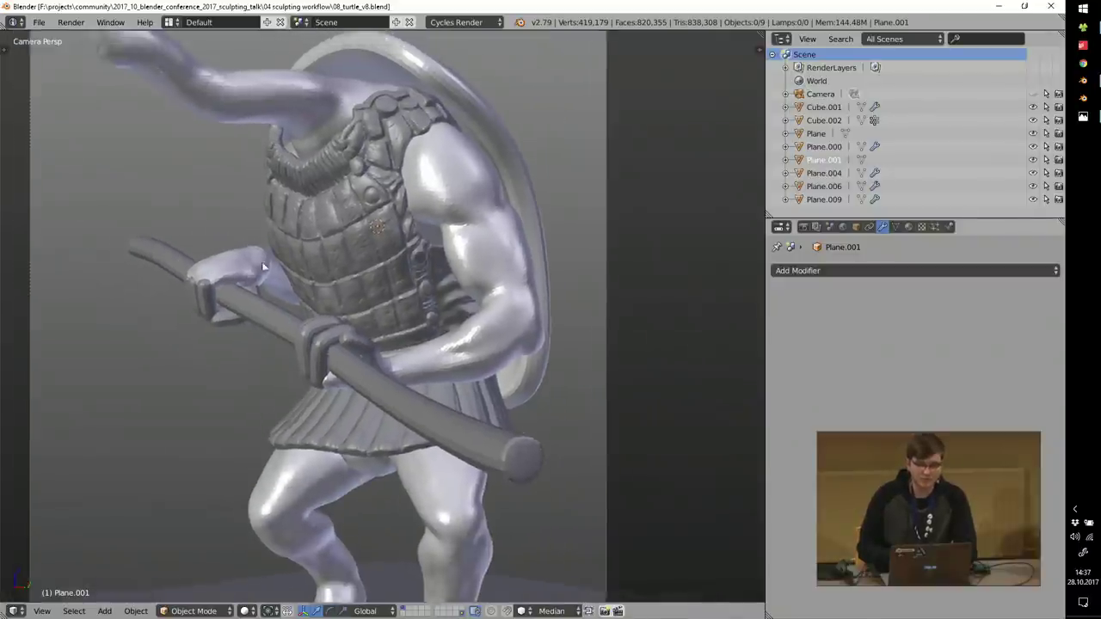
Step: Add a cube mesh to the turtle scene as a cutting object
shift+middle_drag(264, 266, 315, 319)
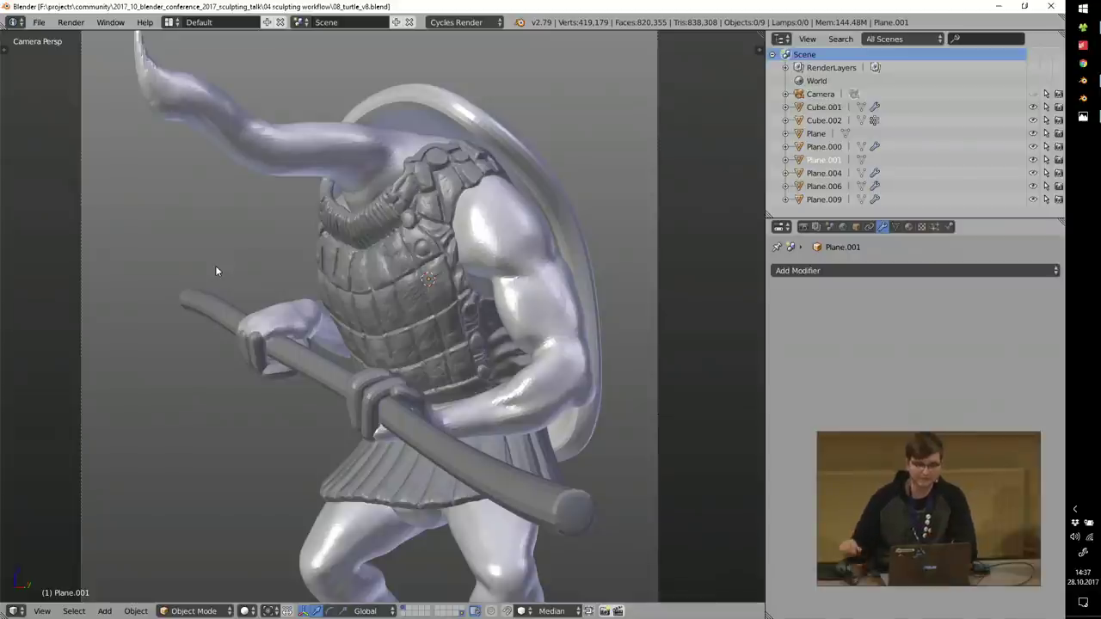
scroll(332, 186, down, 2)
shift+middle_drag(295, 162, 326, 263)
right_click(348, 251)
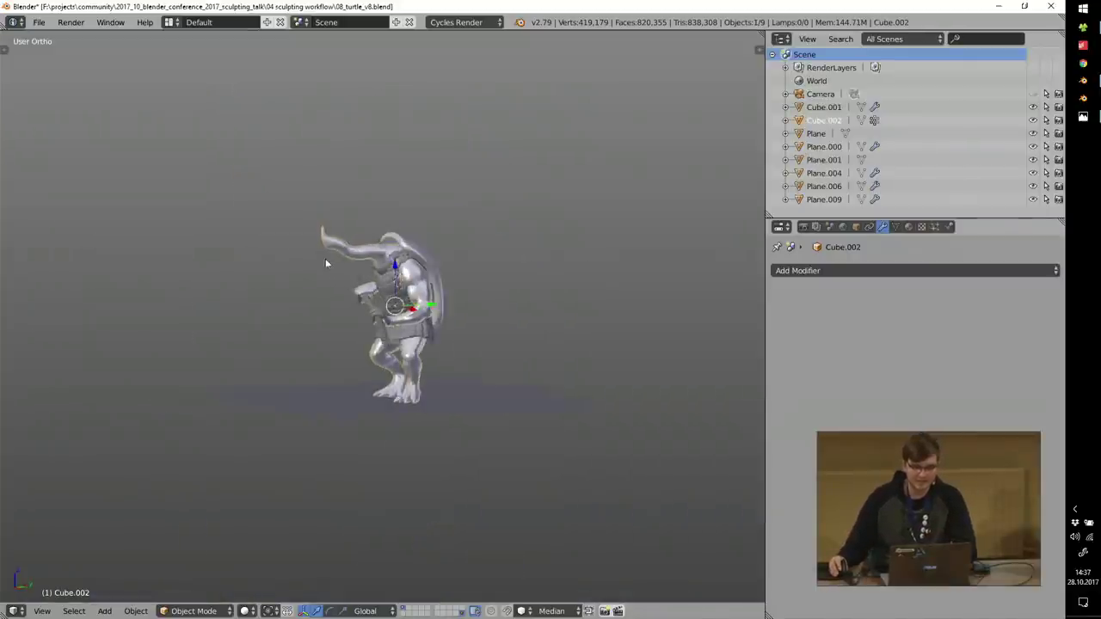
scroll(341, 254, up, 5)
key(t)
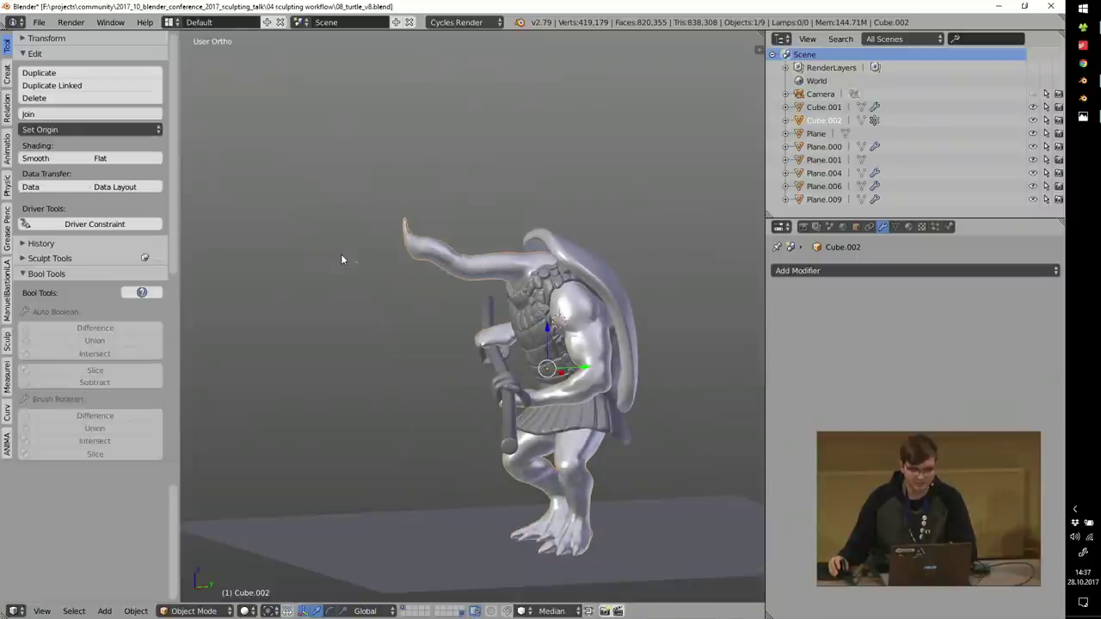
key(shift+a)
mouse_move(383, 282)
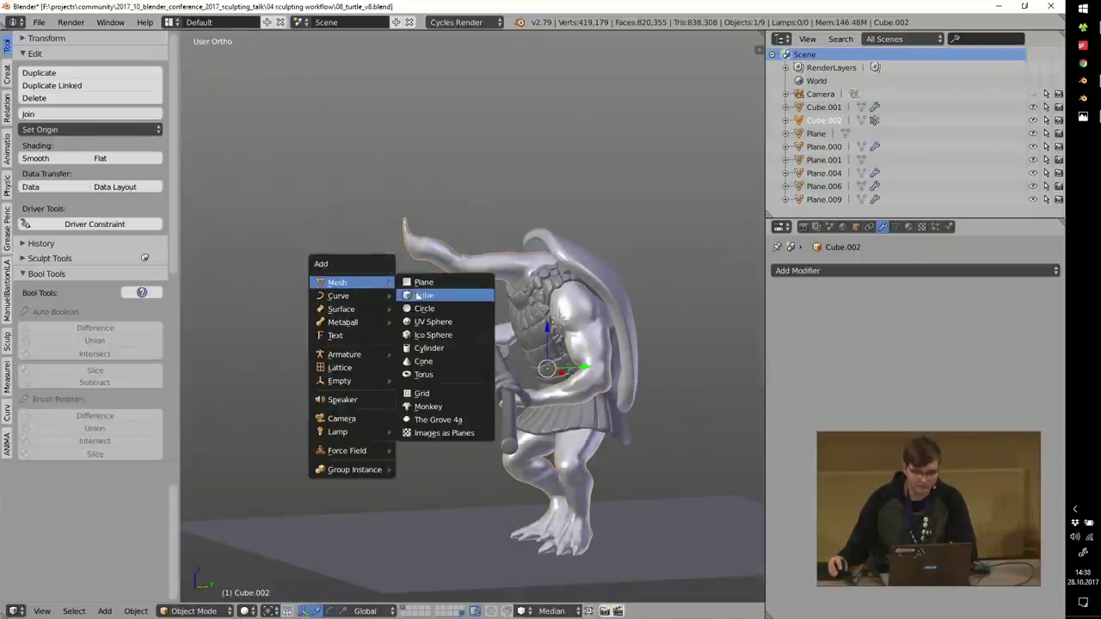
click(448, 297)
Step: Move and rotate the cube so that it encloses the turtle's head and outer neck
middle_drag(448, 292, 424, 282)
key(g)
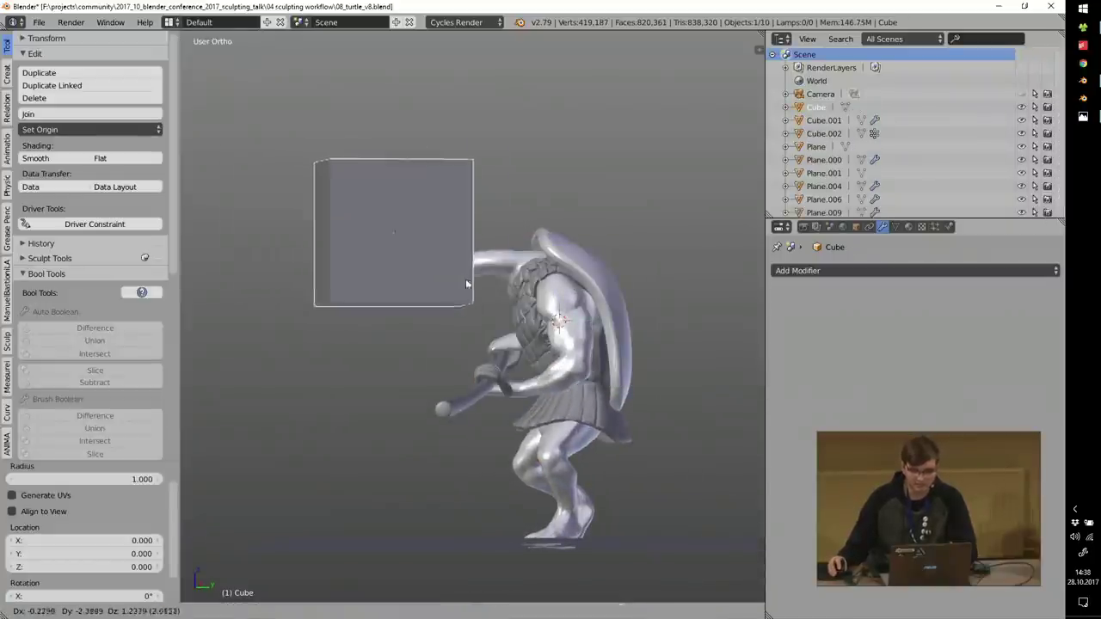
click(489, 285)
key(r)
click(634, 321)
key(g)
click(656, 317)
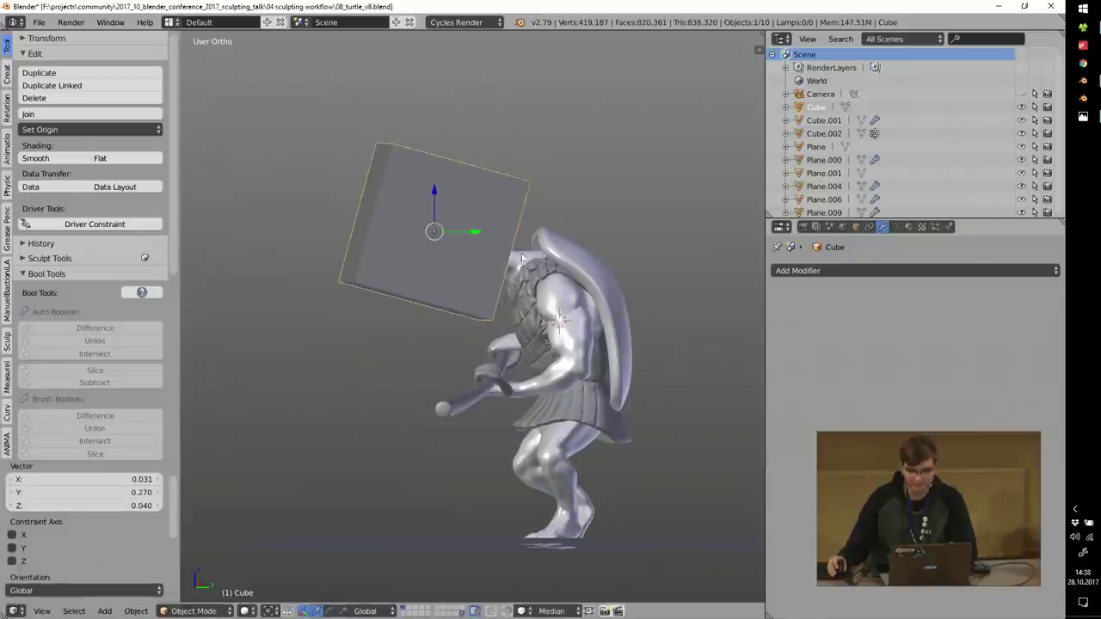
Step: Subtract the cube from the turtle's body mesh with the Sculpt Tools Difference operation
scroll(528, 255, up, 2)
shift+right_click(579, 306)
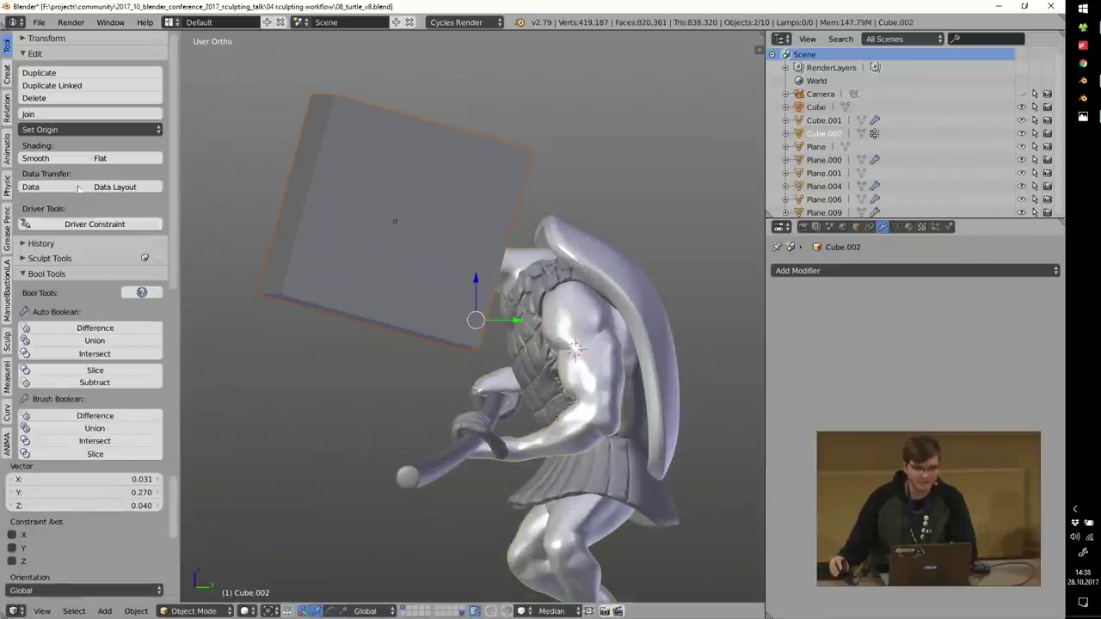
drag(61, 54, 82, 257)
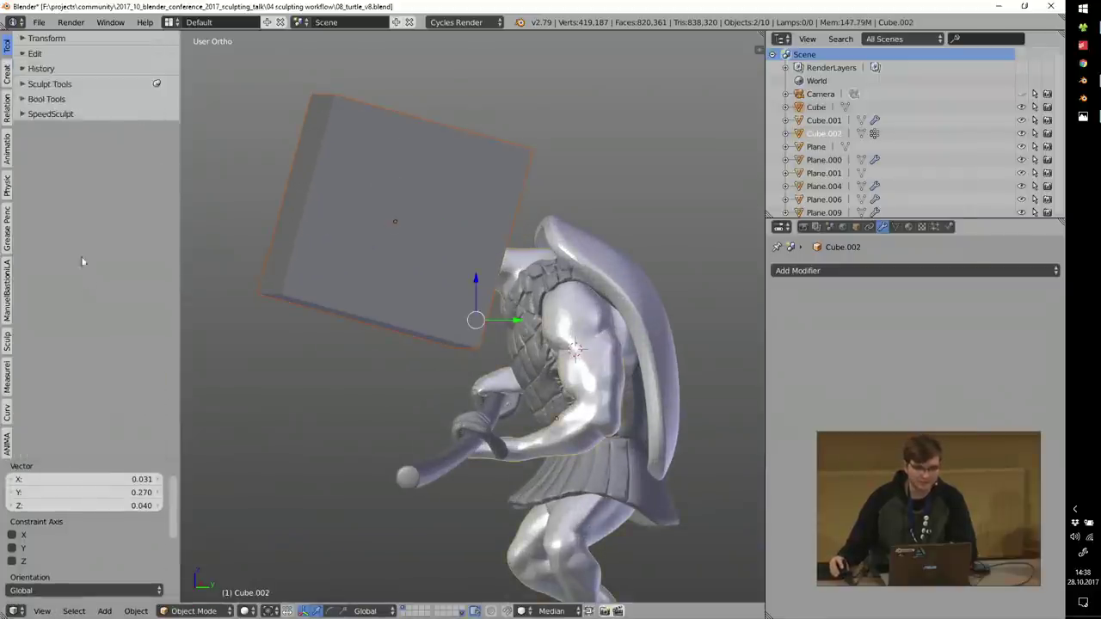
click(50, 84)
click(90, 180)
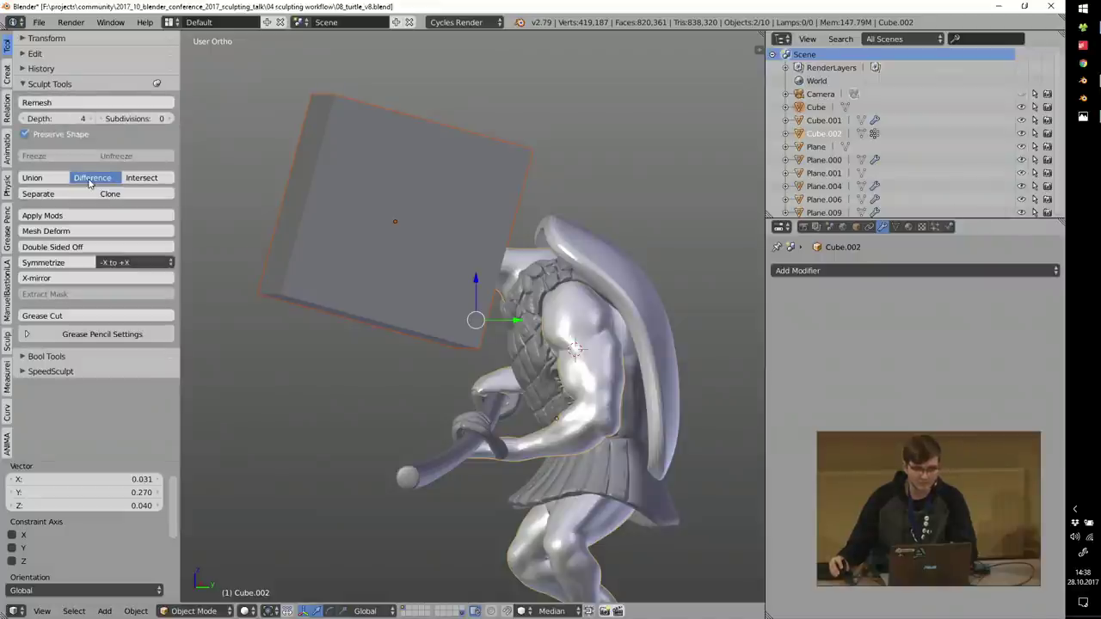
scroll(559, 273, up, 5)
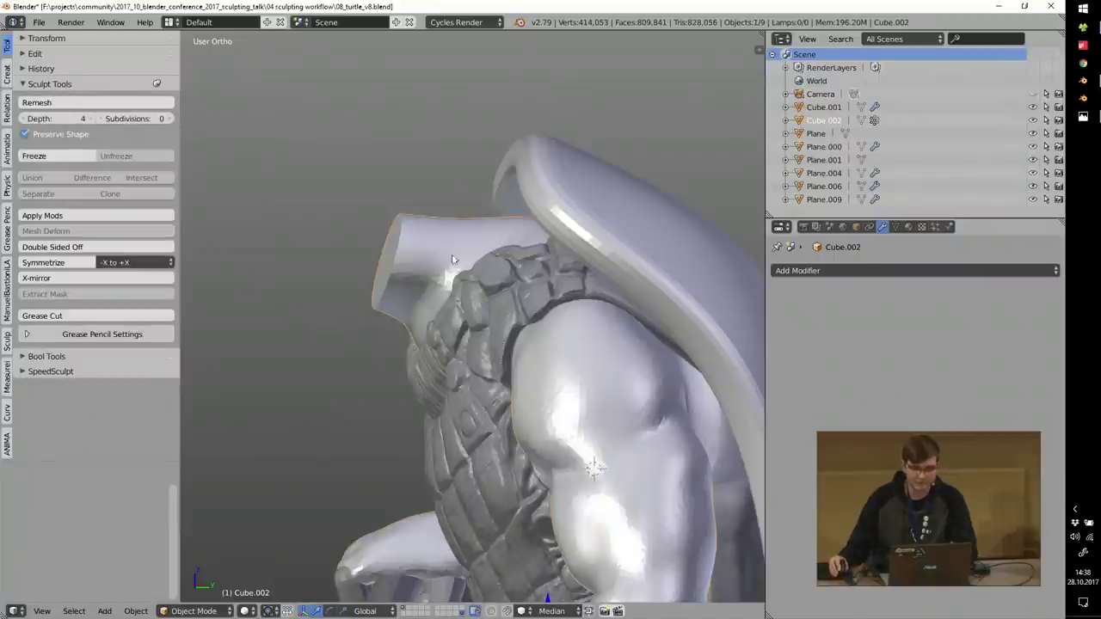
Step: Put the body in Sculpt Mode, set the brush radius to 107 px and enable dynamic topology
middle_drag(452, 259, 477, 263)
key(Tab)
scroll(486, 294, up, 3)
key(f)
click(524, 290)
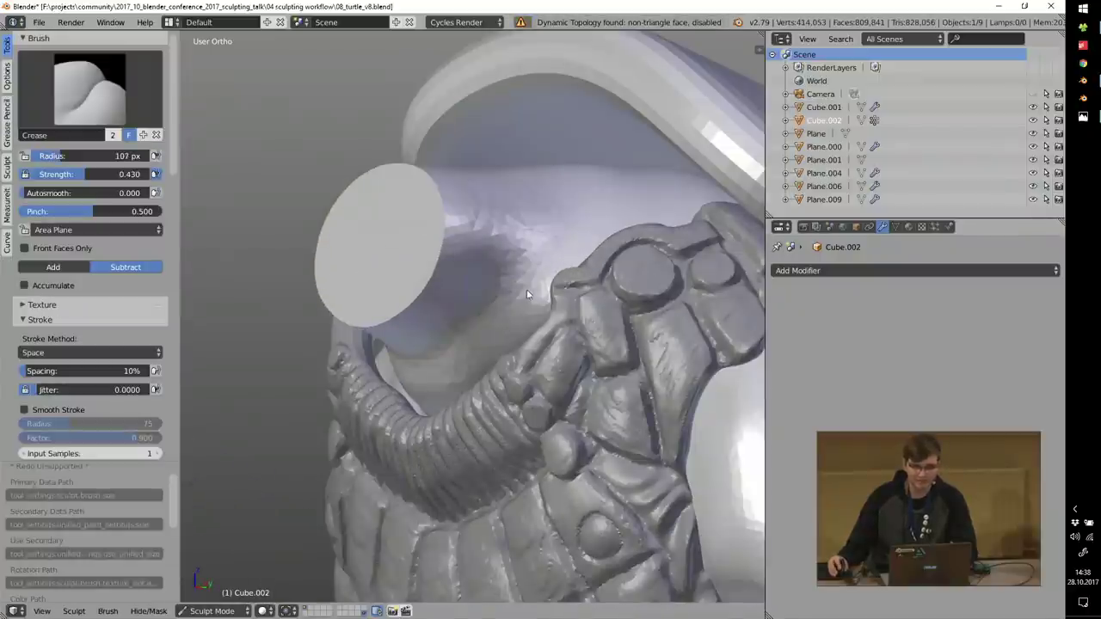
key(ctrl+d)
key(Return)
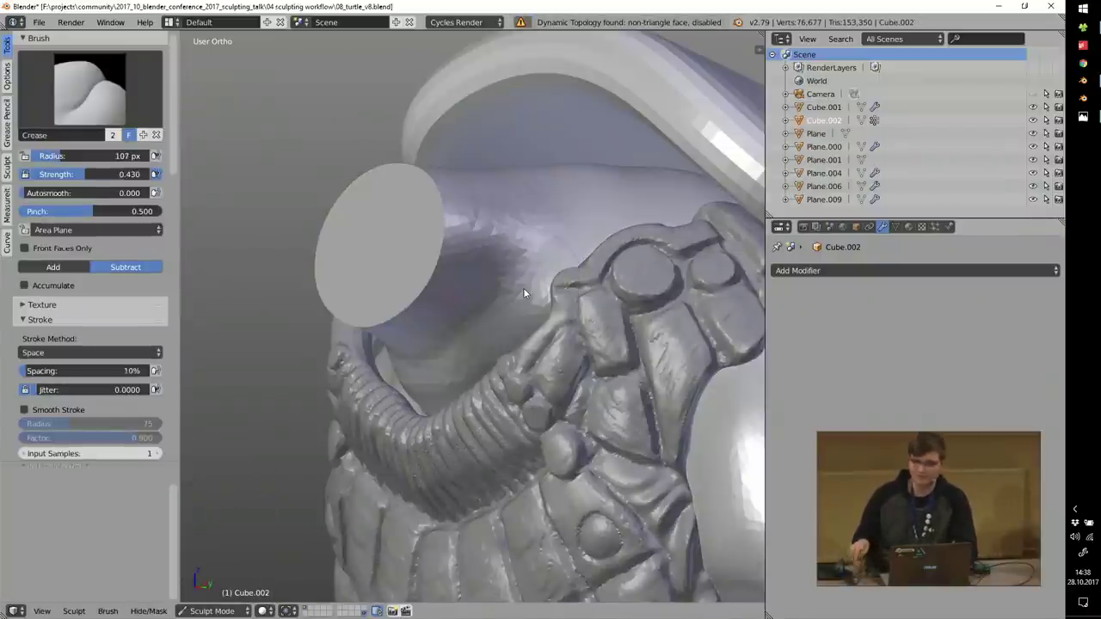
Step: Switch to the Clay Strips brush and sample a Dyntopo resolution of 38.98 from the neck surface
key(c)
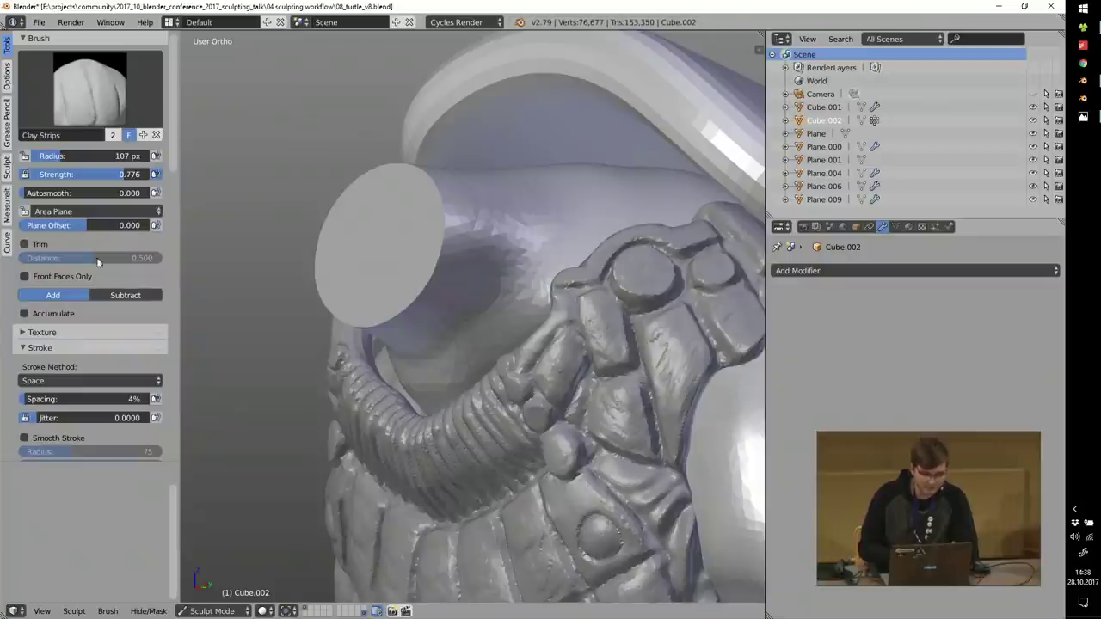
click(55, 348)
click(62, 363)
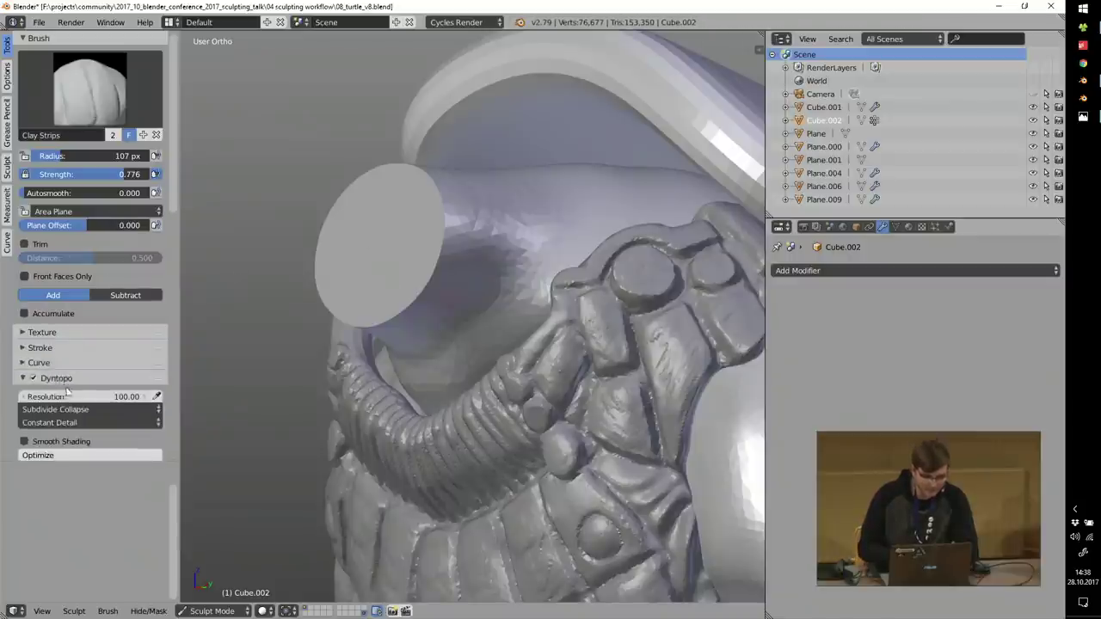
scroll(129, 344, down, 3)
click(157, 290)
click(505, 231)
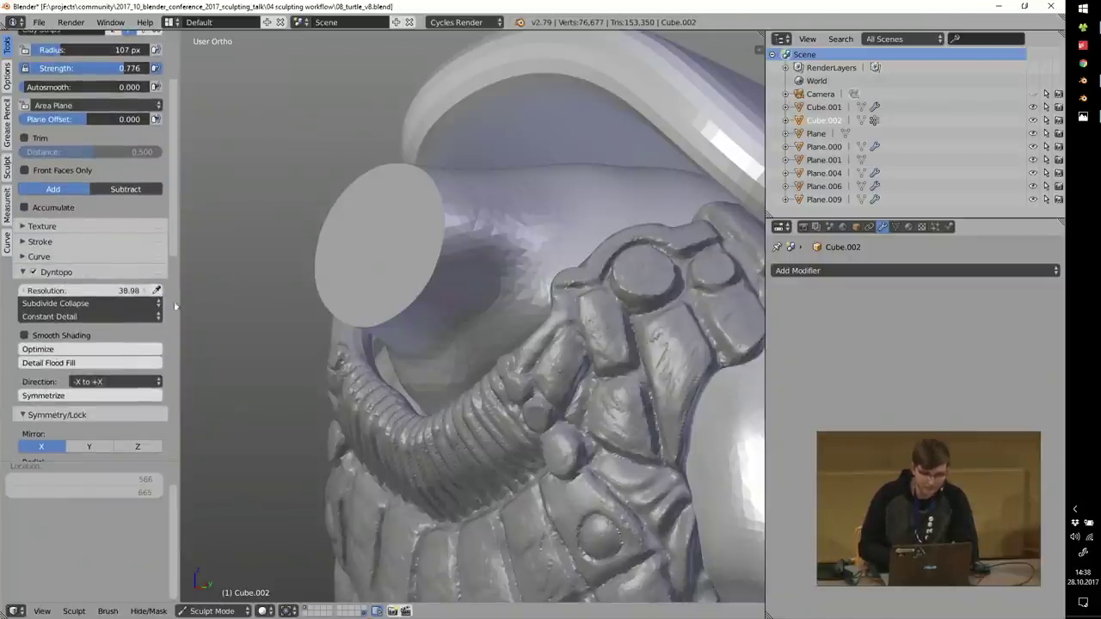
Step: Sculpt over the flat neck cut with Clay Strips to round off the stump, and return to Object Mode
mouse_move(422, 263)
mouse_down()
mouse_move(395, 267)
mouse_move(406, 248)
mouse_up()
mouse_move(403, 250)
middle_down()
mouse_move(434, 258)
mouse_move(460, 229)
middle_up()
mouse_move(459, 229)
mouse_down()
mouse_move(440, 166)
mouse_move(370, 223)
mouse_move(431, 300)
mouse_move(435, 246)
mouse_move(393, 233)
mouse_move(403, 249)
mouse_up()
middle_drag(407, 268, 430, 245)
key(f)
click(441, 198)
mouse_move(439, 187)
mouse_down()
mouse_move(371, 246)
mouse_move(386, 270)
mouse_move(428, 271)
mouse_move(375, 284)
mouse_move(434, 243)
mouse_up()
mouse_move(471, 251)
ctrl+middle_down()
mouse_move(422, 319)
mouse_move(422, 247)
mouse_move(459, 258)
mouse_move(482, 318)
ctrl+middle_up()
key(Tab)
click(533, 307)
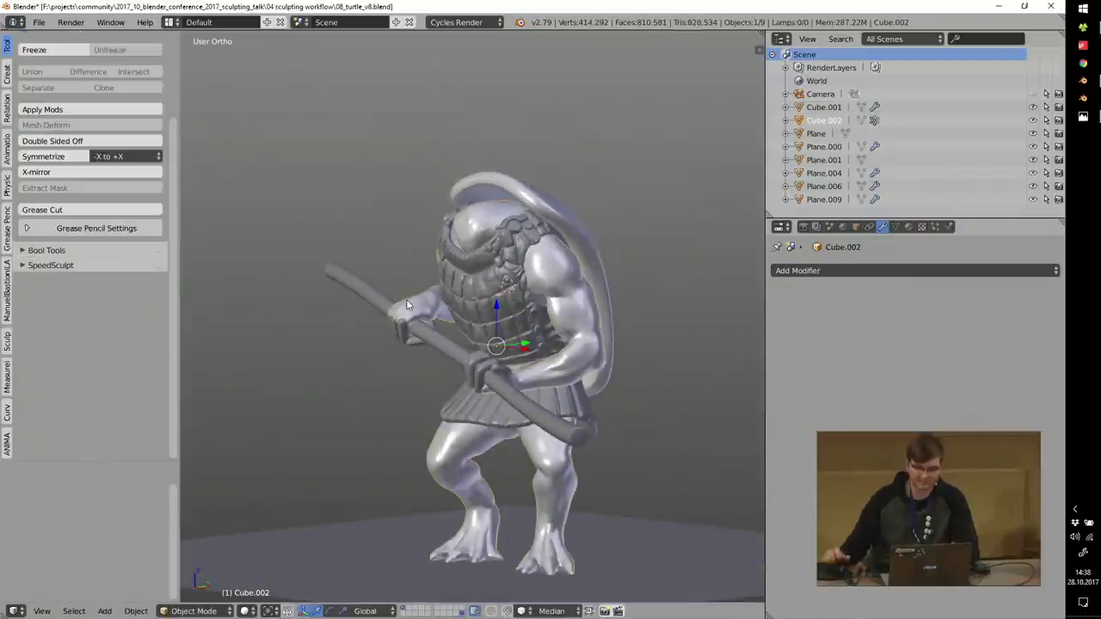
Step: Quit the v8 file without saving, open 08_turtle_v9.blend and inspect the turtle from the camera view and the front
click(1050, 6)
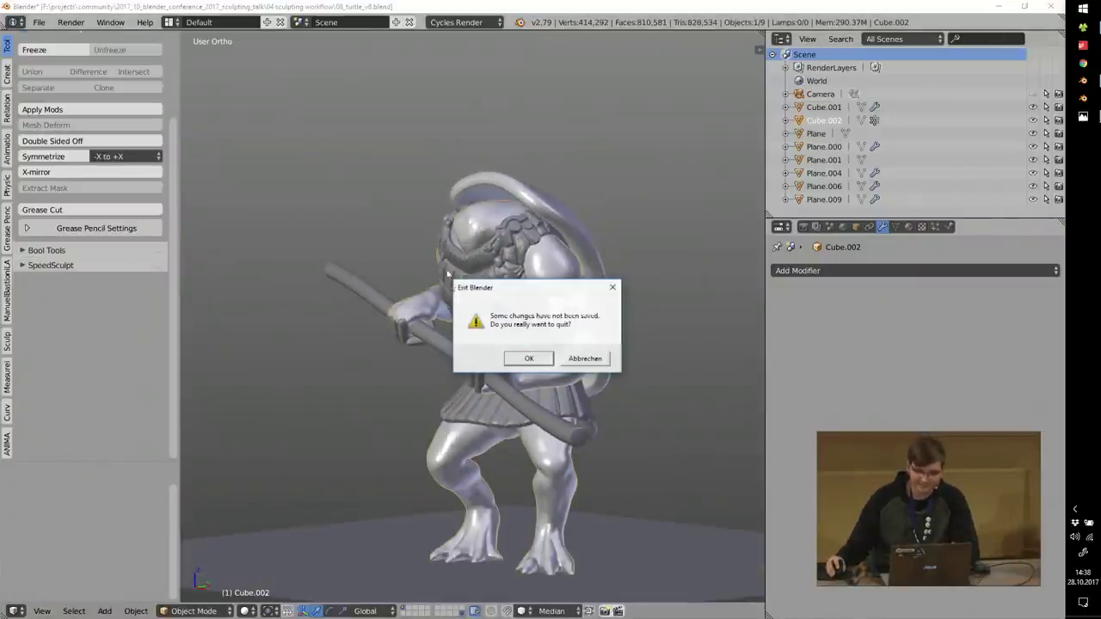
click(527, 357)
double_click(289, 221)
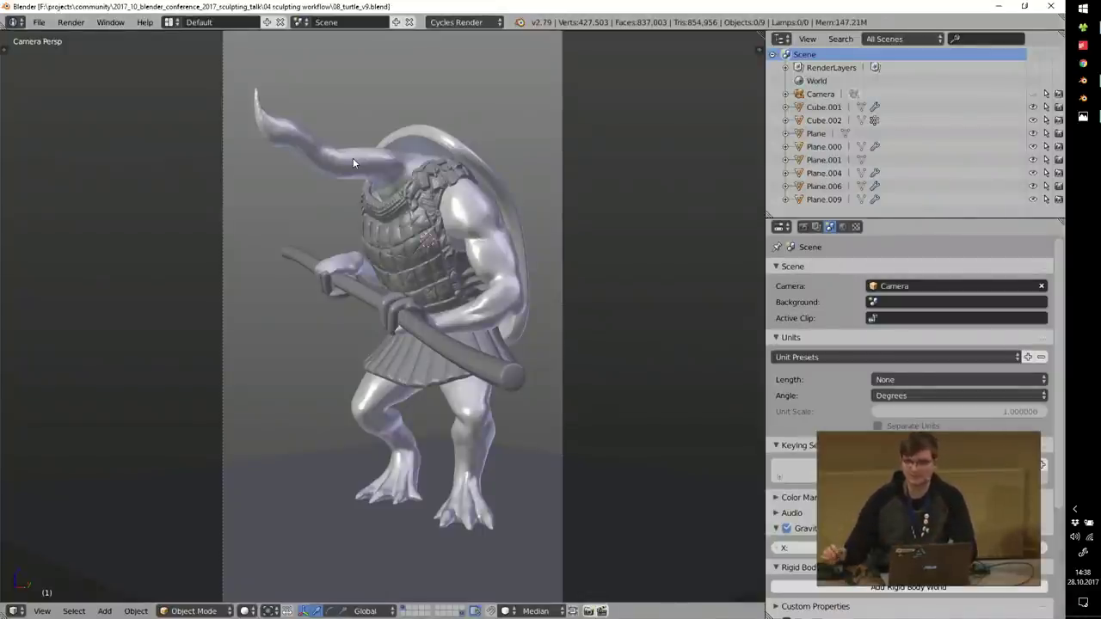
scroll(379, 164, up, 3)
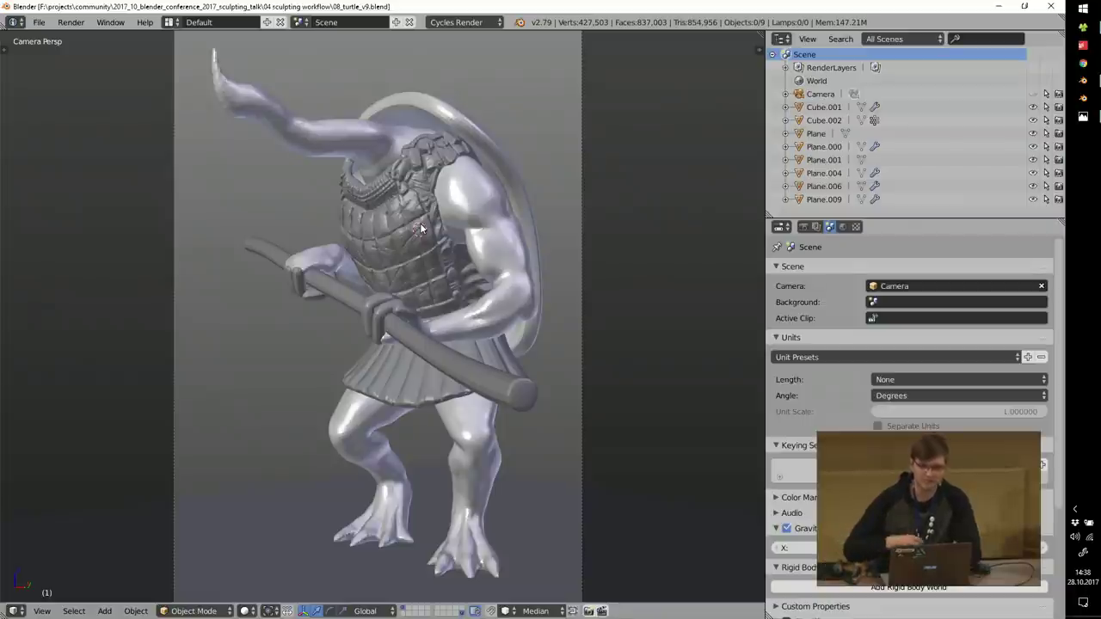
middle_drag(424, 231, 488, 285)
scroll(460, 239, up, 4)
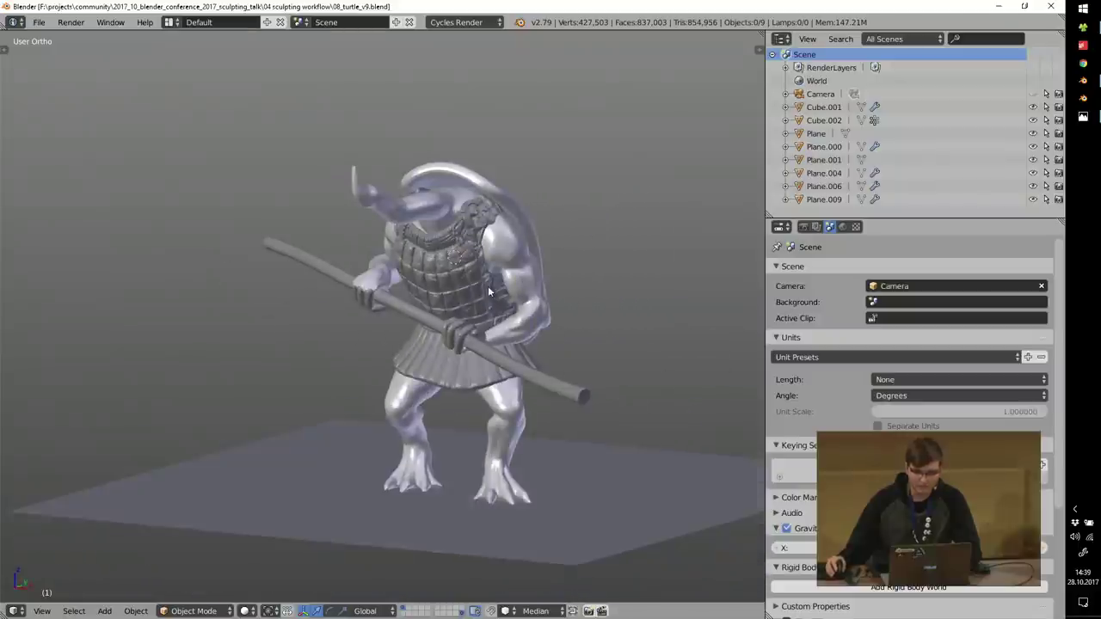
Step: Close the v9 file, open 08_turtle_v10.blend and inspect the turtle's armour, shell and torn cloth from the front, back and side
click(1051, 7)
double_click(422, 169)
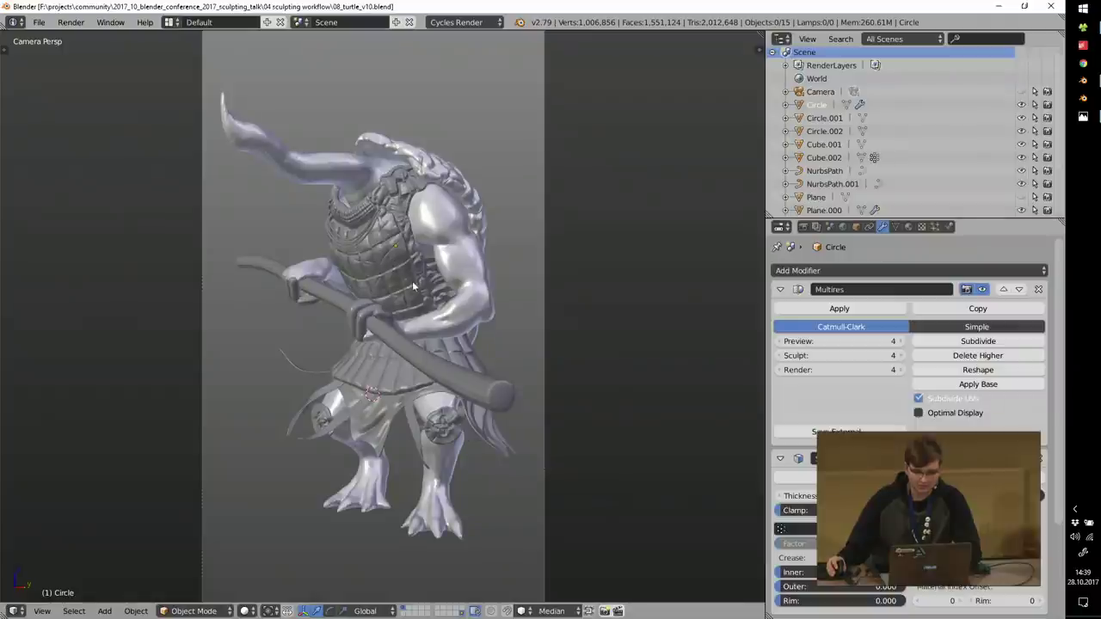
scroll(442, 178, up, 5)
scroll(506, 207, down, 4)
key(KP_5)
scroll(404, 268, up, 3)
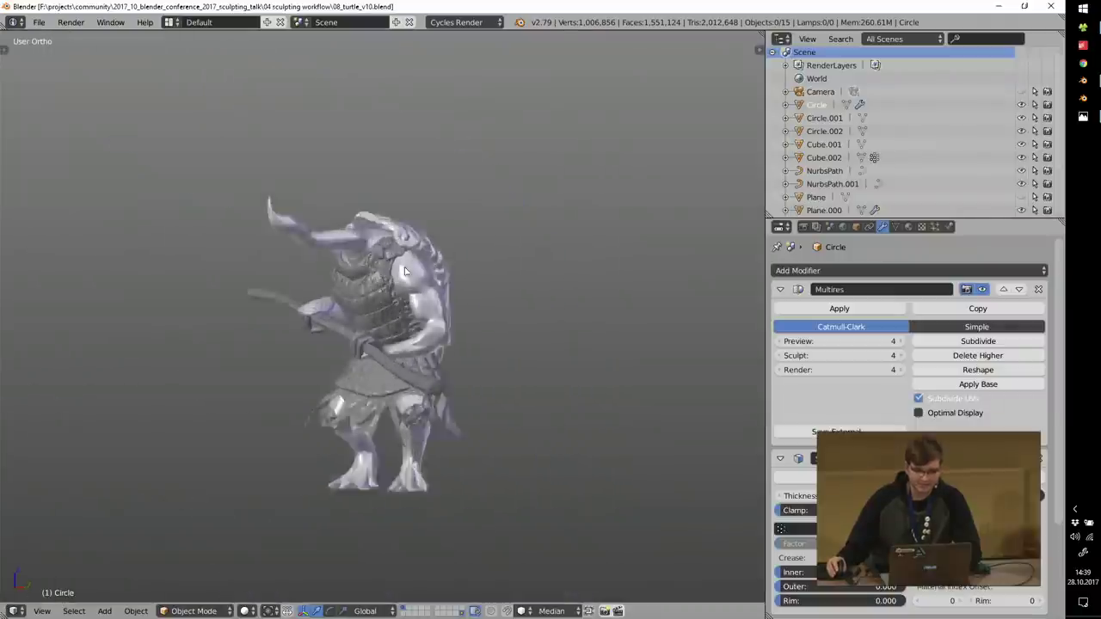
scroll(406, 270, up, 4)
scroll(456, 257, down, 1)
middle_drag(581, 298, 548, 335)
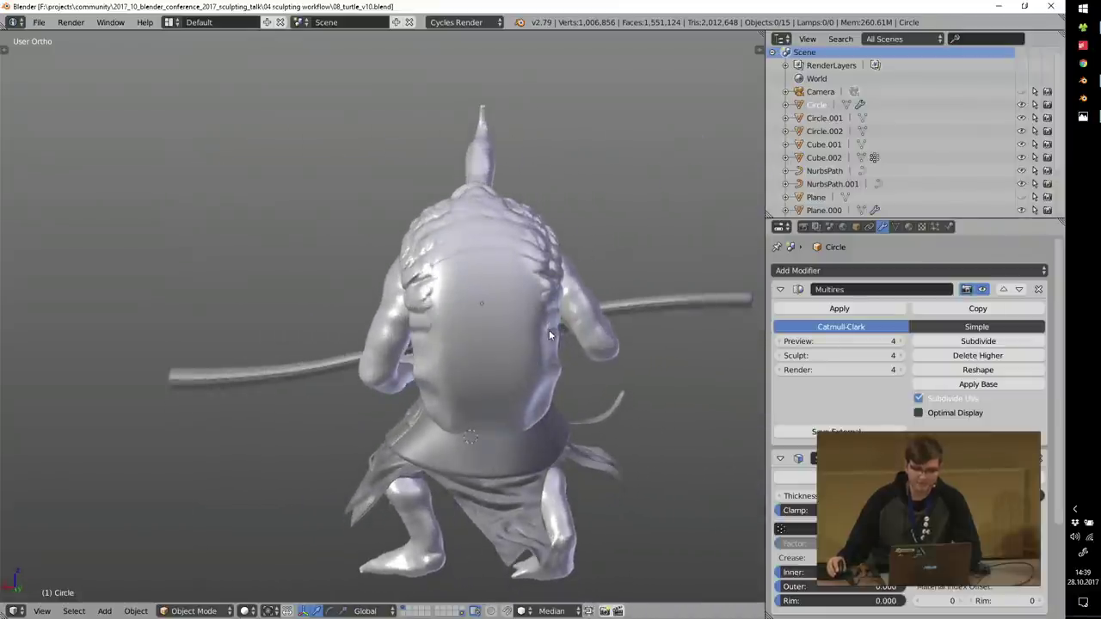
scroll(434, 482, up, 5)
scroll(585, 446, down, 4)
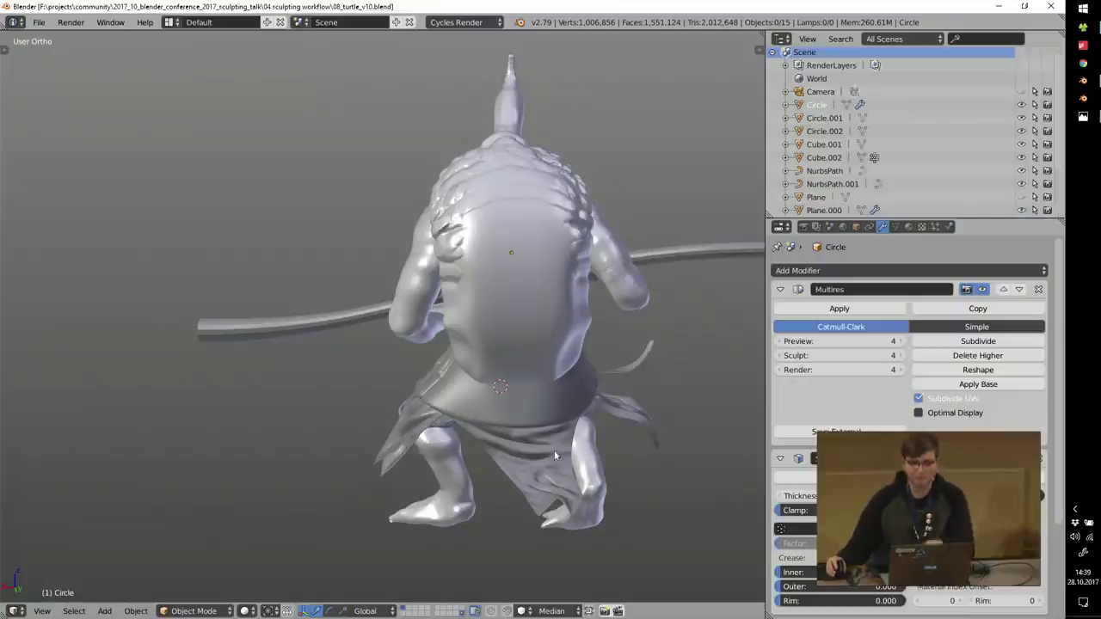
scroll(571, 360, up, 1)
middle_drag(564, 355, 588, 320)
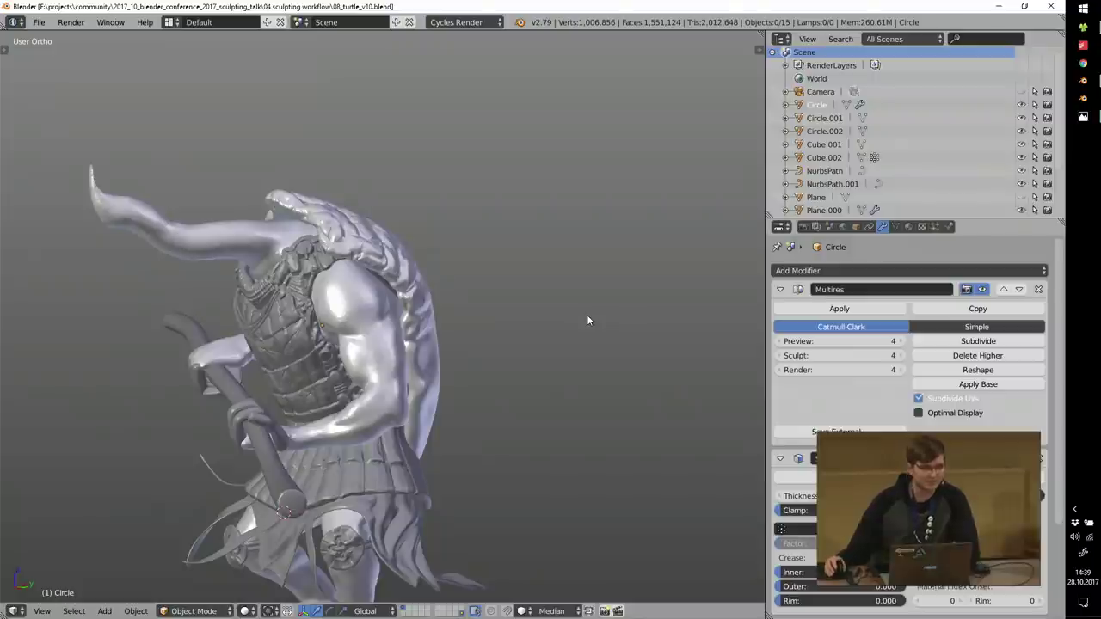
Step: Close the v10 file, open 08_turtle_v11.blend and inspect the detailed skin on the arm, neck and head
click(1051, 6)
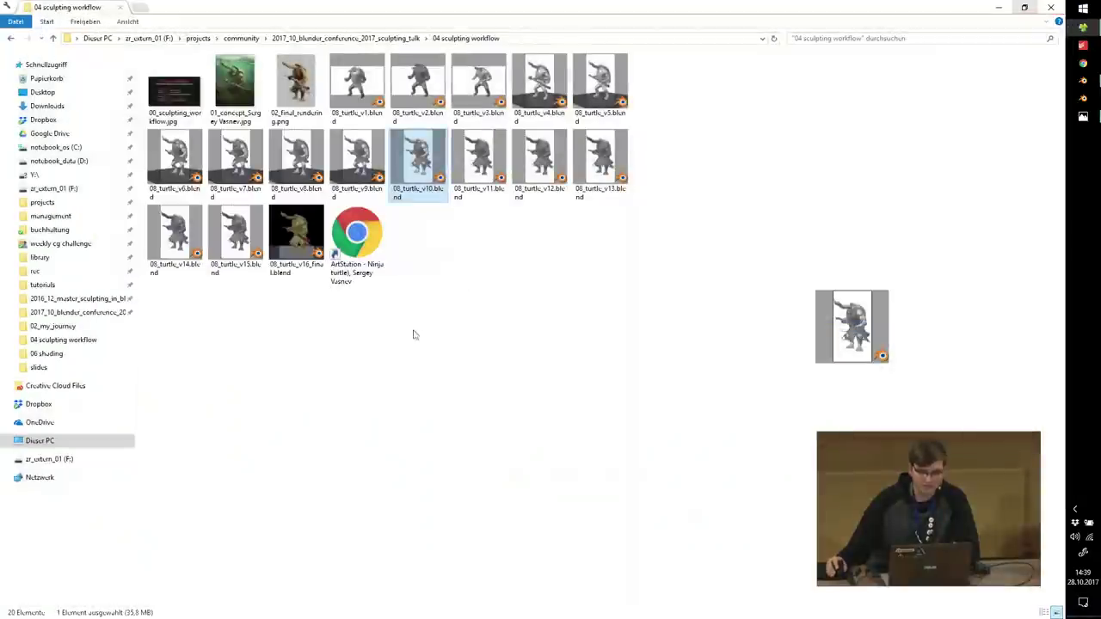
double_click(482, 185)
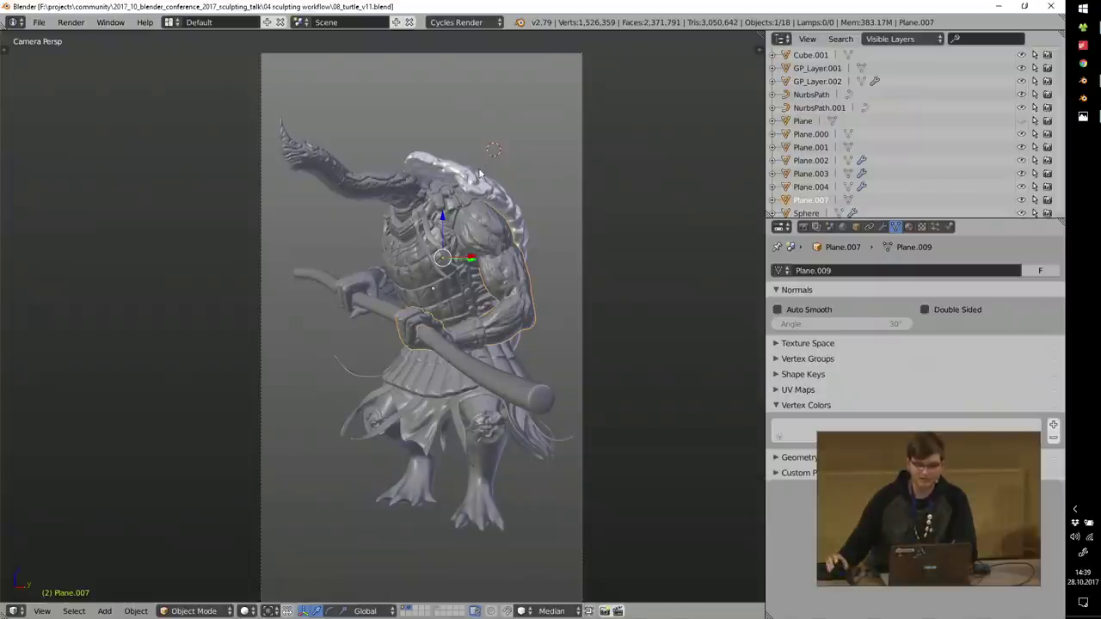
scroll(450, 224, up, 6)
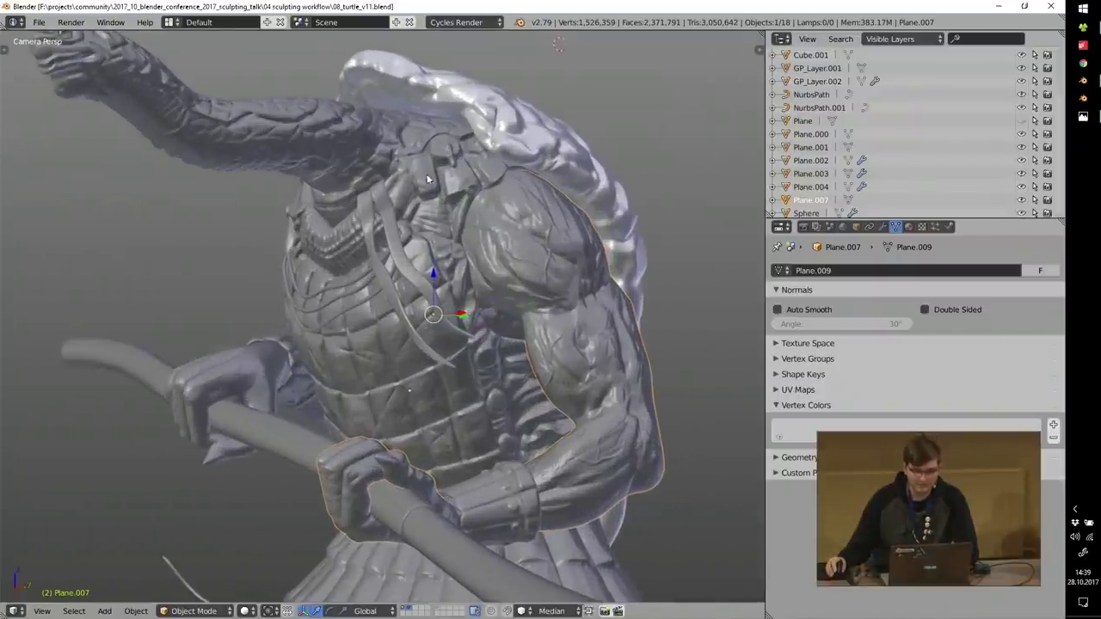
shift+middle_drag(457, 218, 479, 264)
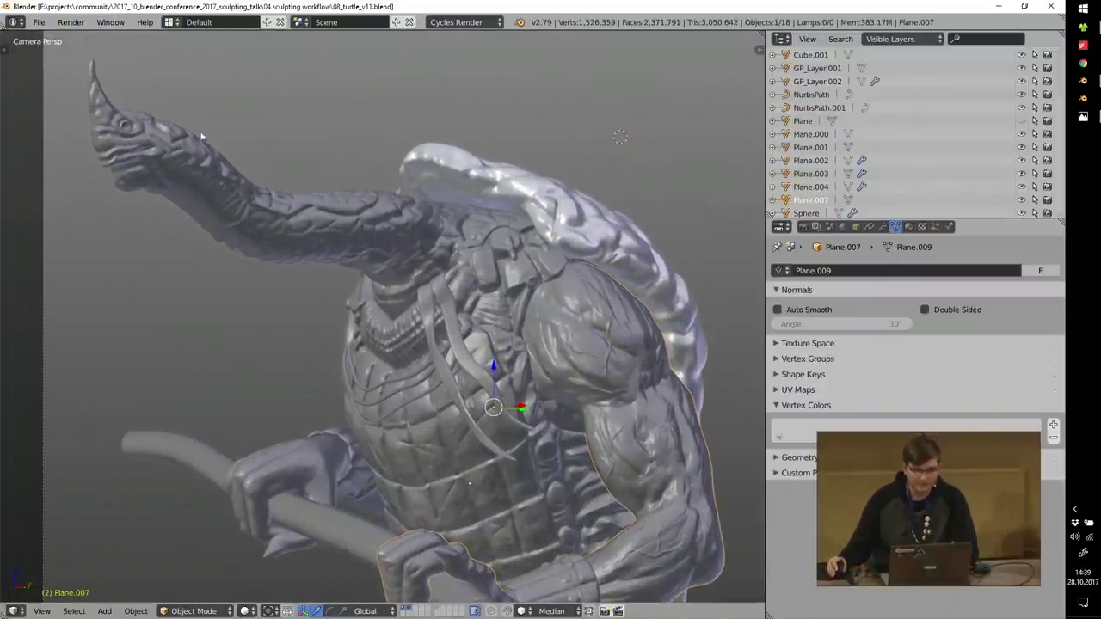
scroll(203, 144, up, 3)
scroll(196, 119, up, 5)
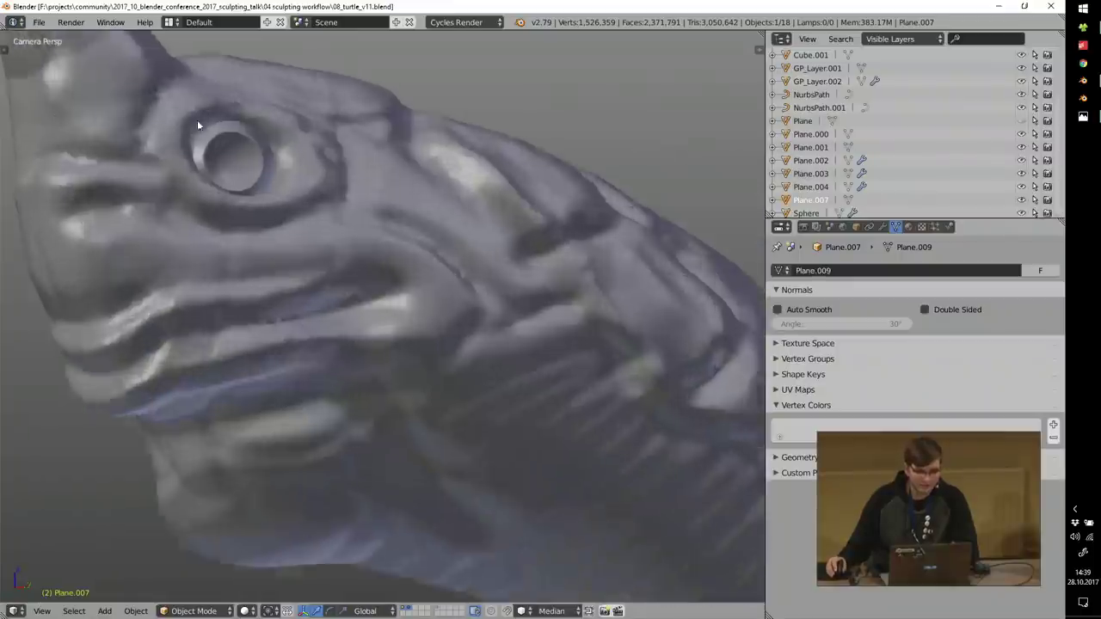
Step: Select the sphere in the turtle's eye socket and try to move it
right_click(275, 158)
scroll(275, 157, down, 3)
key(g)
click(351, 150)
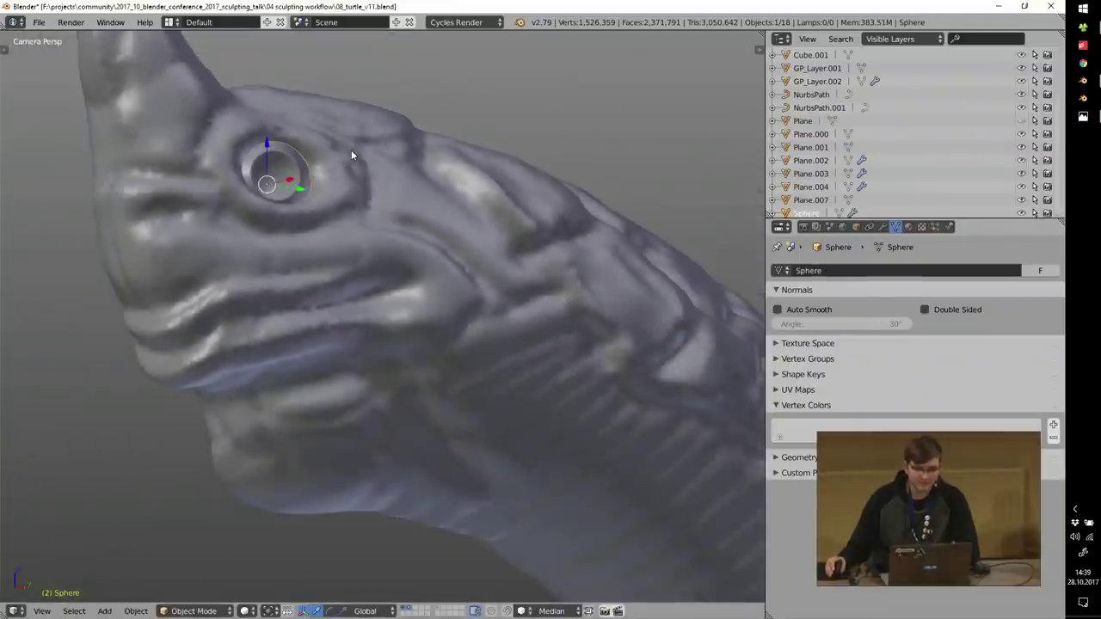
scroll(351, 149, down, 2)
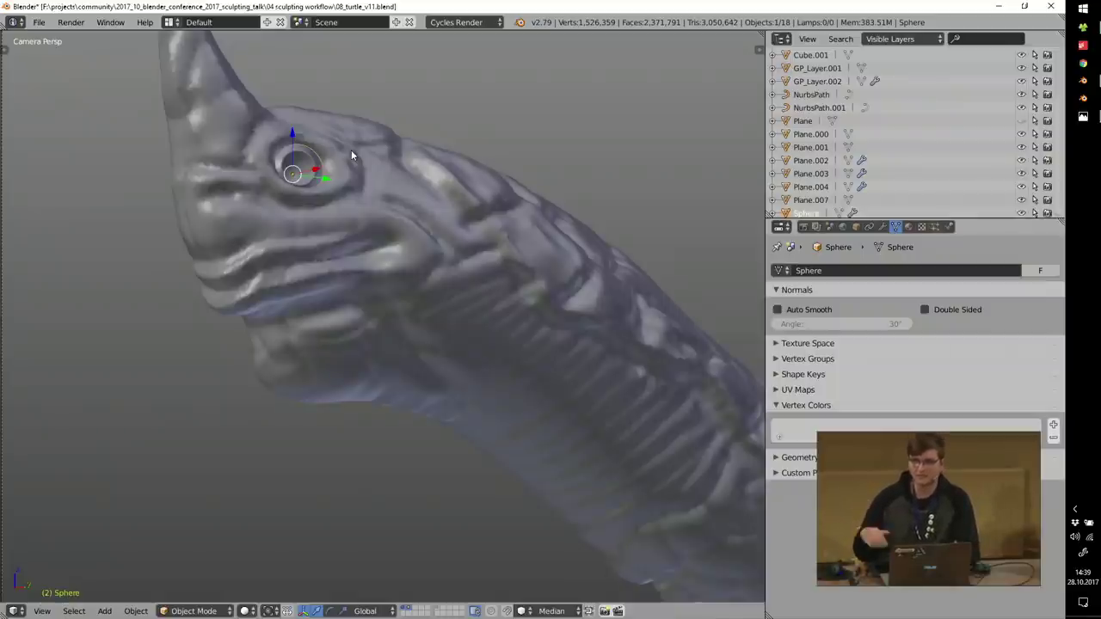
Step: Examine the turtle's eye, face and wrinkled neck up close, and the collar and chest armour from the front
scroll(261, 152, up, 3)
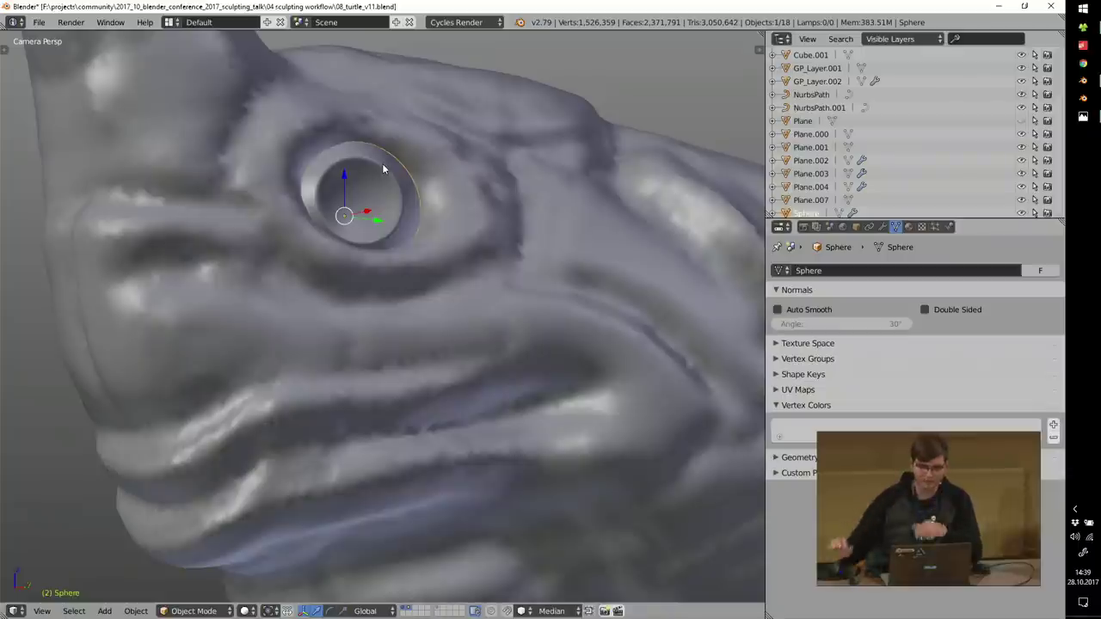
scroll(382, 164, down, 4)
shift+middle_drag(420, 206, 329, 133)
scroll(328, 132, down, 3)
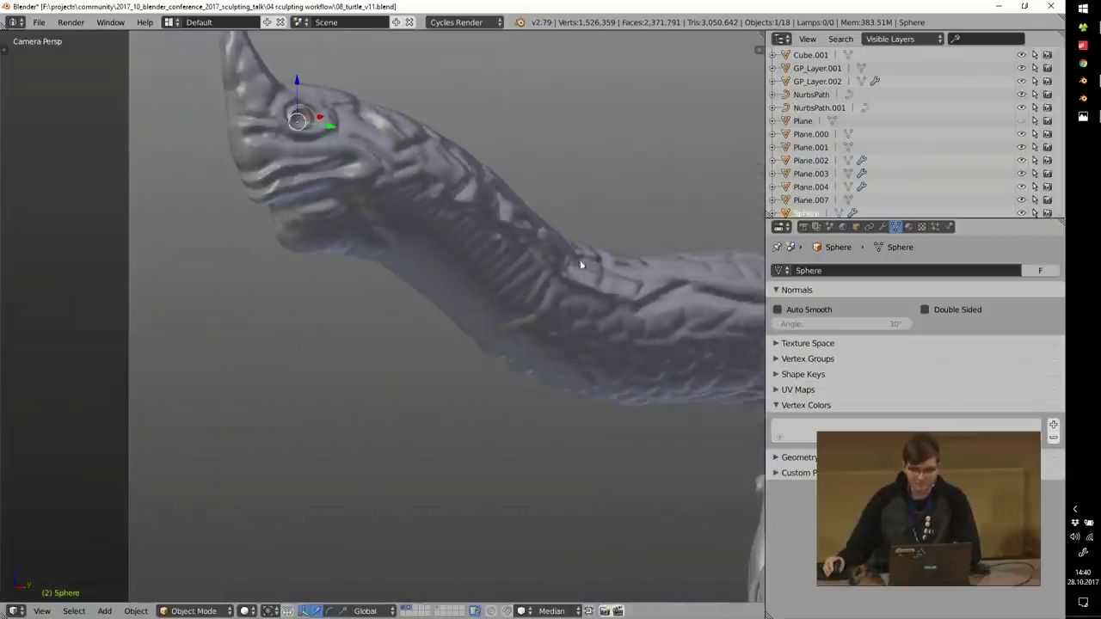
shift+middle_drag(580, 265, 369, 190)
scroll(370, 190, down, 4)
right_click(256, 192)
scroll(345, 215, up, 10)
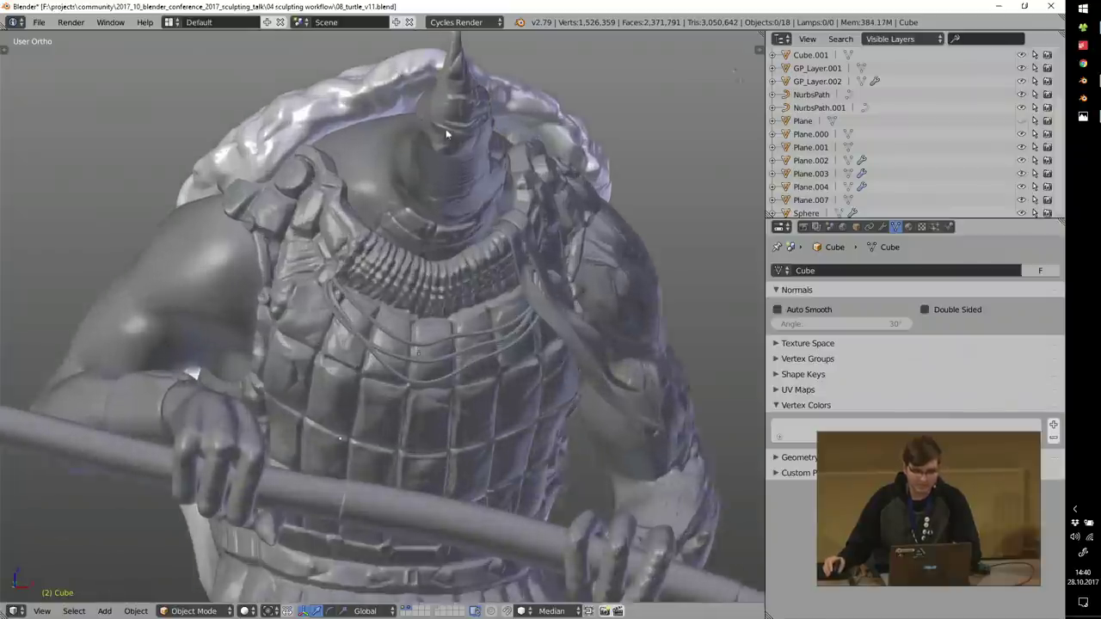
Step: Examine the turtle's chest armour, detailed forearm, gripping hands, staff and torn skirt from the front and side
middle_drag(446, 134, 258, 219)
scroll(483, 156, down, 5)
scroll(448, 293, up, 4)
scroll(588, 489, up, 2)
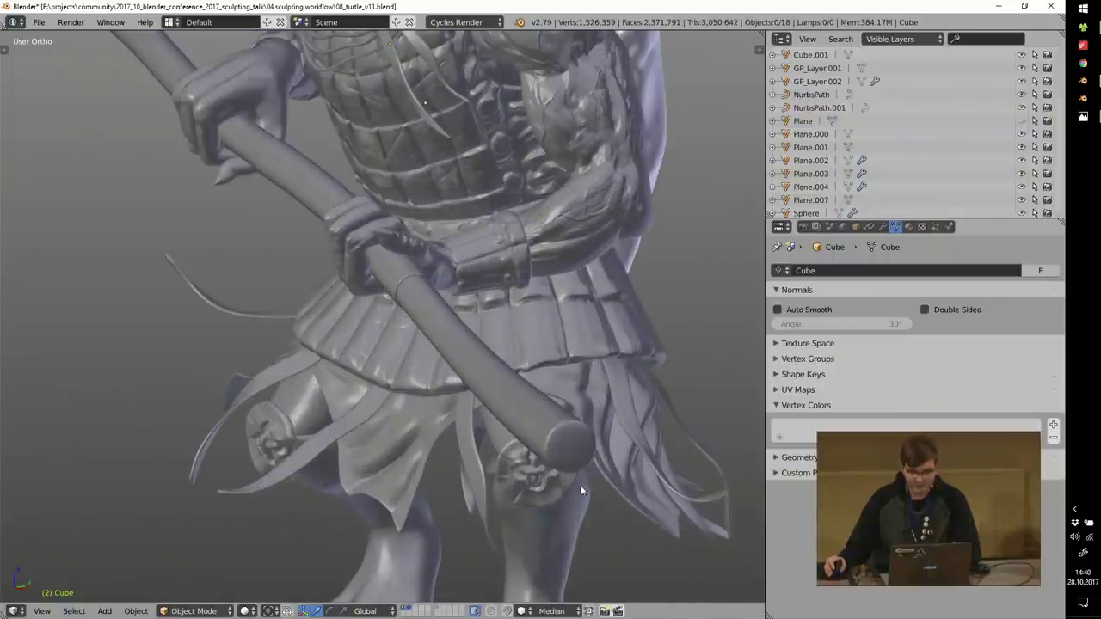
middle_drag(281, 157, 410, 321)
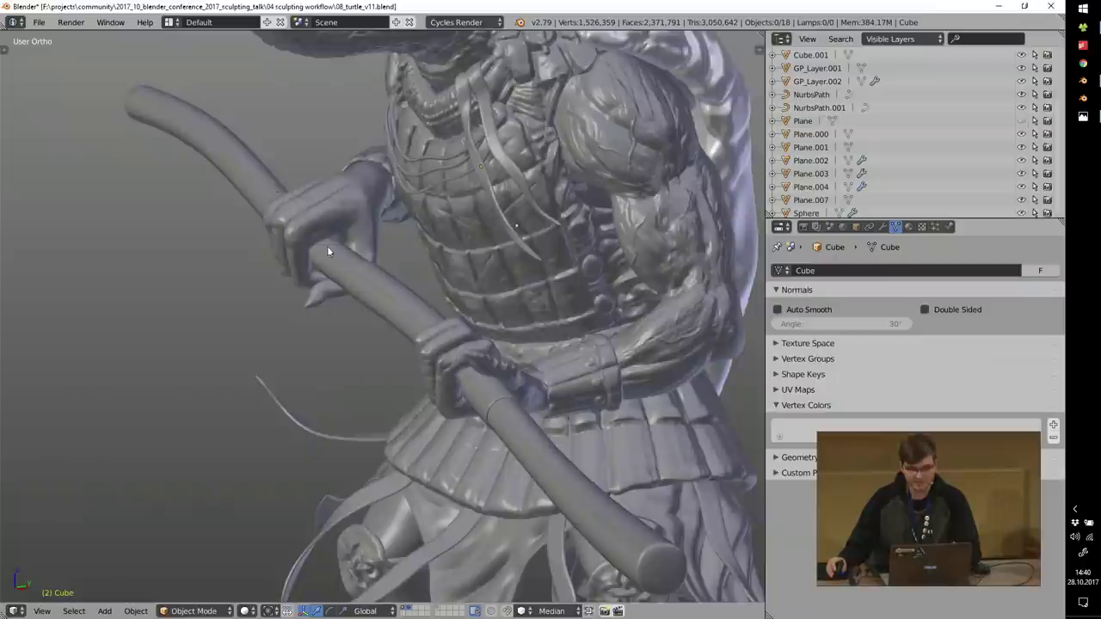
scroll(410, 321, up, 4)
scroll(390, 270, down, 3)
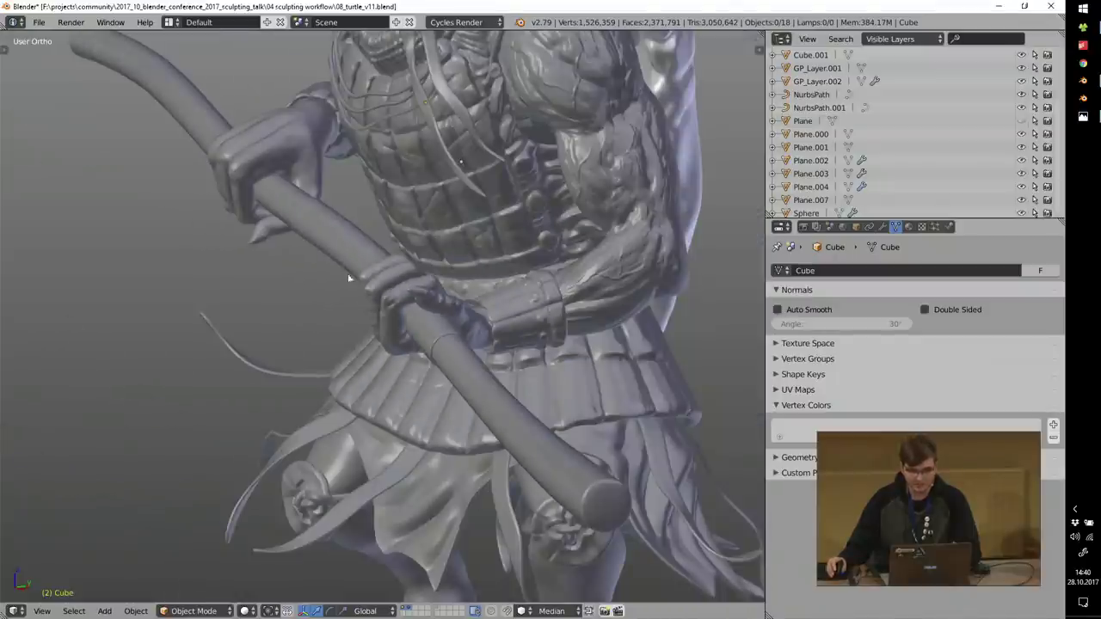
Step: Try to move the wrist bracers, and likewise the separate muscular arm with the detailed skin
right_click(528, 321)
key(g)
right_click(496, 293)
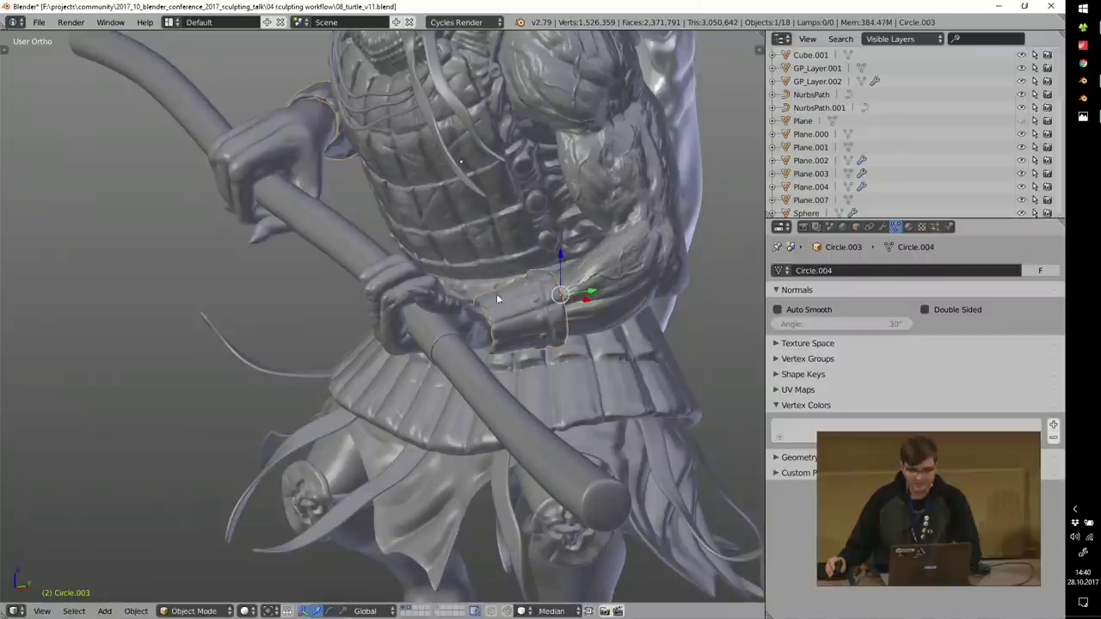
shift+middle_drag(536, 318, 539, 403)
scroll(539, 403, down, 1)
key(a)
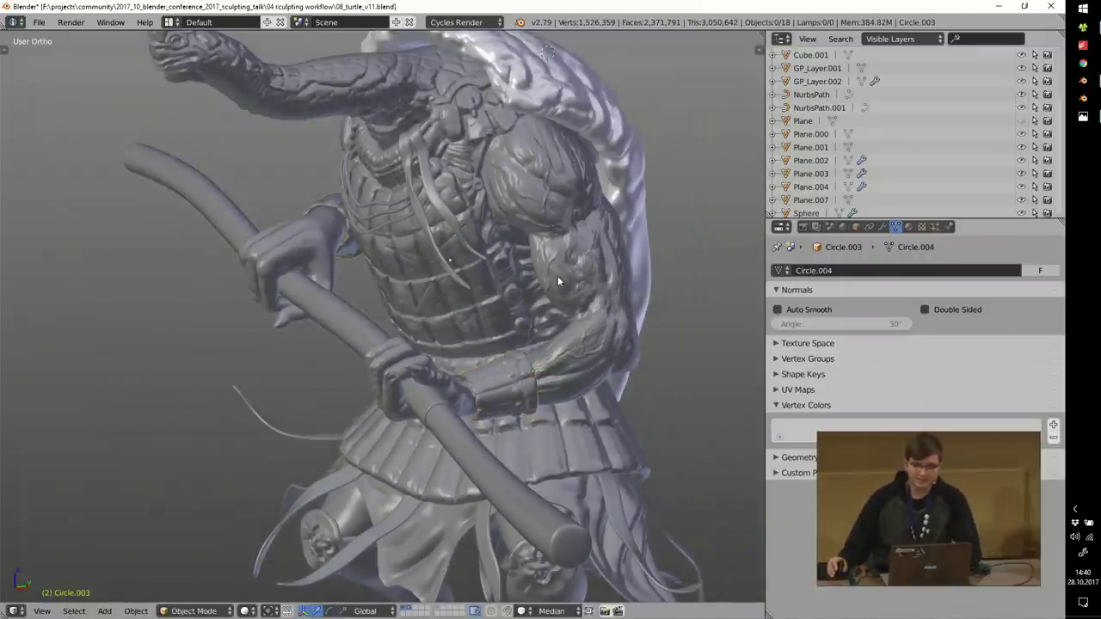
right_click(570, 225)
key(g)
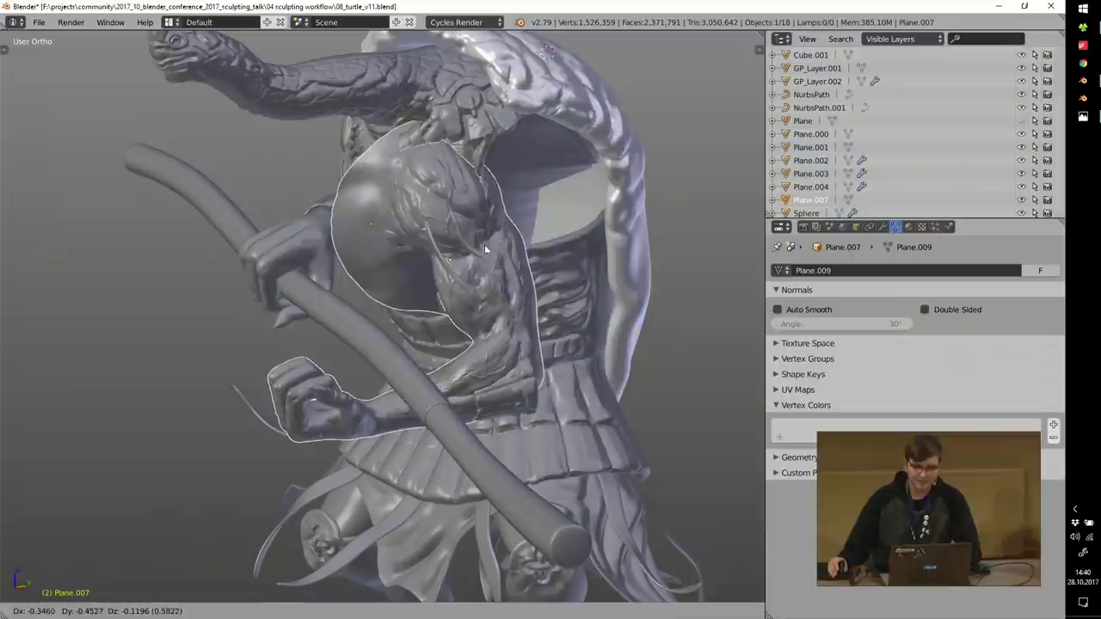
right_click(425, 245)
Step: Hide the sculpted chest and skirt armour, and select the detailed arm to inspect its shape down to the chest
right_click(425, 247)
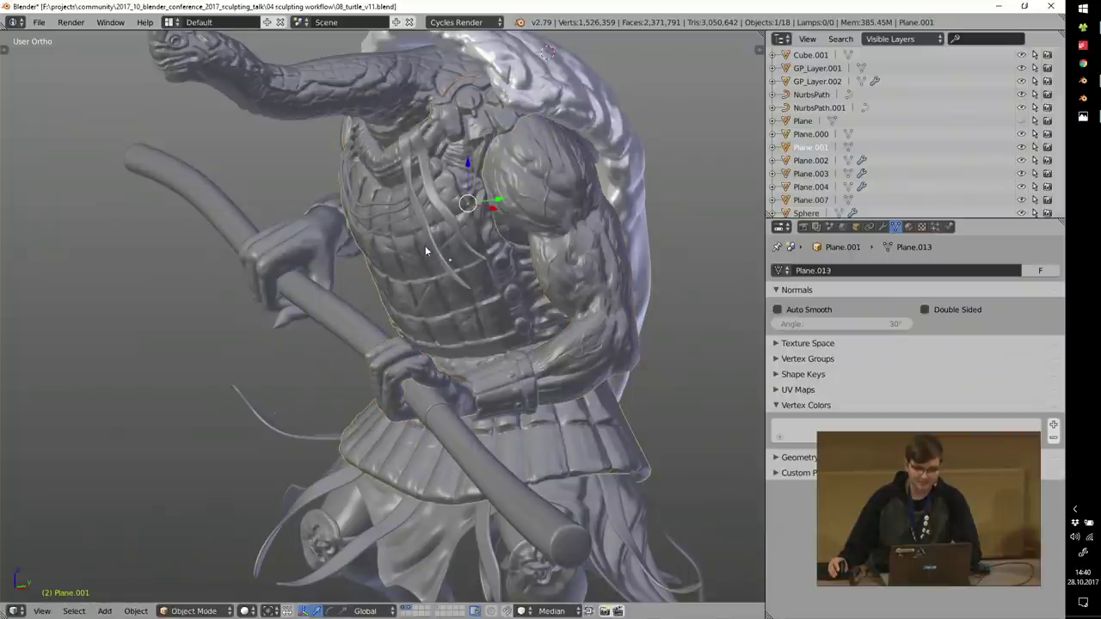
scroll(425, 247, down, 1)
key(h)
middle_drag(405, 253, 533, 256)
right_click(533, 257)
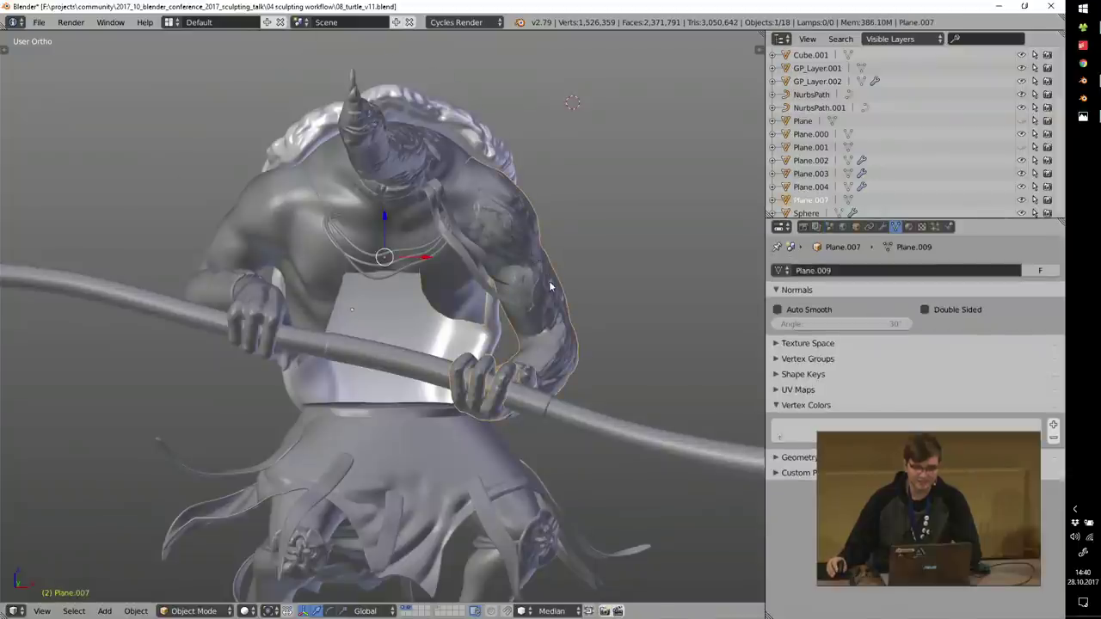
scroll(550, 283, up, 3)
middle_drag(577, 294, 590, 345)
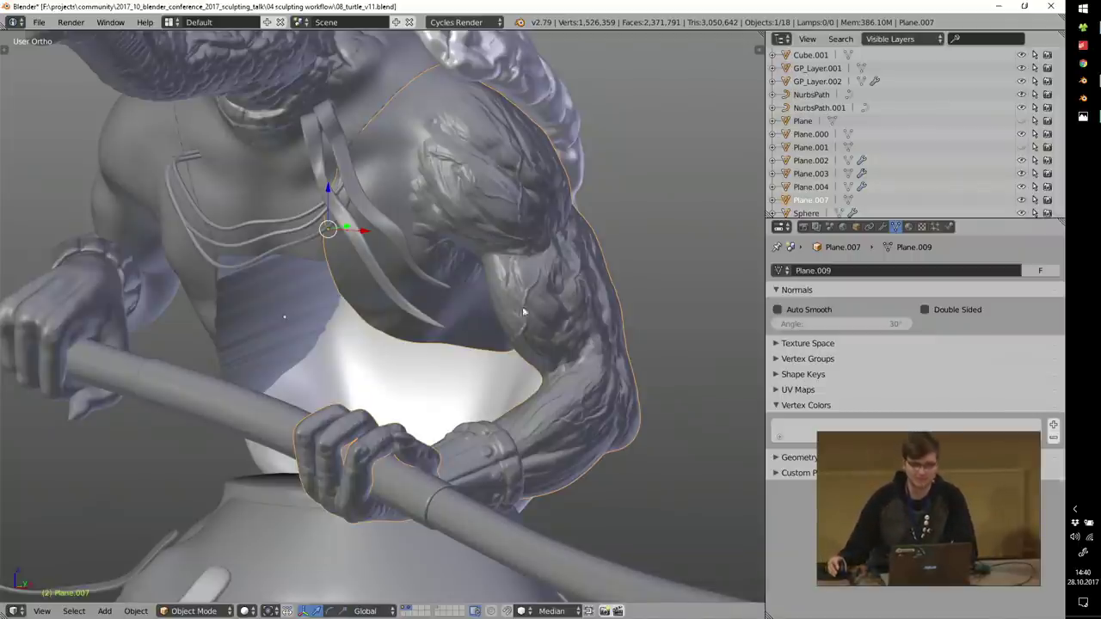
middle_drag(472, 255, 518, 283)
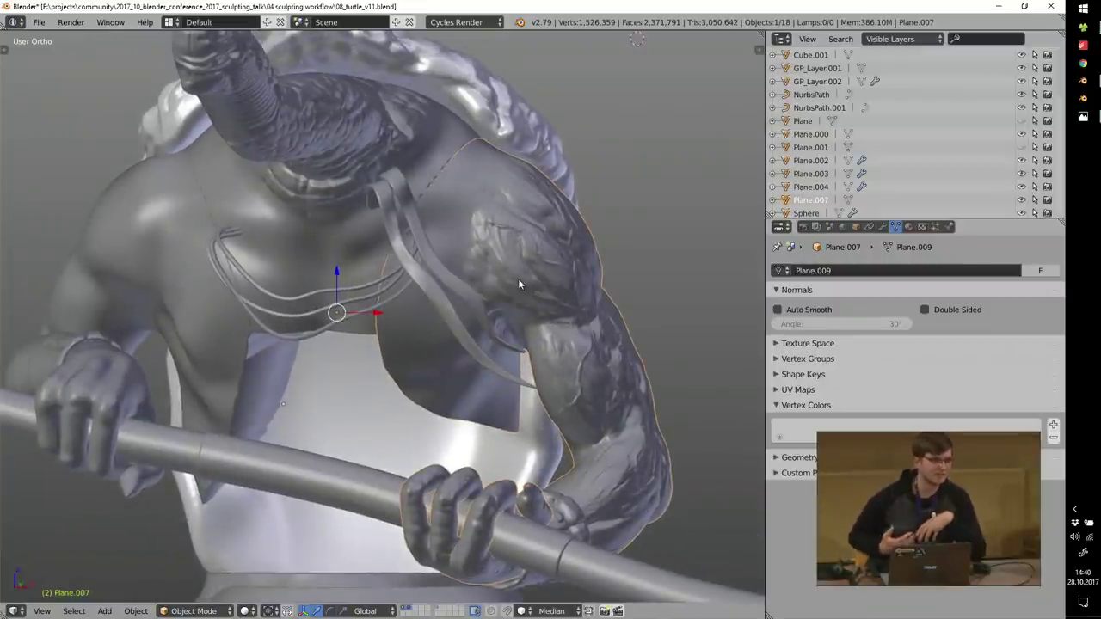
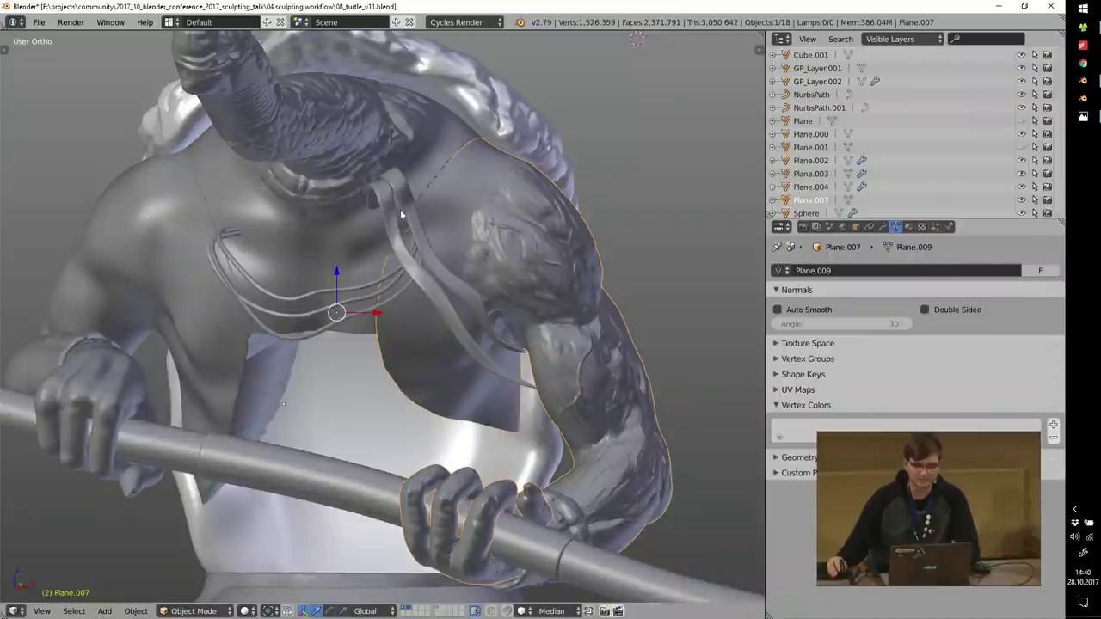
Step: Try to move the legs mesh, and likewise the torso piece with the smooth arm
scroll(402, 215, down, 5)
middle_drag(403, 296, 370, 310)
right_click(327, 514)
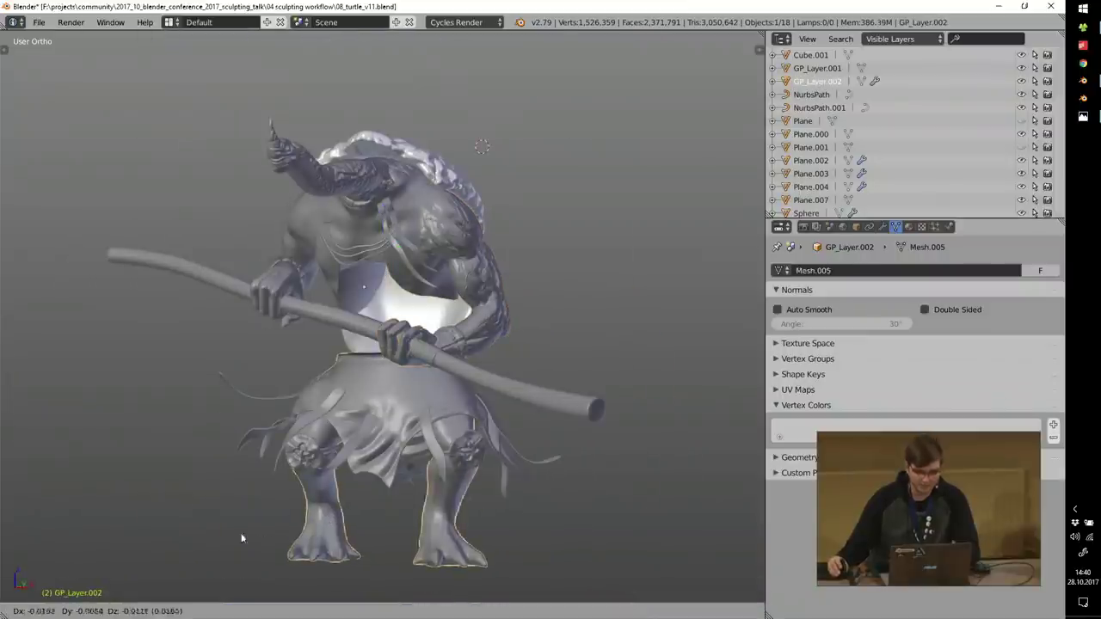
right_click(308, 223)
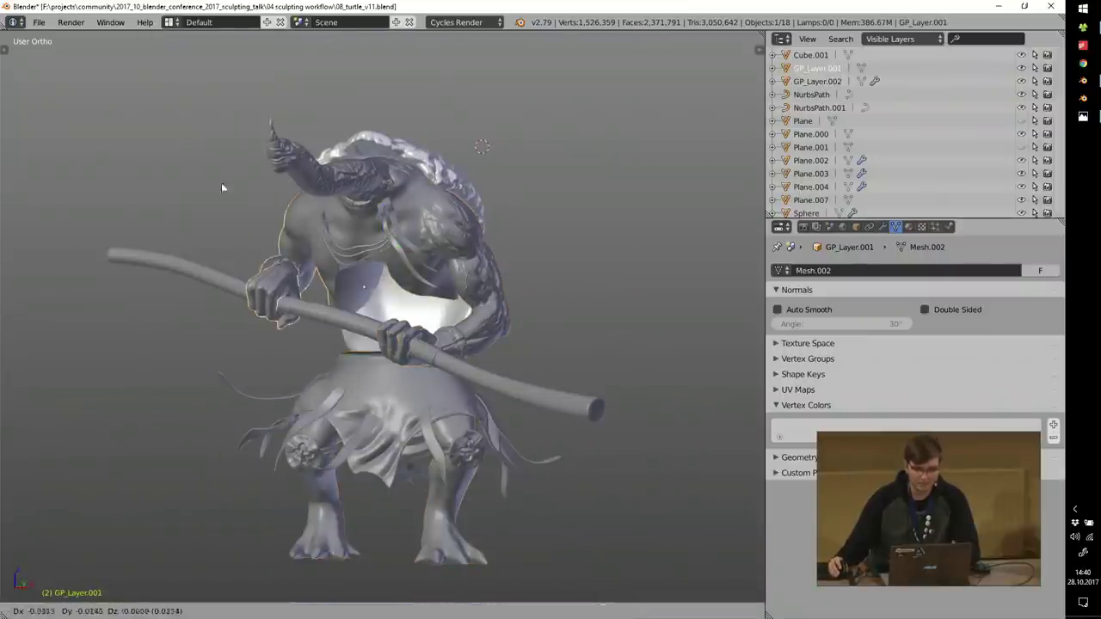
key(KP_Decimal)
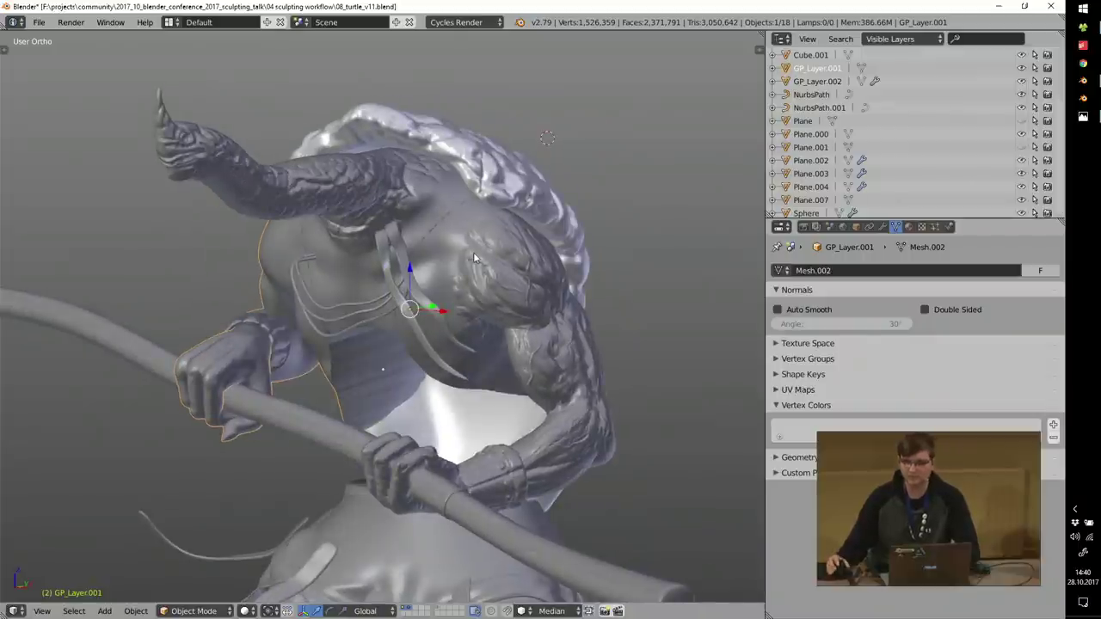
Step: Close the v11 file without saving and open 08_turtle_v15.blend from the 04 sculpting workflow folder
click(1051, 6)
click(538, 359)
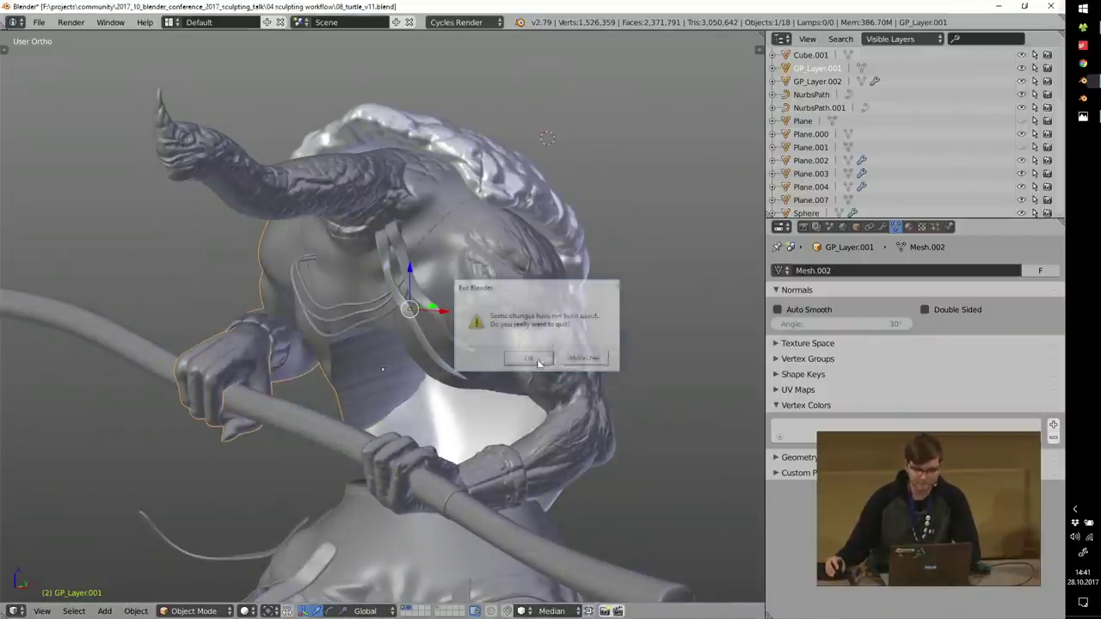
key(alt+Tab)
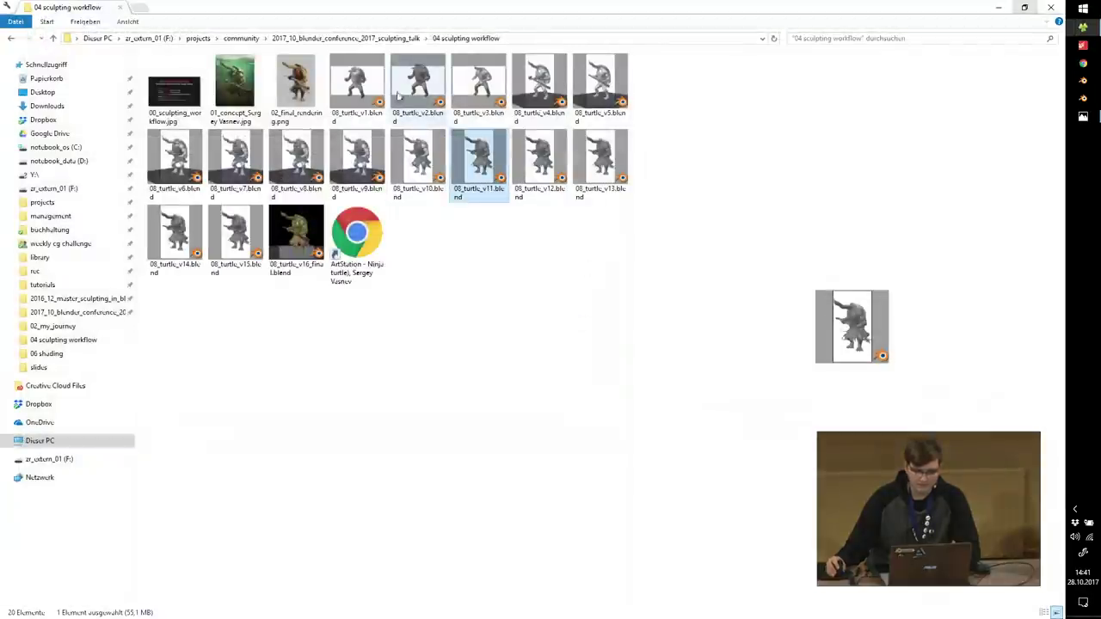
click(238, 244)
double_click(238, 244)
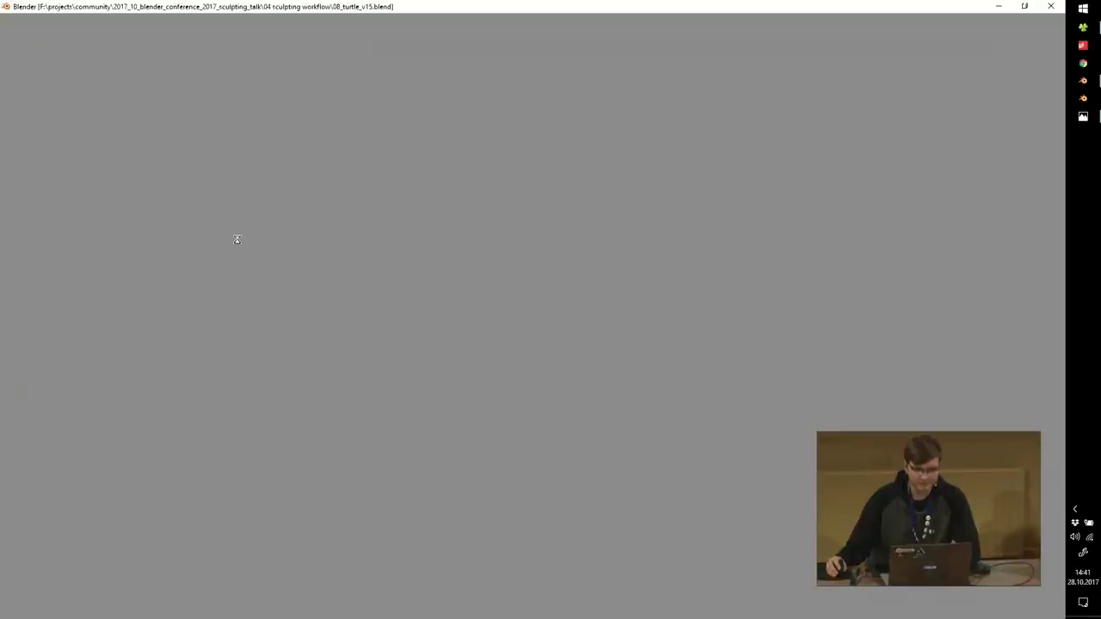
Step: Inspect the staff's end, the bracer, the cracked skirt armour and the chest and shoulder details up close
scroll(389, 262, up, 5)
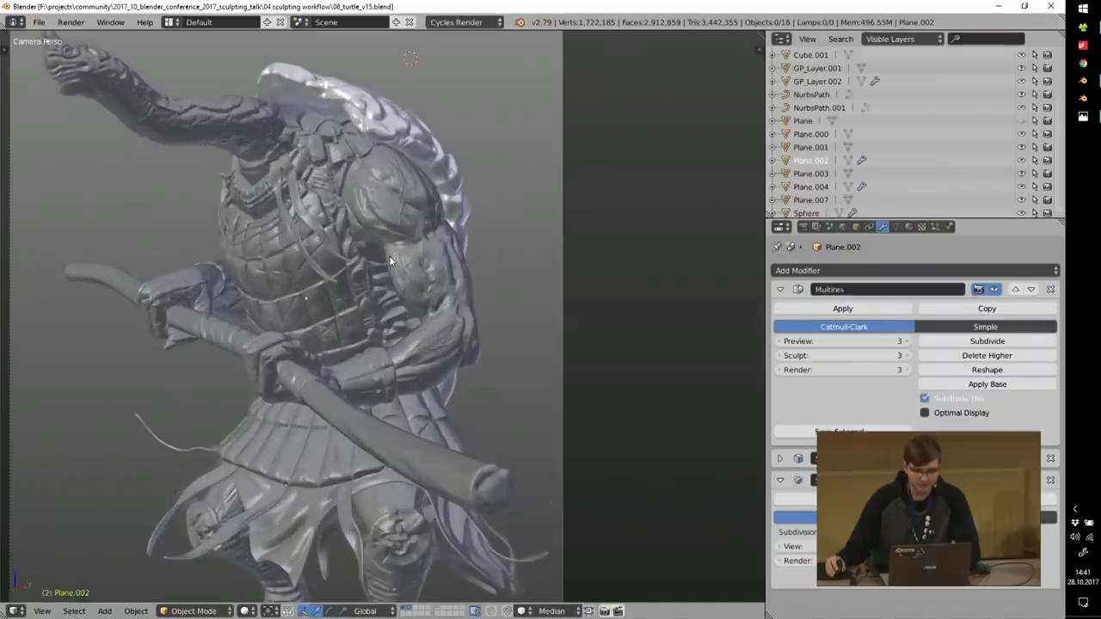
scroll(463, 522, up, 2)
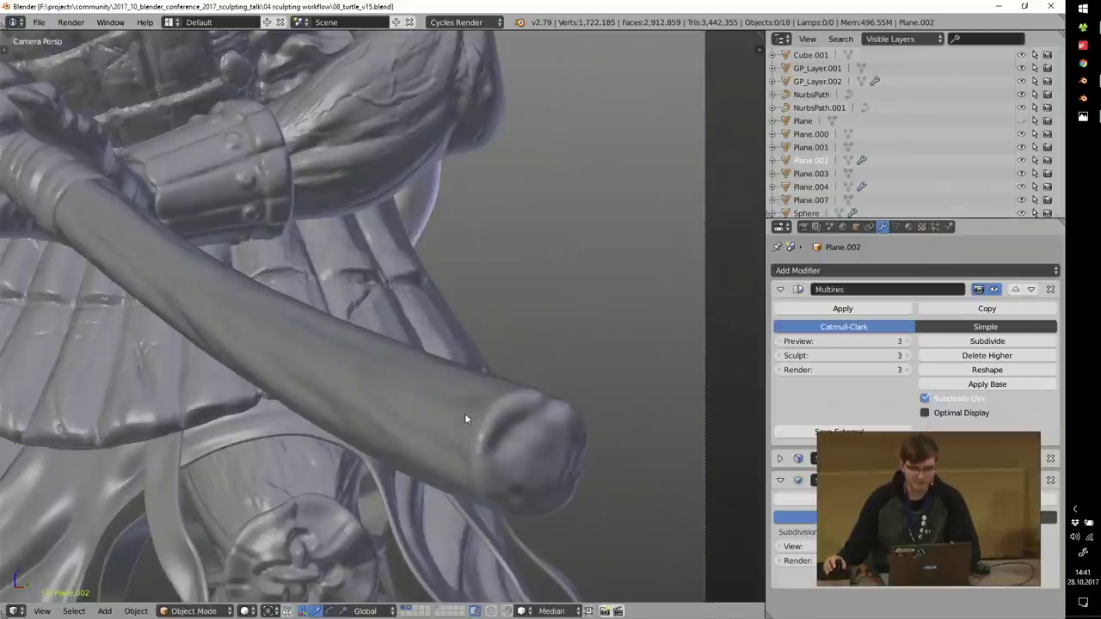
middle_drag(270, 349, 566, 457)
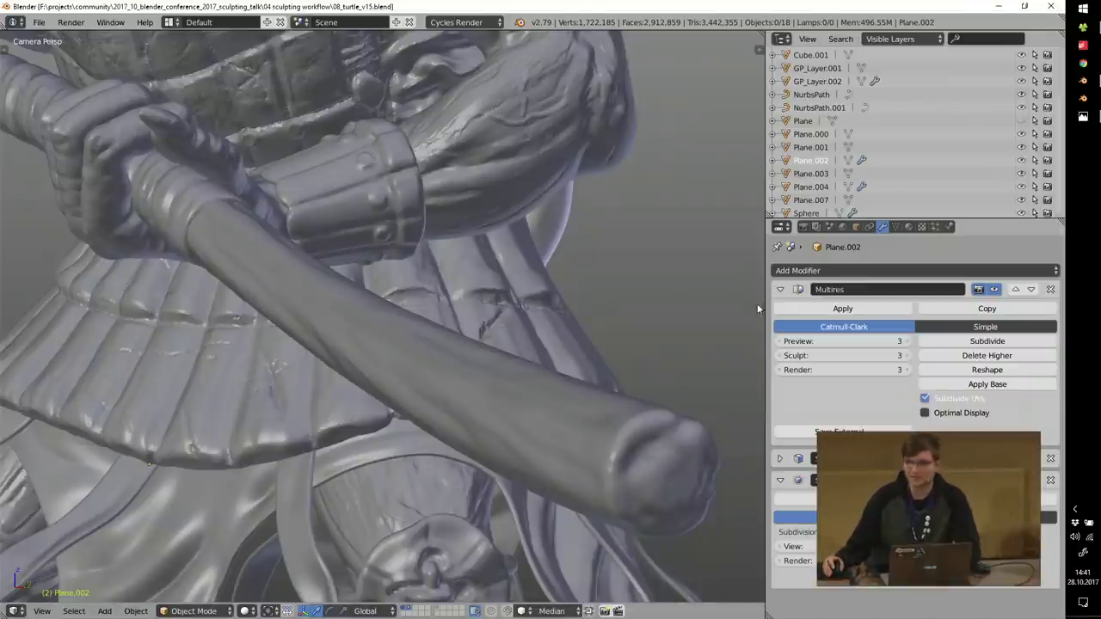
middle_drag(740, 286, 546, 362)
middle_drag(509, 182, 479, 231)
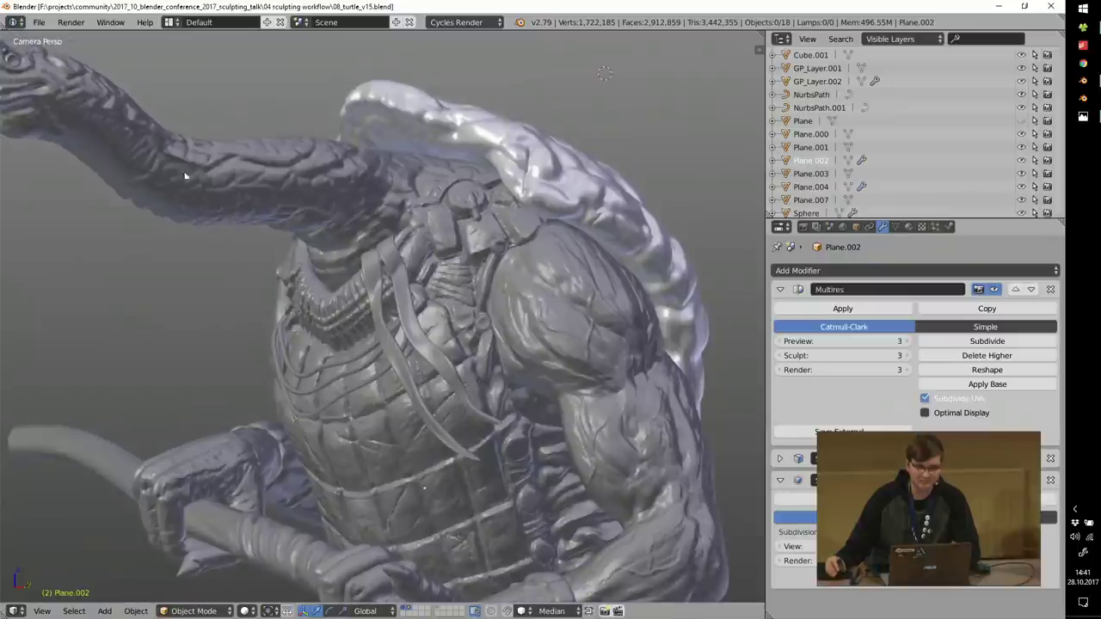
Step: Select the turtle's head and neck mesh, switch it to Sculpt Mode and enable dynamic topology despite the vertex data warning
shift+middle_drag(184, 176, 337, 173)
right_click(336, 173)
scroll(336, 174, up, 4)
shift+middle_drag(269, 120, 296, 205)
scroll(296, 205, up, 2)
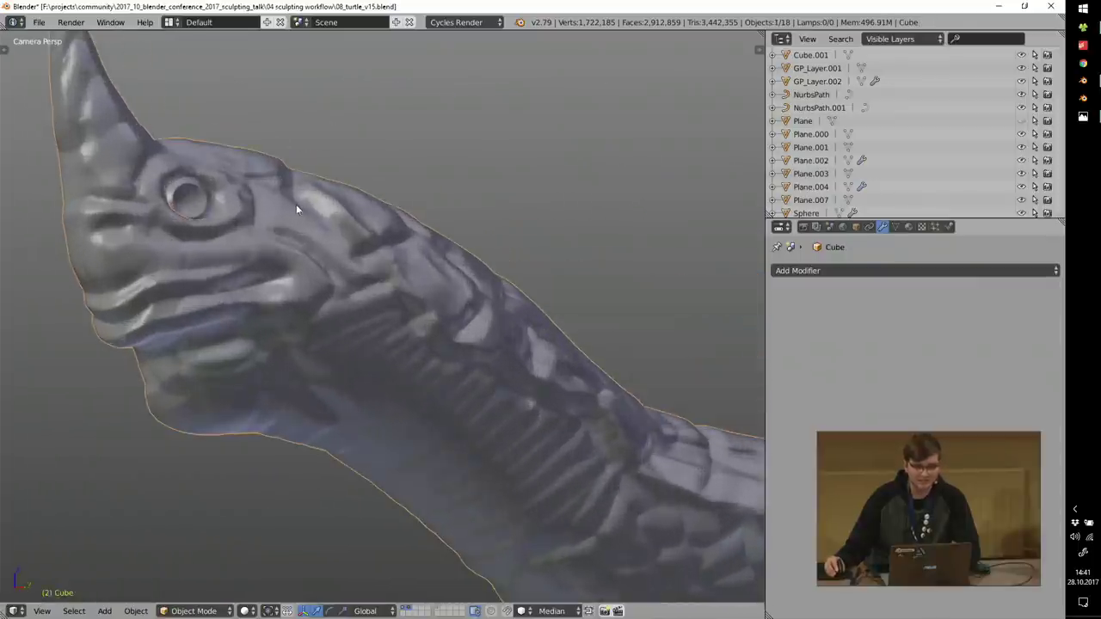
scroll(216, 196, up, 3)
scroll(442, 273, down, 2)
key(Tab)
click(445, 158)
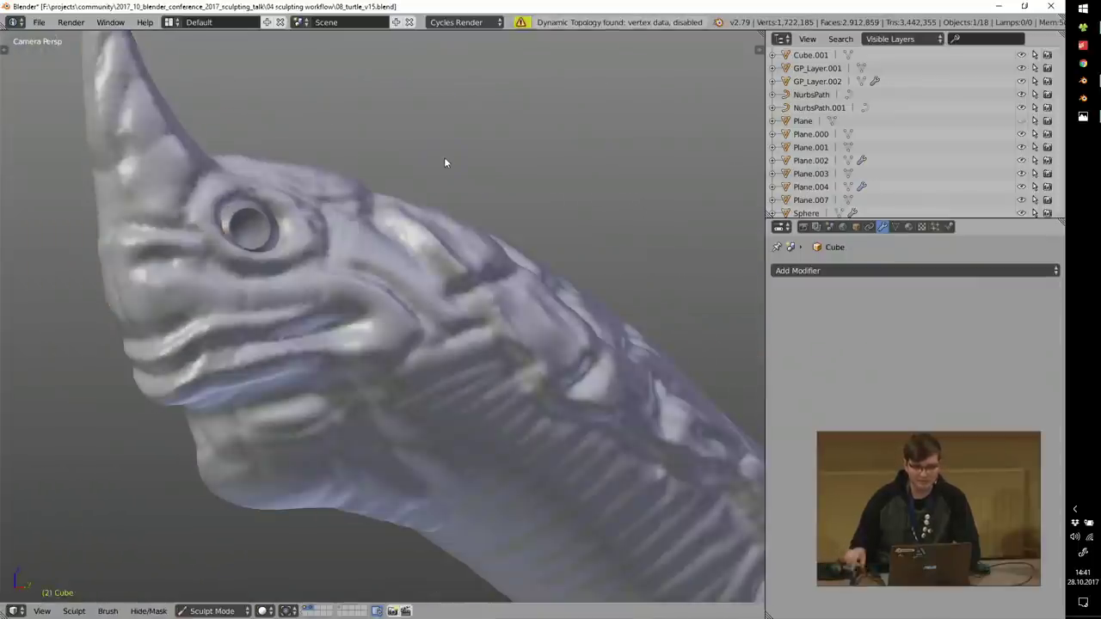
key(ctrl+d)
click(308, 195)
Step: Choose the Blob brush, adjust its radius and apply the smooth falloff curve preset
key(t)
click(67, 102)
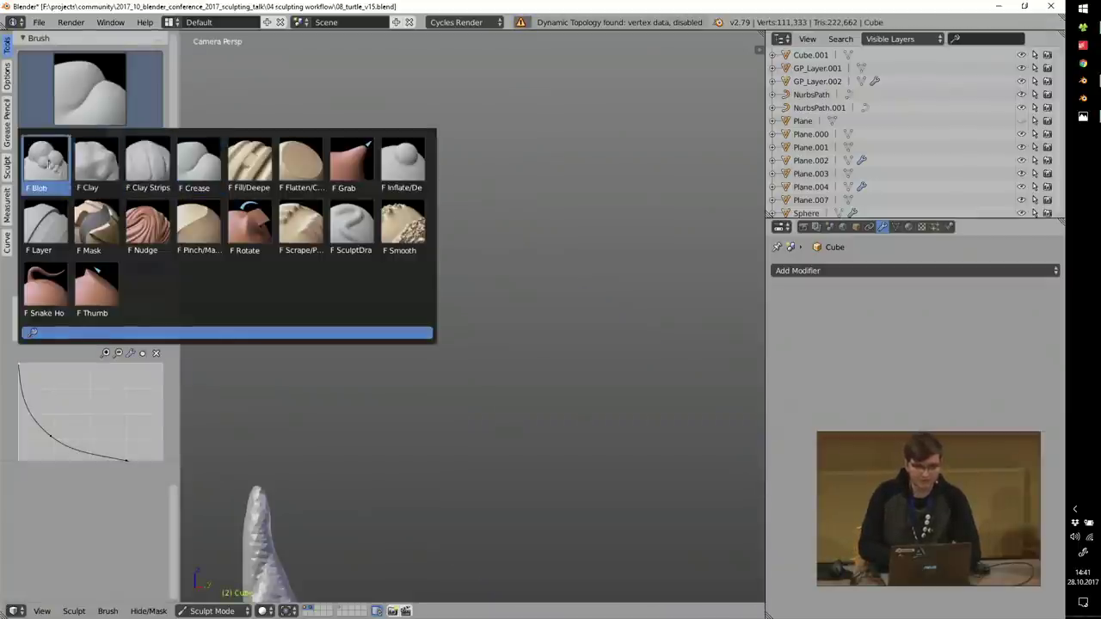
click(49, 163)
mouse_move(373, 388)
shift+middle_down()
mouse_move(350, 123)
mouse_move(382, 164)
shift+middle_up()
key(f)
click(384, 213)
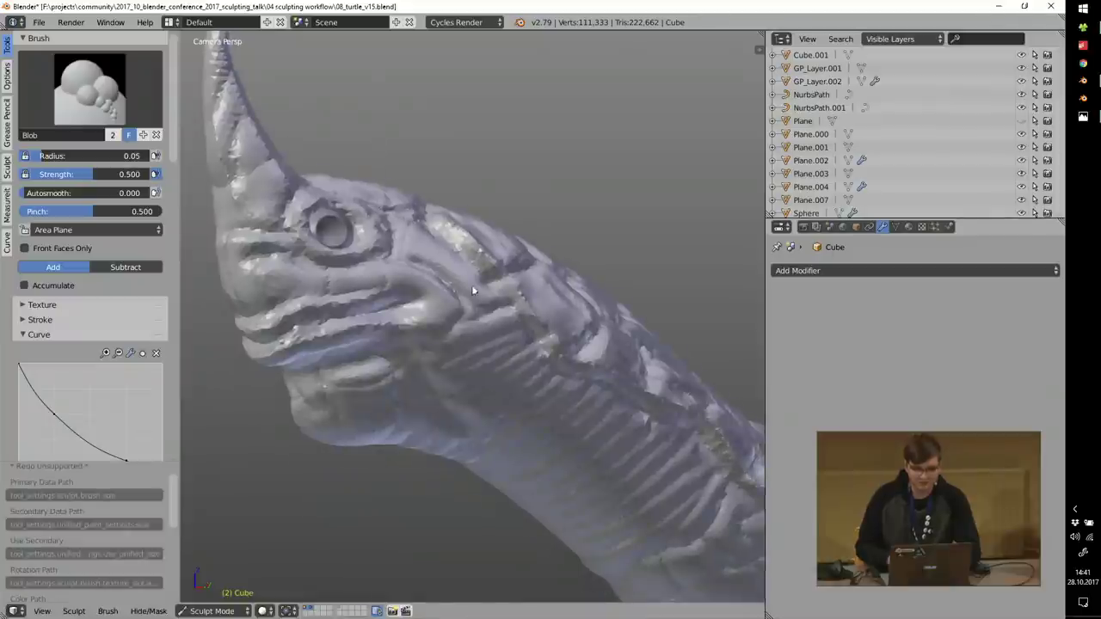
scroll(472, 291, up, 2)
middle_drag(118, 421, 115, 300)
click(26, 355)
Step: Sculpt a short Blob stroke on the neck behind the eye and check it on the whole figure
shift+middle_drag(462, 294, 376, 273)
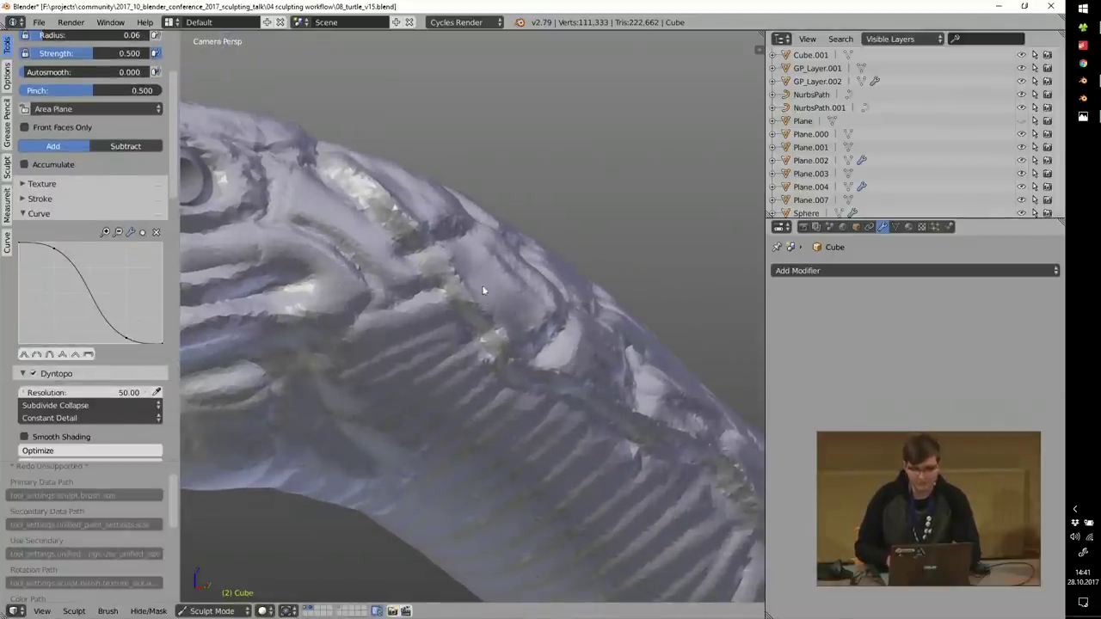
mouse_move(493, 284)
mouse_down()
mouse_move(473, 301)
mouse_move(430, 292)
mouse_move(455, 289)
mouse_move(464, 301)
mouse_move(446, 345)
mouse_move(456, 301)
mouse_up()
mouse_move(483, 284)
middle_down()
mouse_move(502, 250)
mouse_move(501, 270)
middle_up()
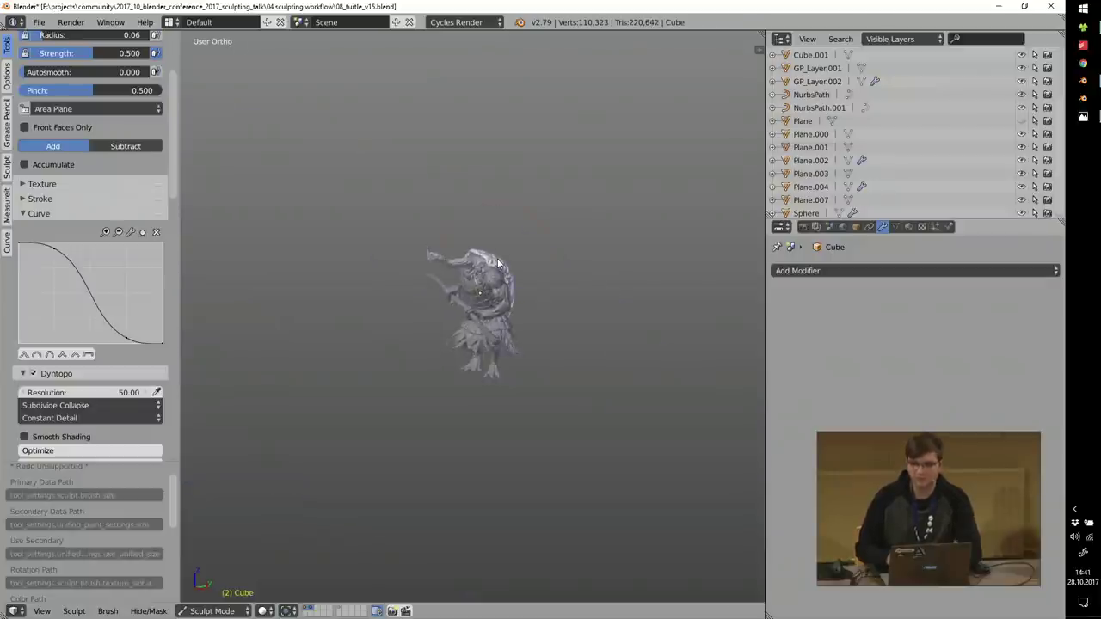
ctrl+middle_drag(435, 271, 478, 151)
middle_drag(528, 234, 446, 244)
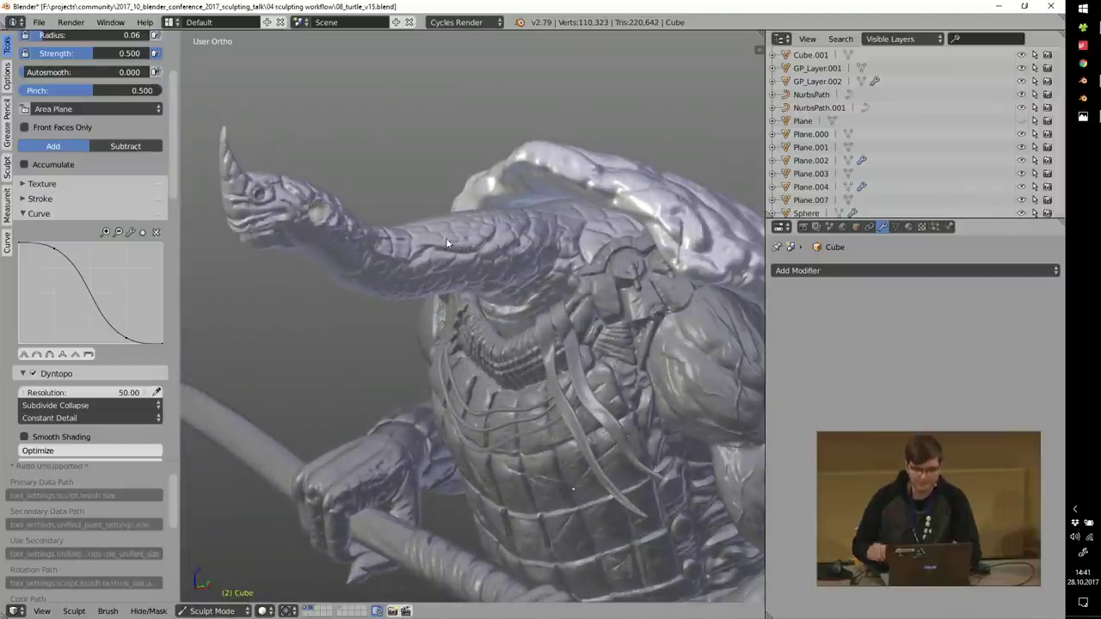
Step: Close the v15 file without saving and open 08_turtle_v16_final.blend
click(1051, 6)
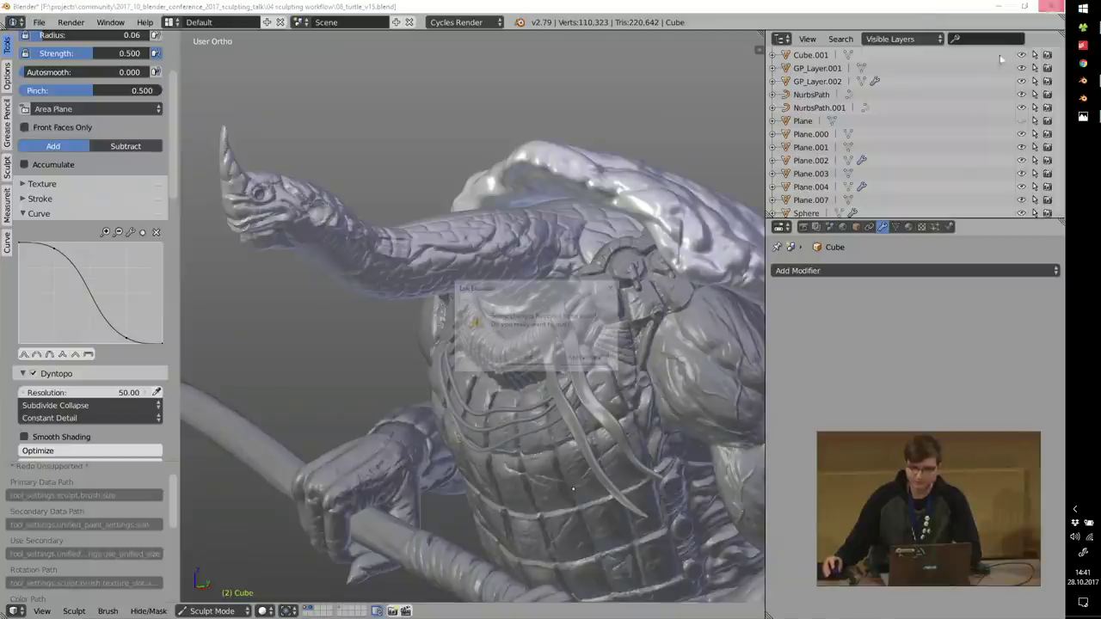
click(538, 365)
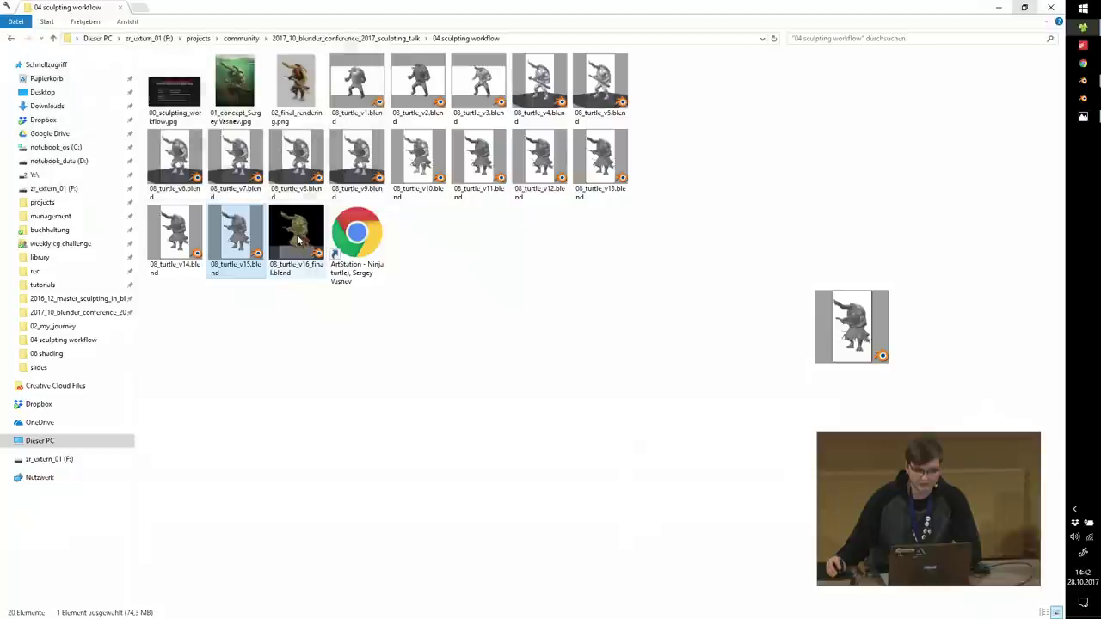
double_click(297, 237)
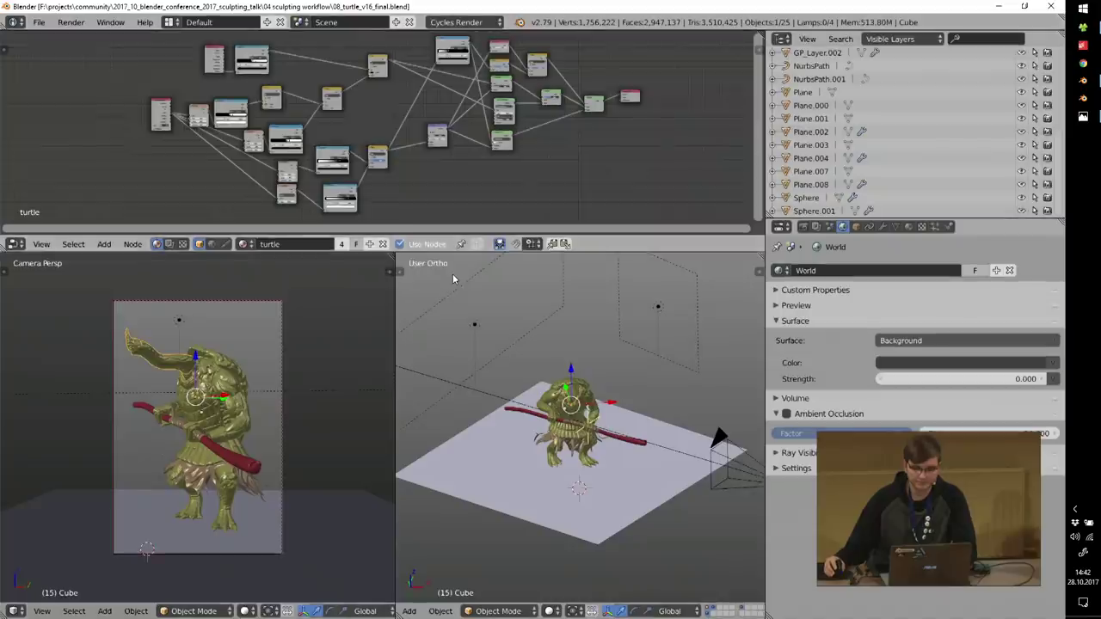
Step: Examine the coloured final turtle in the camera view and in an enlarged 3D view, and select its muscular arm
key(a)
scroll(153, 347, up, 5)
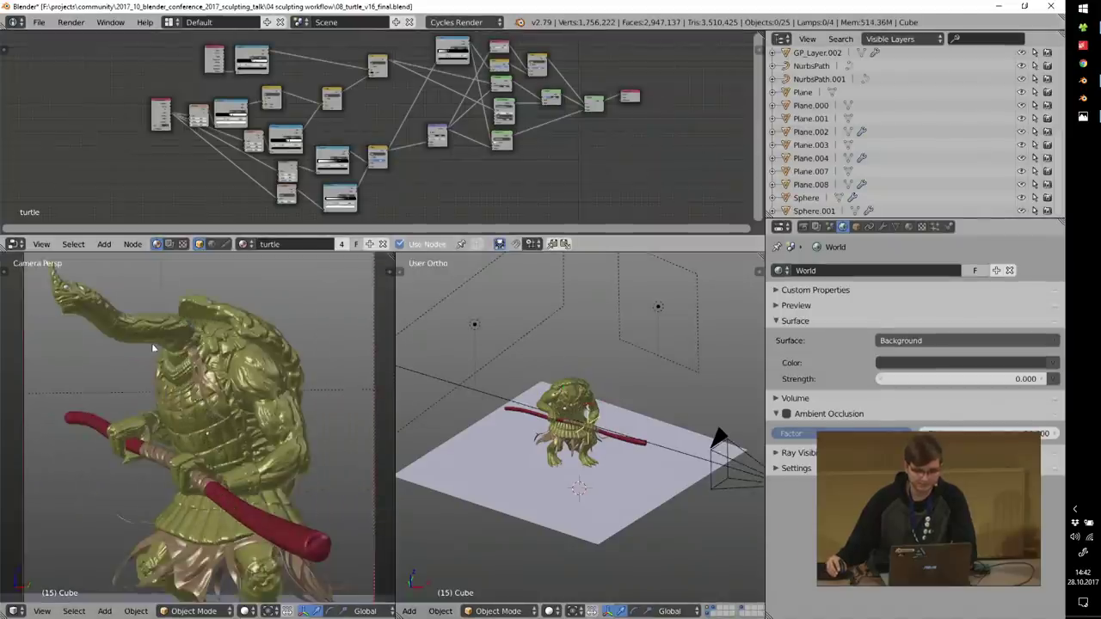
middle_drag(153, 347, 205, 359)
key(shift+space)
middle_drag(531, 233, 740, 493)
scroll(739, 494, up, 6)
middle_drag(365, 417, 416, 409)
middle_drag(497, 219, 624, 273)
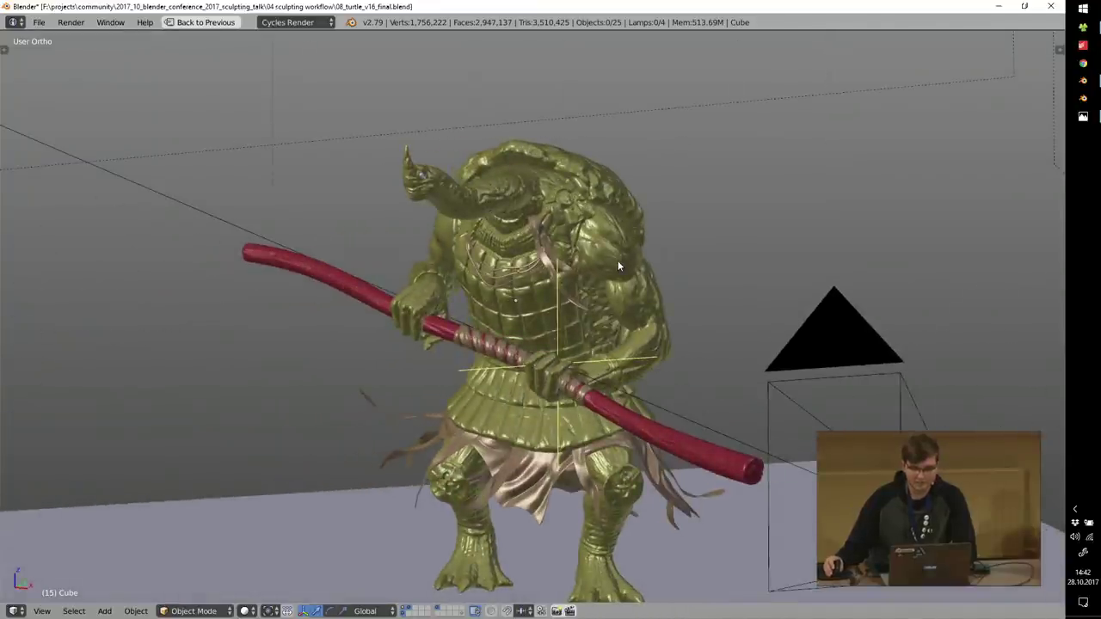
right_click(617, 261)
key(ctrl+Up)
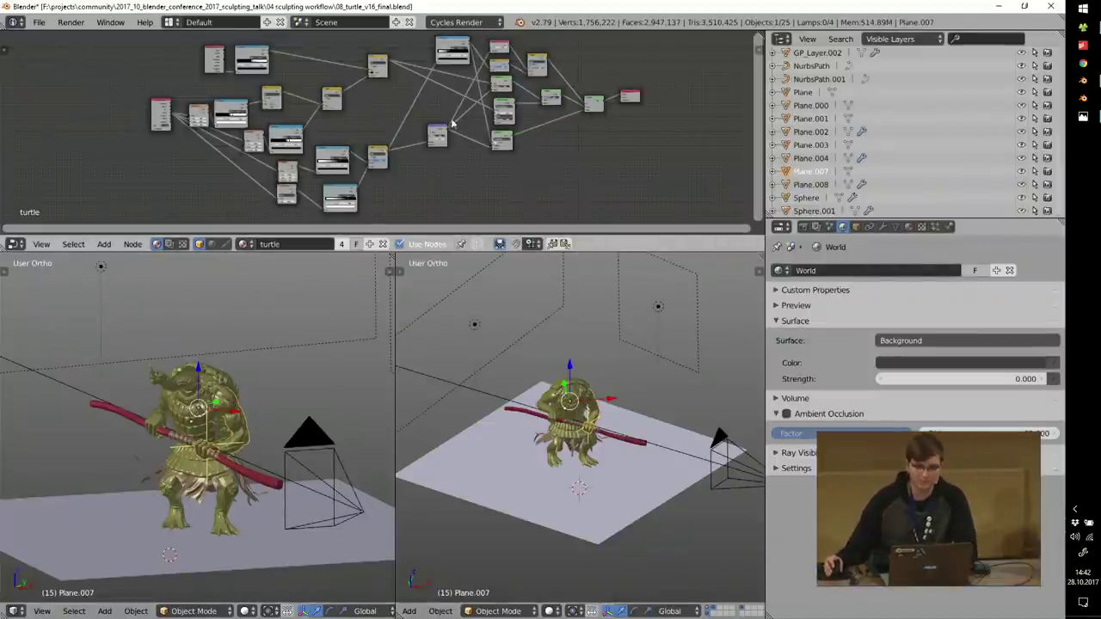
Step: Close the final turtle file without saving and switch to the 00_sculpting_workflow.jpg slide in Fotos
click(1051, 6)
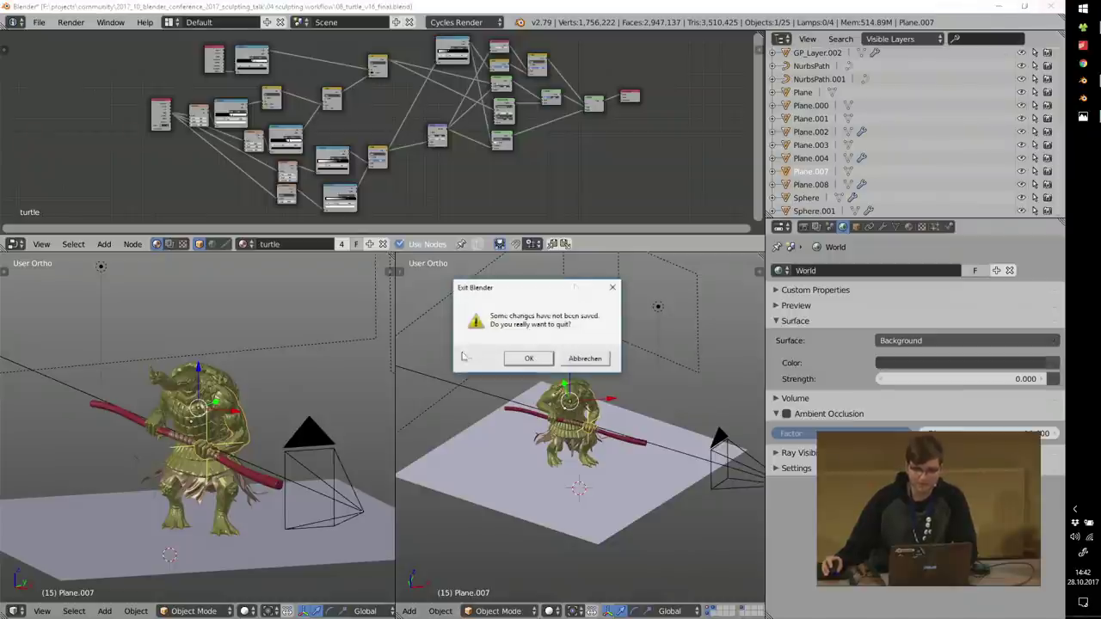
click(518, 359)
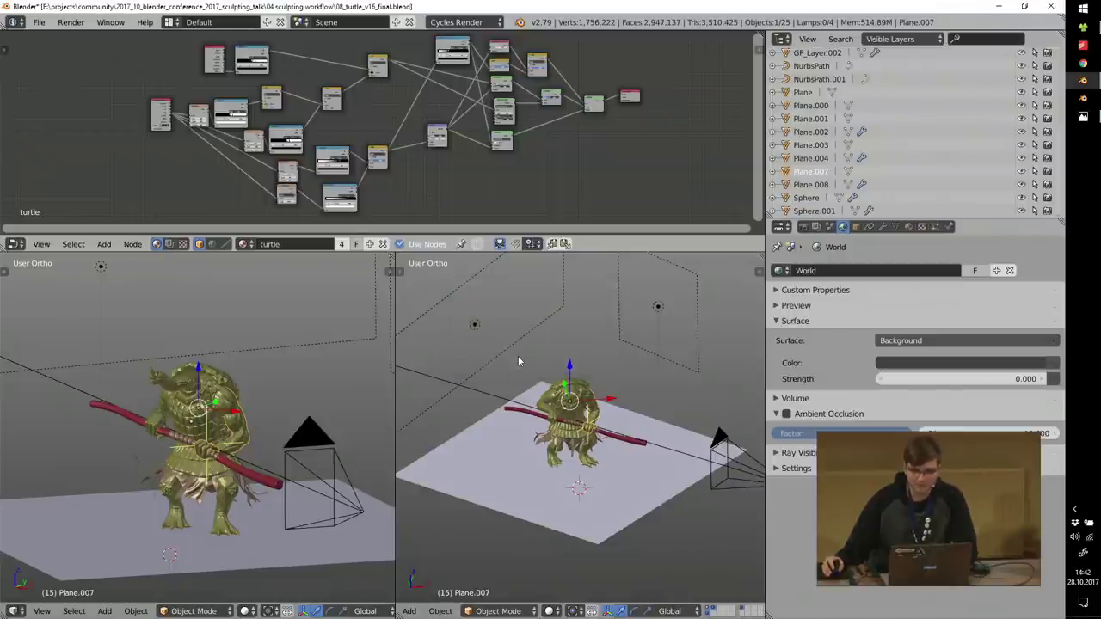
click(1083, 29)
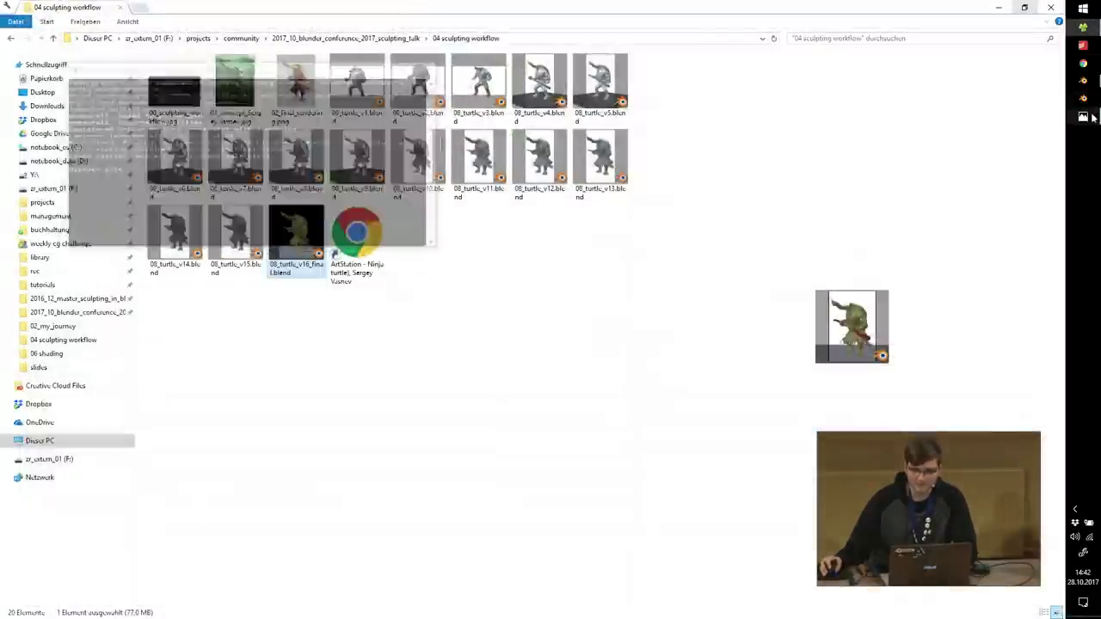
click(1081, 118)
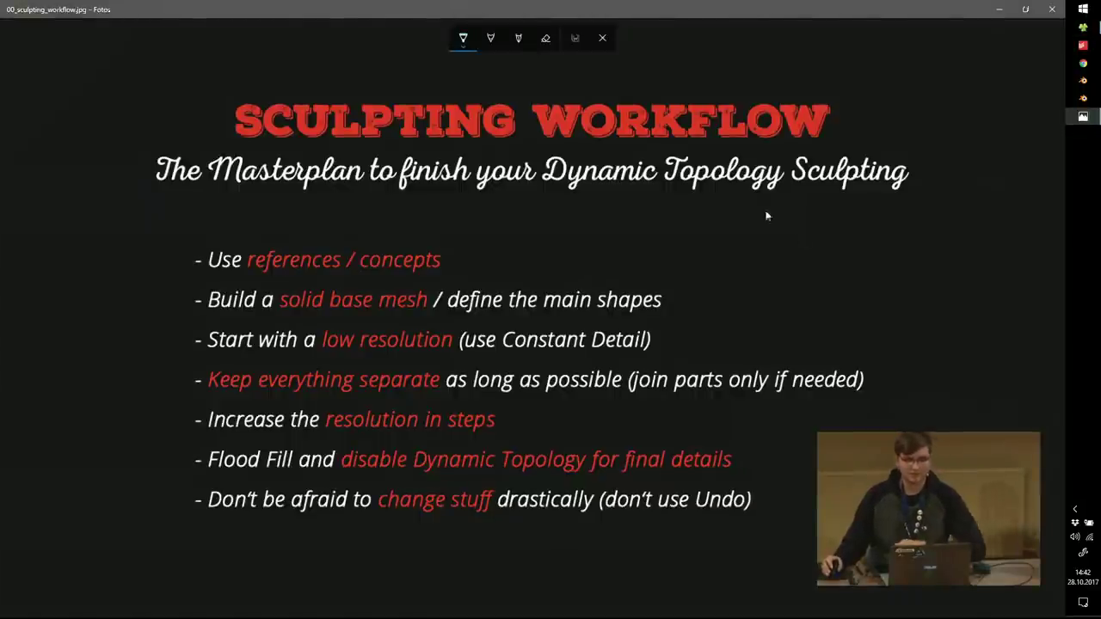